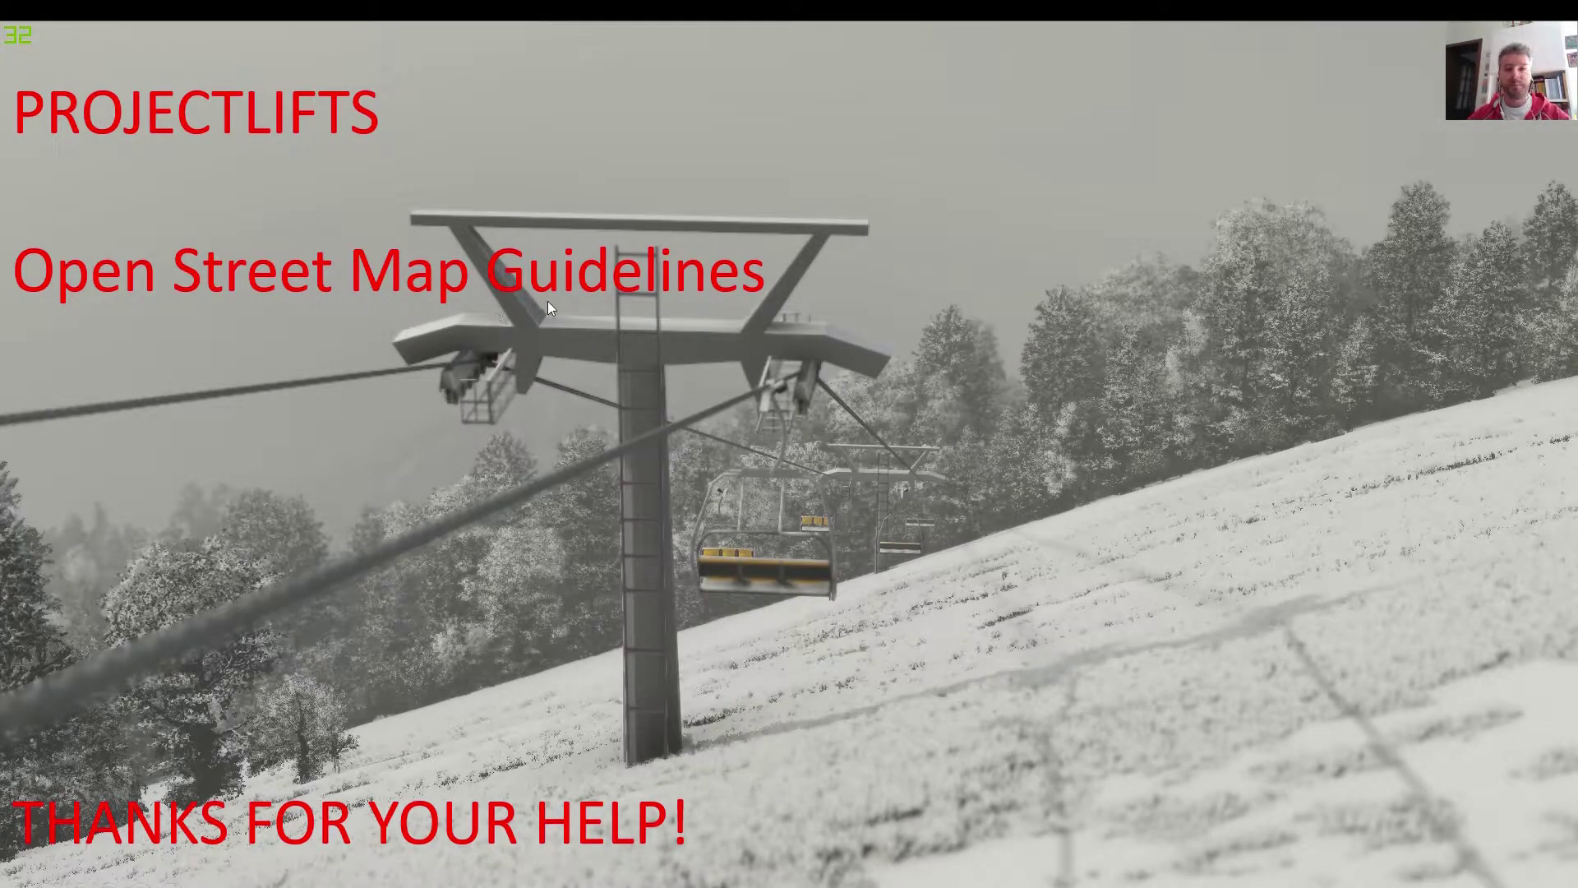
pyautogui.click(860, 344)
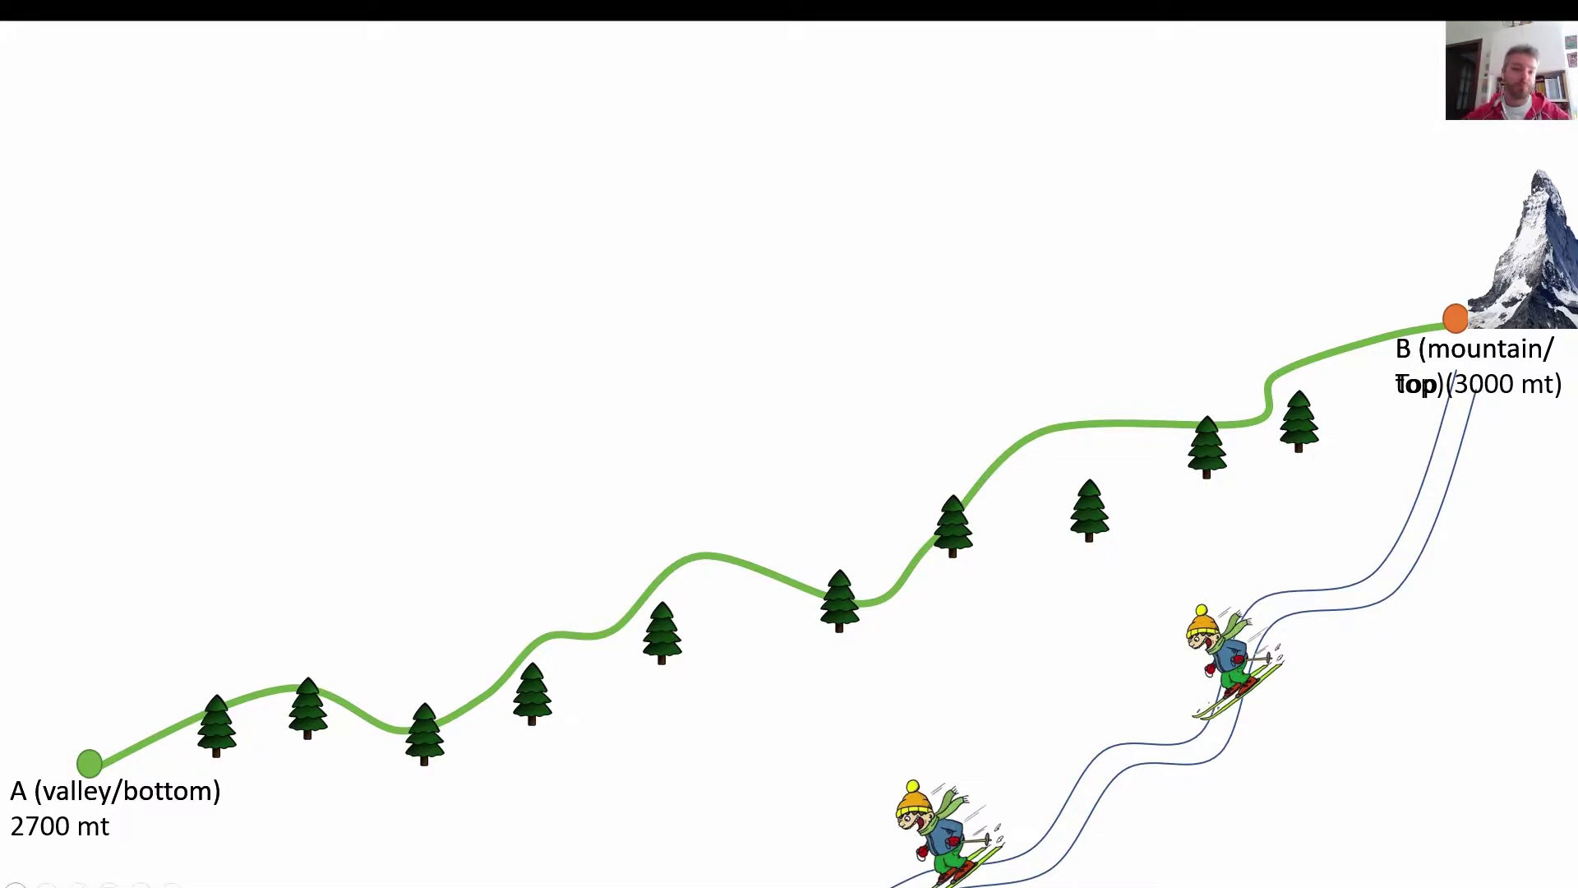
pyautogui.click(929, 205)
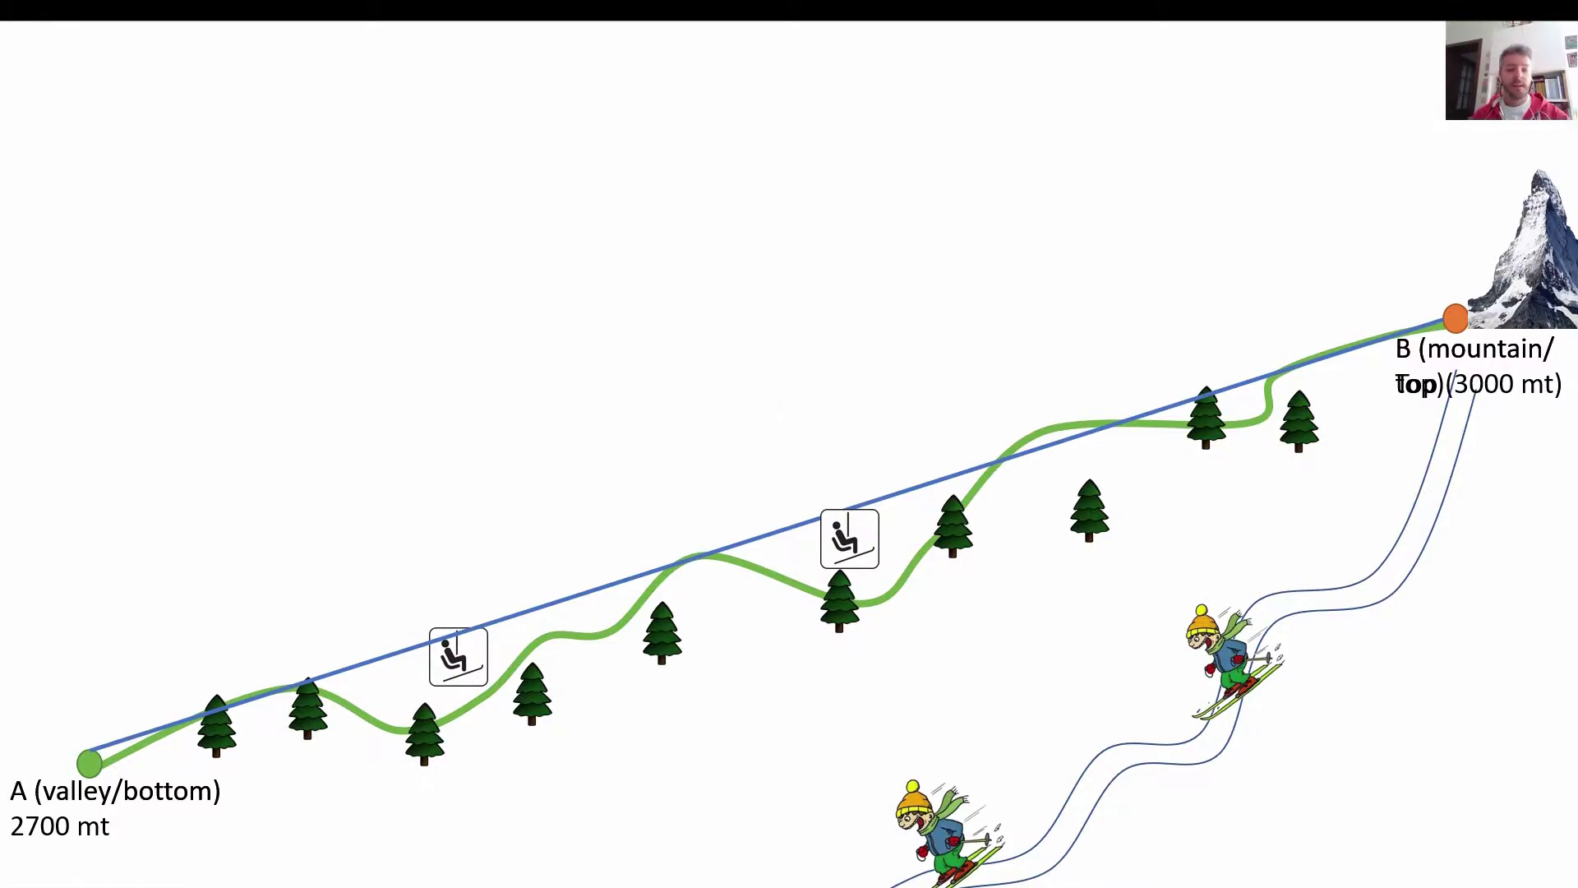
pyautogui.hotkey('alt', 'Tab')
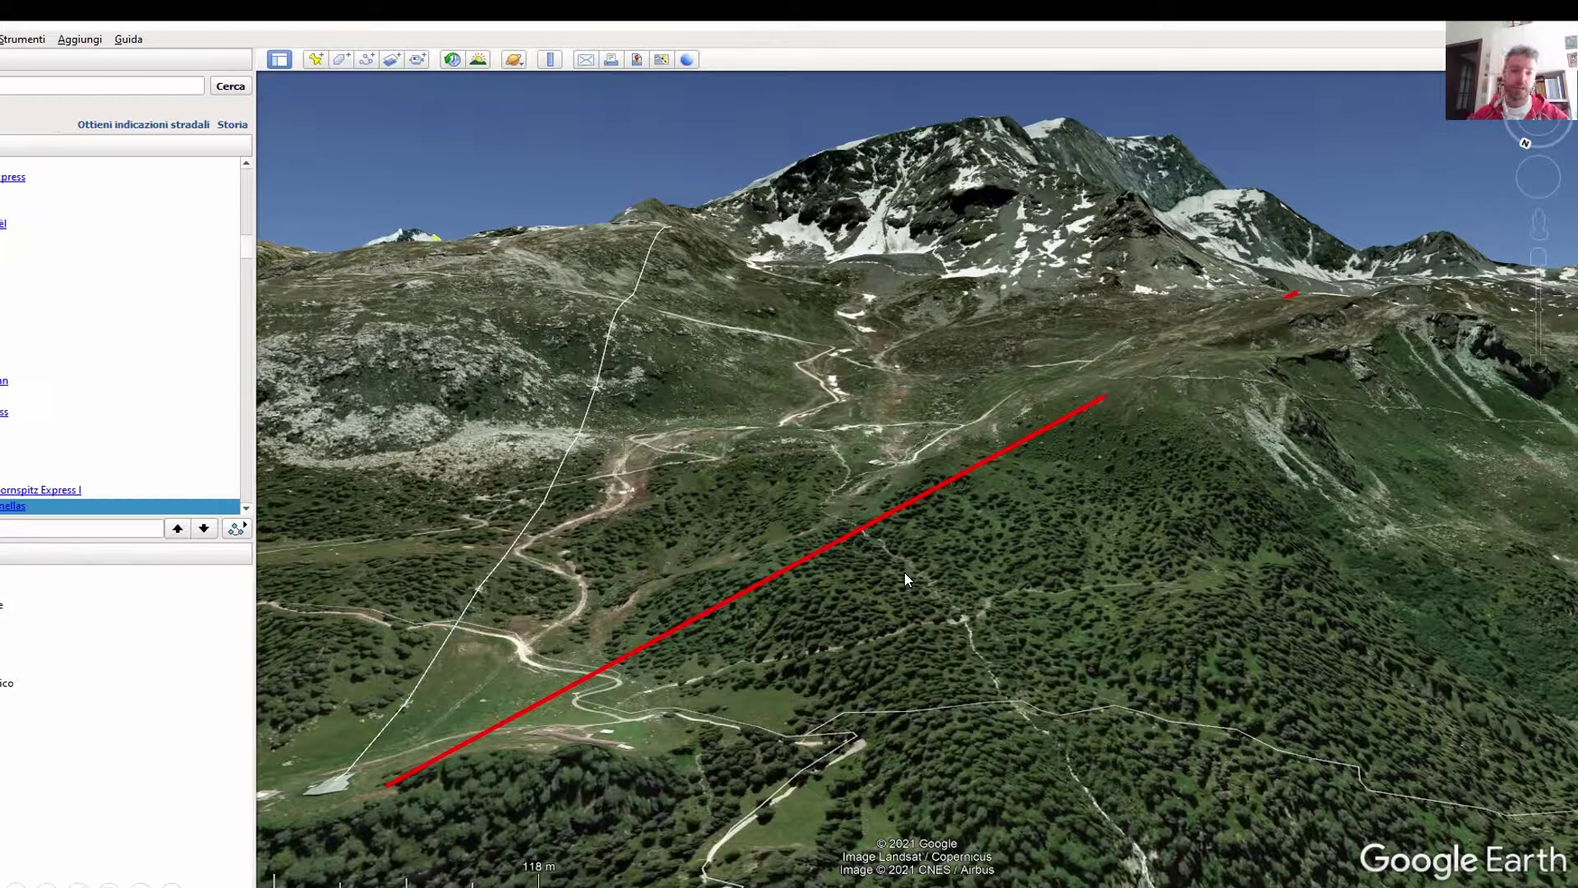
pyautogui.hotkey('alt', 'Tab')
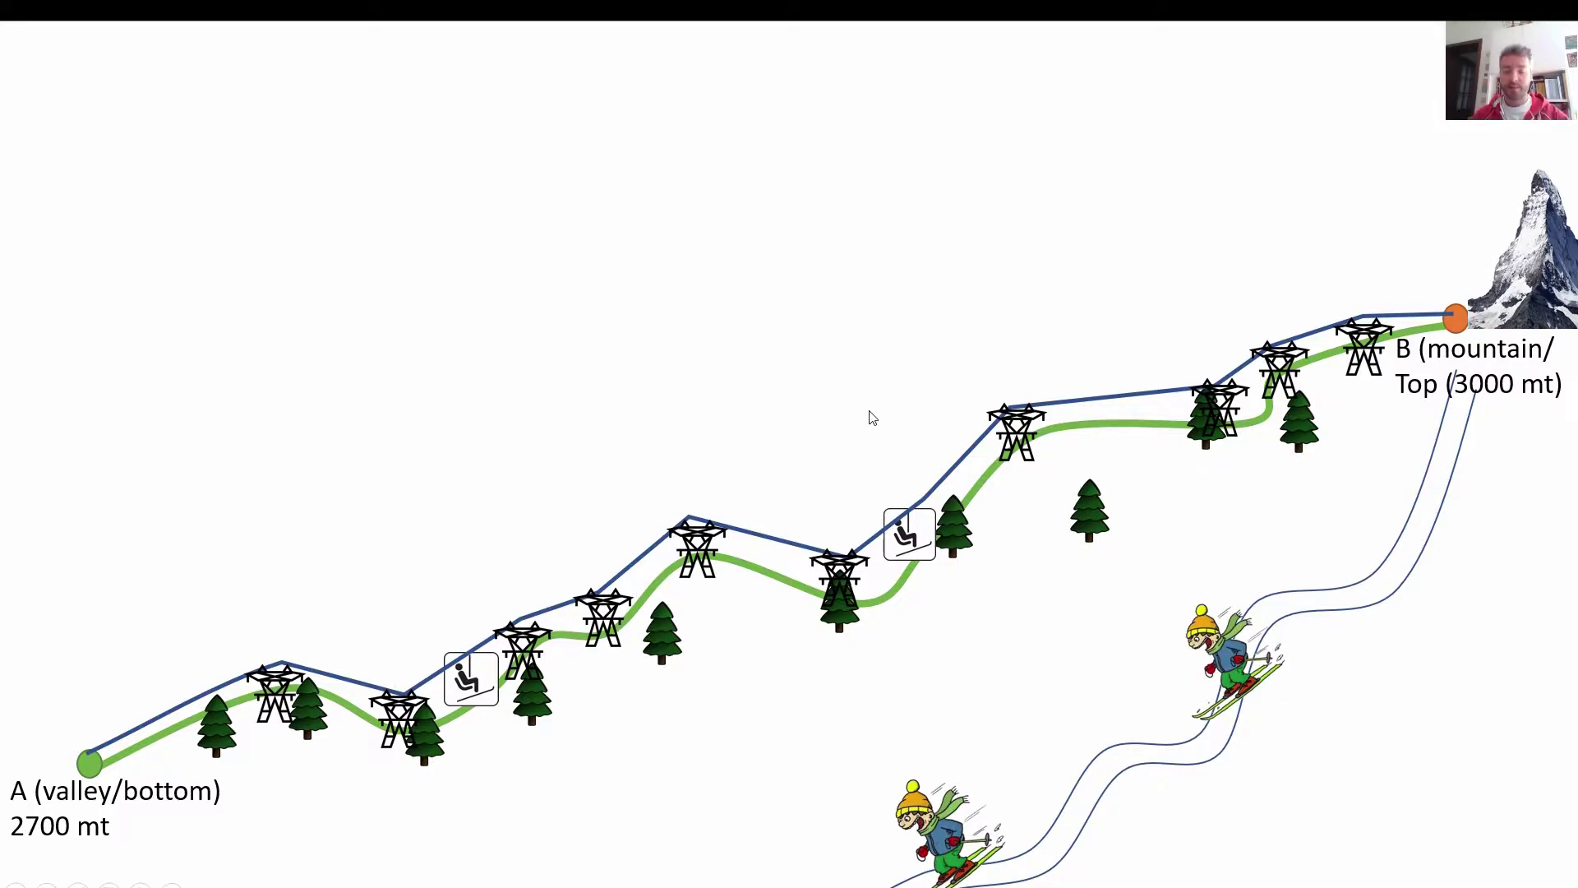
pyautogui.hotkey('alt', 'Tab')
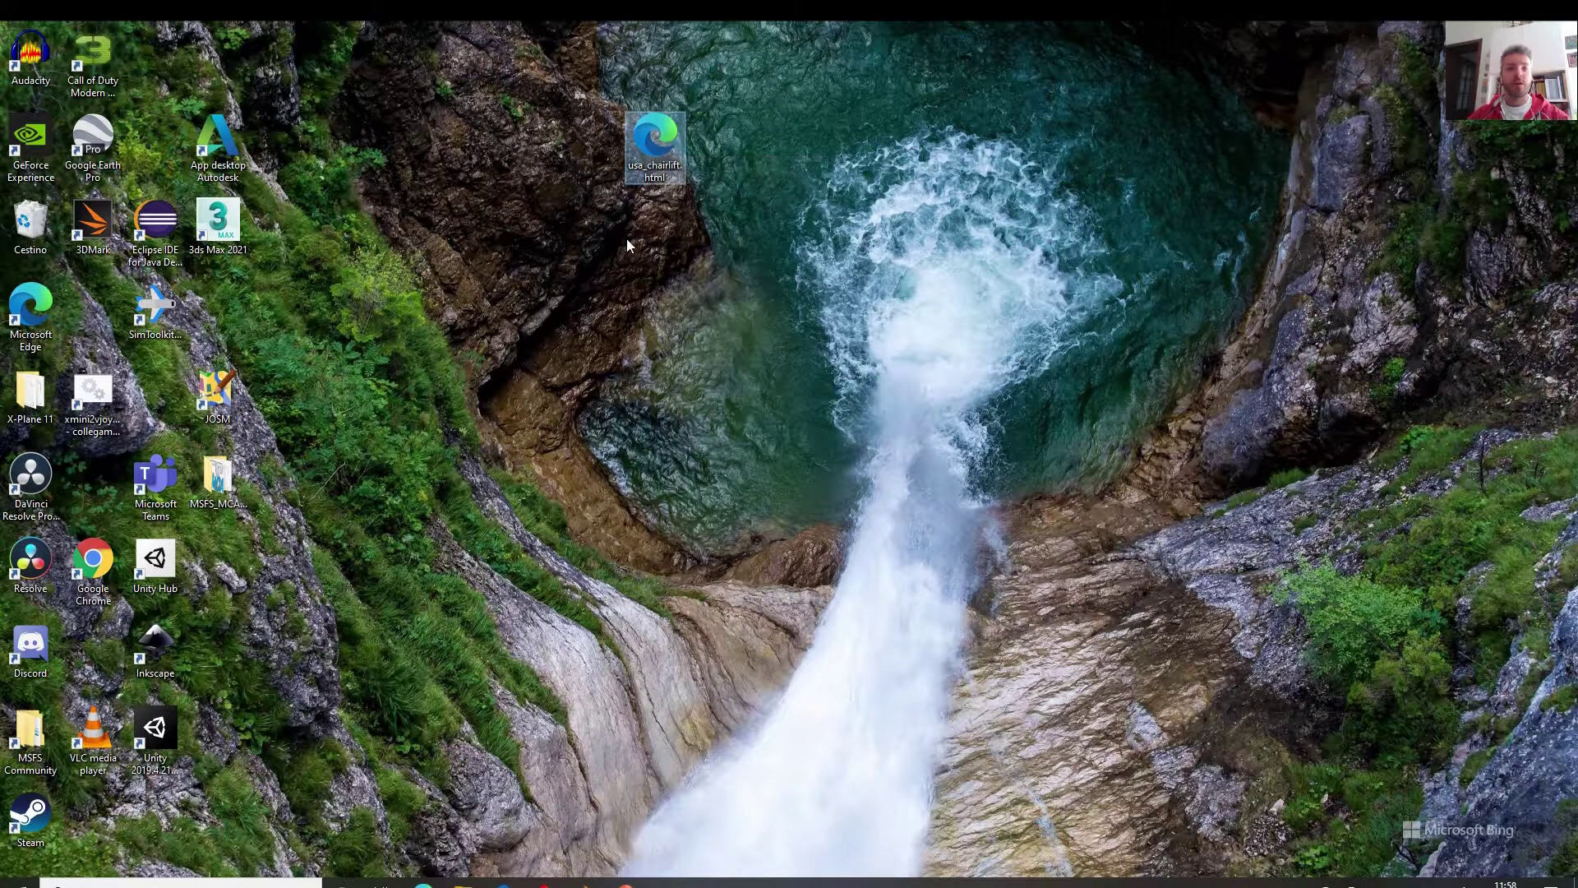
# Open usa_chairlift.html from the desktop and look over the chairlift markers across North America.
pyautogui.doubleClick(660, 144)
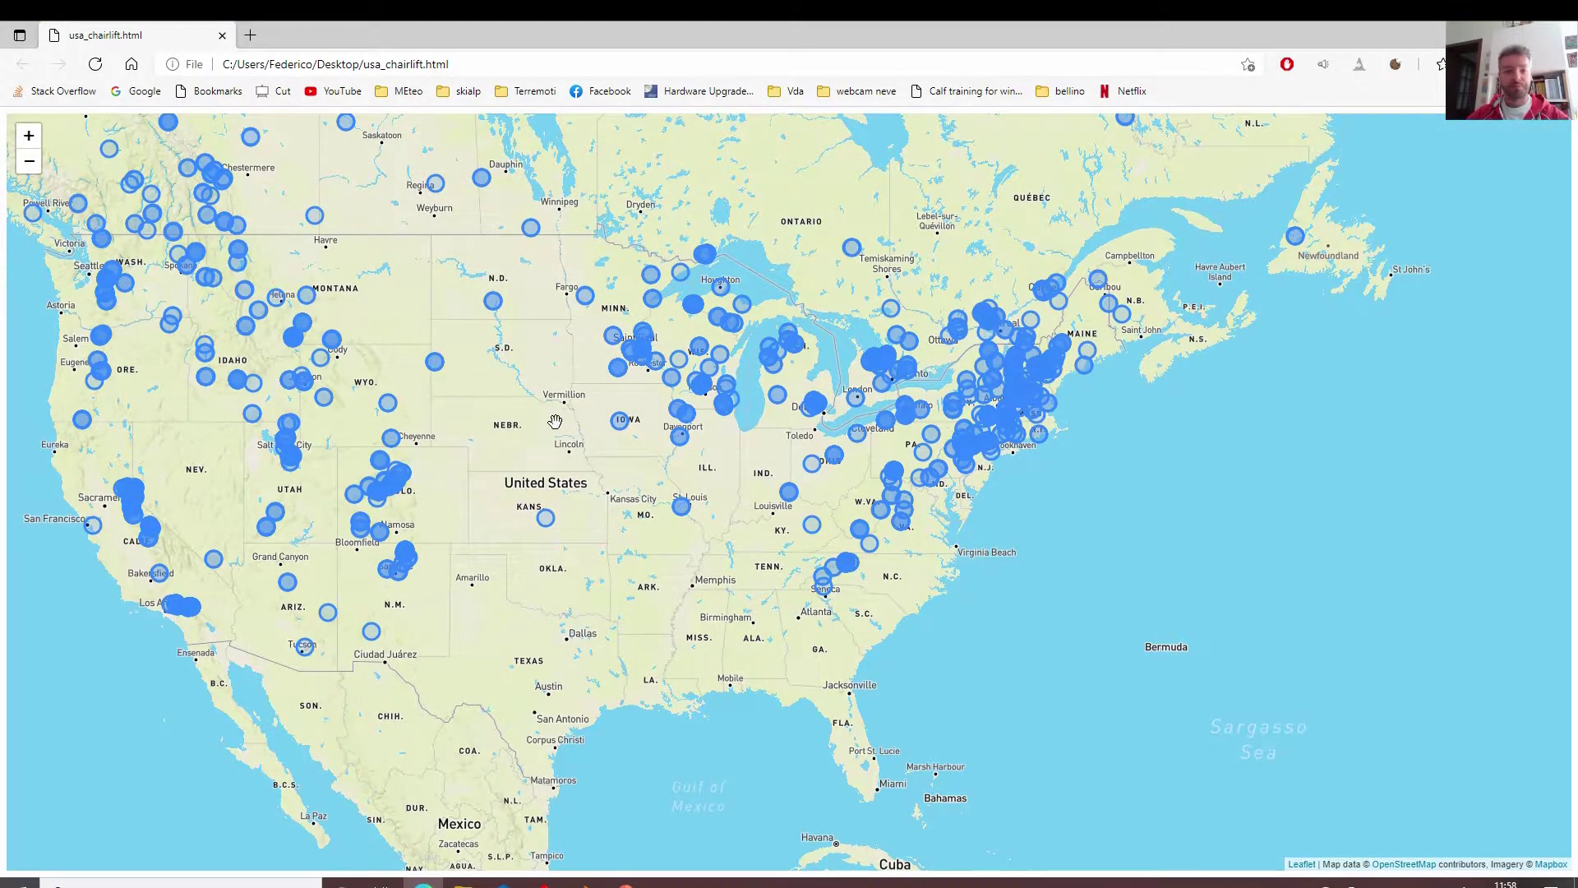
pyautogui.moveTo(553, 396); pyautogui.dragTo(806, 512)
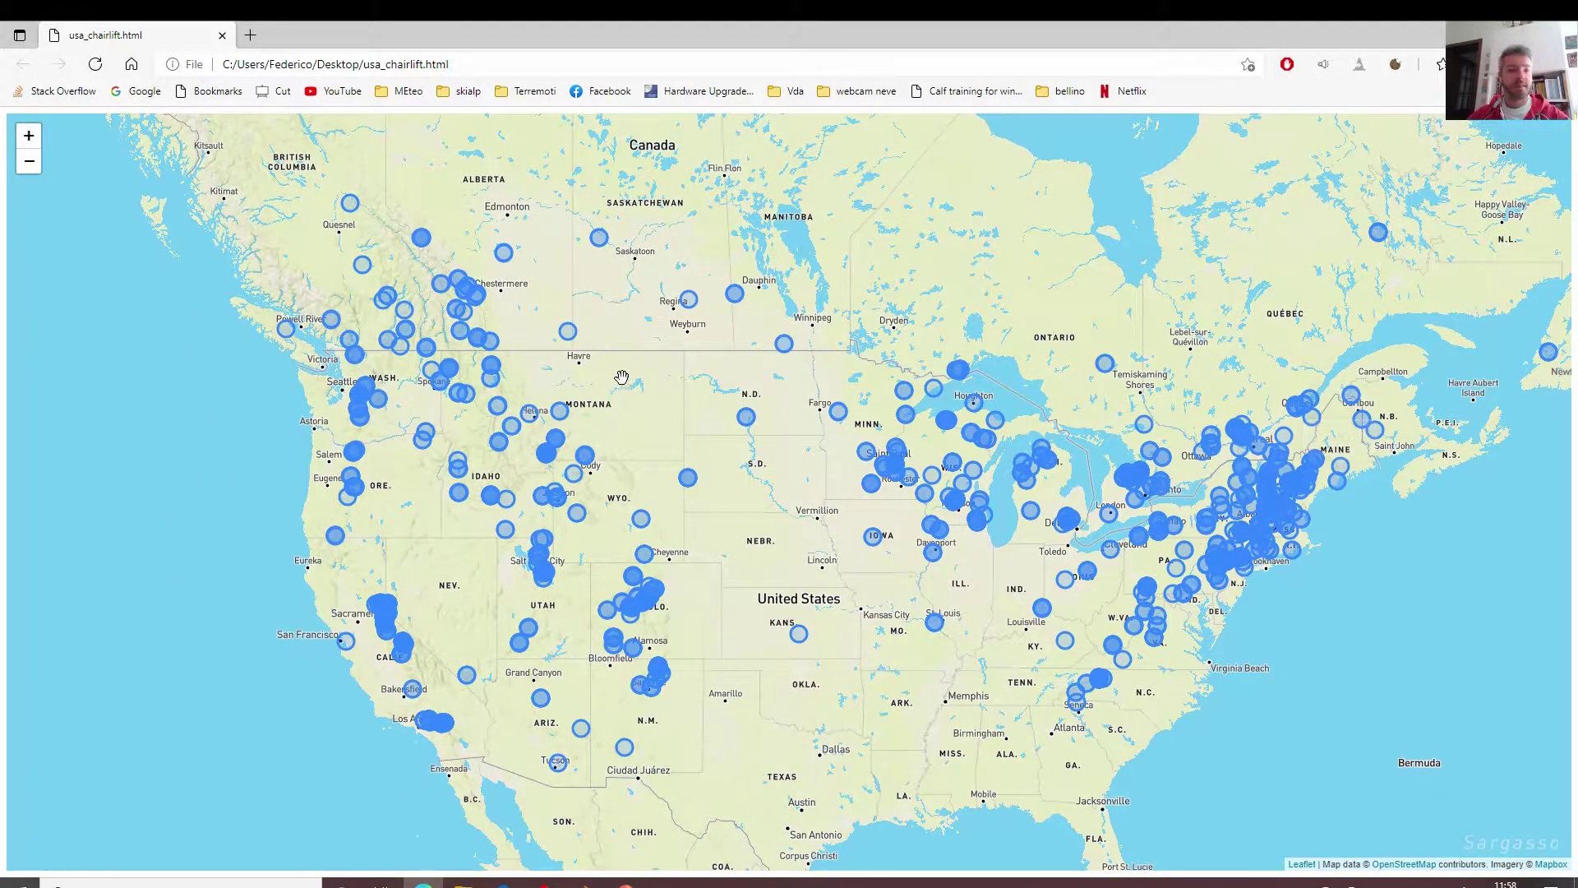
pyautogui.moveTo(628, 381); pyautogui.dragTo(581, 333)
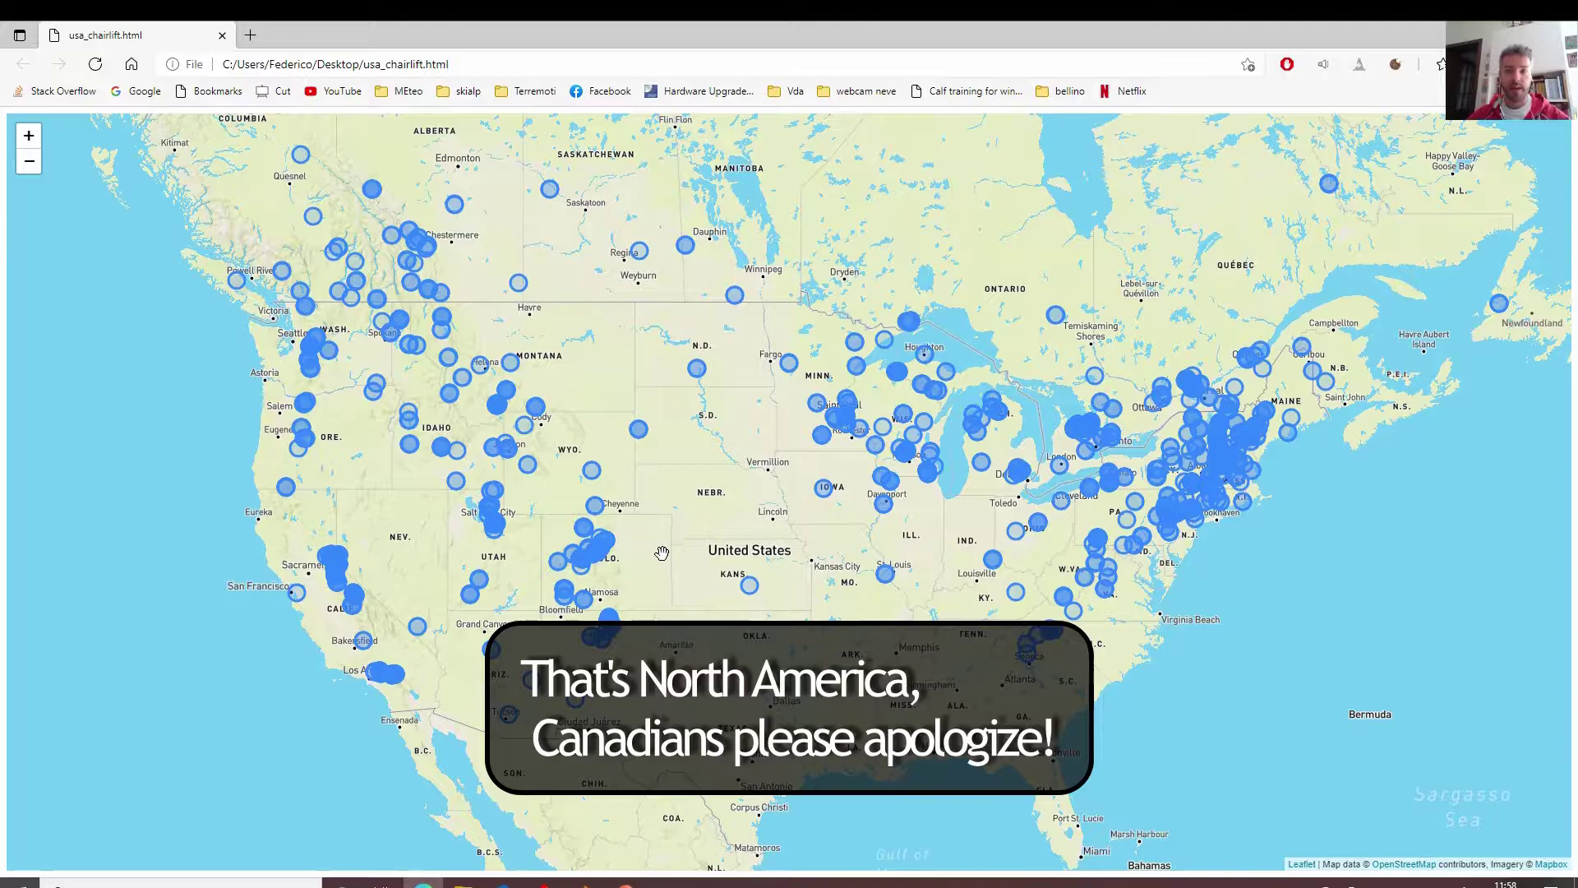
pyautogui.moveTo(663, 552); pyautogui.dragTo(719, 589)
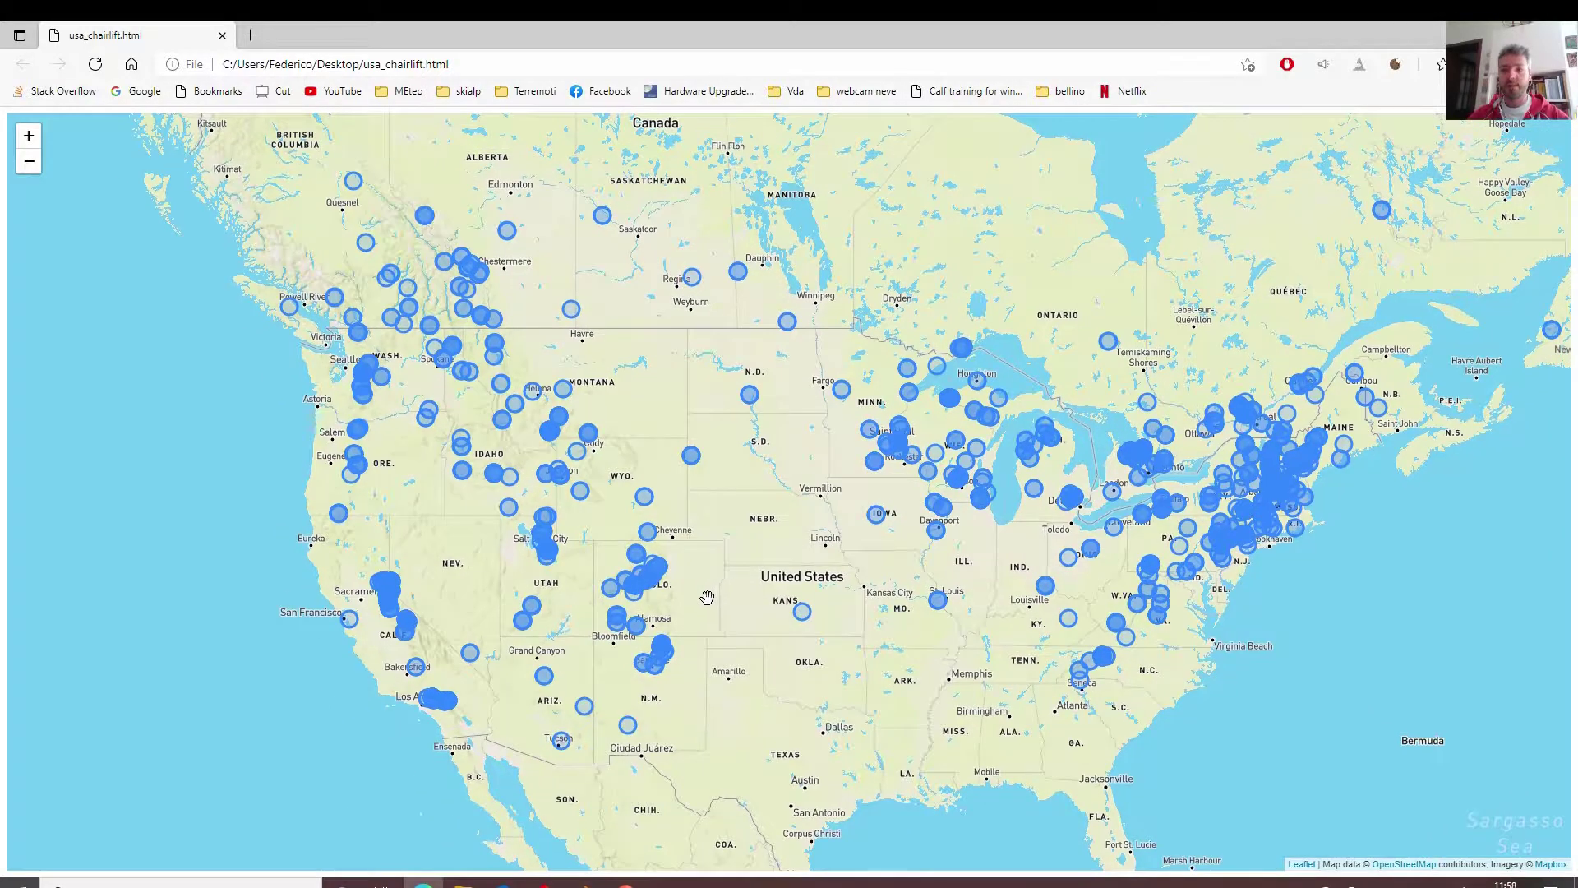
# Examine how the chairlift markers are distributed around Colorado and its neighbouring states.
pyautogui.scroll(2, 689, 609)
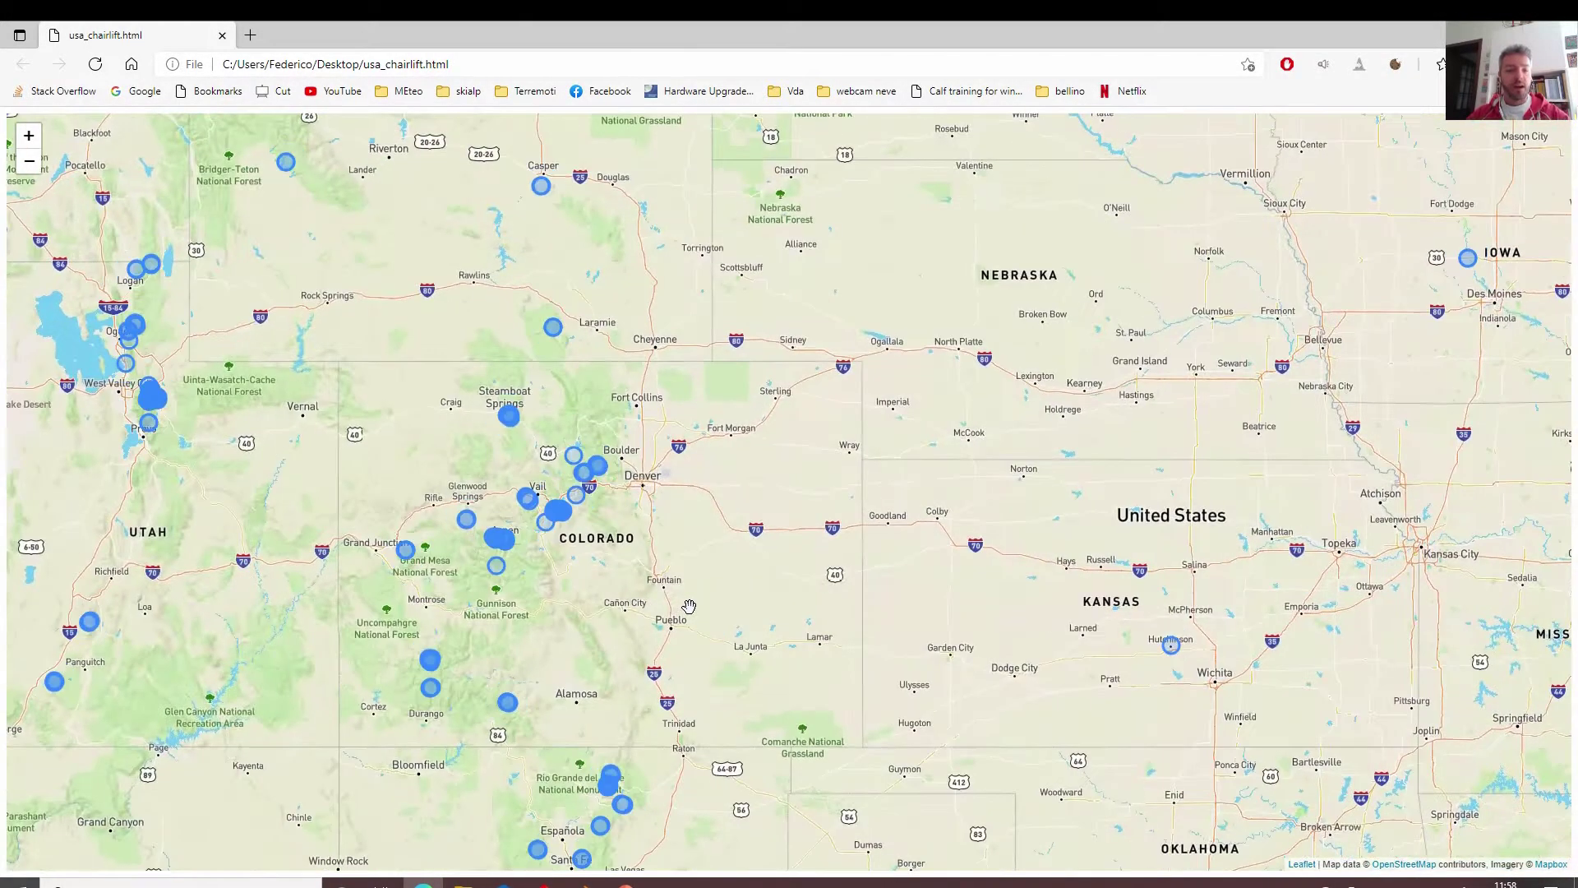
pyautogui.moveTo(605, 578); pyautogui.dragTo(793, 620)
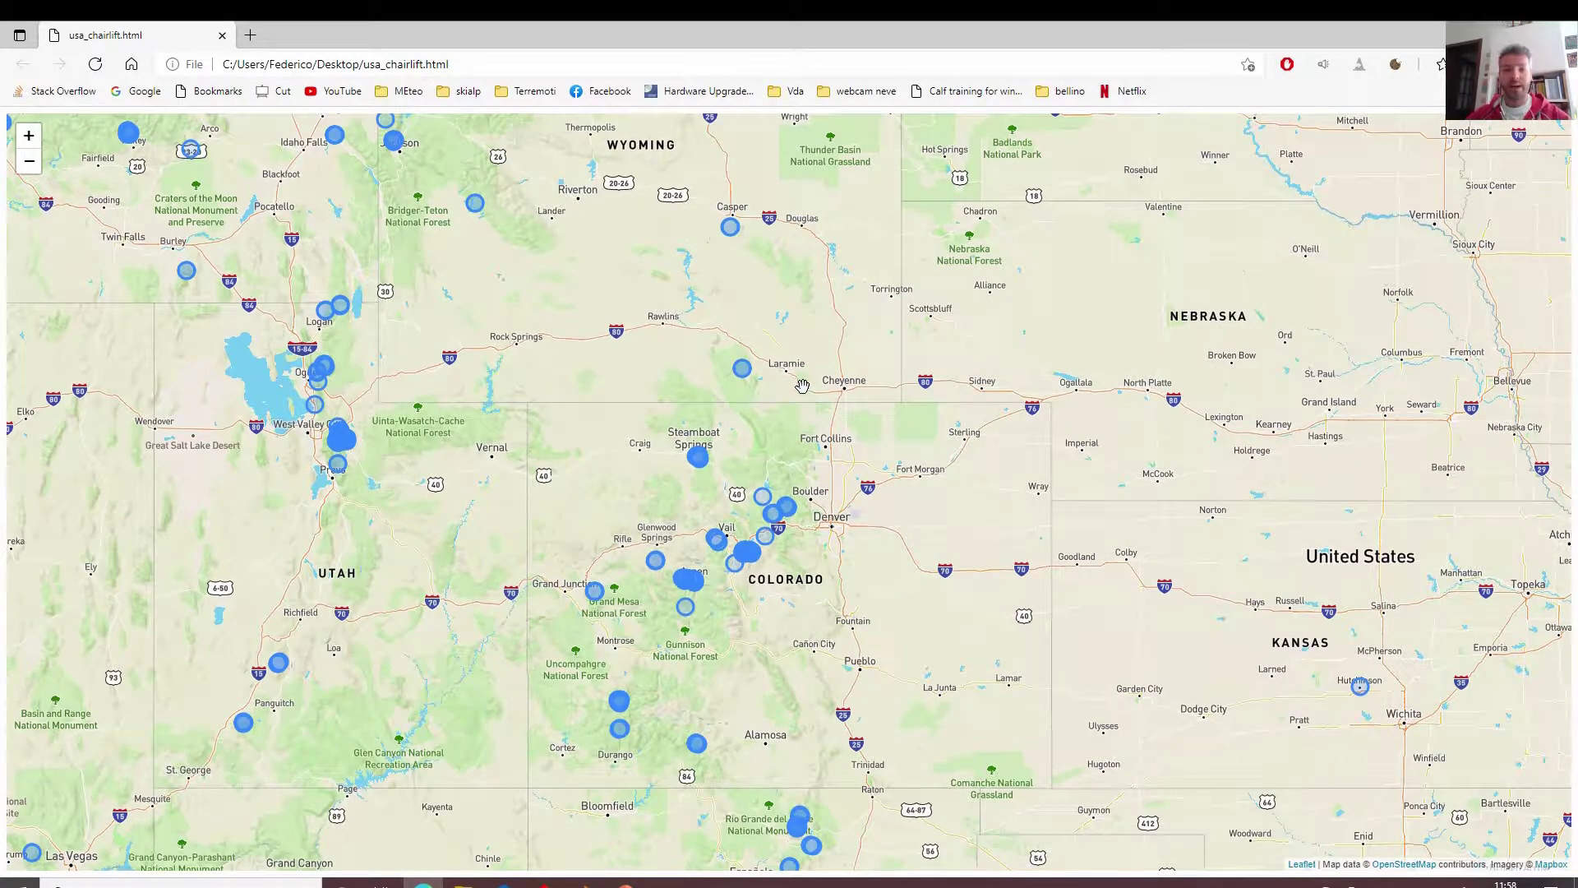
pyautogui.moveTo(802, 388); pyautogui.dragTo(392, 512)
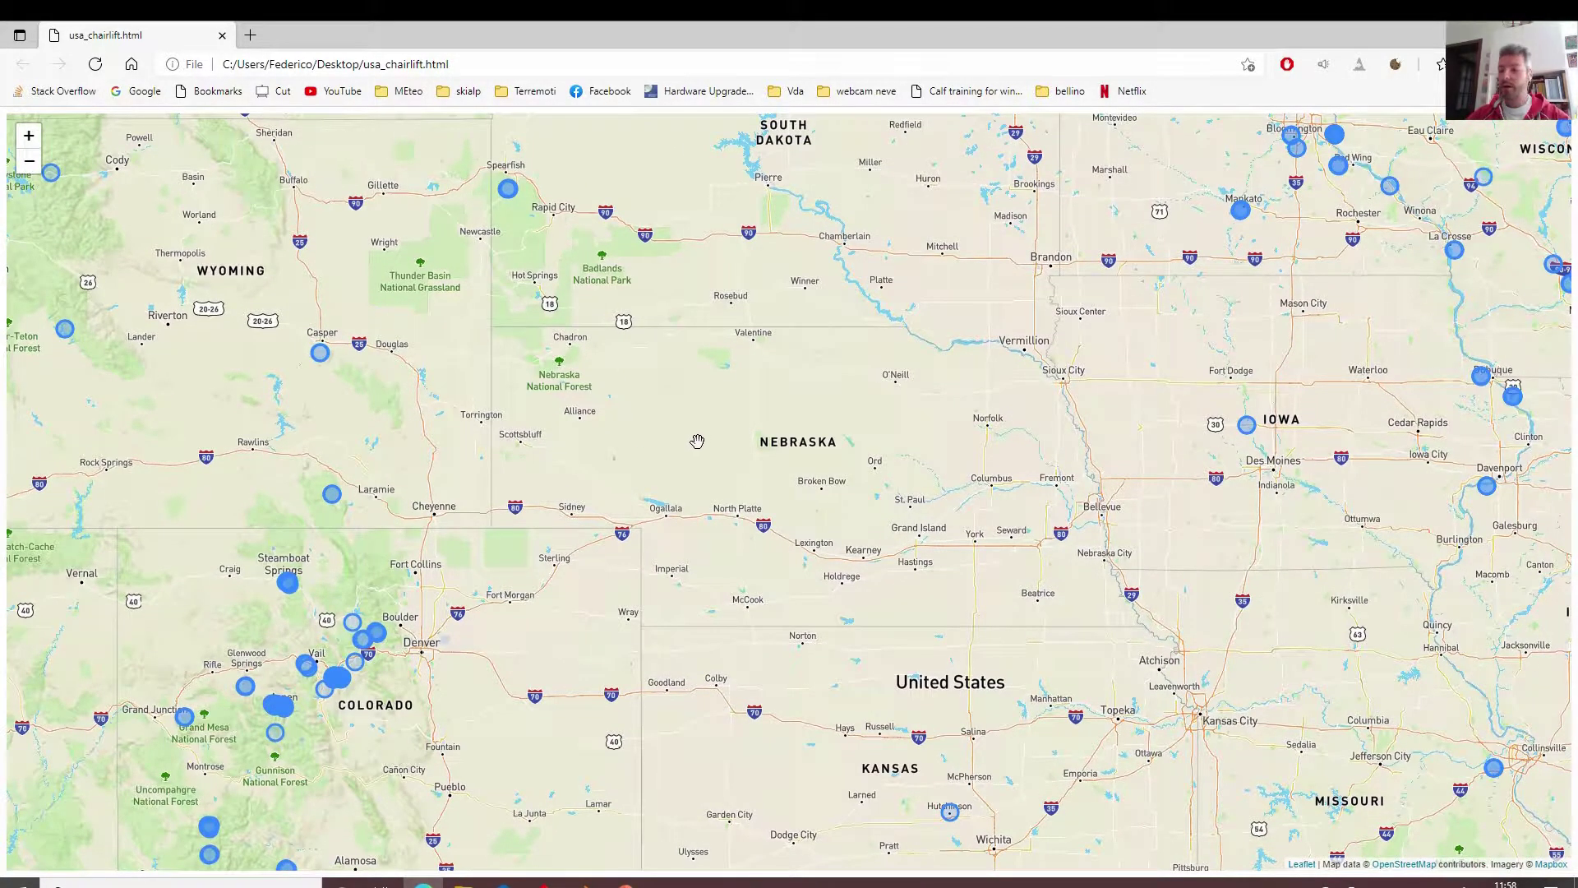
pyautogui.scroll(-1, 694, 407)
pyautogui.moveTo(682, 443); pyautogui.dragTo(785, 474)
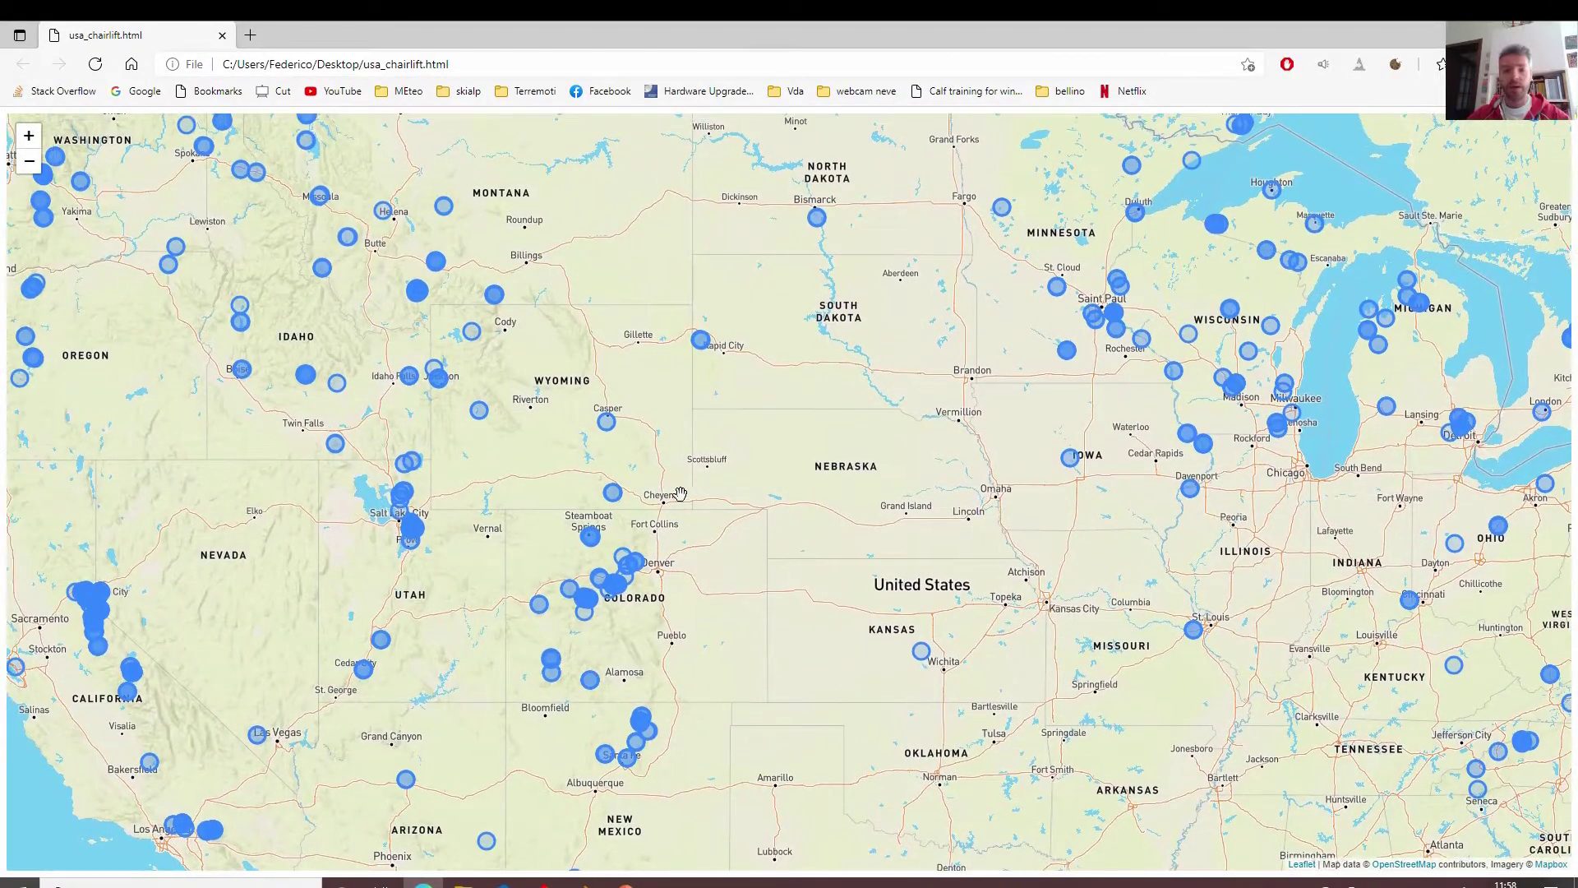
pyautogui.moveTo(649, 488); pyautogui.dragTo(811, 381)
pyautogui.scroll(1, 727, 501)
pyautogui.scroll(3, 726, 501)
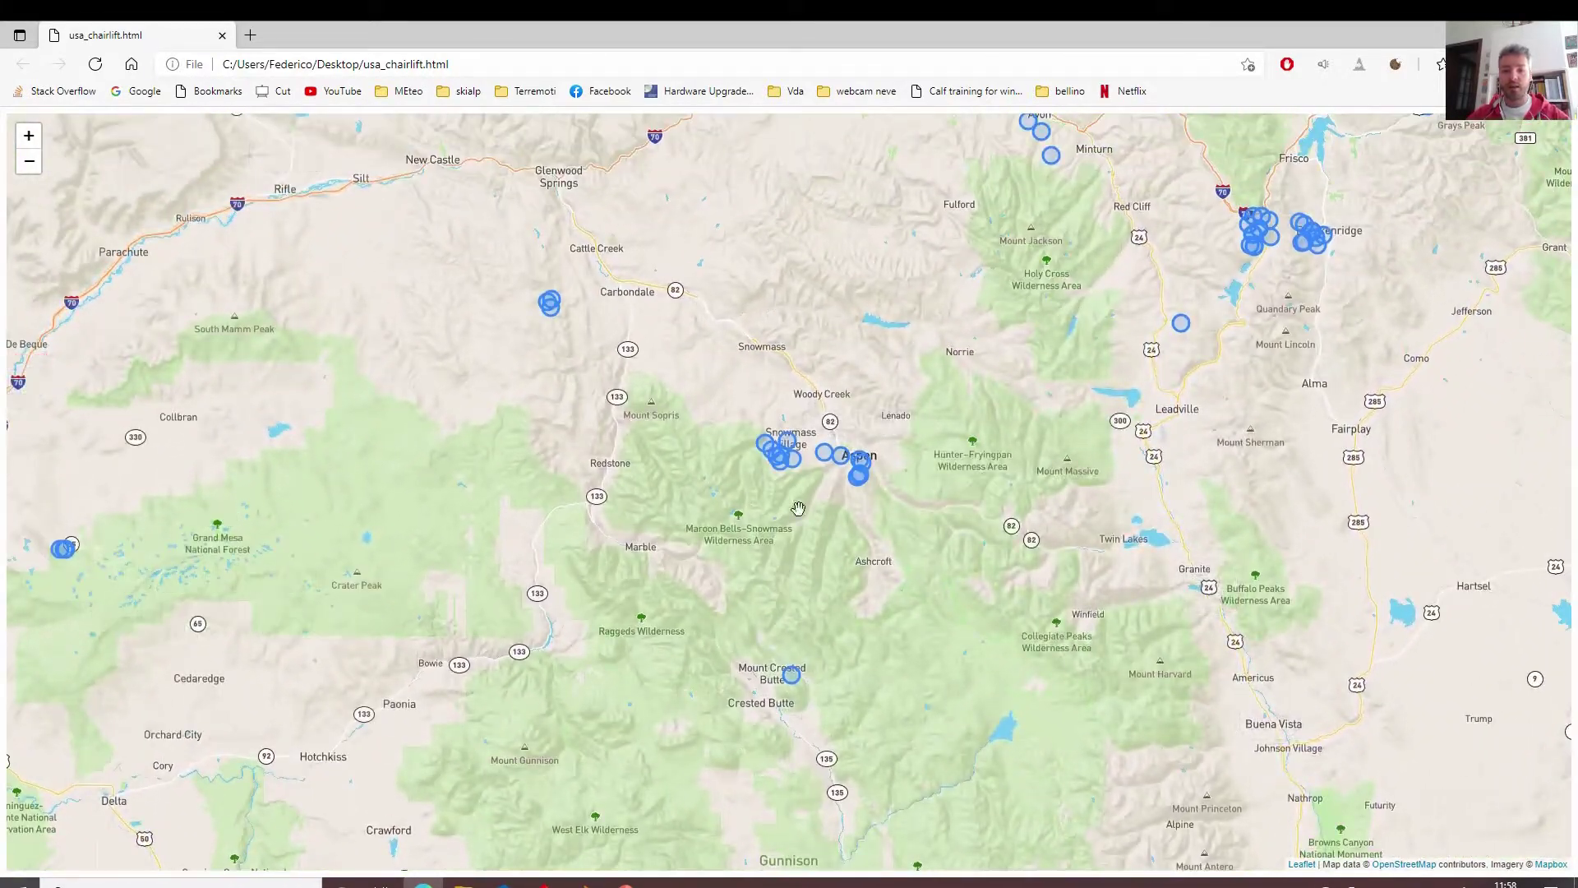
# Examine the individual chairlift markers around Aspen, Aspen Mountain and Snowmass Village.
pyautogui.scroll(2, 722, 432)
pyautogui.moveTo(996, 424); pyautogui.dragTo(748, 332)
pyautogui.scroll(2, 983, 409)
pyautogui.moveTo(795, 563); pyautogui.dragTo(664, 286)
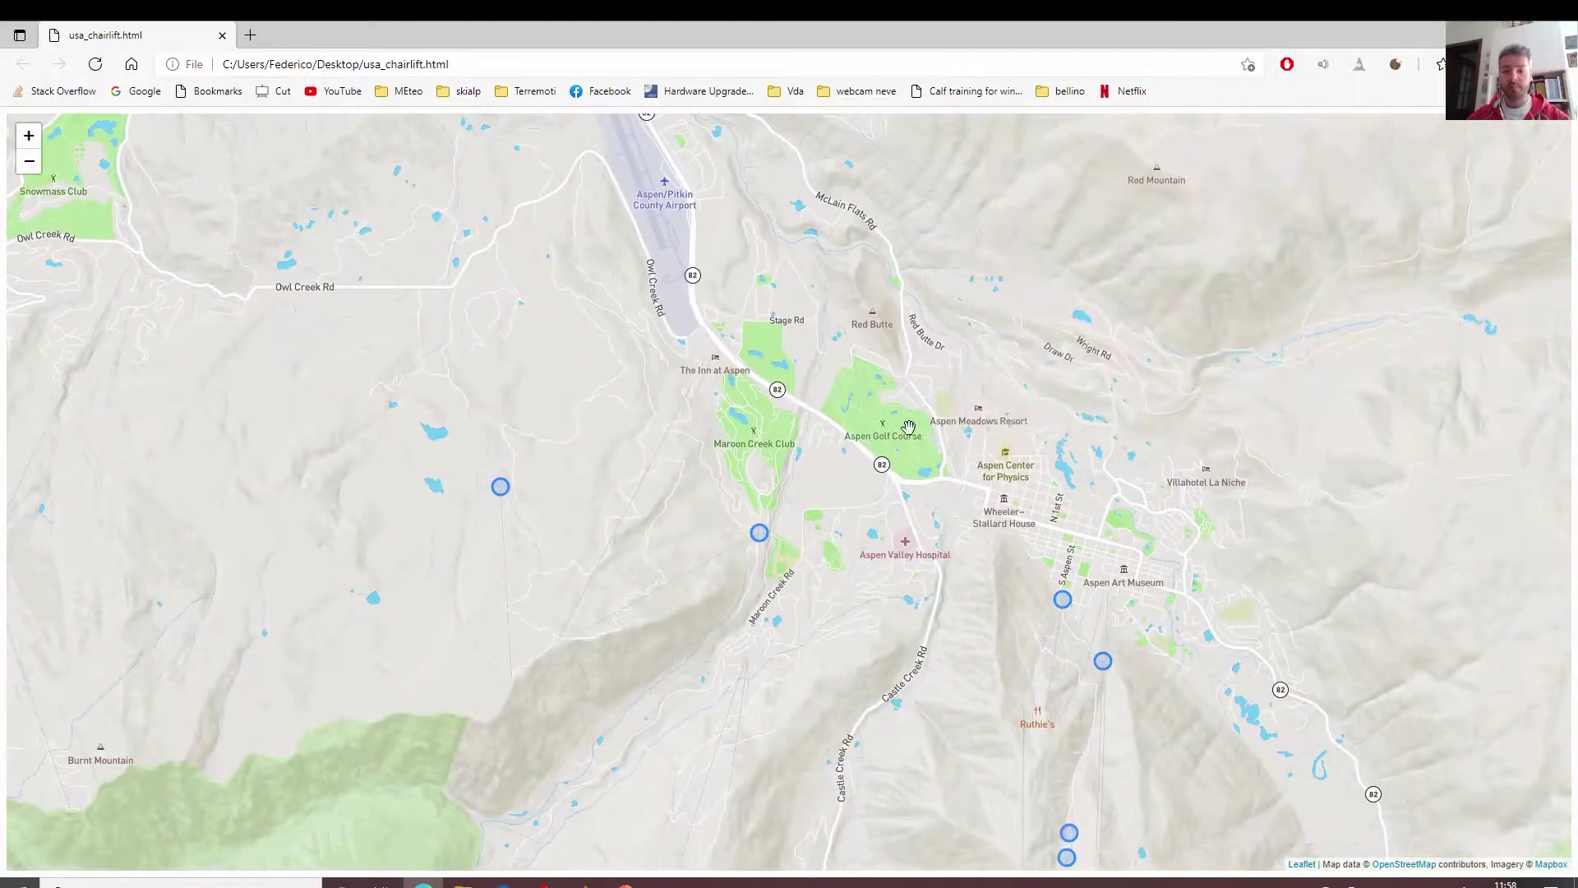
pyautogui.moveTo(898, 423); pyautogui.dragTo(901, 596)
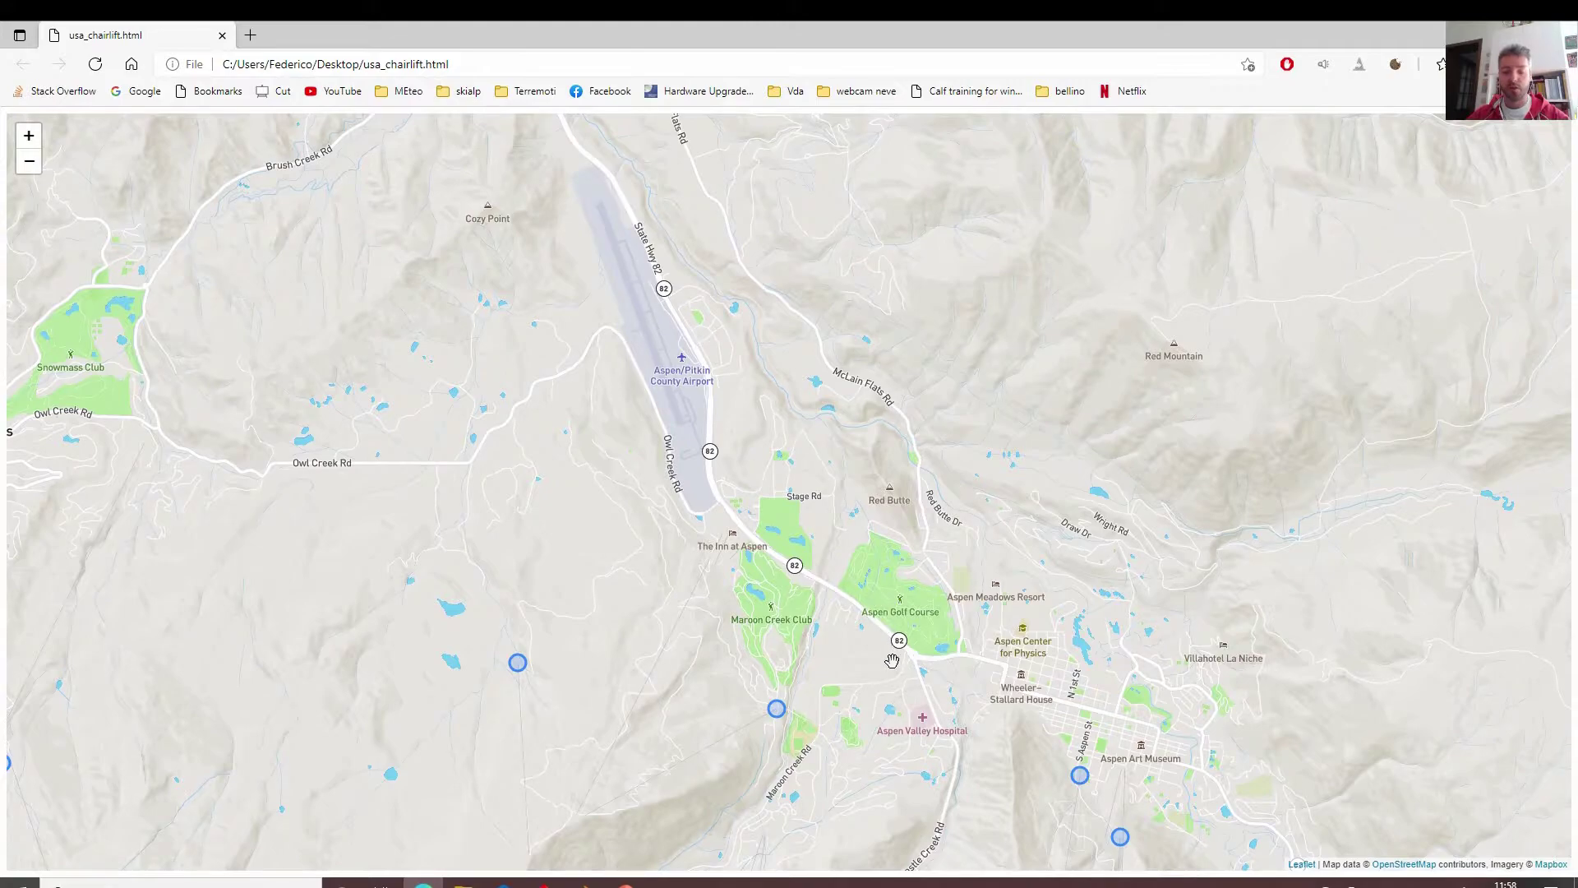
pyautogui.scroll(-2, 888, 649)
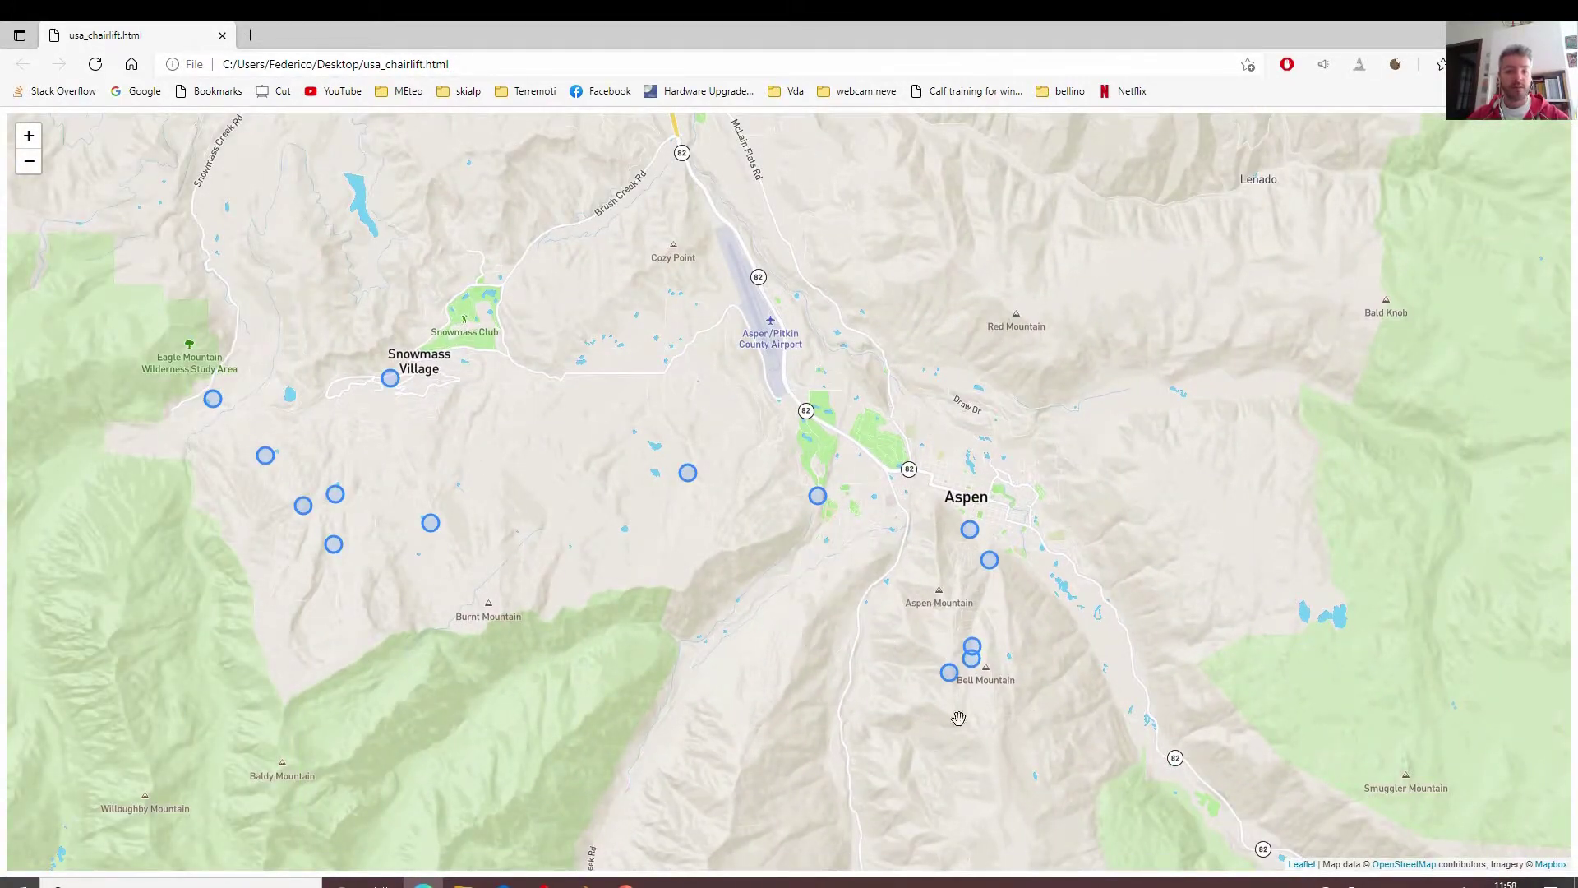
pyautogui.scroll(2, 843, 684)
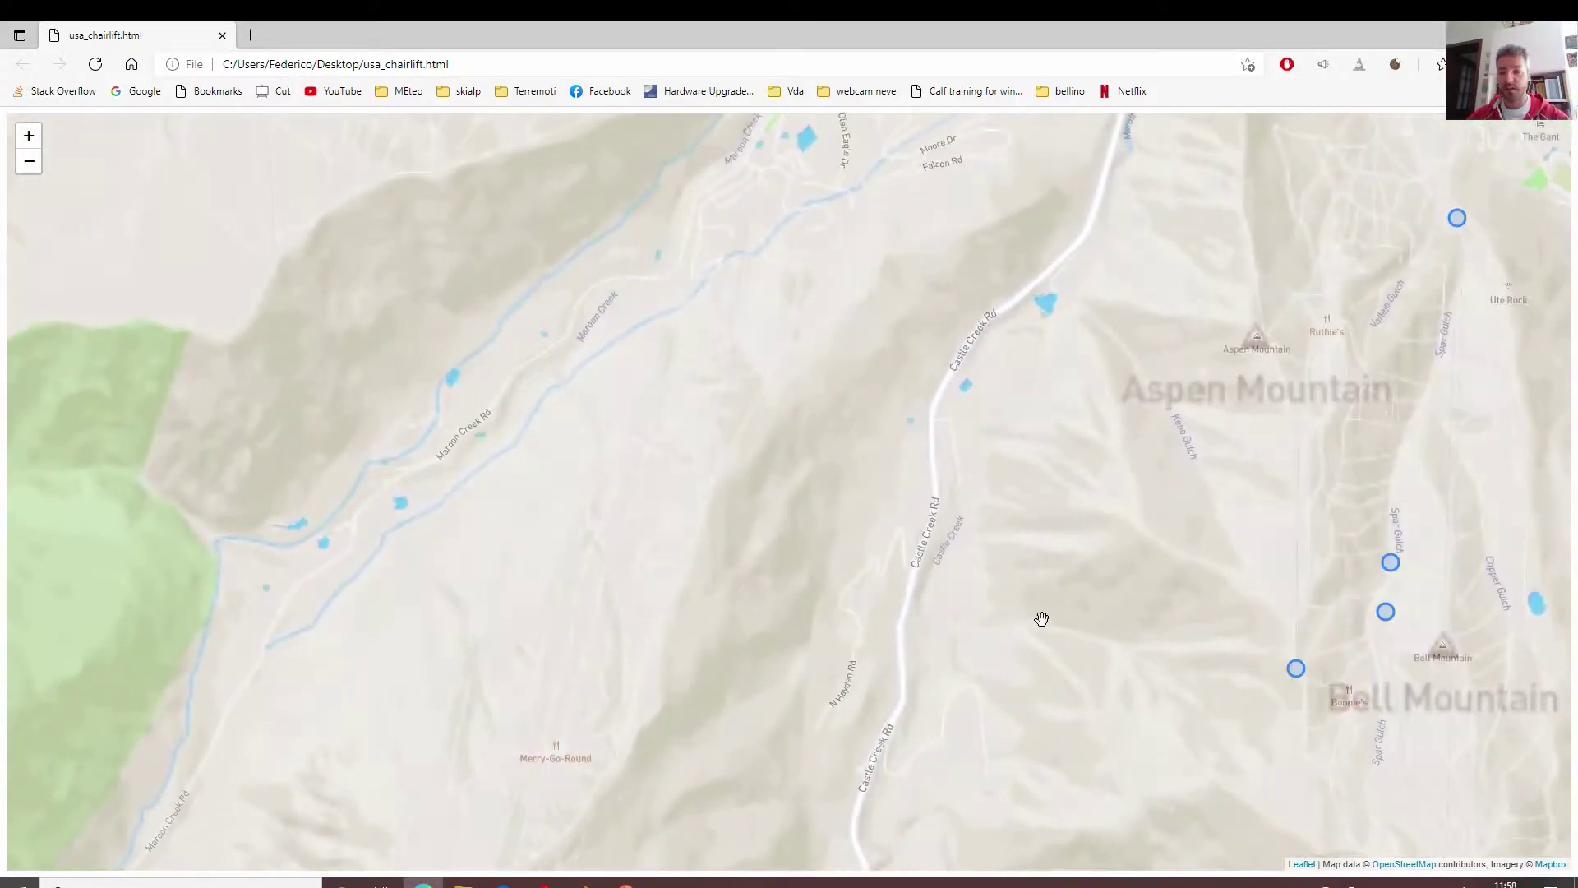
pyautogui.moveTo(1075, 437); pyautogui.dragTo(806, 433)
pyautogui.scroll(-2, 806, 433)
# Check the names of several marked chairlifts west of Aspen and around Snowmass Village.
pyautogui.click(702, 542)
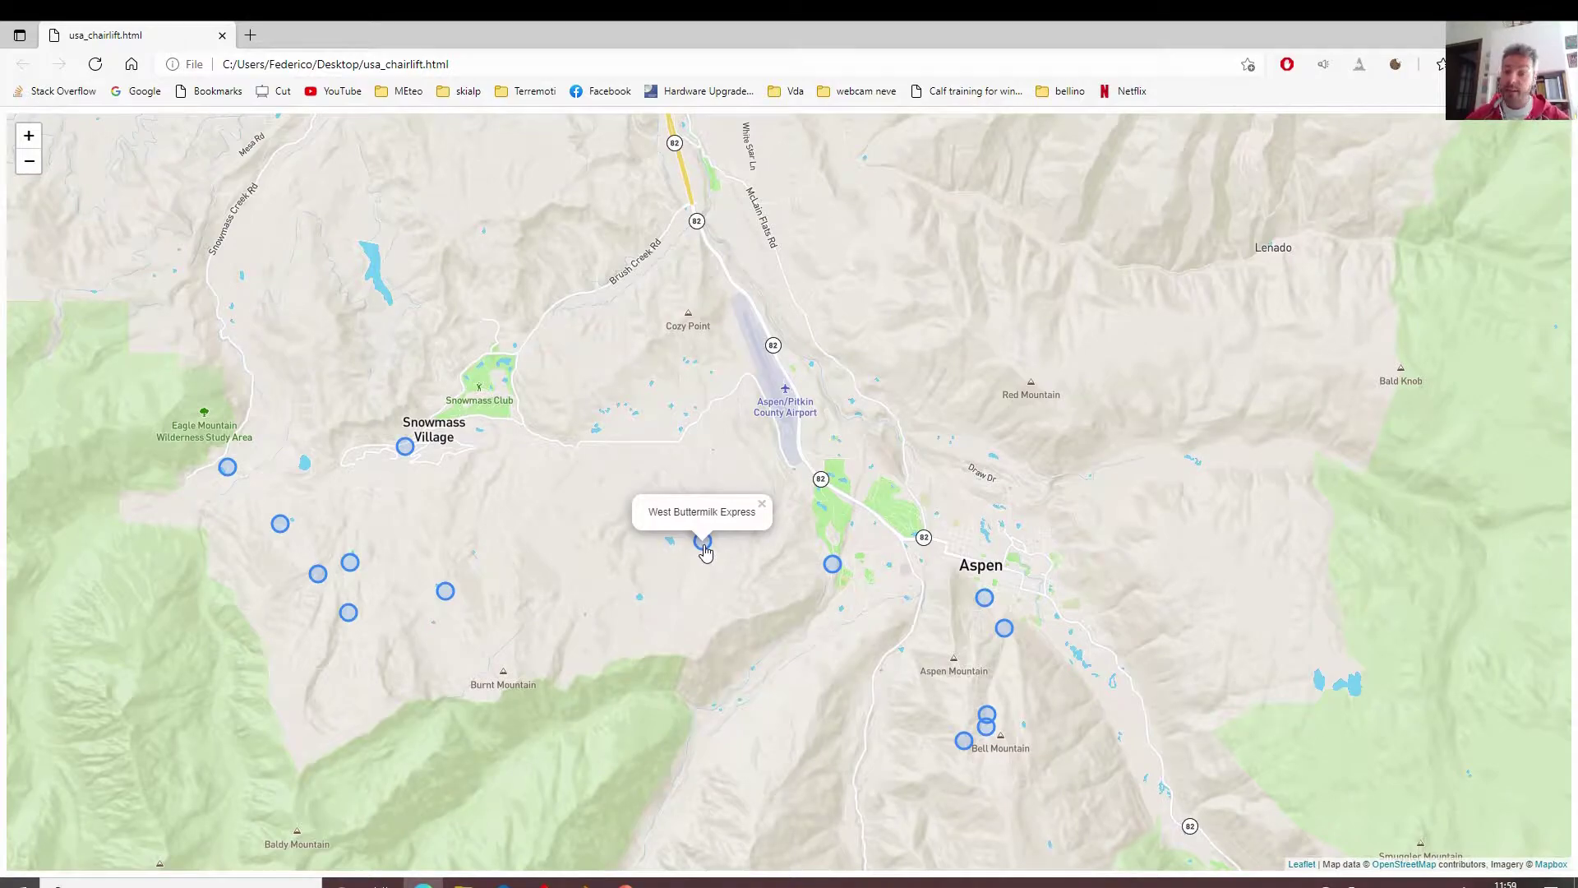
pyautogui.click(832, 564)
pyautogui.click(405, 446)
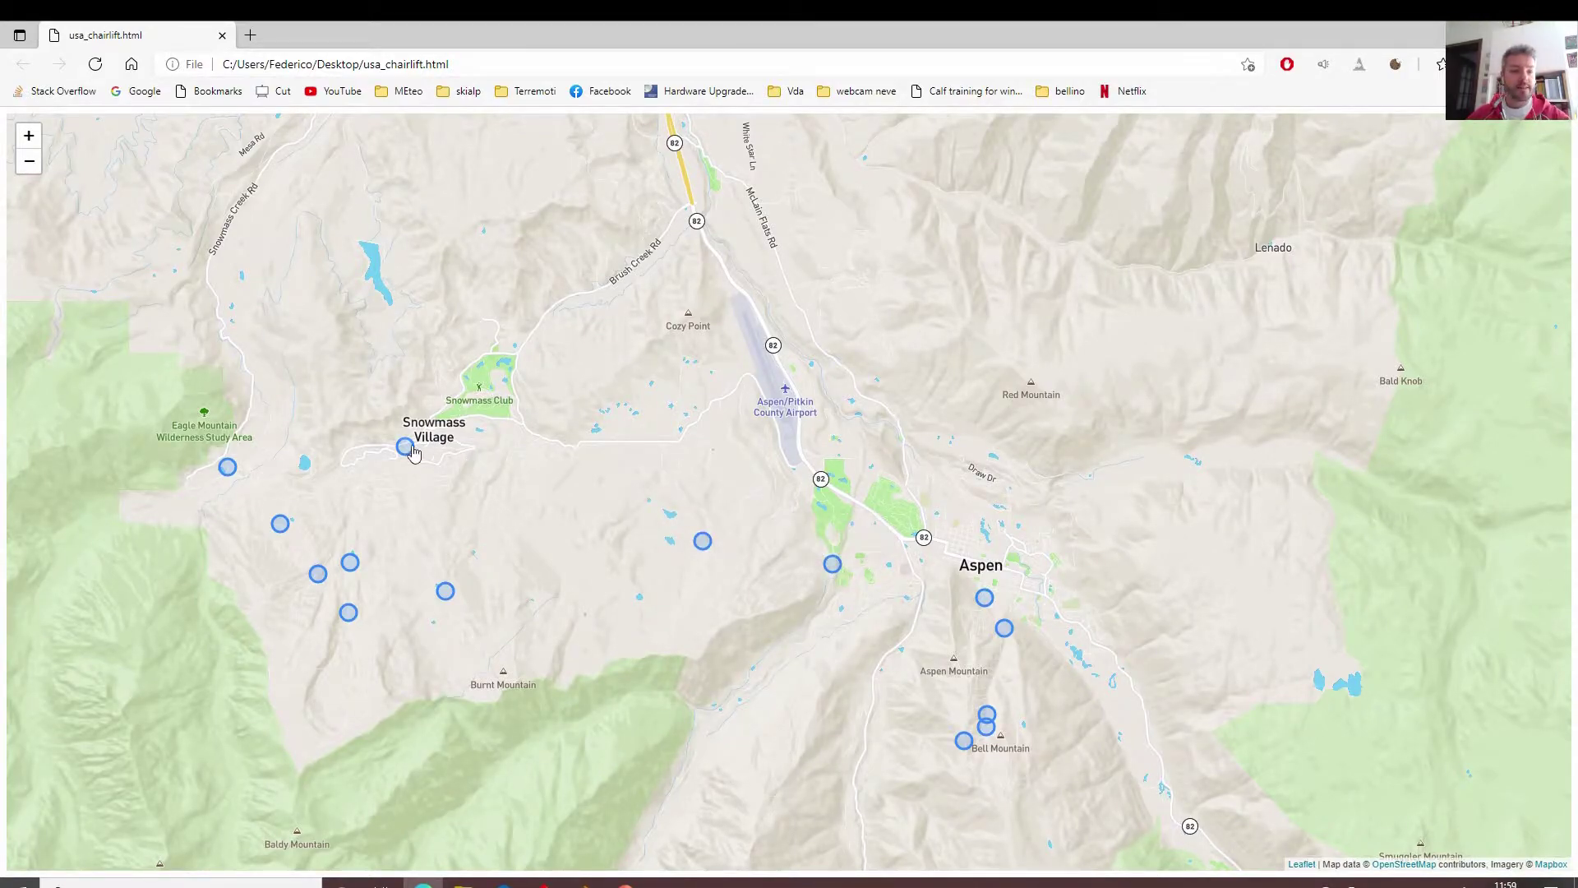
pyautogui.moveTo(428, 508); pyautogui.dragTo(662, 485)
pyautogui.scroll(1, 606, 526)
pyautogui.click(562, 562)
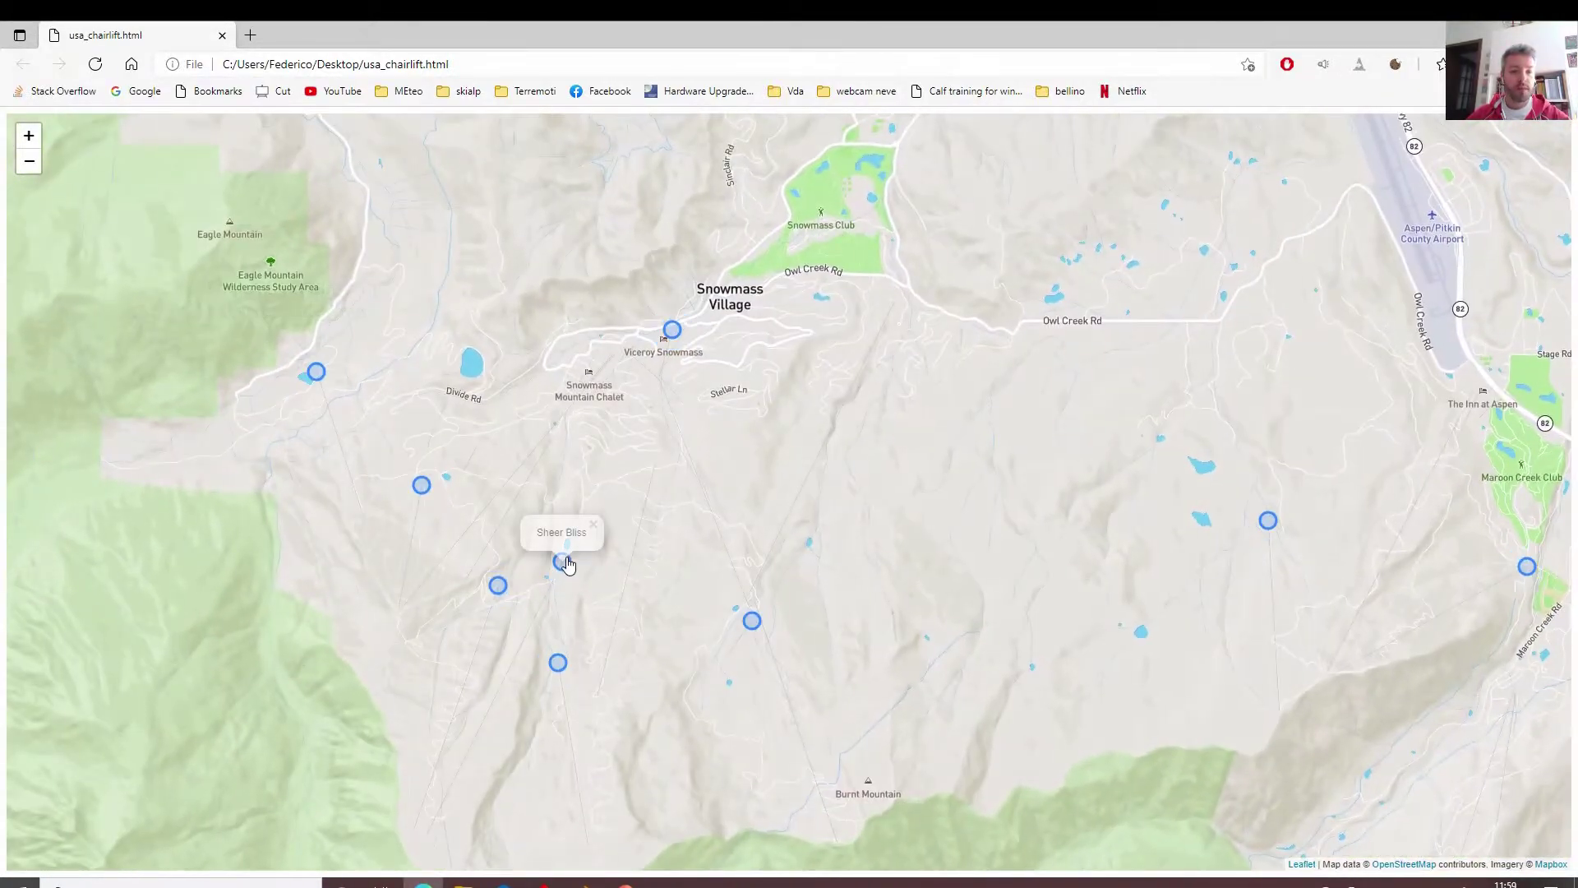
pyautogui.click(500, 587)
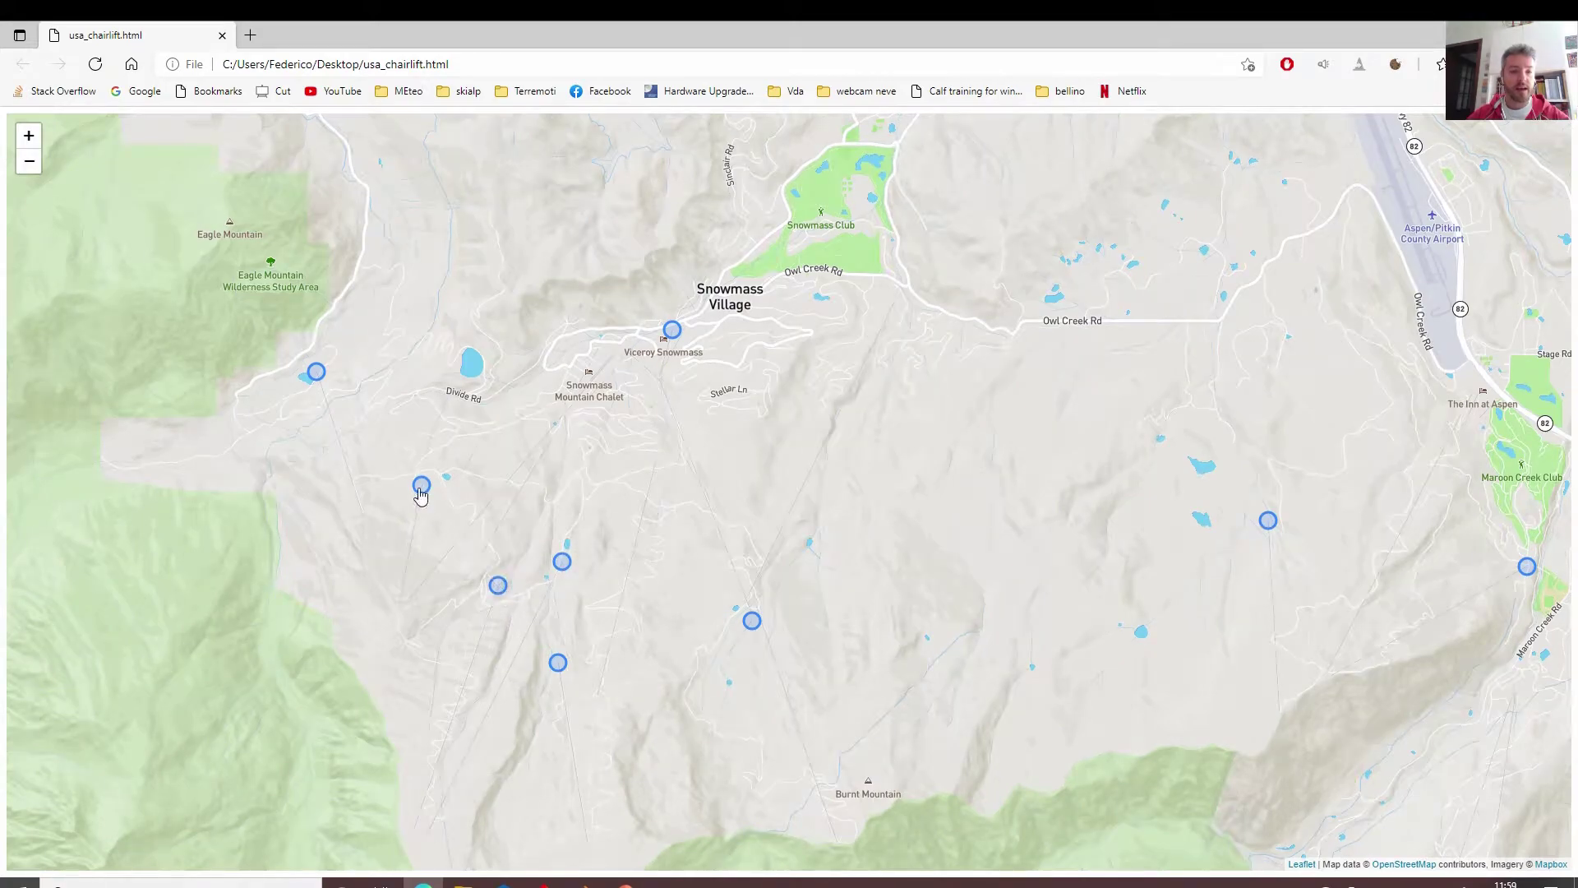
# Open the Tiehack Express chairlift near Aspen in the OpenStreetMap editor, signing in with the prefilled account credentials.
pyautogui.moveTo(1170, 557); pyautogui.dragTo(687, 407)
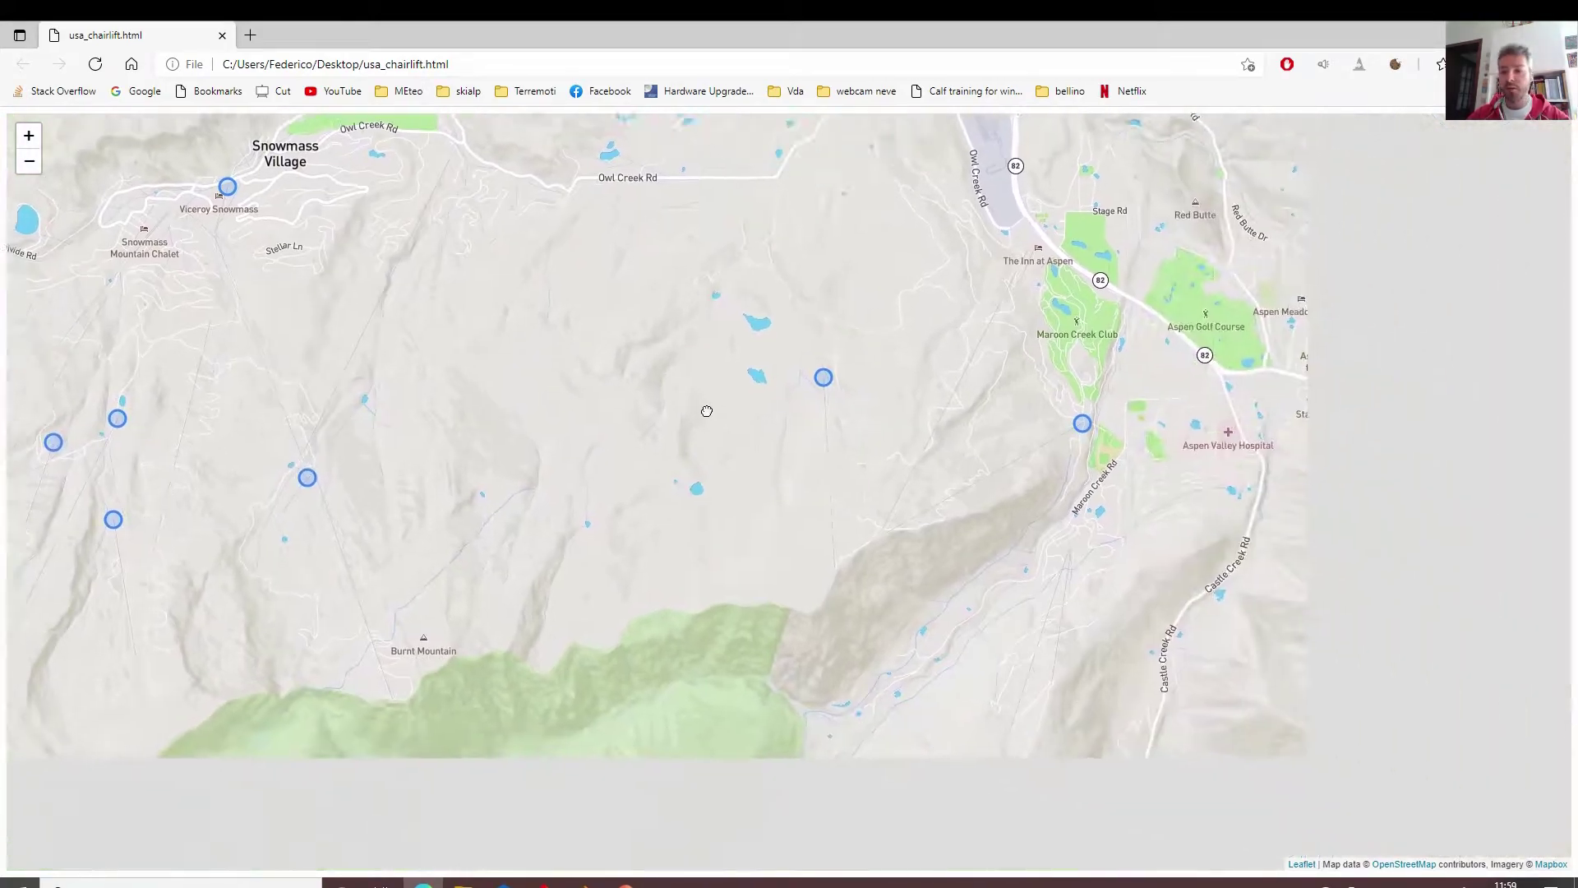
pyautogui.click(970, 405)
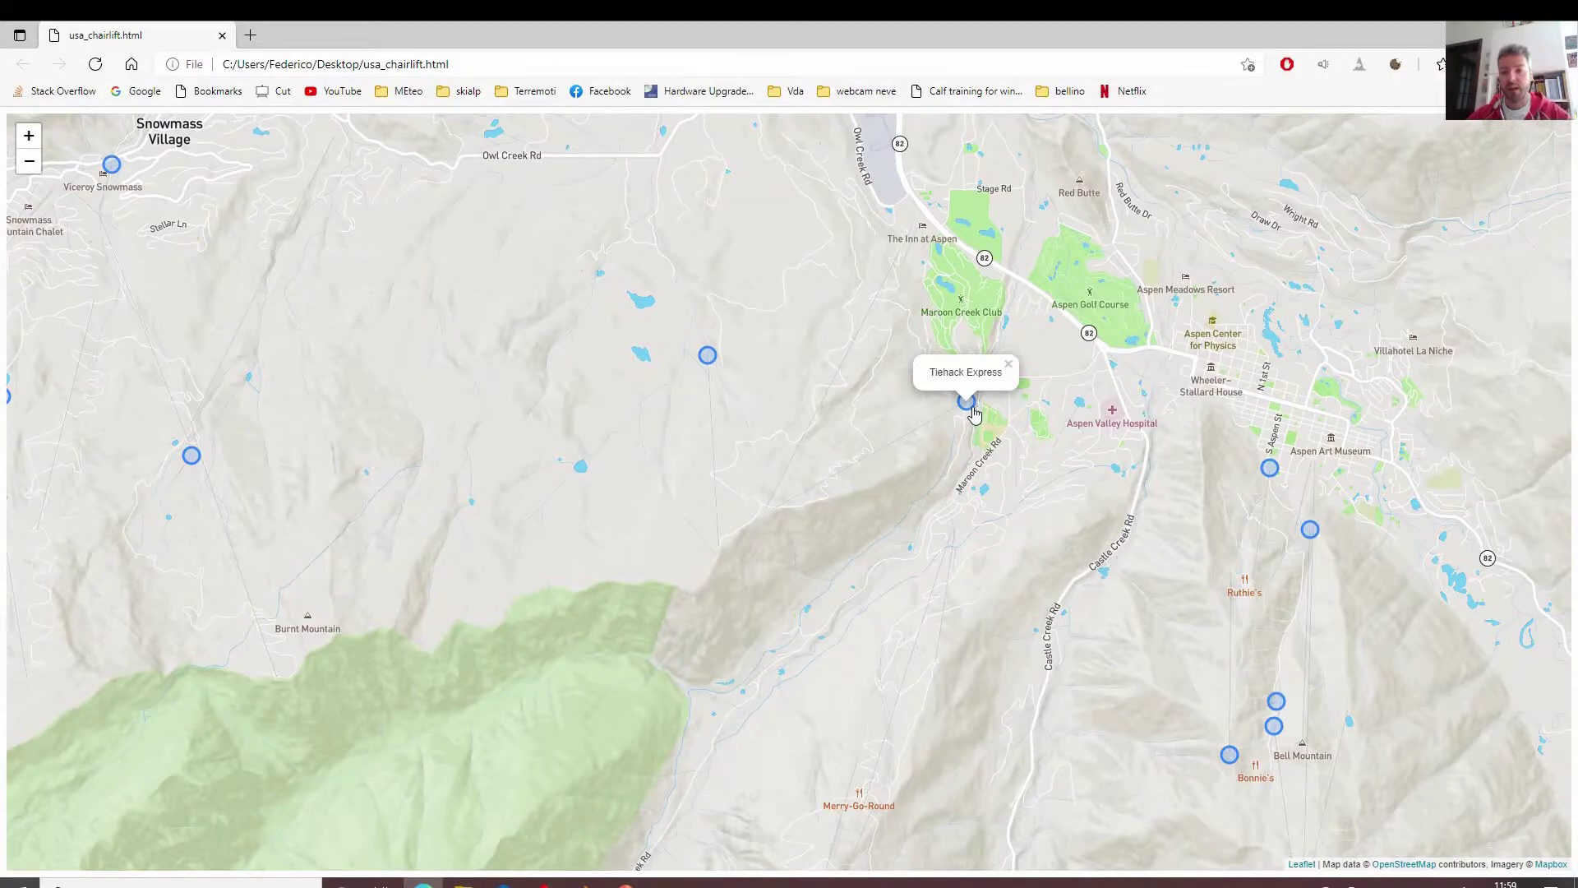
pyautogui.click(975, 412)
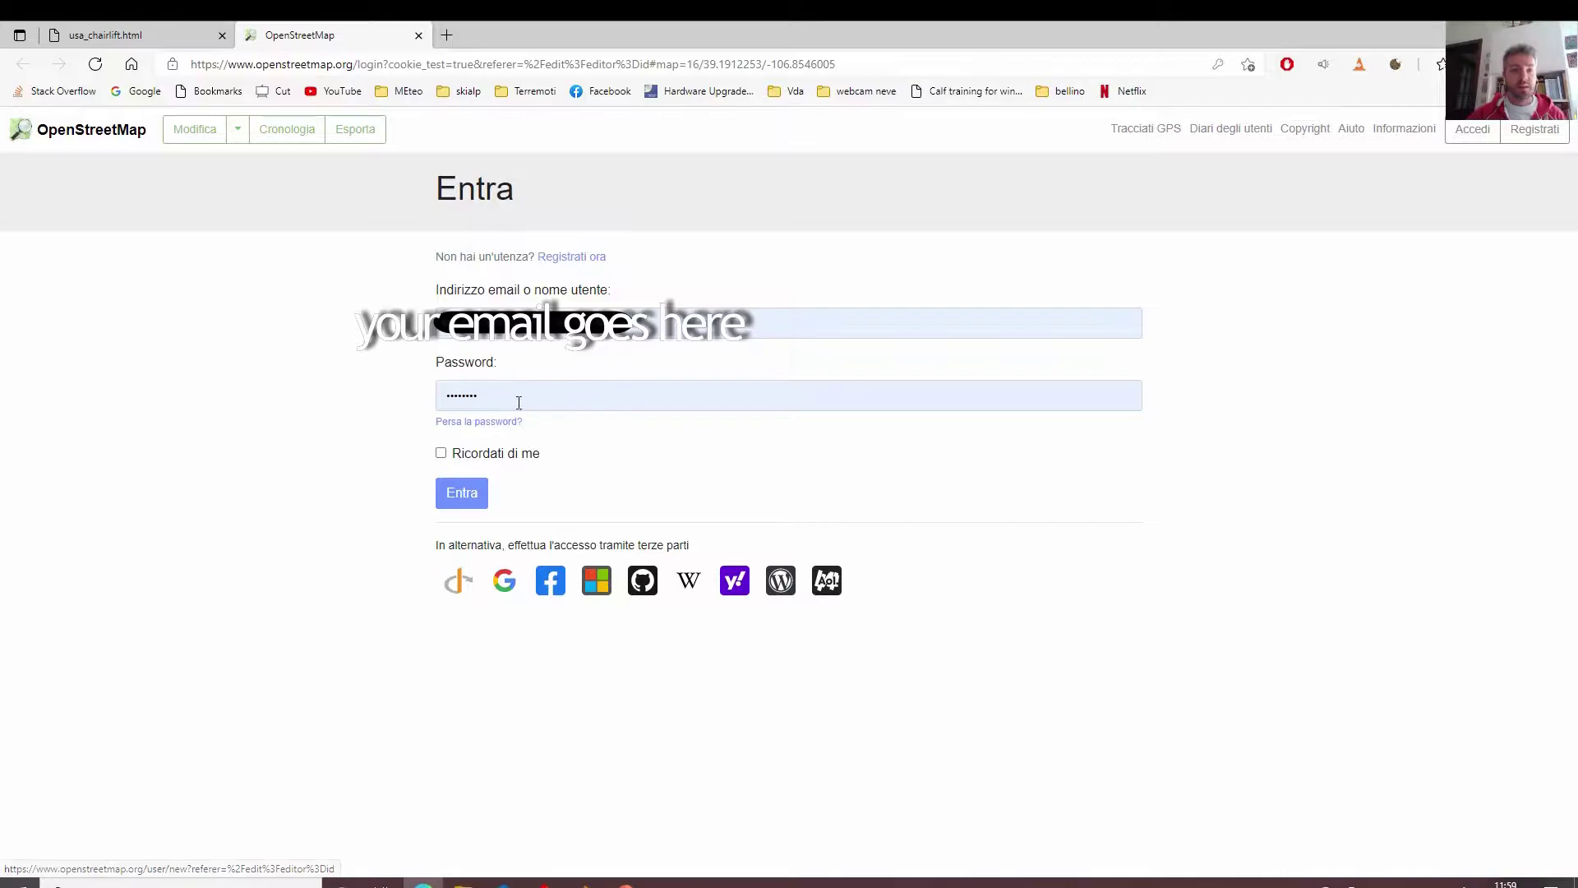
pyautogui.click(477, 498)
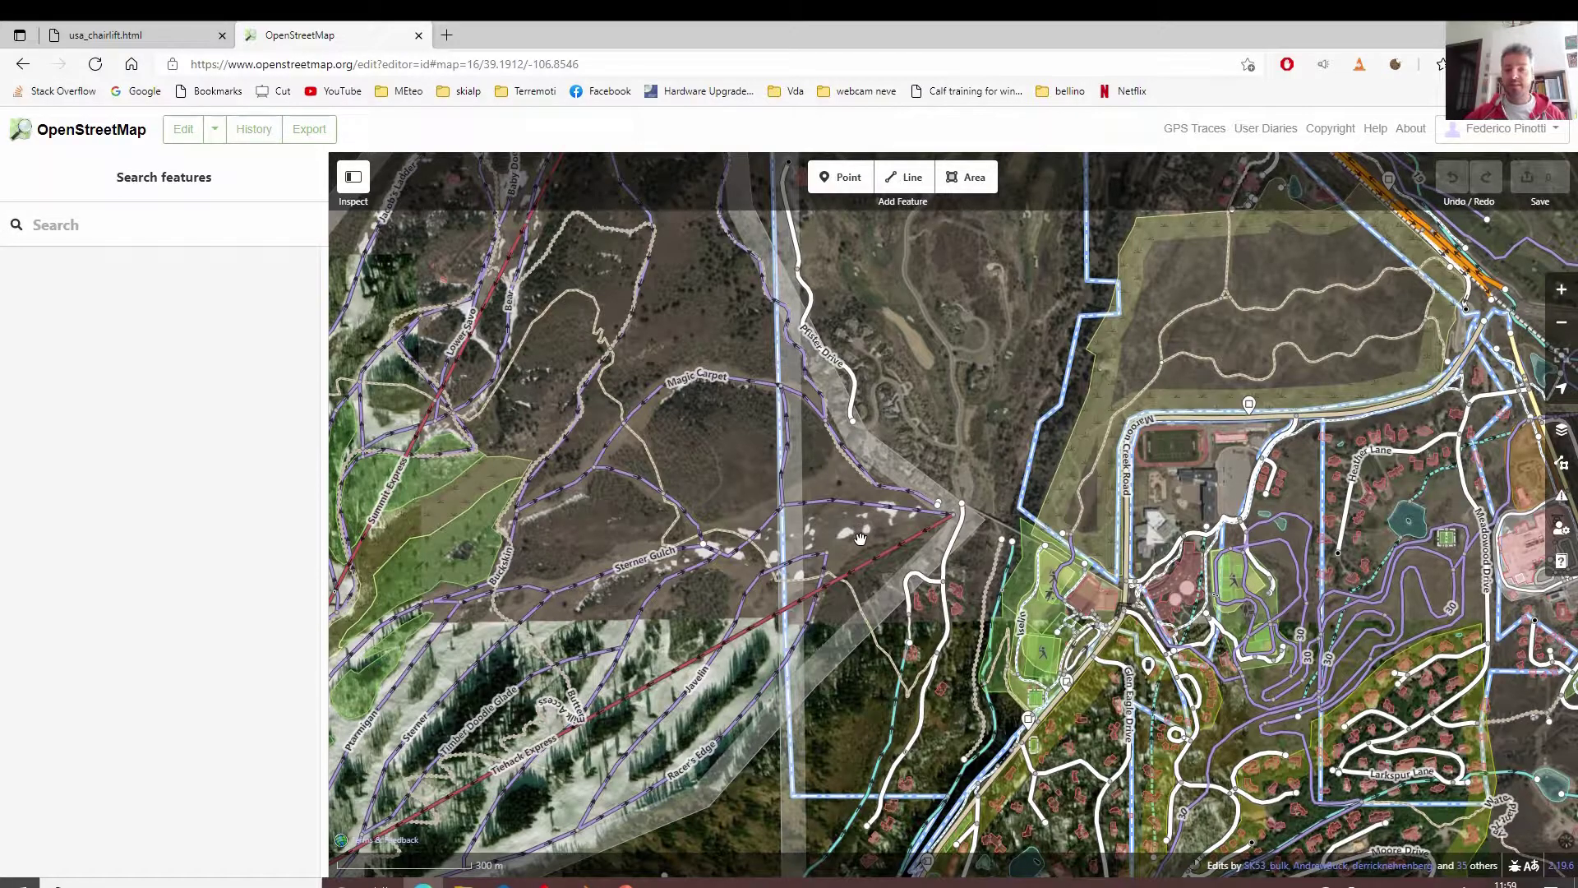
# Select the Tiehack Express chair lift line on the map for editing.
pyautogui.moveTo(859, 539); pyautogui.dragTo(881, 491)
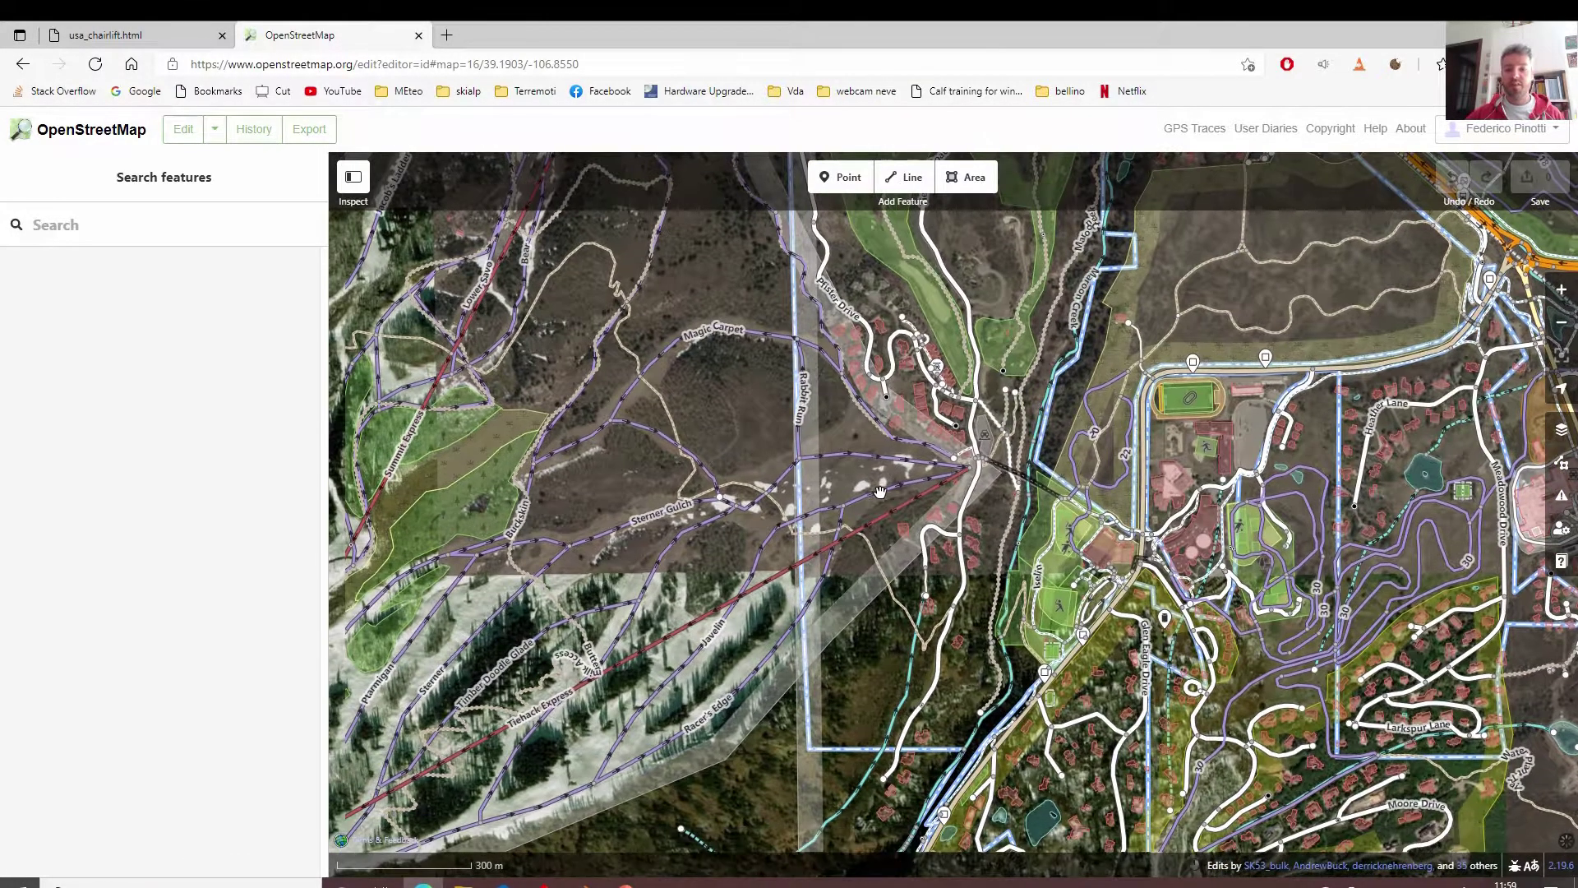
pyautogui.click(881, 491)
pyautogui.click(904, 506)
pyautogui.scroll(3, 926, 510)
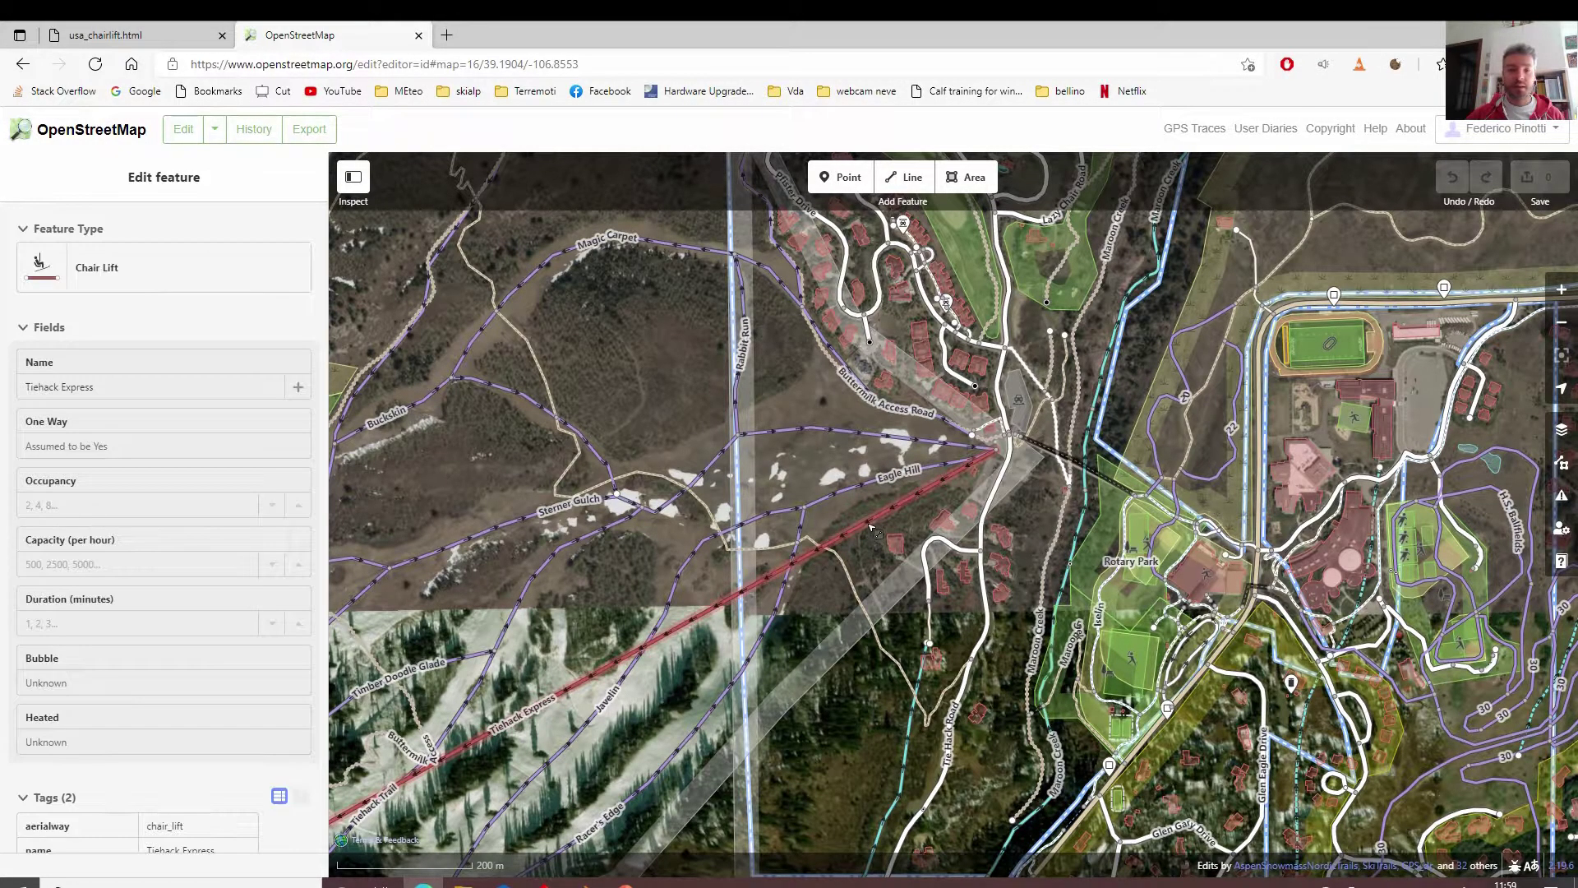
pyautogui.click(872, 526)
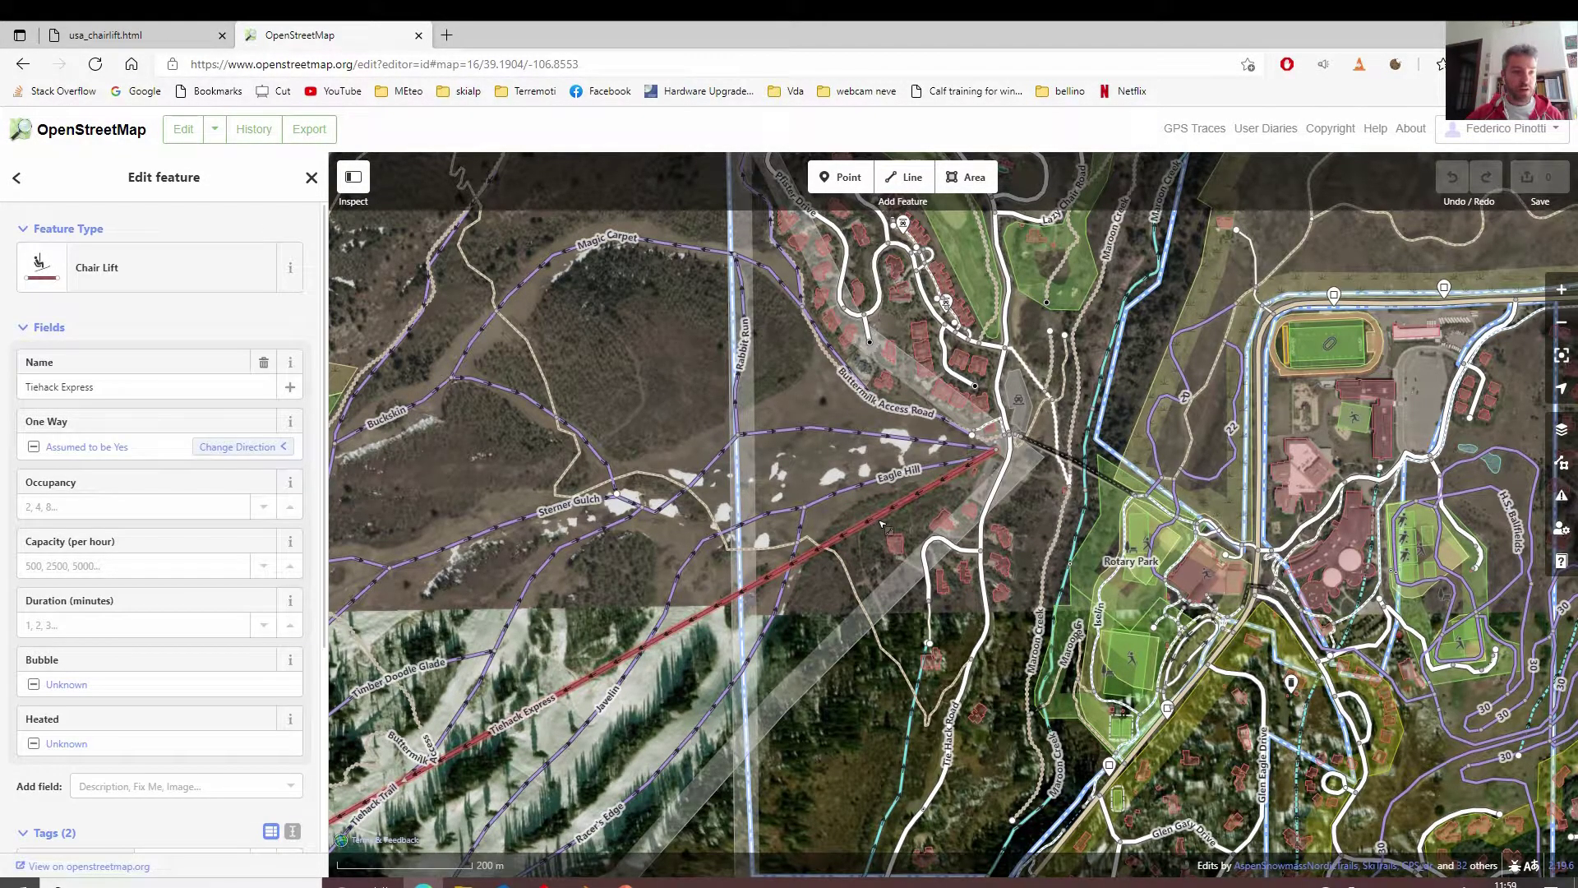
# Examine the aerial imagery along the lower Tiehack Express line for the positions of its pylons and valley station.
pyautogui.scroll(5, 881, 524)
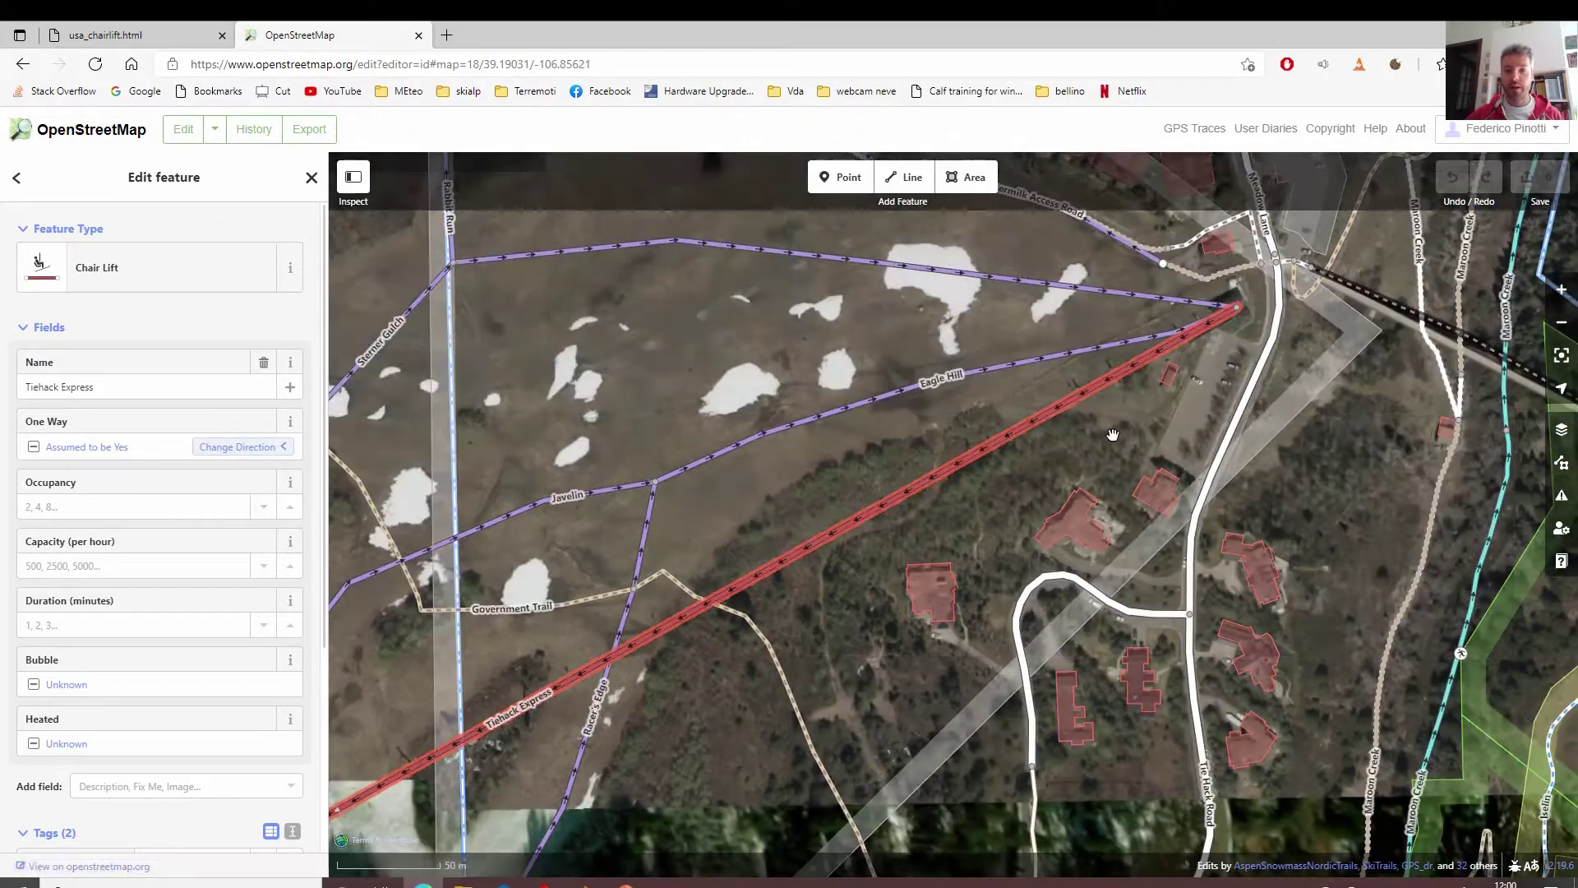
pyautogui.moveTo(1112, 434); pyautogui.dragTo(805, 617)
pyautogui.scroll(2, 908, 563)
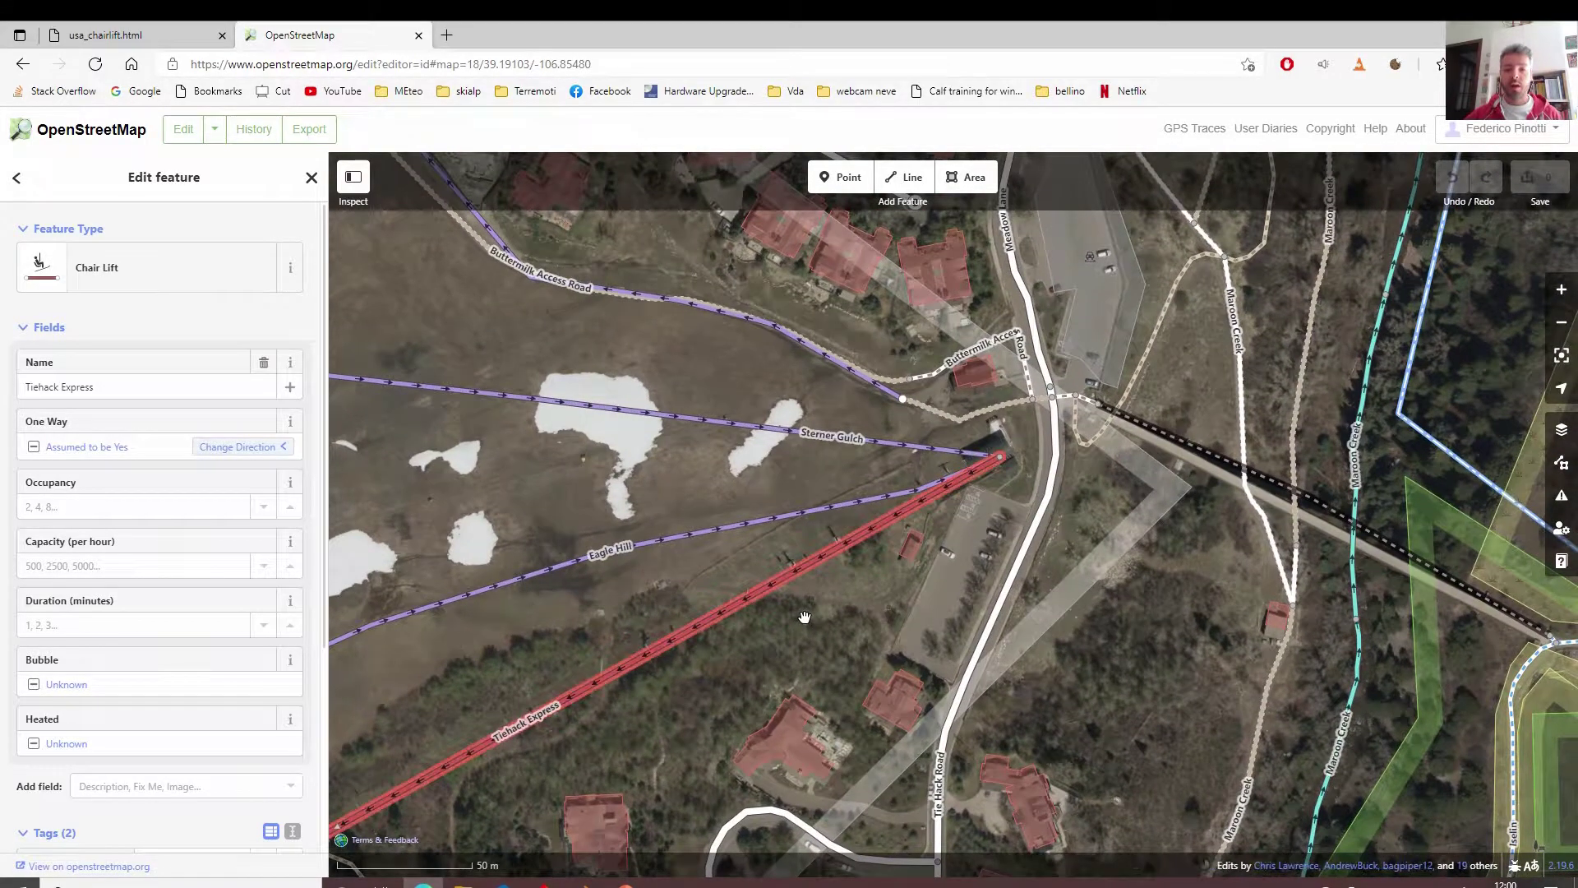
pyautogui.scroll(3, 817, 618)
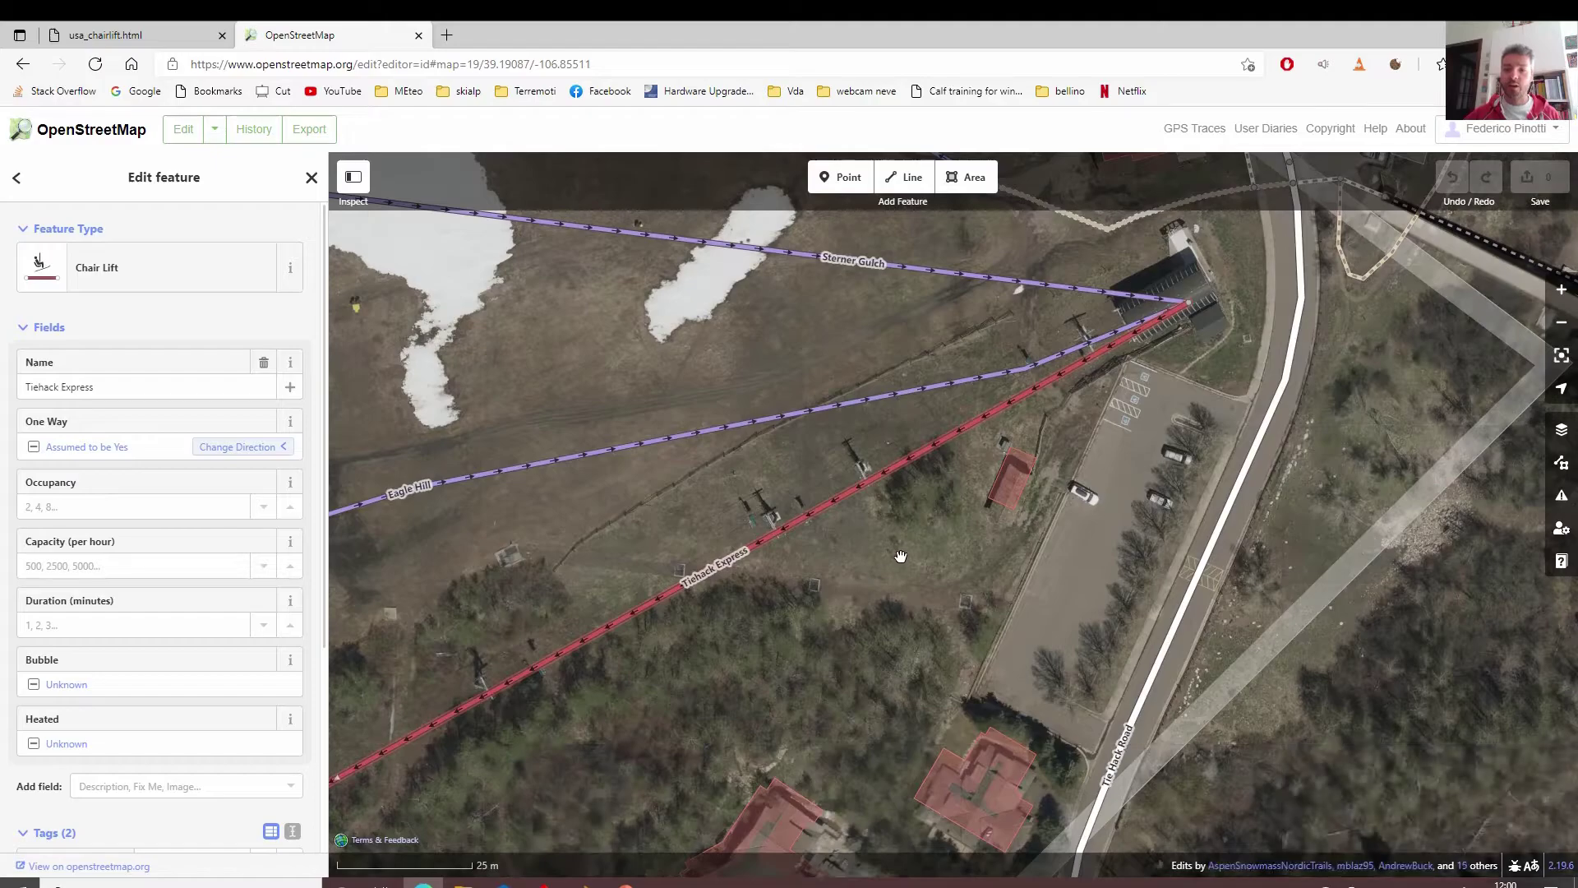
pyautogui.moveTo(899, 553); pyautogui.dragTo(852, 609)
pyautogui.scroll(3, 845, 606)
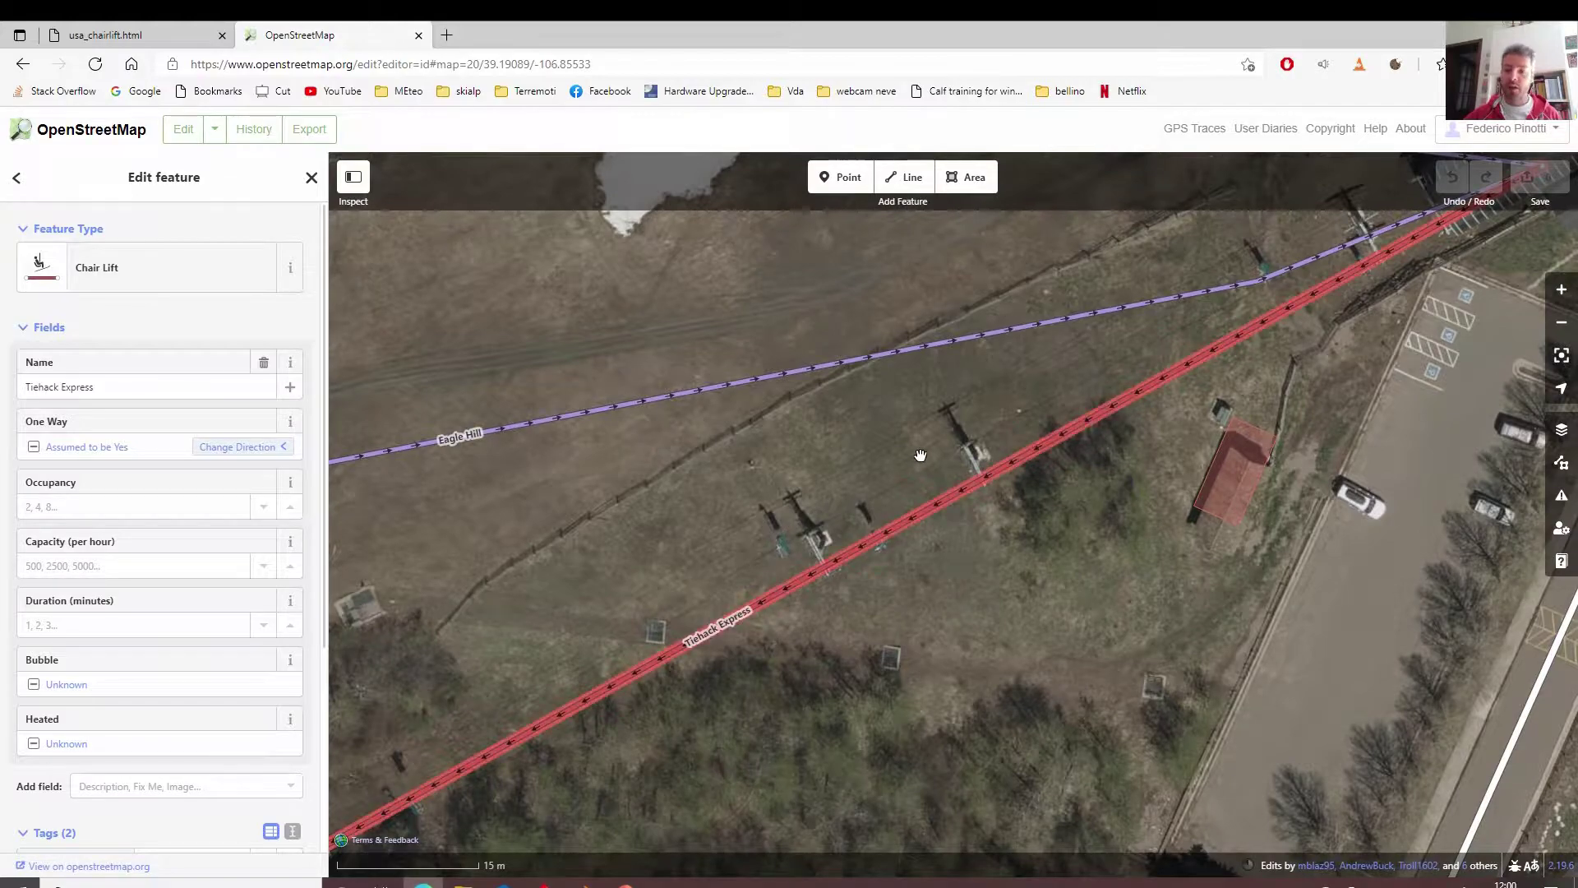
pyautogui.scroll(3, 988, 417)
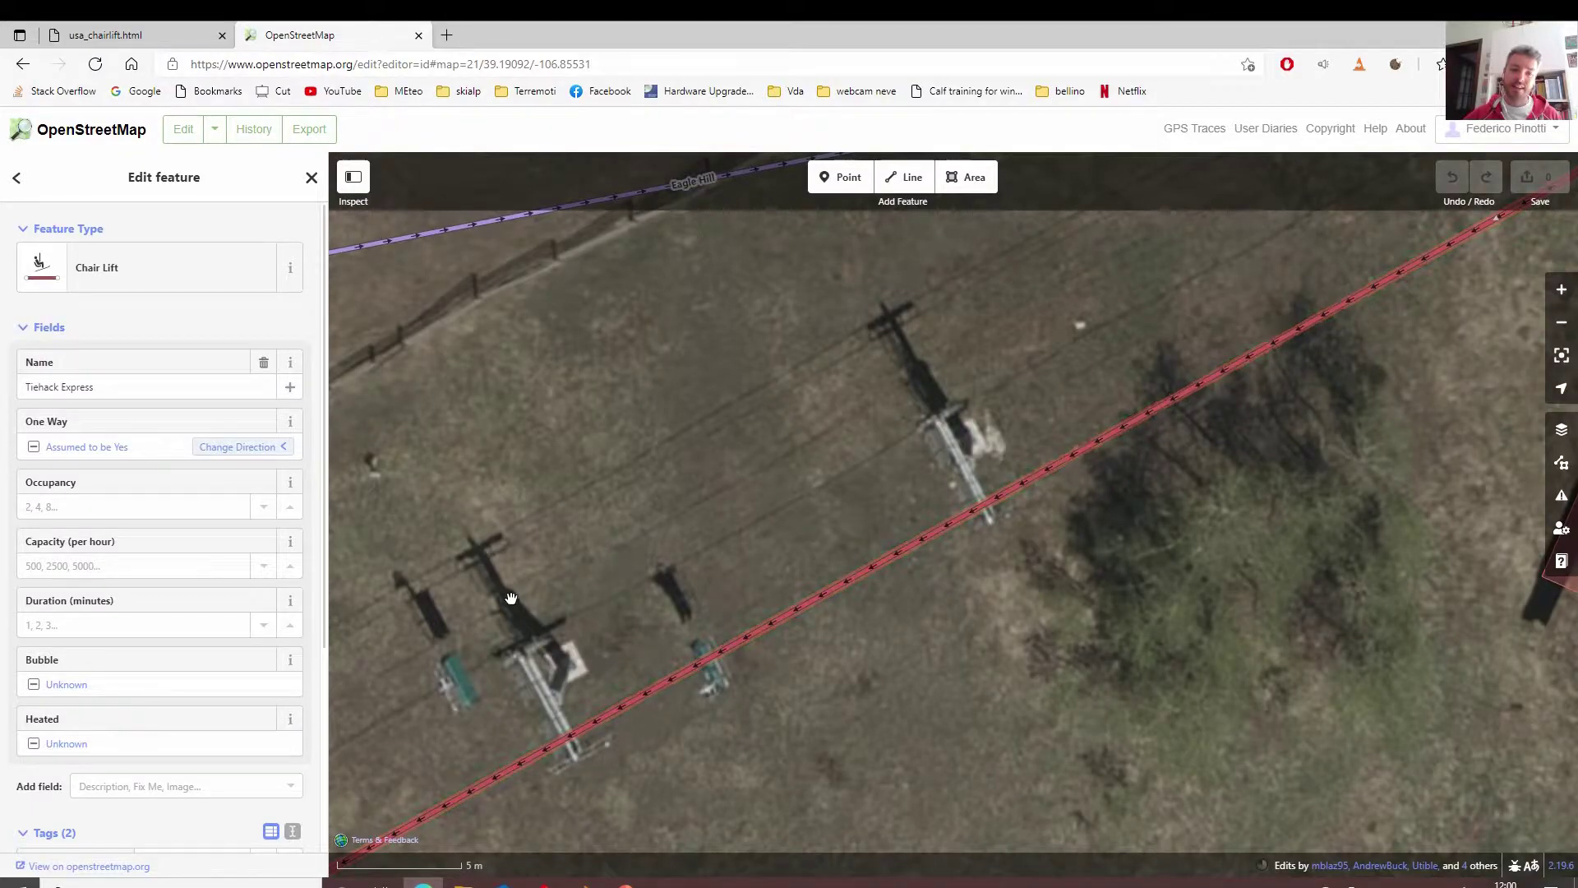
pyautogui.scroll(-2, 661, 553)
pyautogui.moveTo(661, 552); pyautogui.dragTo(548, 685)
pyautogui.scroll(-2, 548, 685)
pyautogui.moveTo(857, 528); pyautogui.dragTo(601, 621)
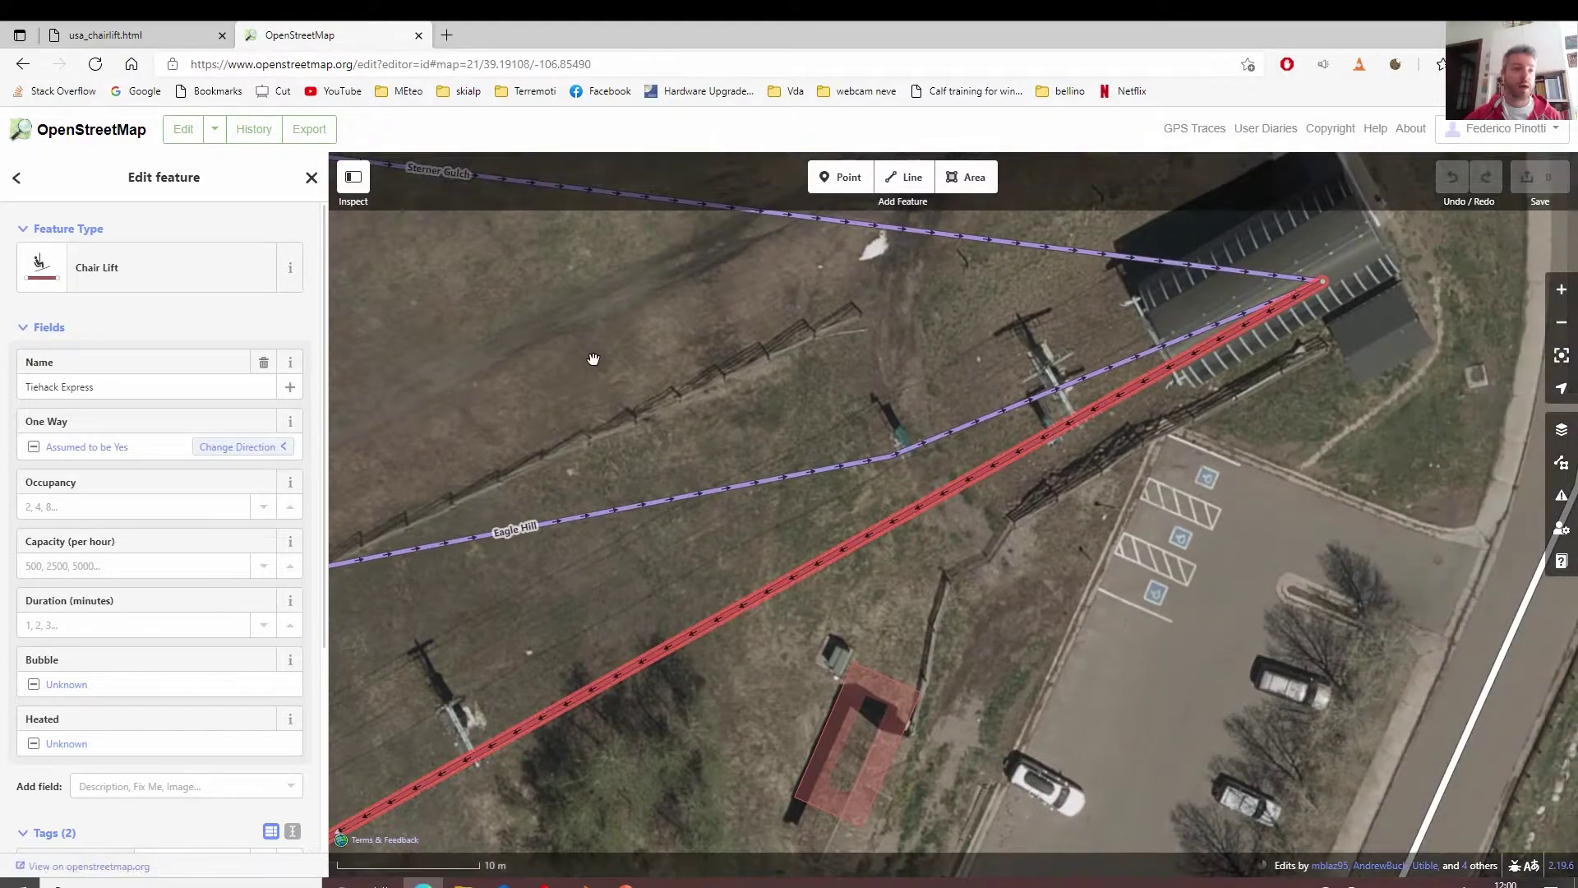
# Add a point to the Tiehack Express line at the first pylon outside the valley station and classify it as Aerialway Pylon.
pyautogui.moveTo(711, 383); pyautogui.dragTo(602, 401)
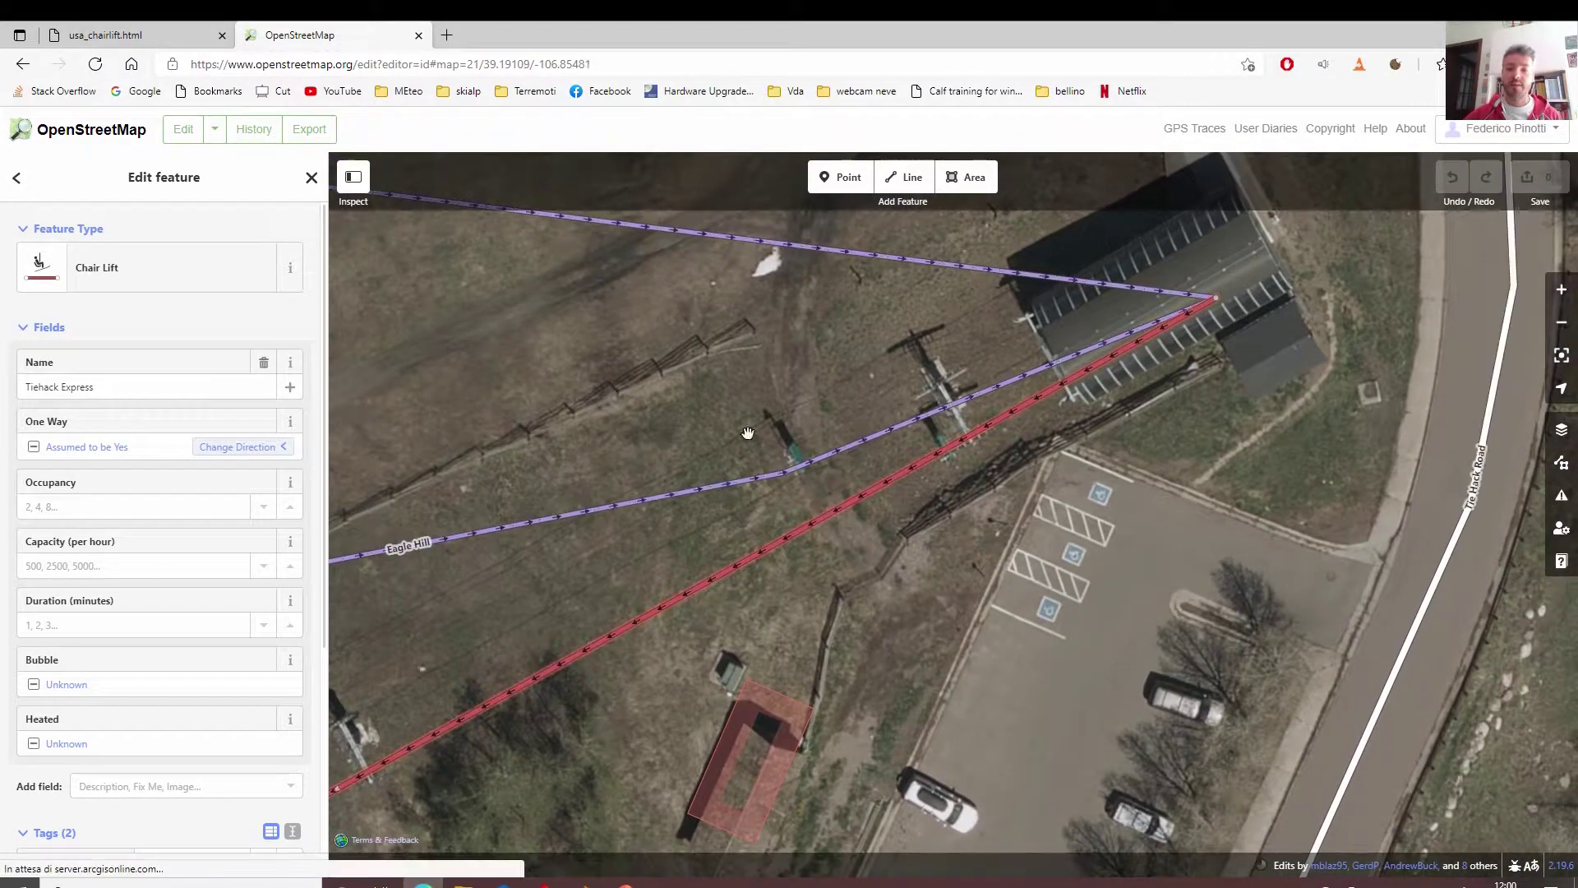
pyautogui.doubleClick(972, 438)
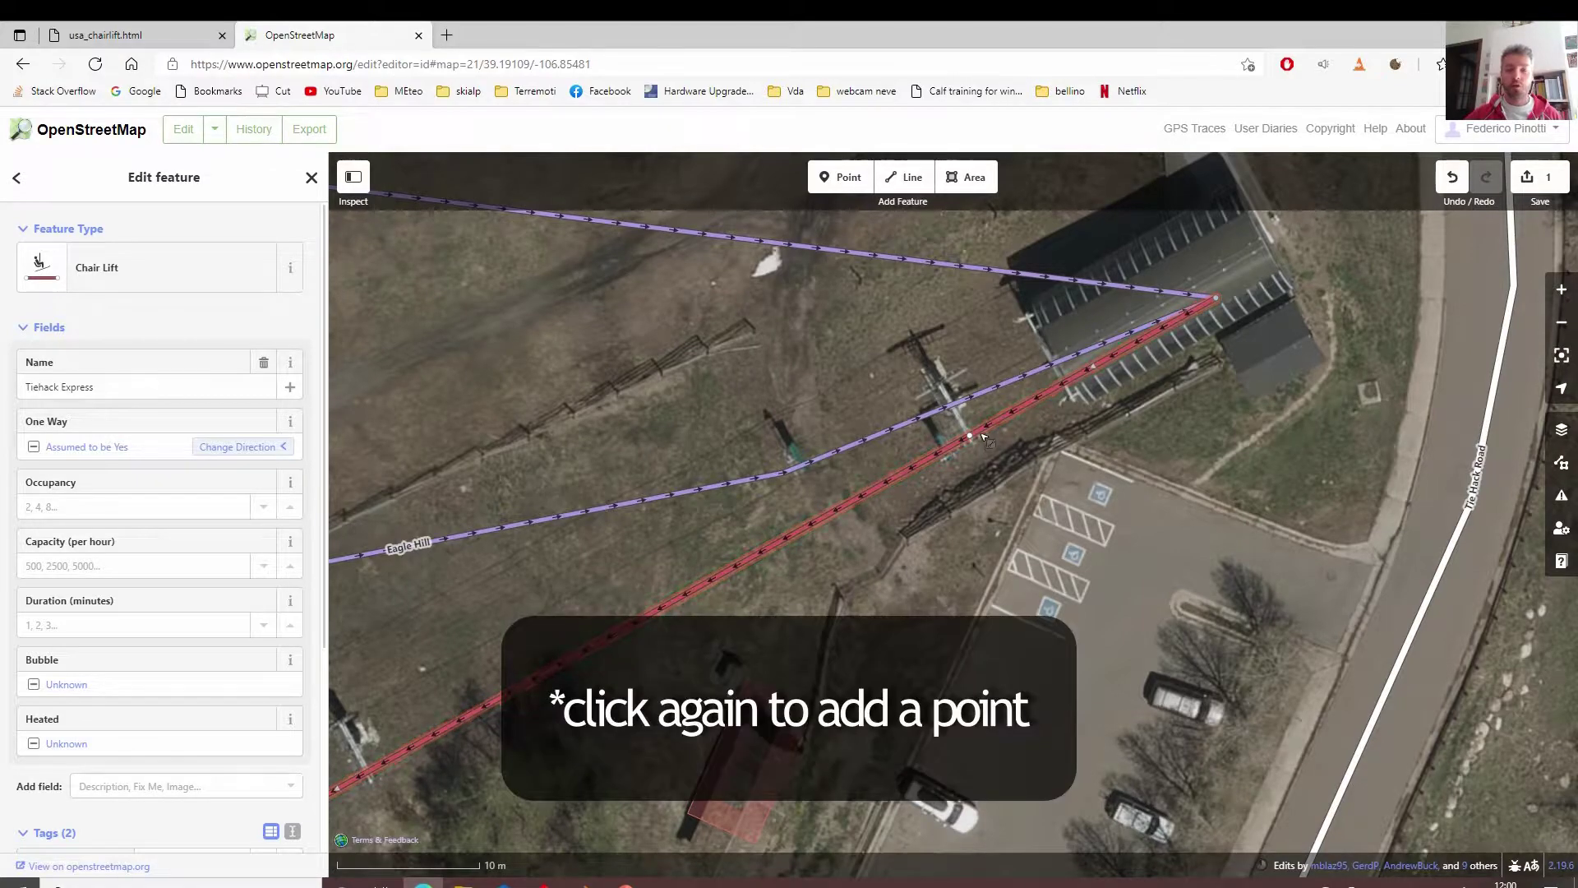
pyautogui.click(972, 438)
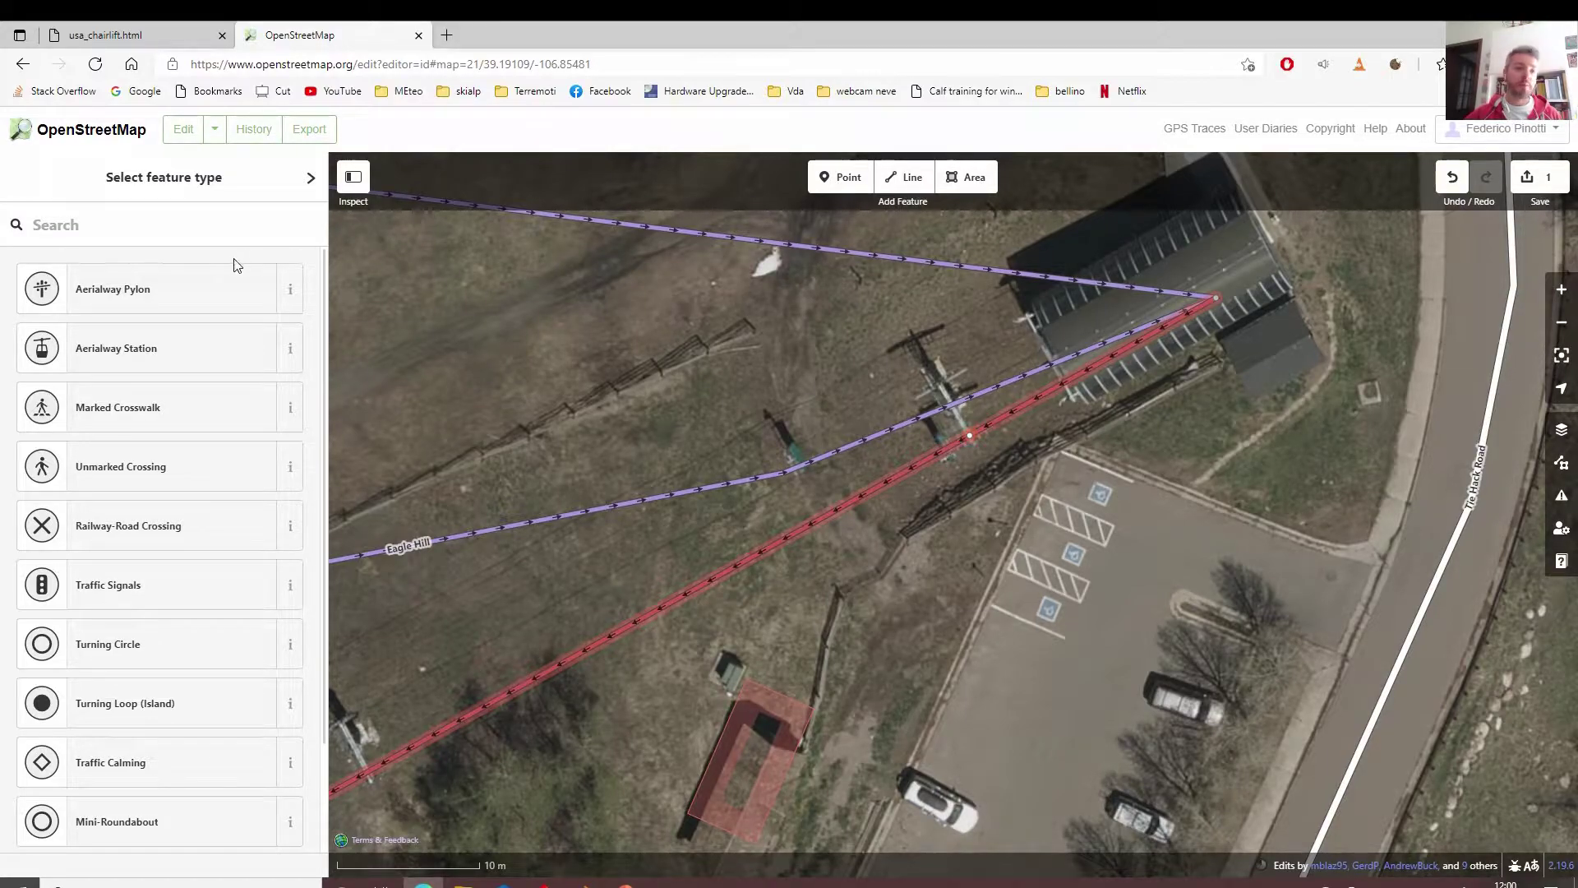
pyautogui.click(117, 289)
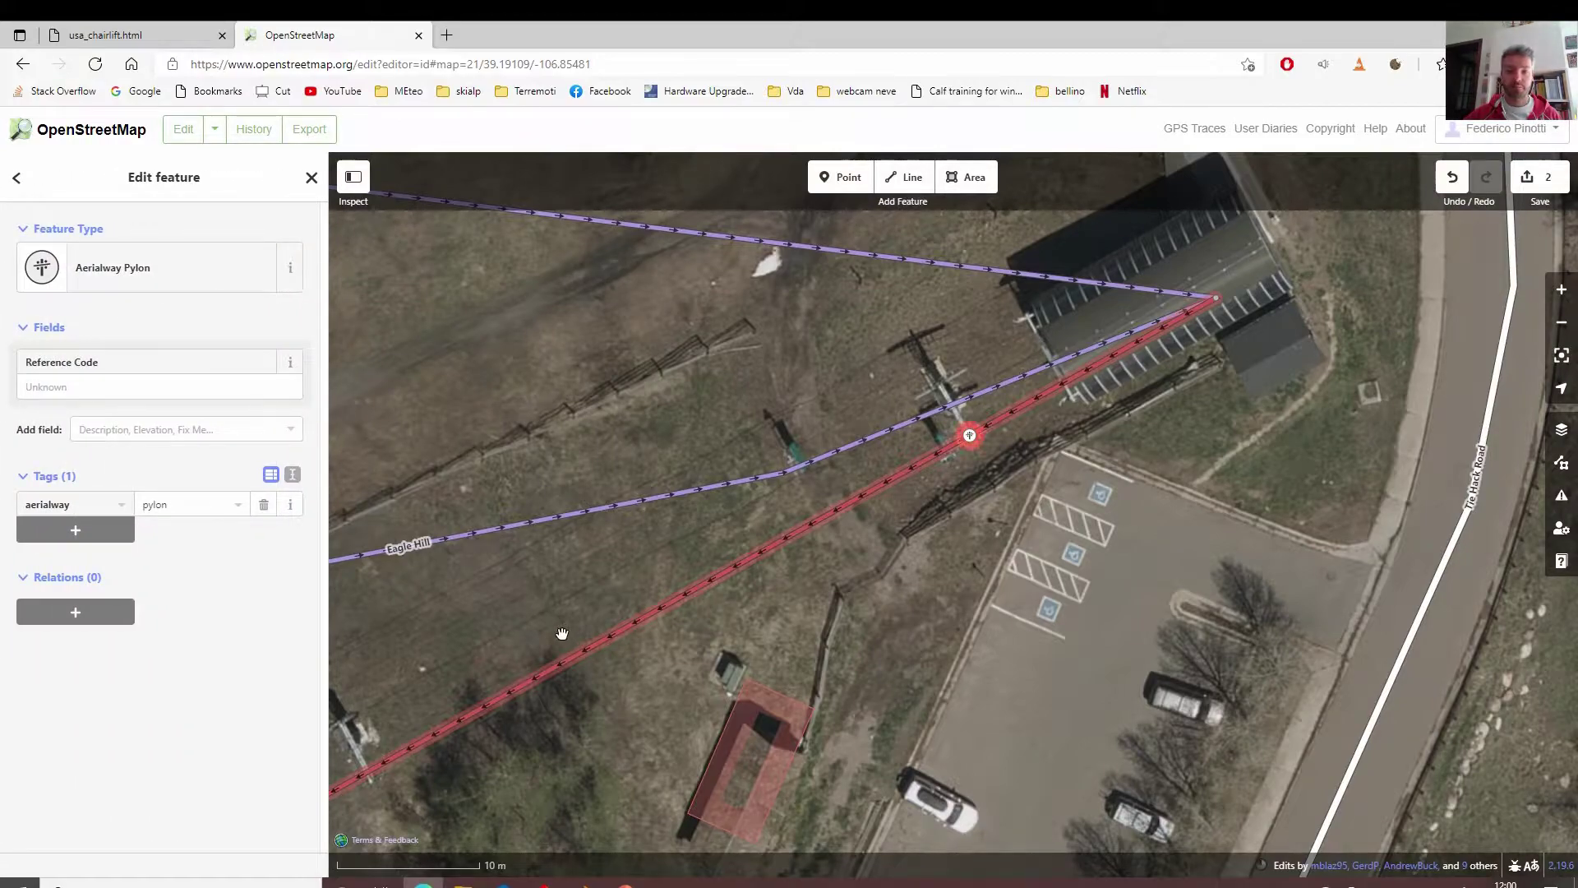
# Map the second and third pylons up the Tiehack Express line as Aerialway Pylon points.
pyautogui.moveTo(562, 633); pyautogui.dragTo(1003, 423)
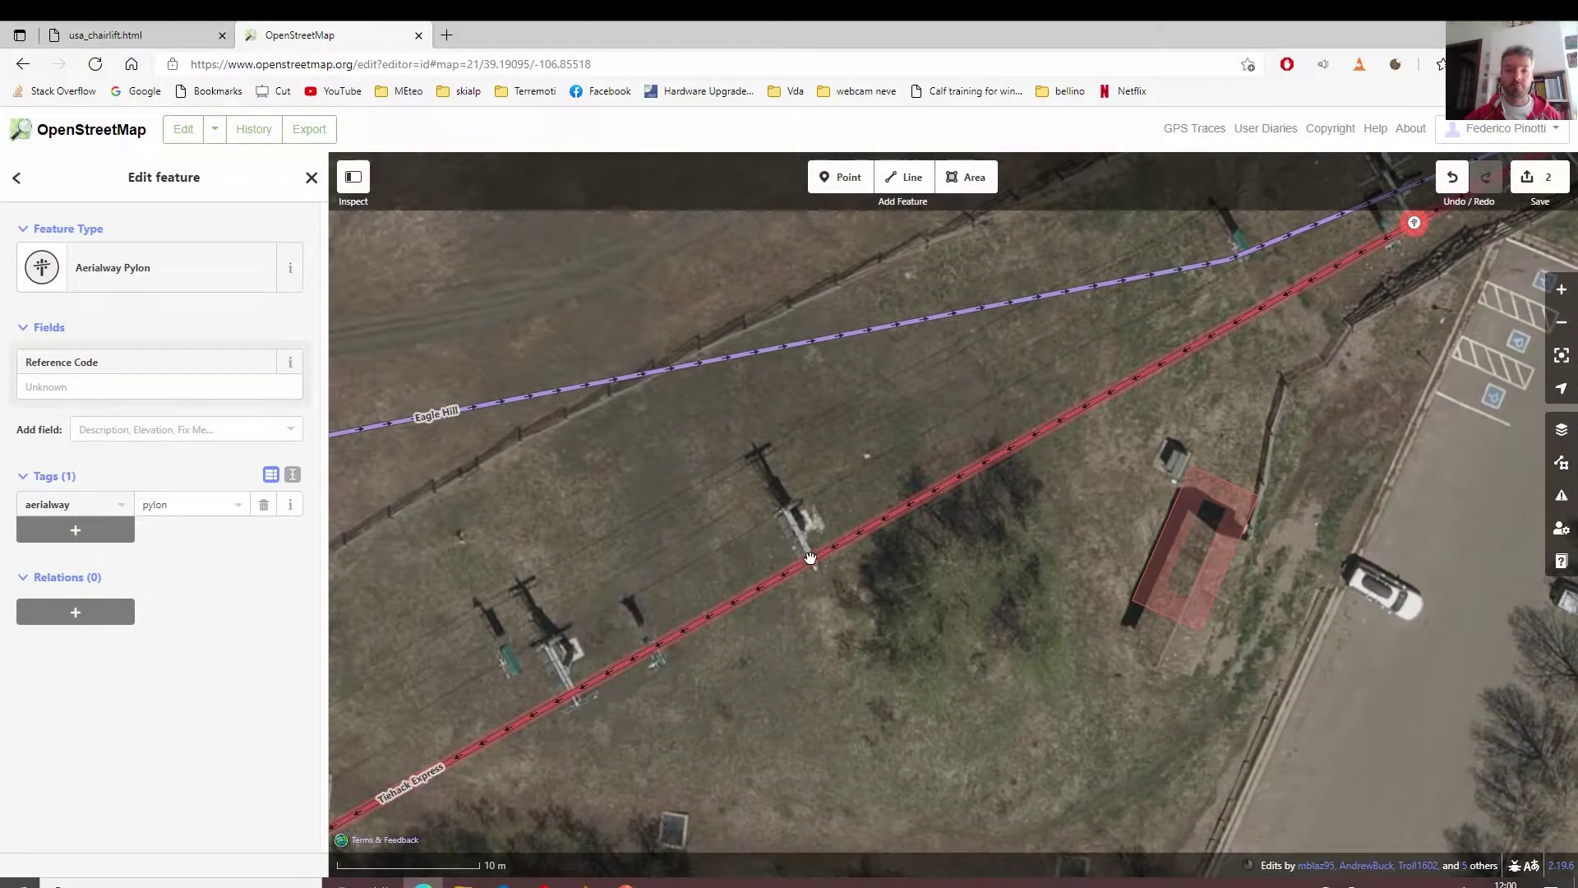
pyautogui.click(816, 565)
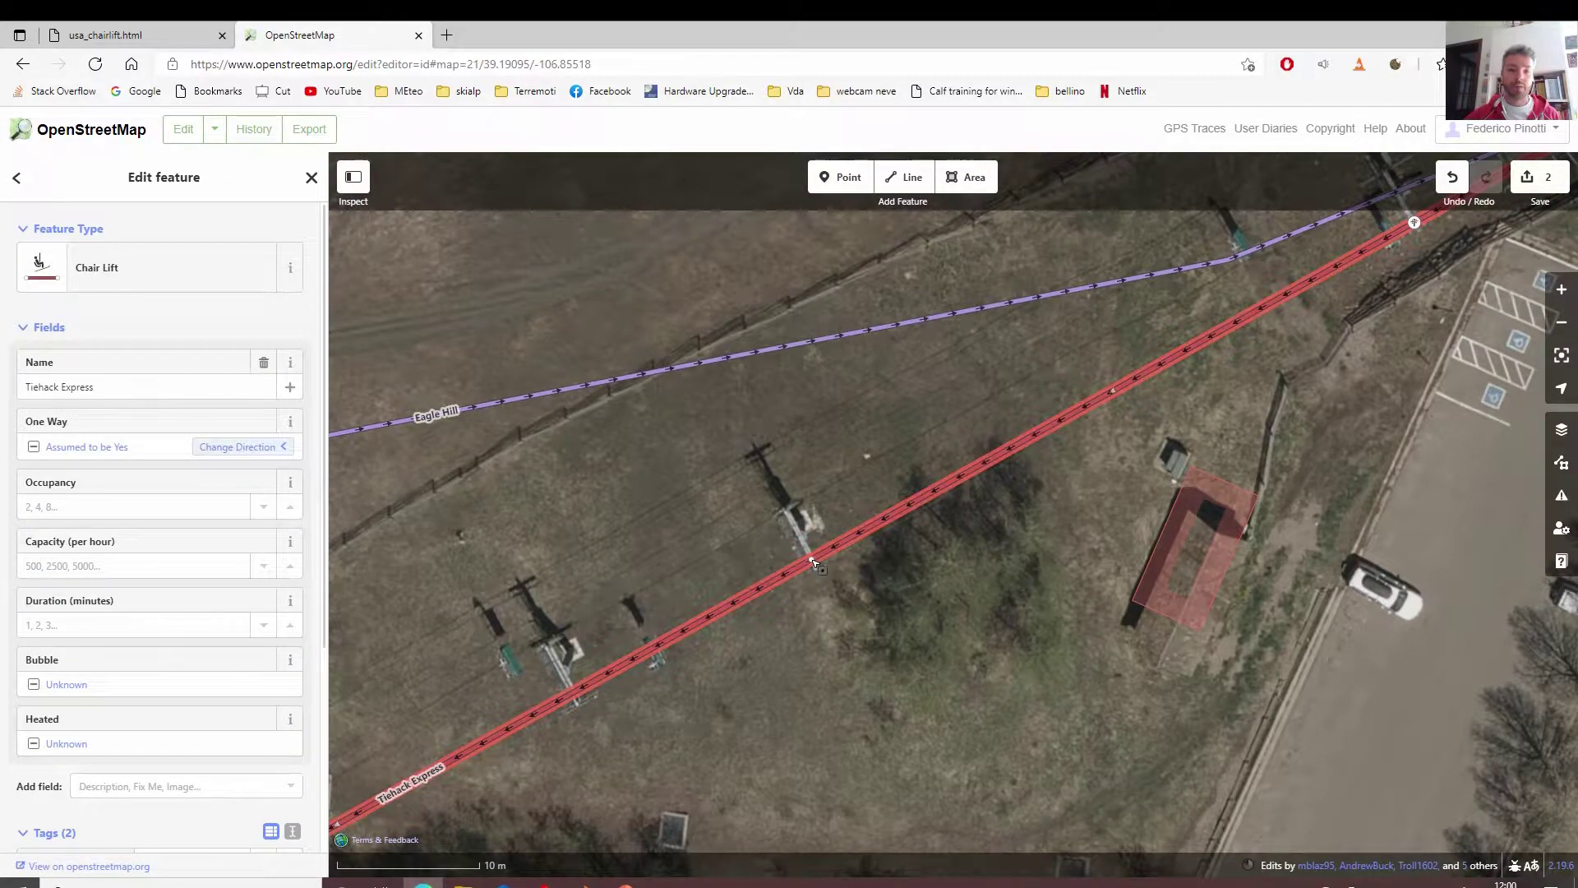
pyautogui.click(812, 562)
pyautogui.click(205, 290)
pyautogui.moveTo(646, 592); pyautogui.dragTo(877, 436)
pyautogui.click(803, 539)
pyautogui.click(811, 538)
pyautogui.doubleClick(809, 537)
pyautogui.click(170, 282)
# Add Aerialway Pylon points at the fourth pylon in the wooded stretch and the fifth beside the footpath crossing of Tiehack Express.
pyautogui.scroll(-2, 751, 564)
pyautogui.moveTo(623, 570); pyautogui.dragTo(1169, 259)
pyautogui.click(767, 552)
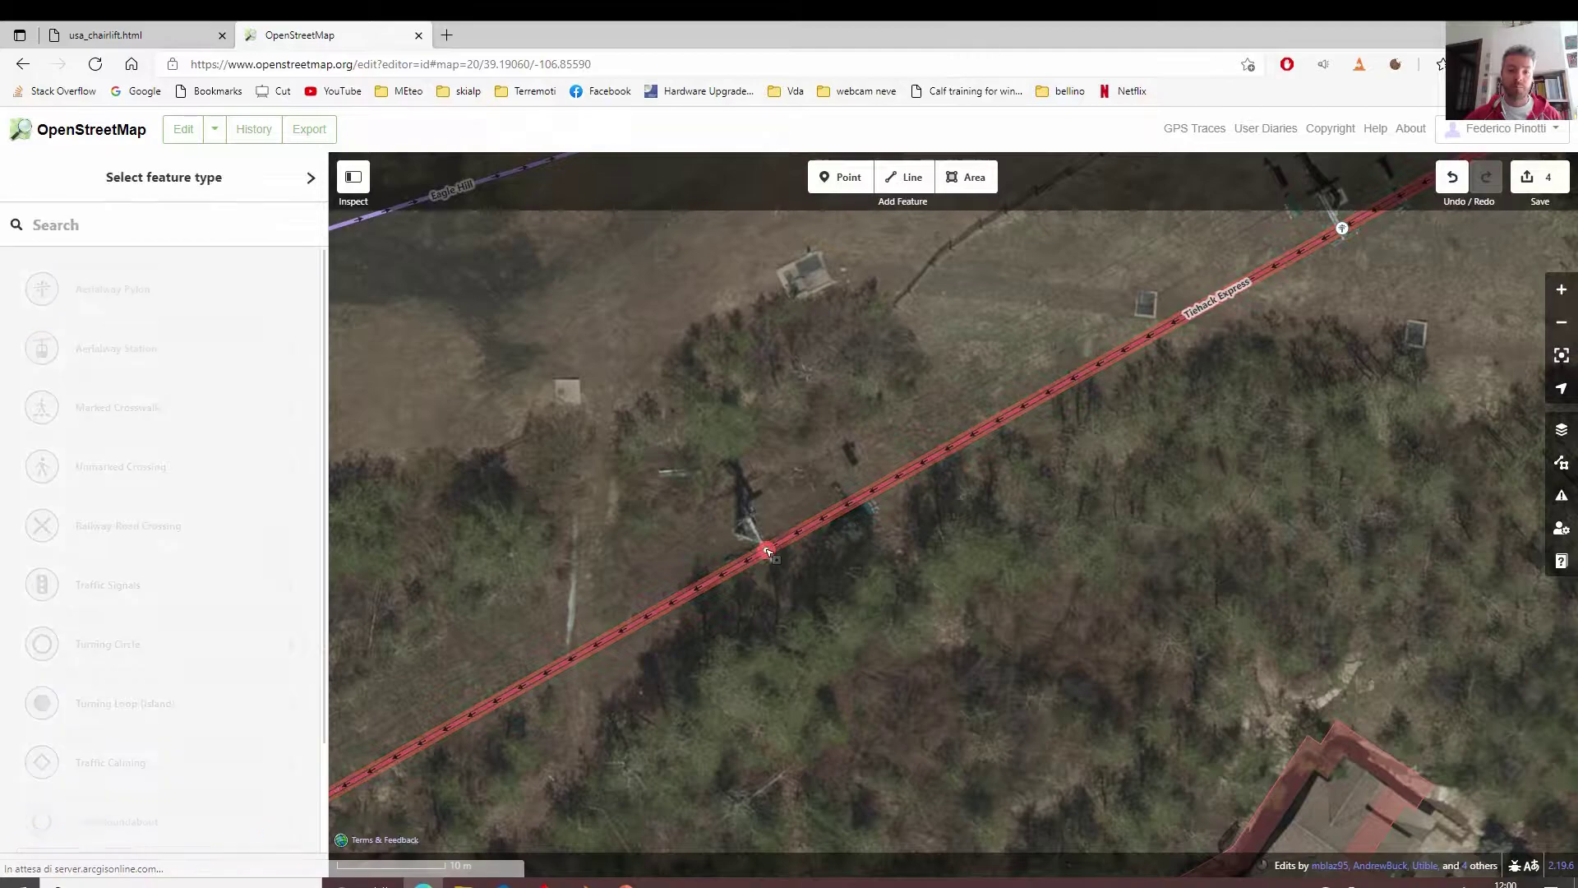
pyautogui.click(236, 295)
pyautogui.scroll(-2, 670, 409)
pyautogui.moveTo(670, 409); pyautogui.dragTo(775, 363)
pyautogui.moveTo(523, 552); pyautogui.dragTo(923, 309)
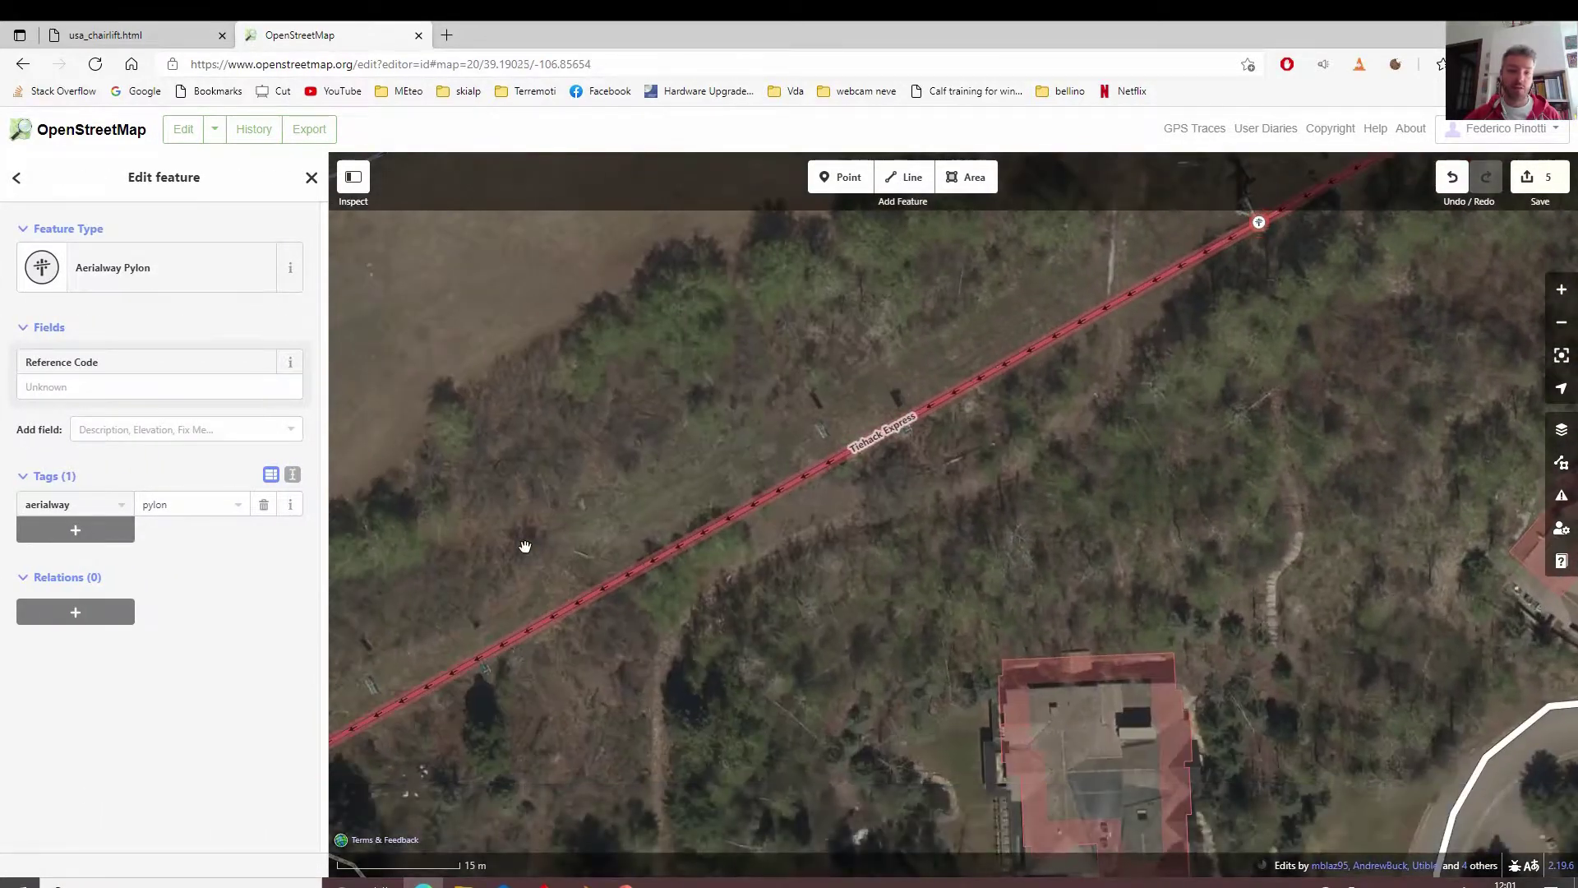
pyautogui.scroll(-1, 462, 609)
pyautogui.moveTo(462, 609); pyautogui.dragTo(956, 332)
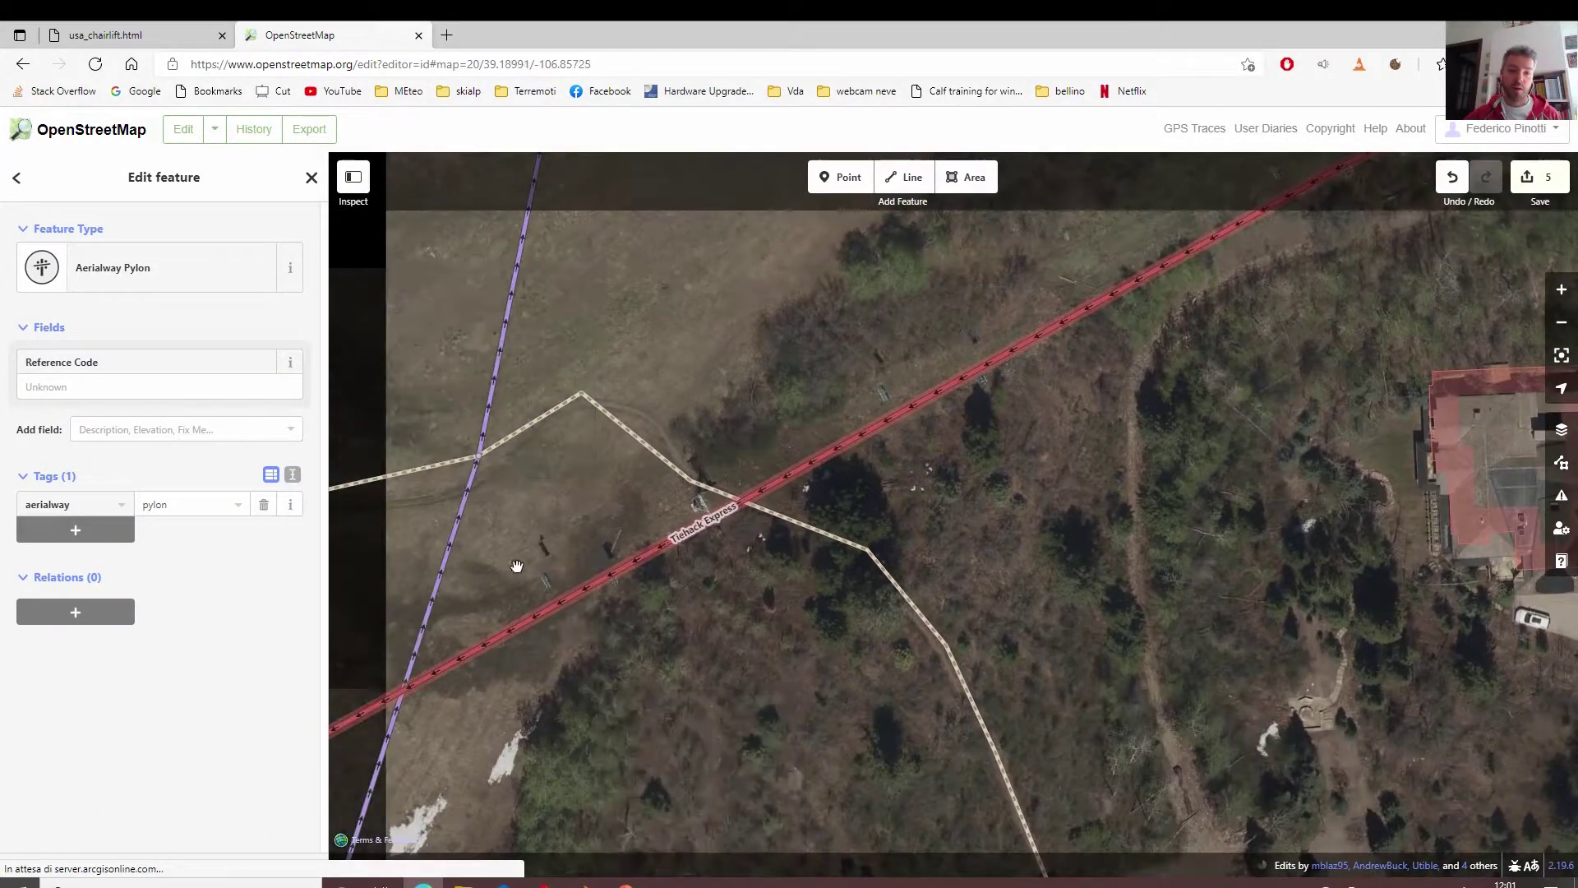
pyautogui.click(712, 523)
pyautogui.click(194, 268)
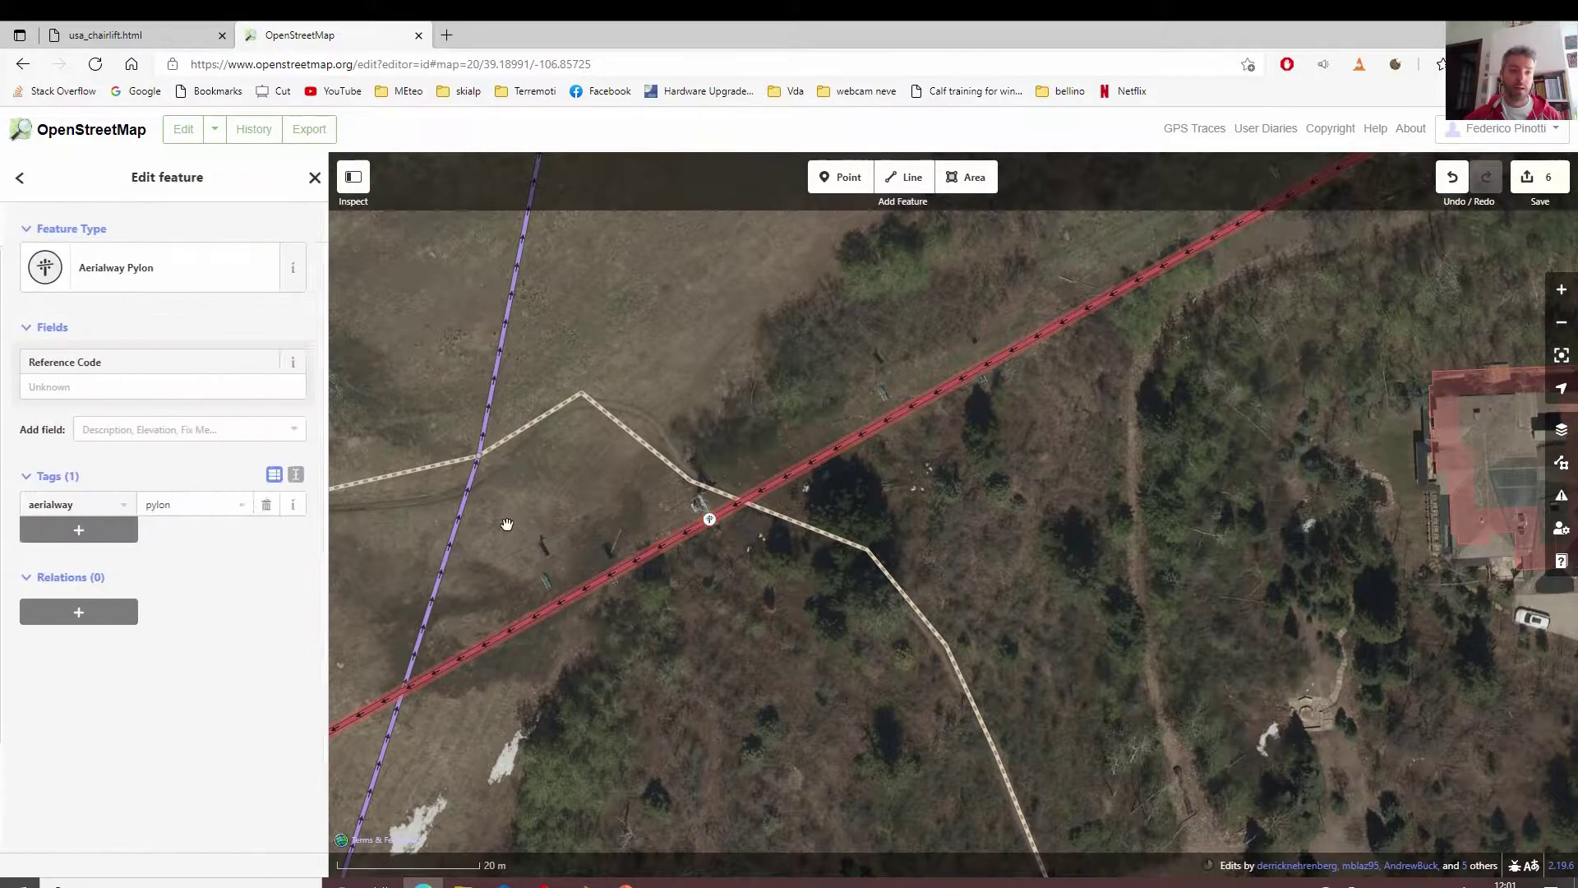
# Mark the next two Tiehack Express pylons past the Racer's Edge run, on both sides of the stream, as Aerialway Pylon points.
pyautogui.moveTo(507, 521); pyautogui.dragTo(931, 358)
pyautogui.moveTo(720, 491); pyautogui.dragTo(838, 429)
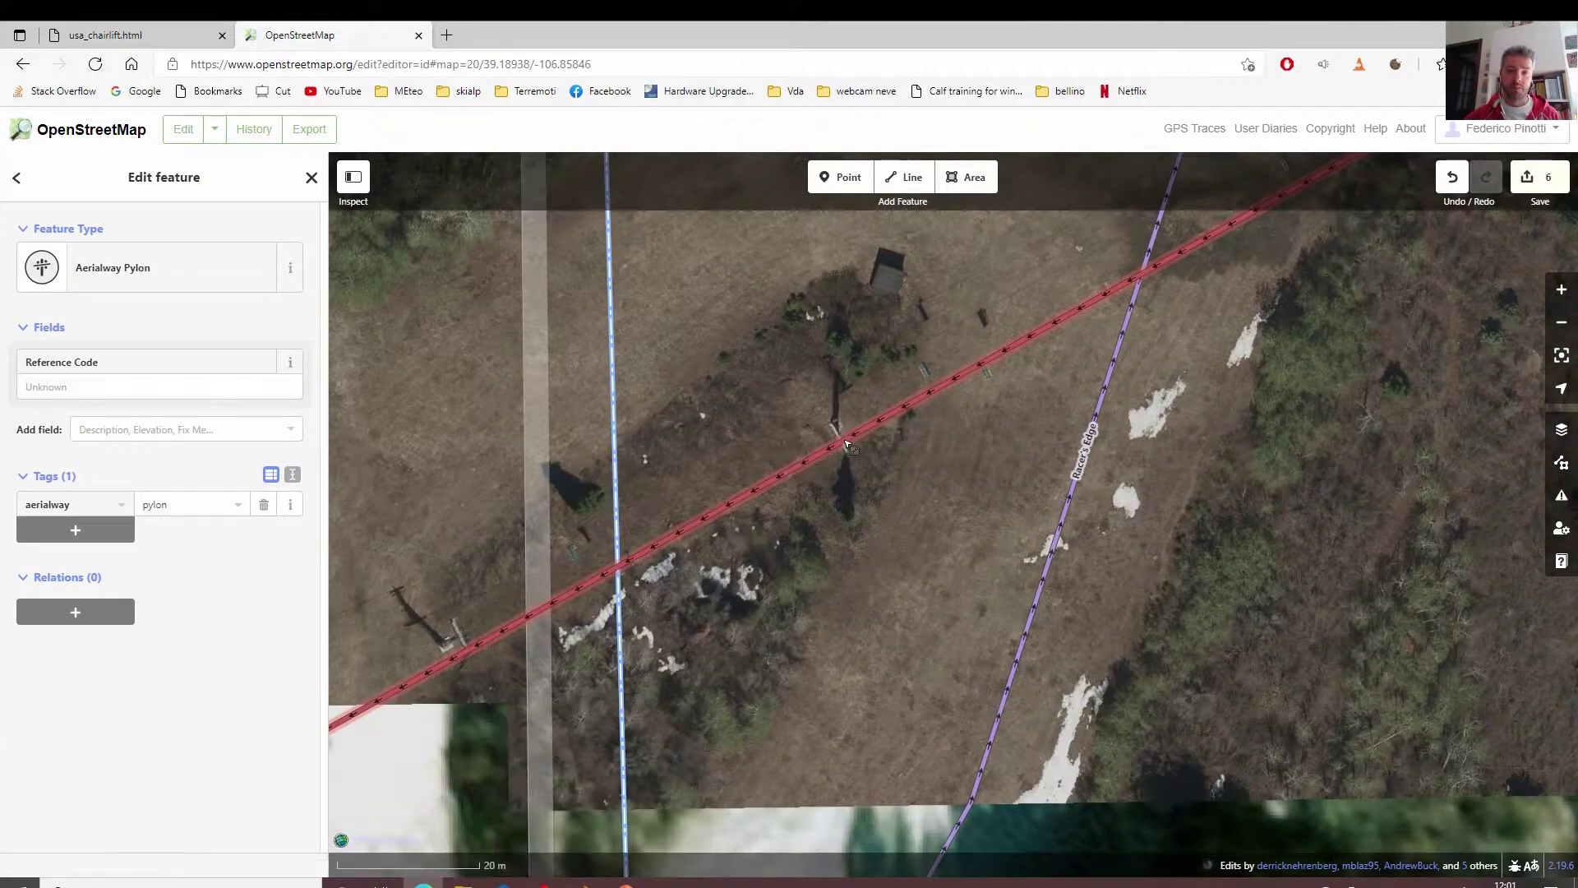
pyautogui.click(843, 442)
pyautogui.click(230, 298)
pyautogui.moveTo(464, 647); pyautogui.dragTo(783, 526)
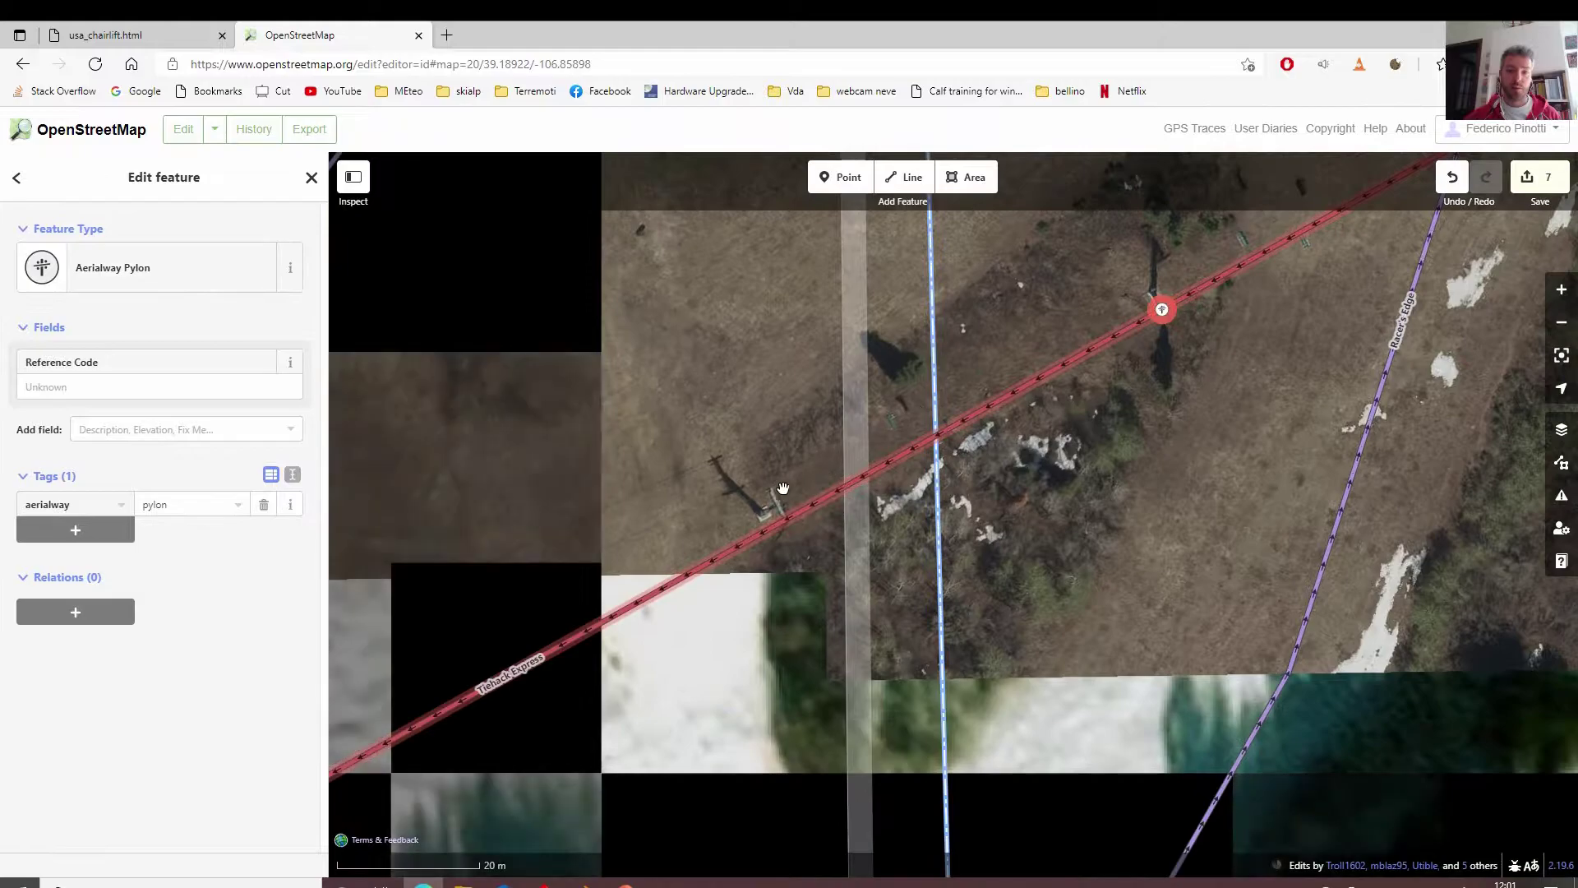
pyautogui.doubleClick(779, 521)
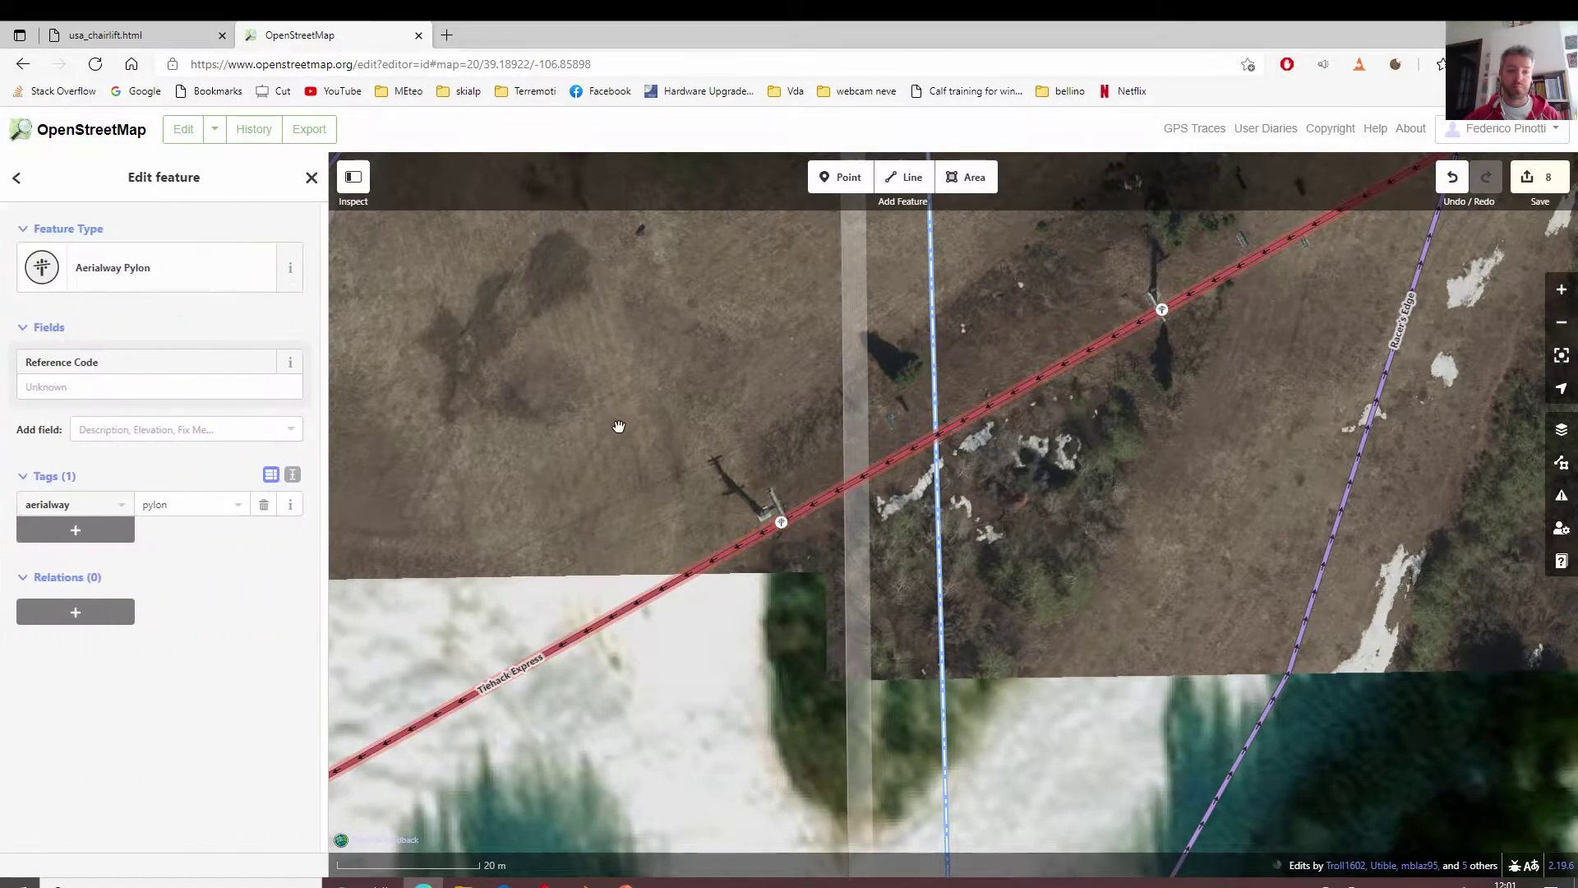
pyautogui.click(161, 277)
# Examine the imagery along Tiehack Express toward the Javelin run for further pylons.
pyautogui.scroll(-2, 625, 425)
pyautogui.moveTo(565, 511); pyautogui.dragTo(839, 342)
pyautogui.moveTo(712, 427); pyautogui.dragTo(953, 455)
pyautogui.moveTo(1103, 339); pyautogui.dragTo(824, 422)
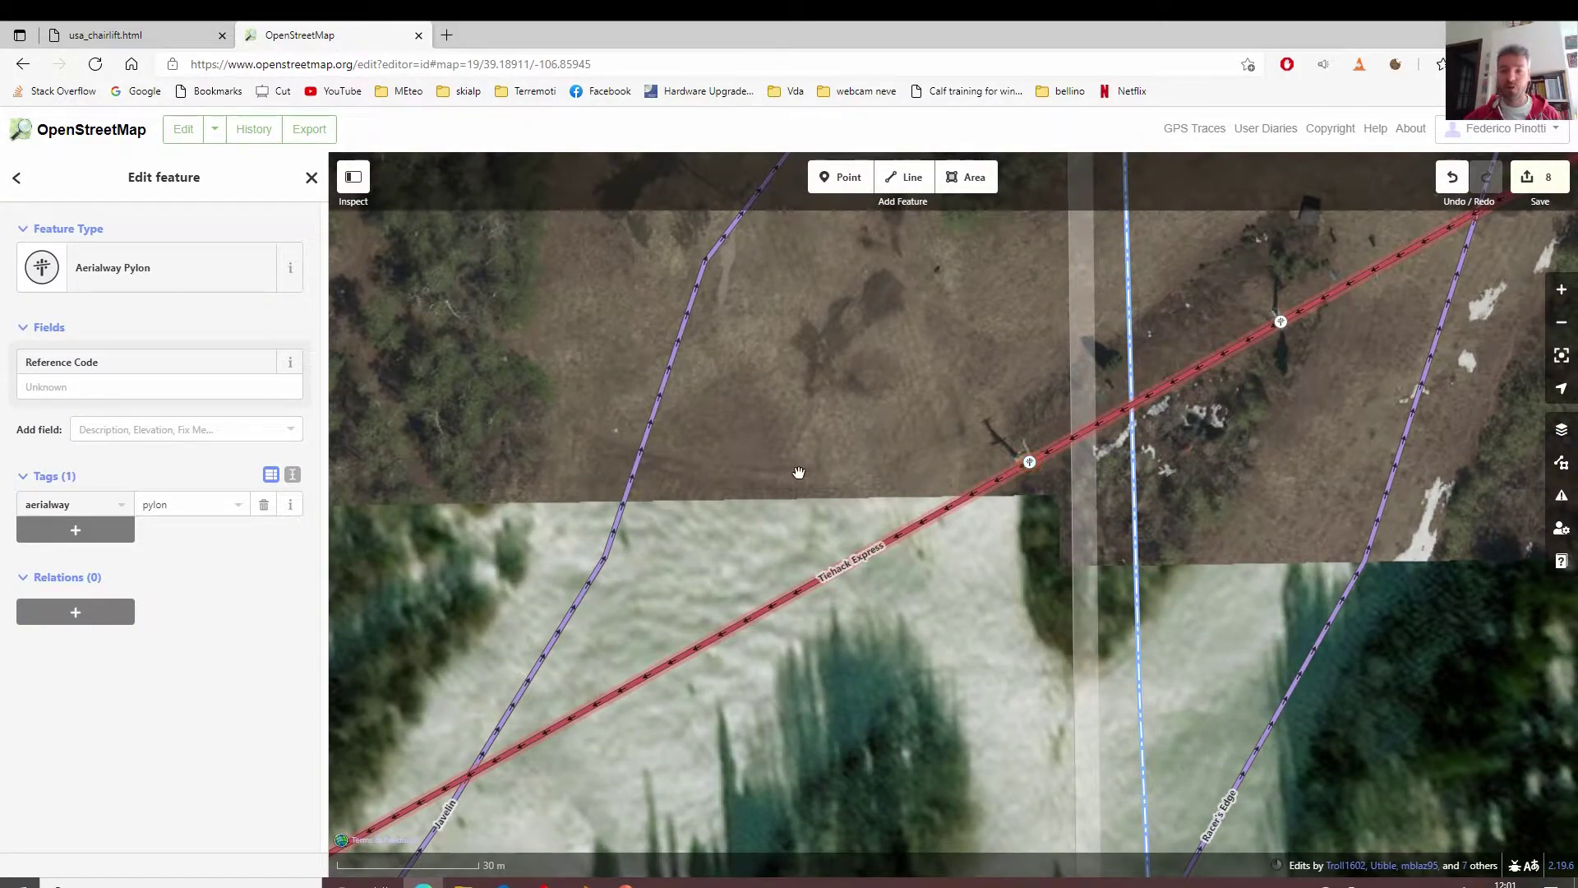
pyautogui.scroll(-1, 799, 473)
pyautogui.moveTo(798, 472); pyautogui.dragTo(1050, 330)
pyautogui.moveTo(891, 606); pyautogui.dragTo(736, 588)
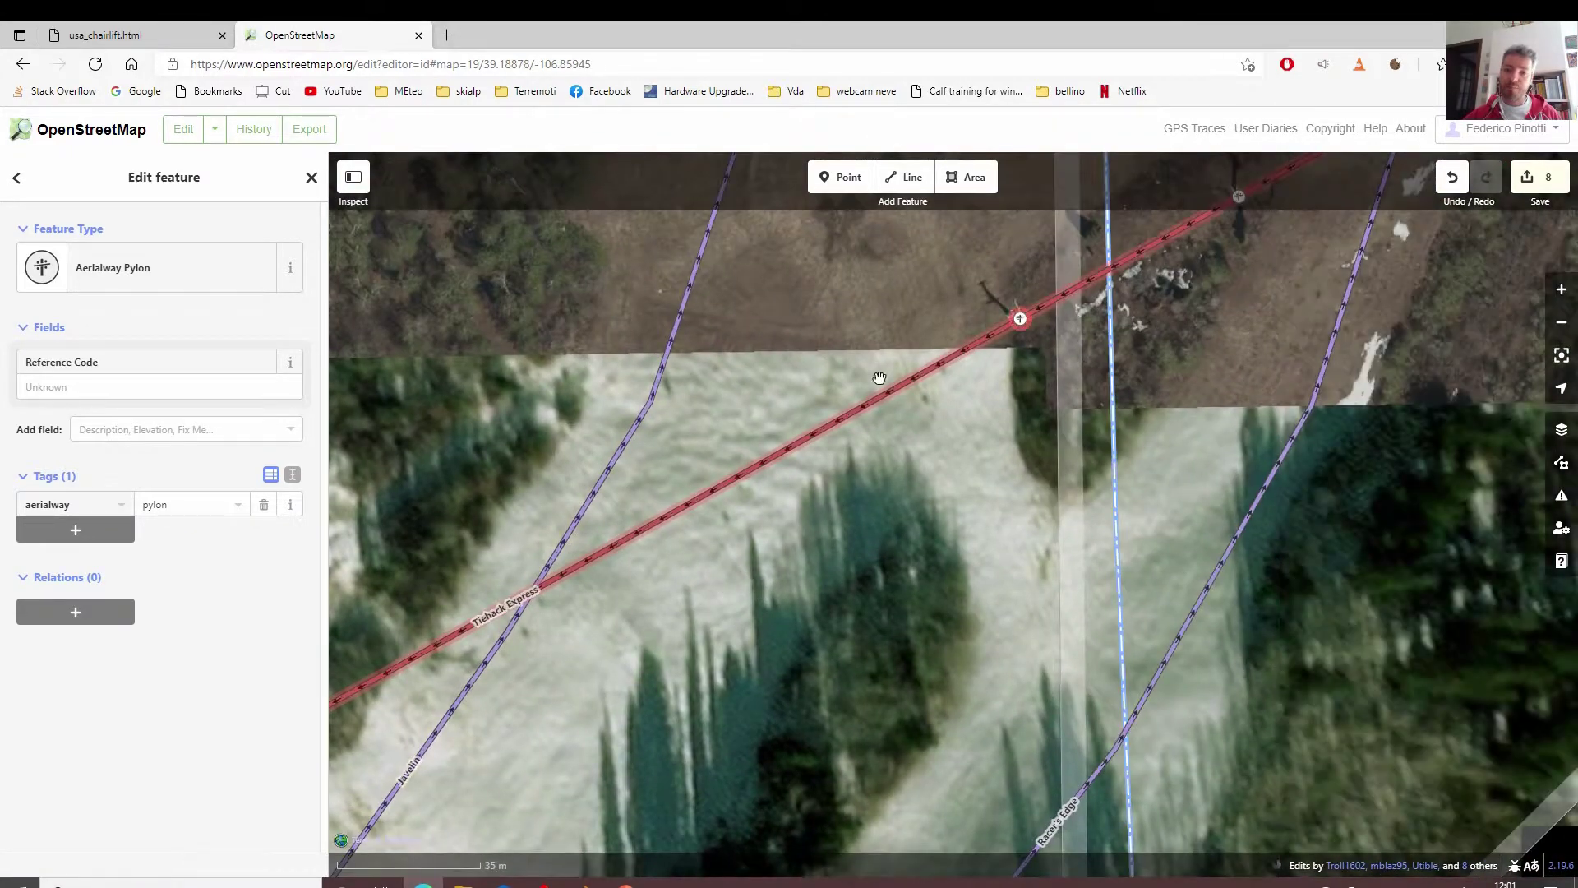
pyautogui.moveTo(723, 448); pyautogui.dragTo(1044, 320)
pyautogui.moveTo(668, 506); pyautogui.dragTo(722, 504)
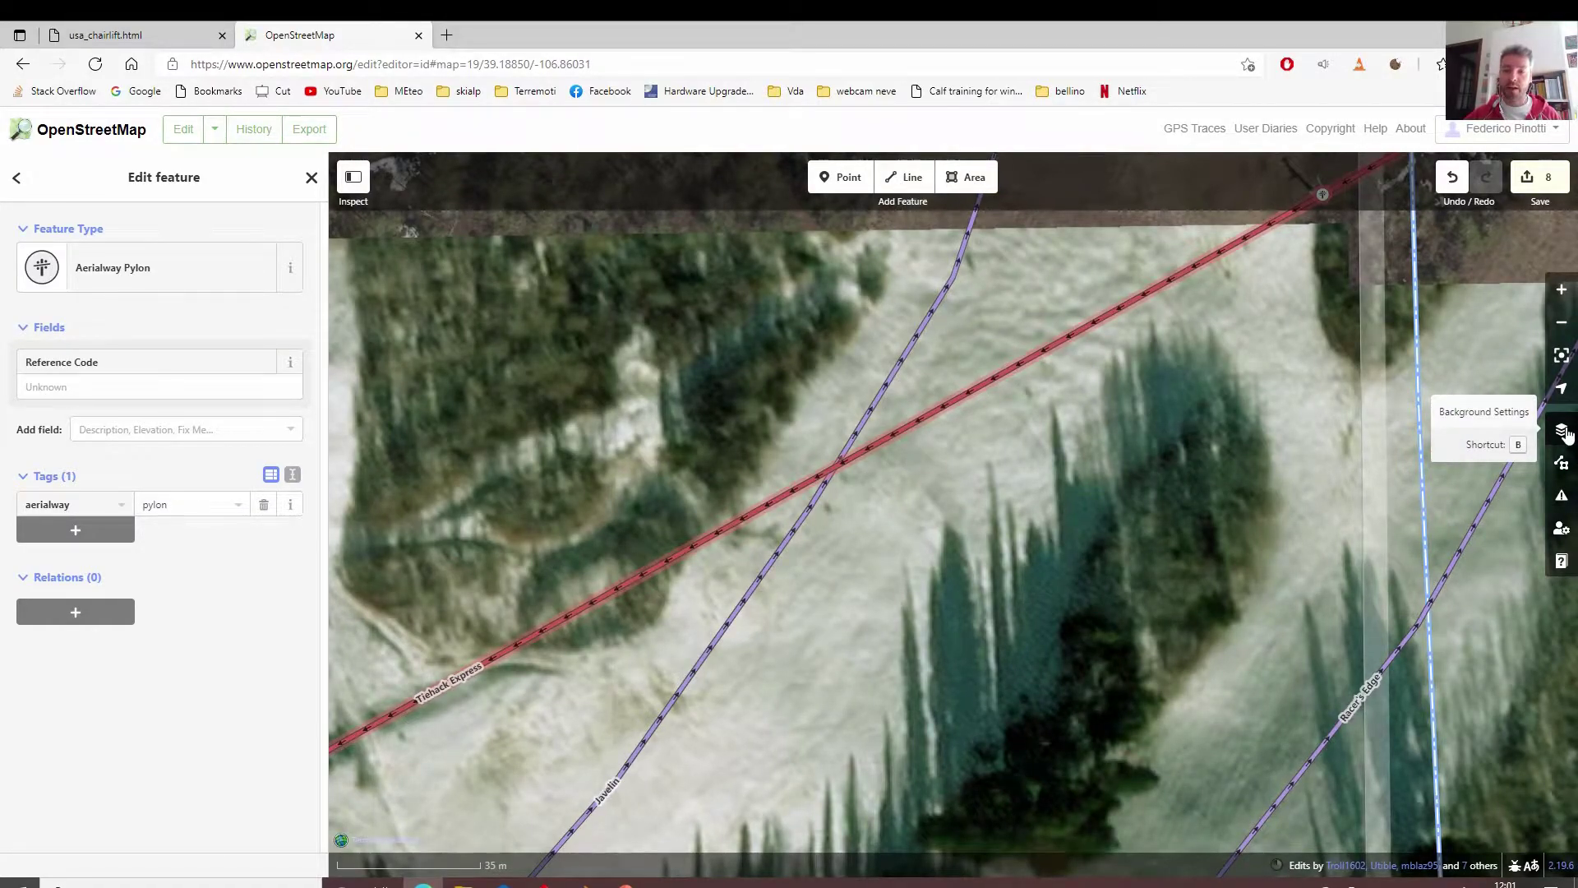
# Compare the Bing, Esri and Mapbox Satellite backgrounds and set the background to Esri World Imagery (Clarity) Beta.
pyautogui.click(1563, 430)
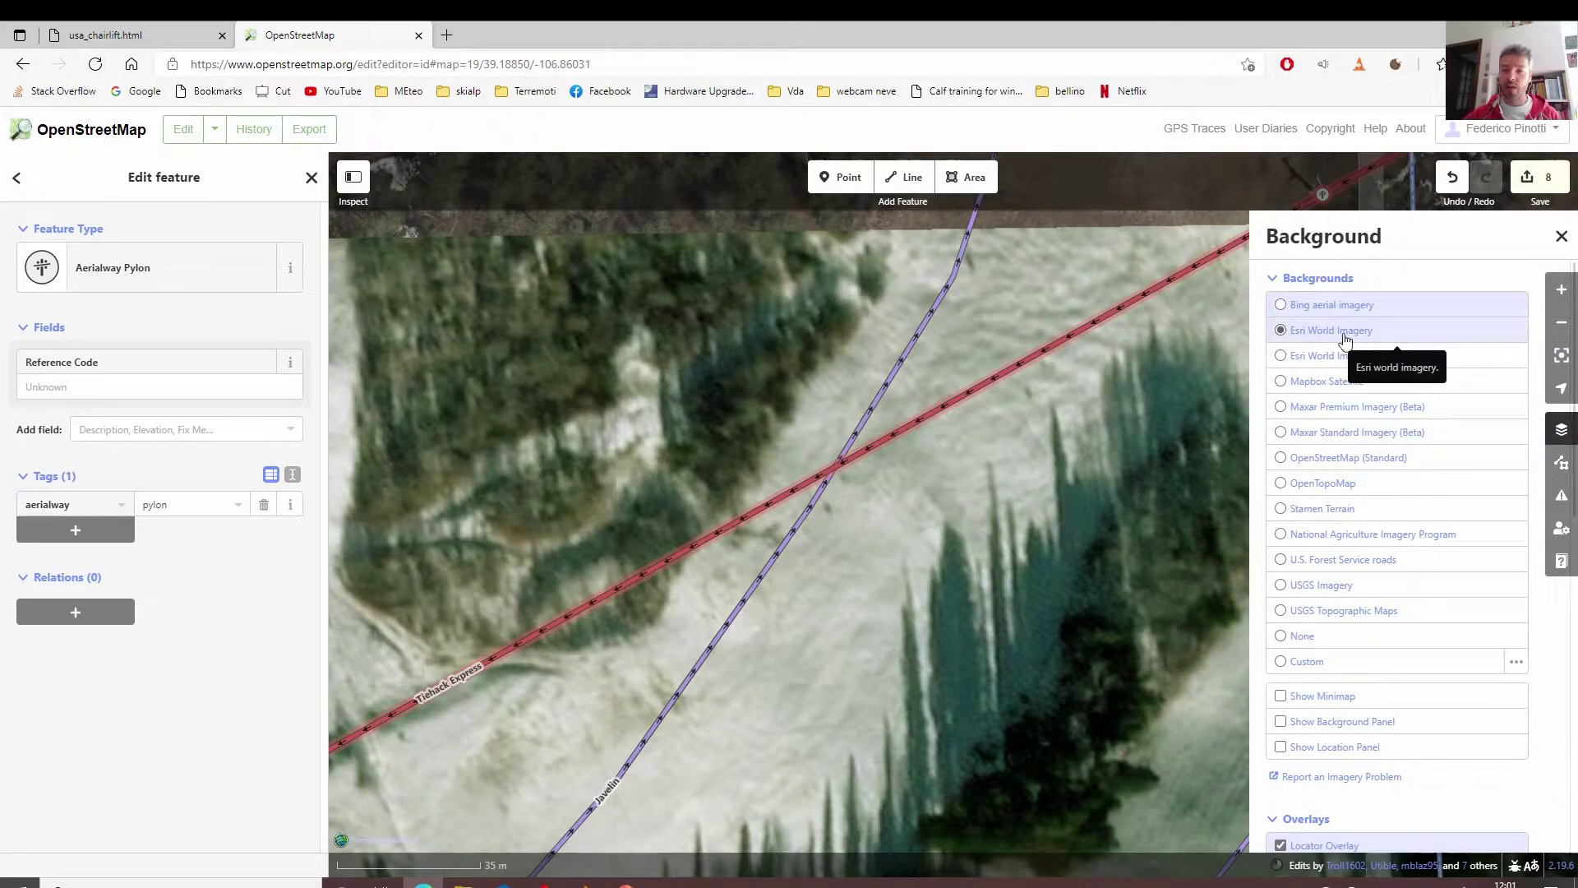
pyautogui.click(1291, 314)
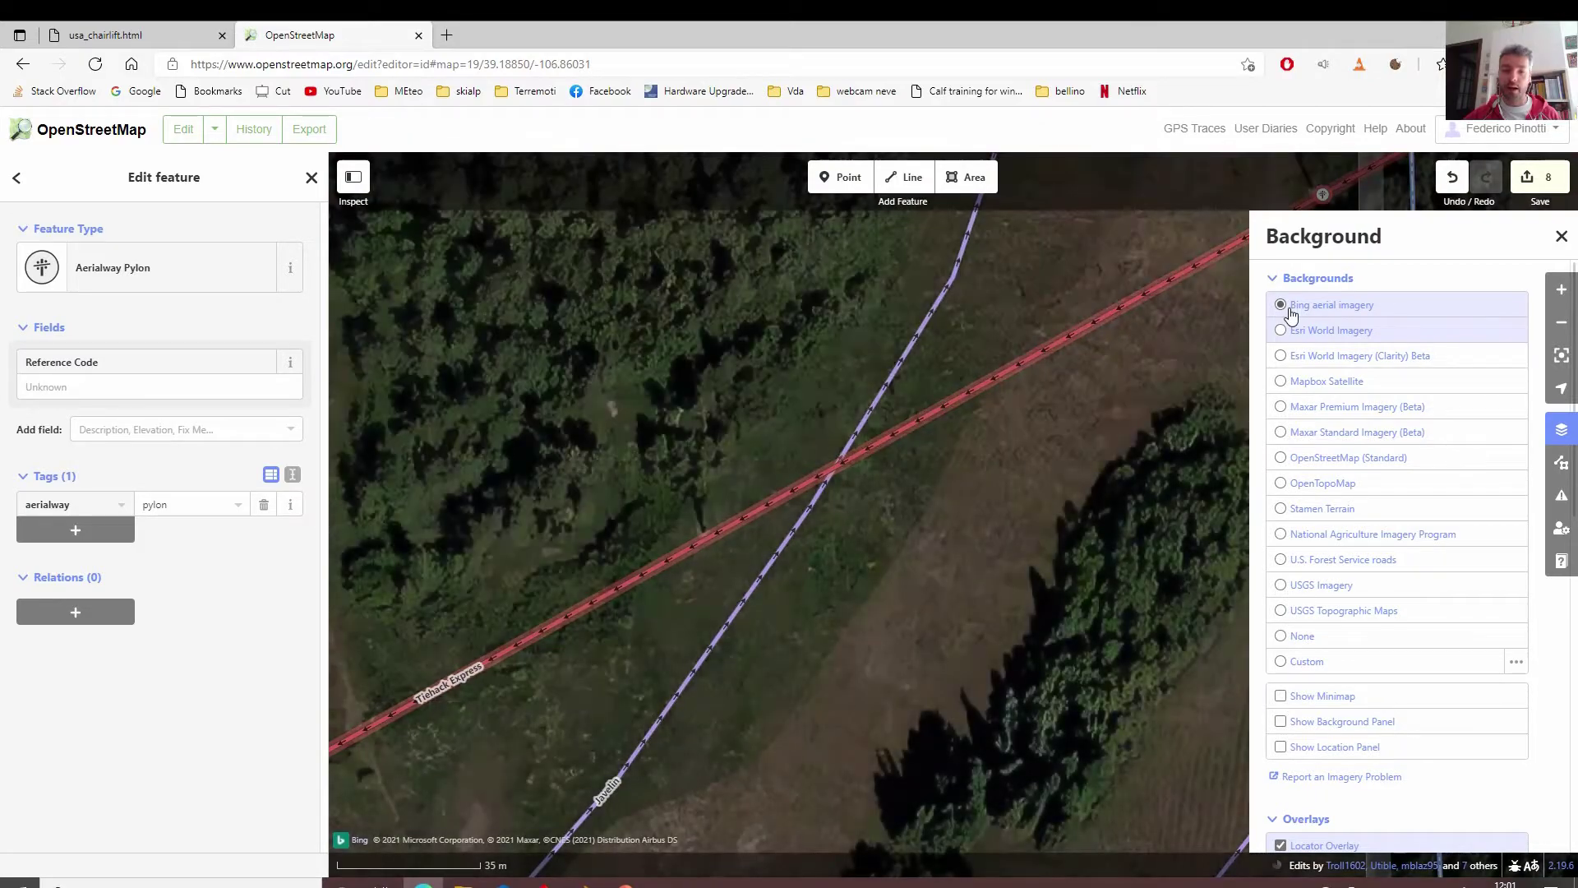
pyautogui.click(1287, 362)
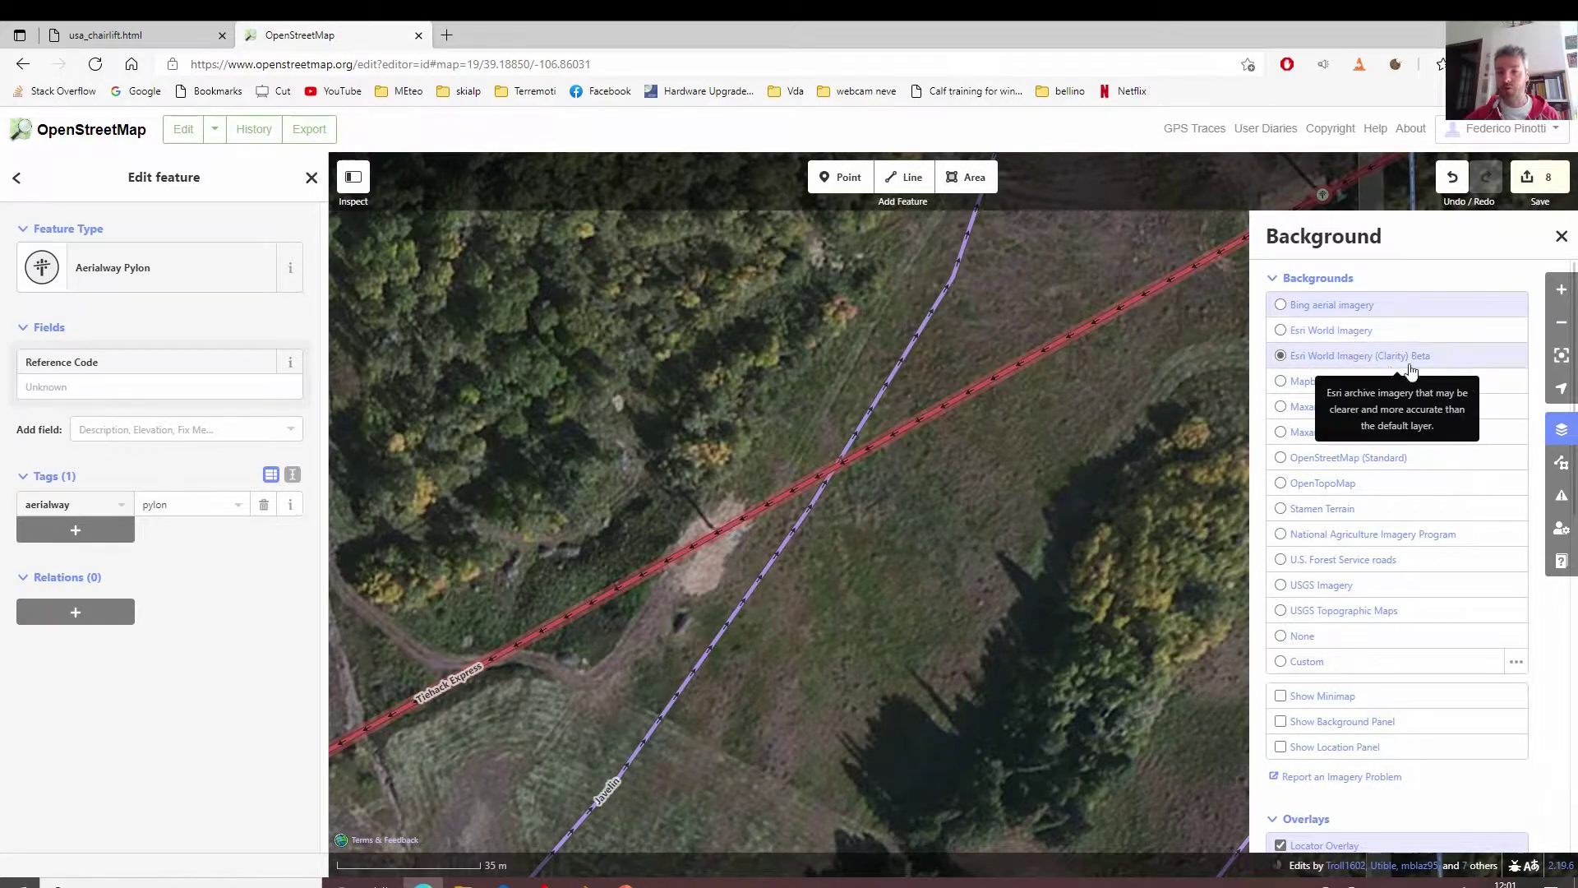
pyautogui.click(1360, 383)
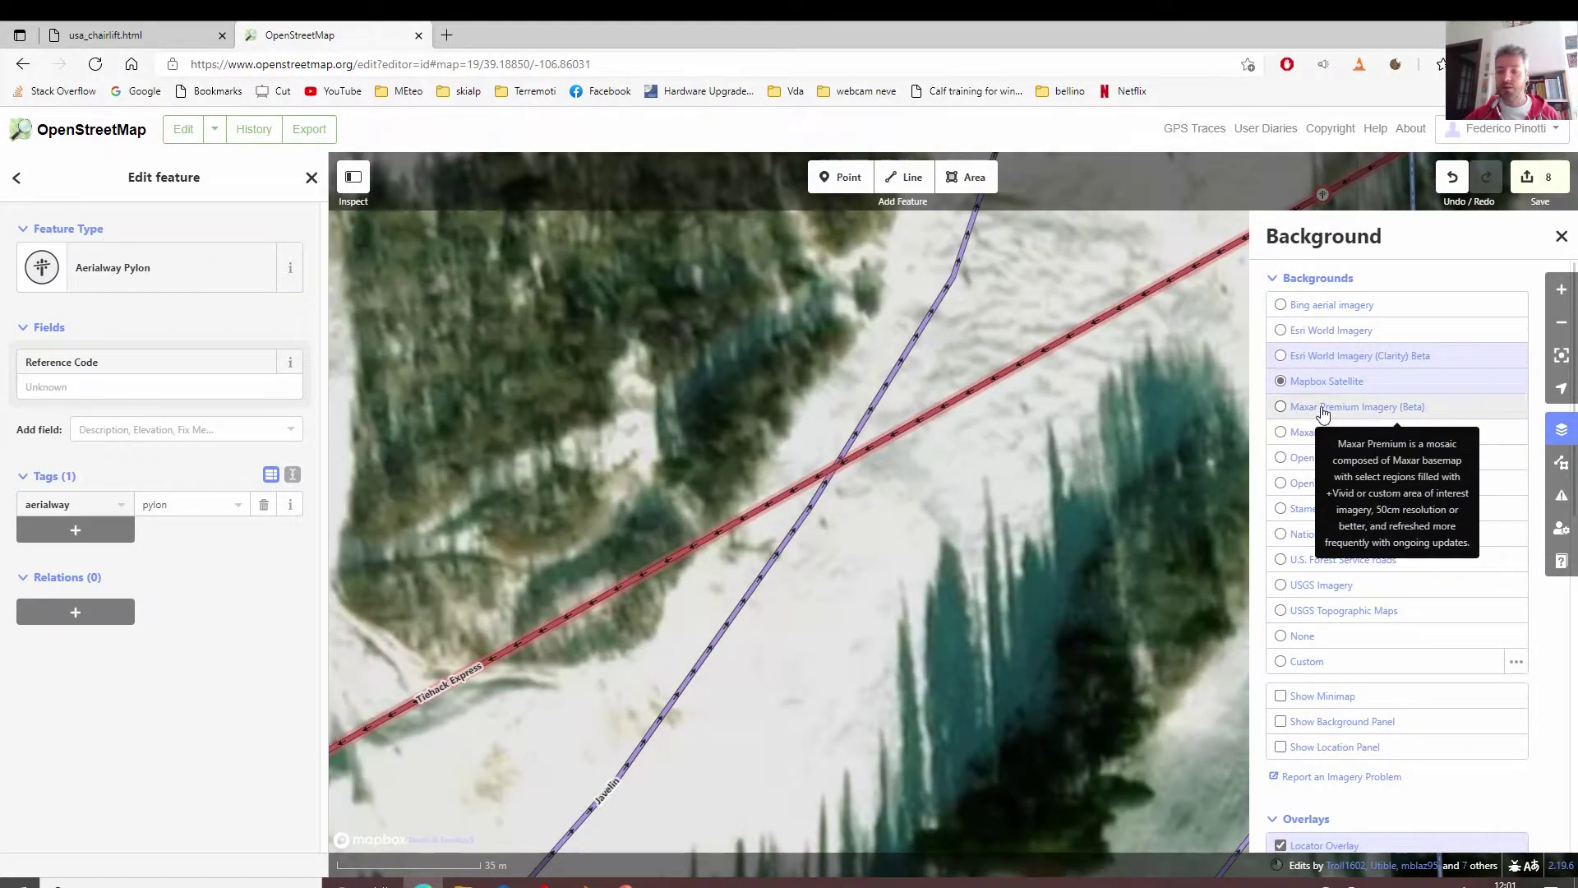
pyautogui.click(1312, 333)
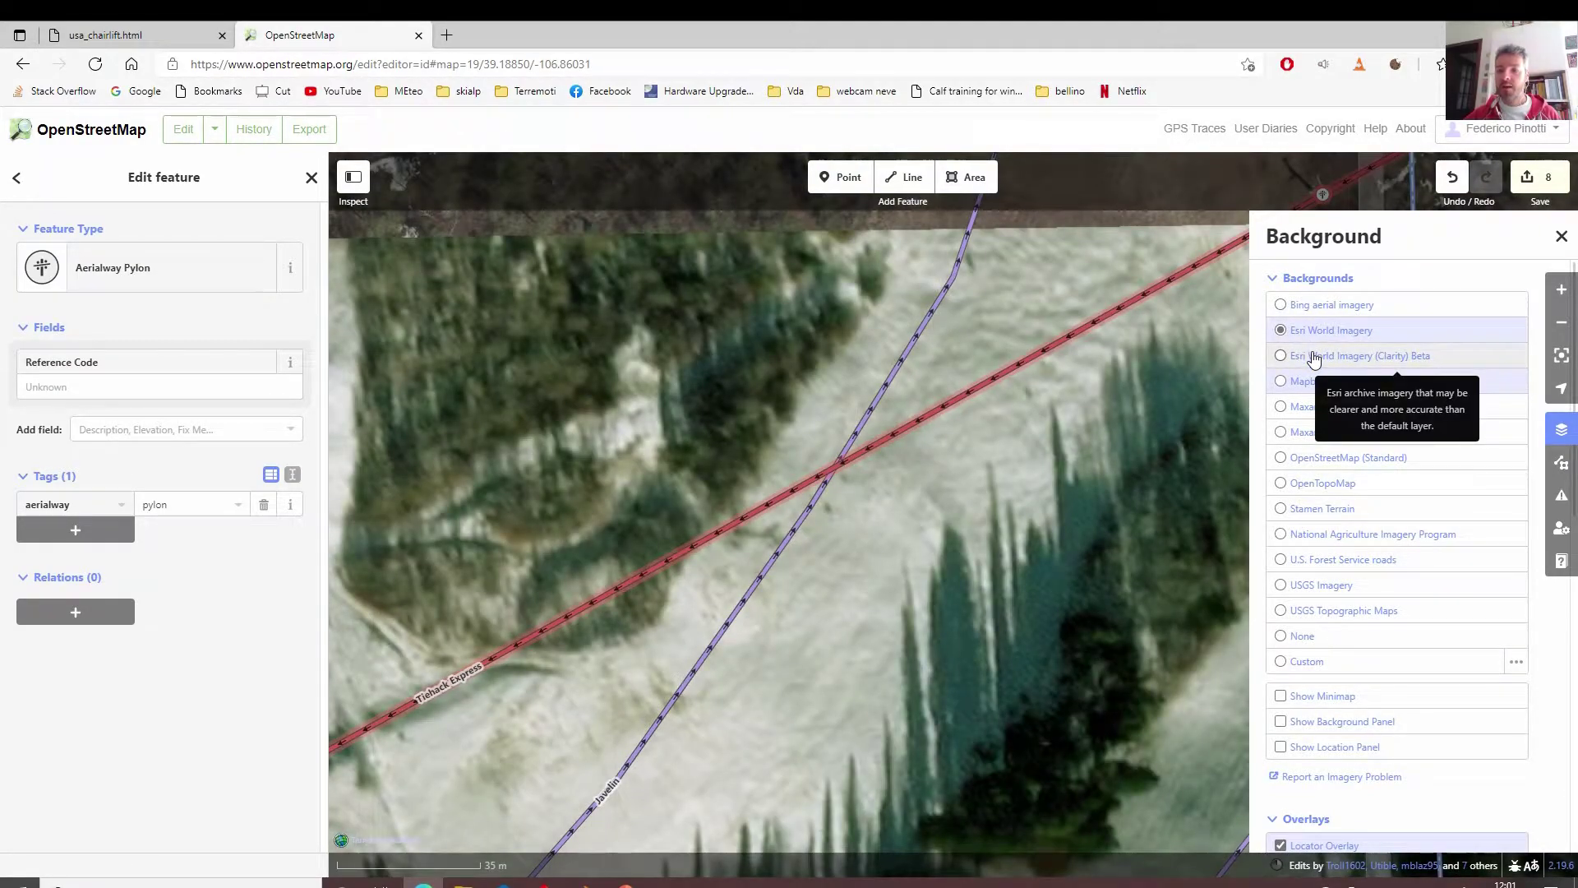
pyautogui.click(1313, 359)
# Add Aerialway Pylon points at the two bare-soil clearings on Tiehack Express just uphill of the Javelin crossing.
pyautogui.moveTo(1155, 376); pyautogui.dragTo(669, 677)
pyautogui.moveTo(726, 479); pyautogui.dragTo(1102, 306)
pyautogui.moveTo(896, 547); pyautogui.dragTo(1063, 429)
pyautogui.doubleClick(853, 473)
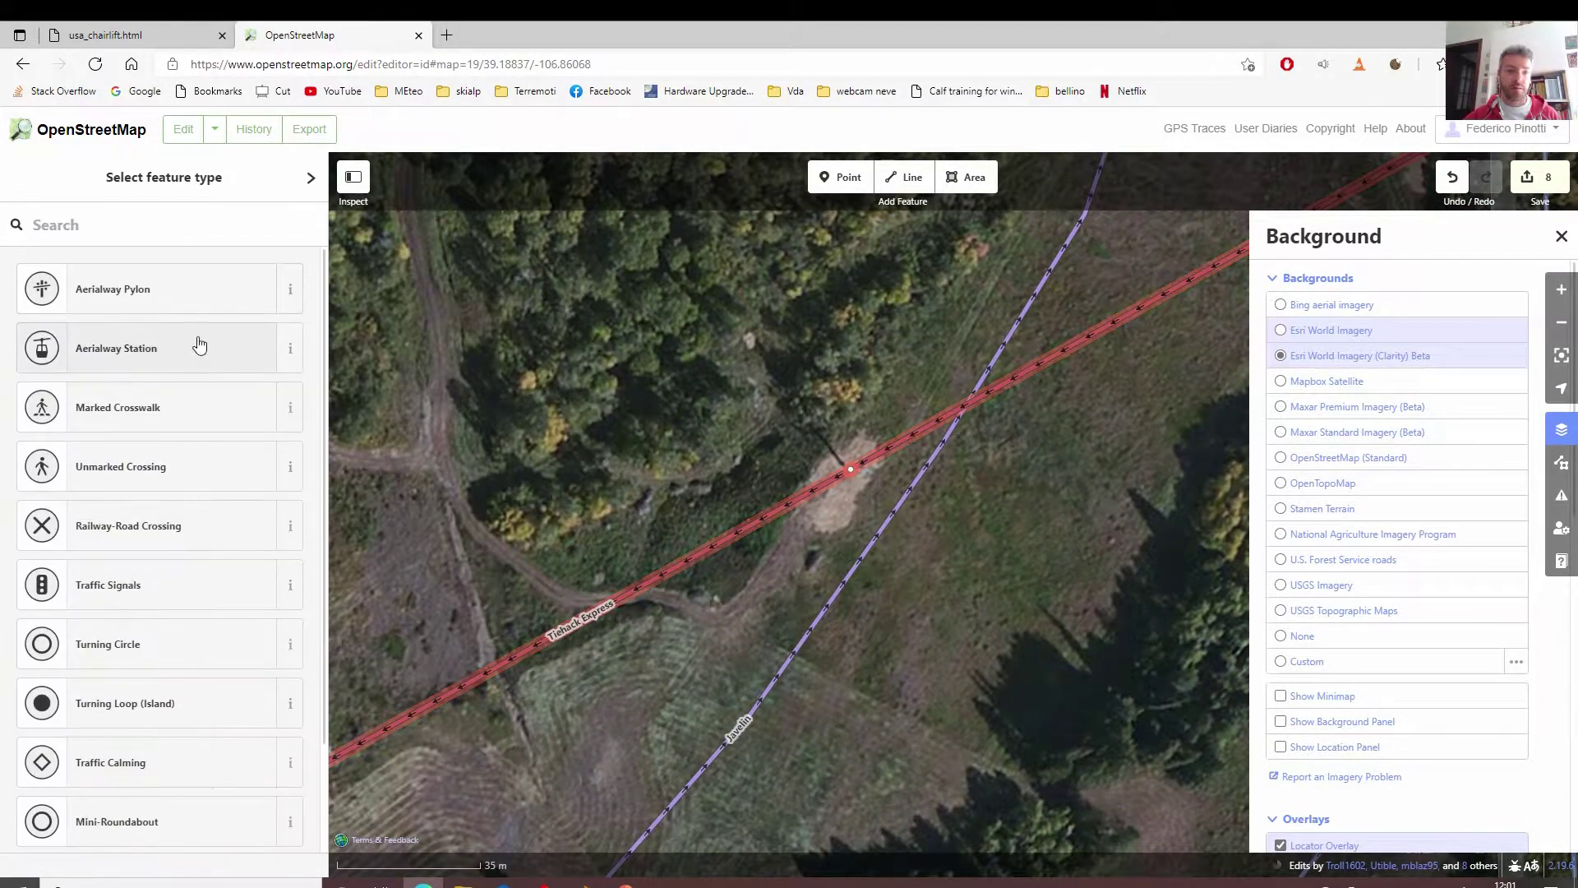
pyautogui.click(183, 295)
pyautogui.moveTo(603, 566); pyautogui.dragTo(965, 367)
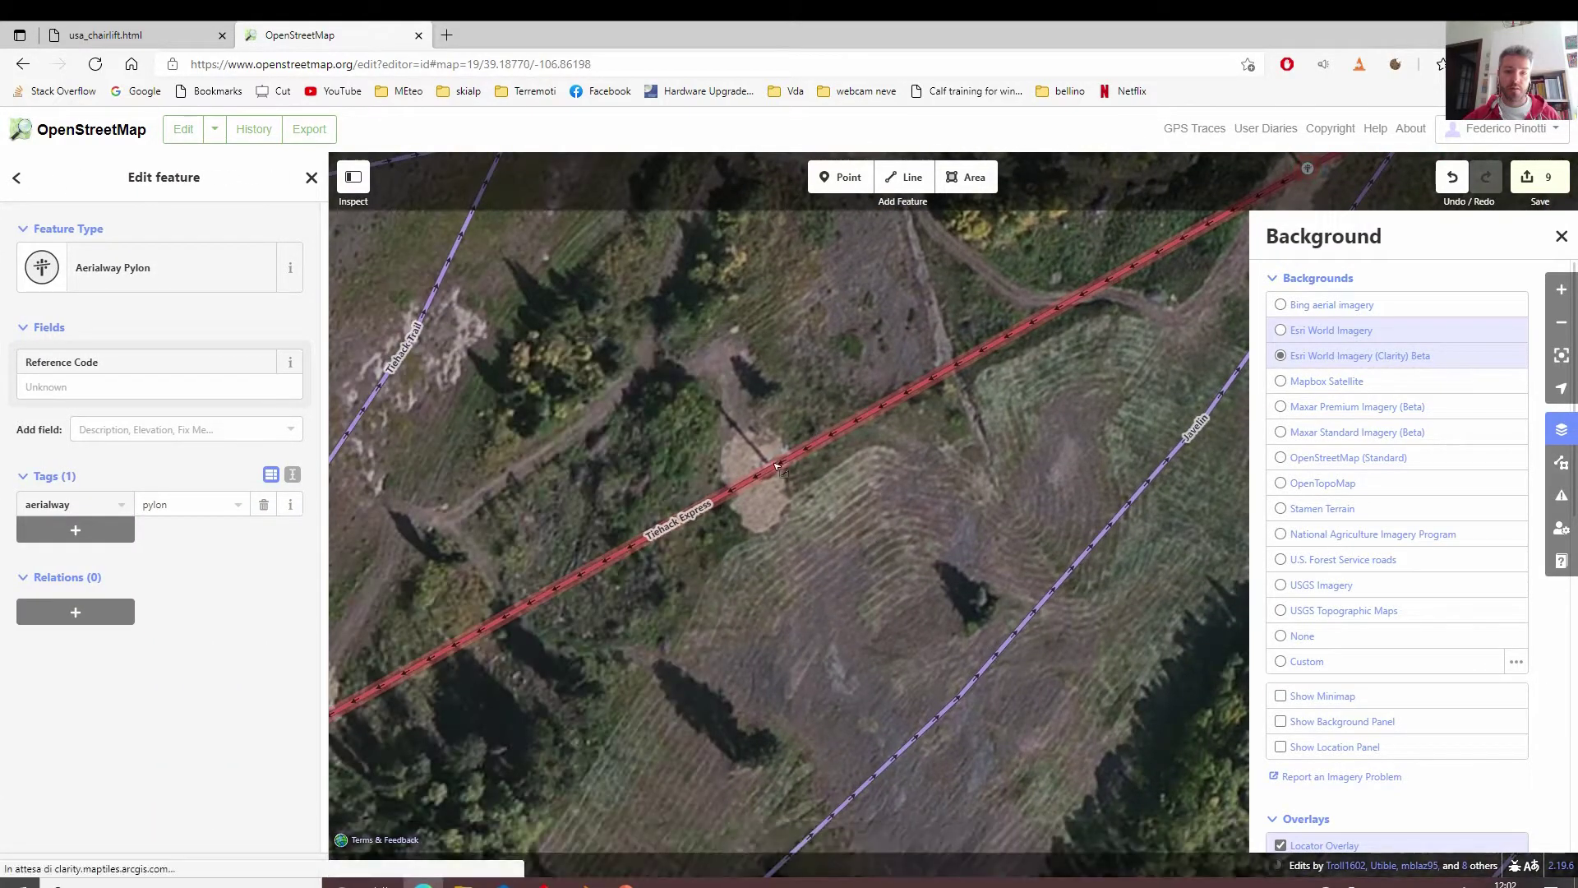
pyautogui.press('1')
pyautogui.click(774, 466)
pyautogui.click(237, 283)
# Map the next three Tiehack Express pylons, around the Tiehack Trail and Buttermilk Access crossings, as Aerialway Pylon points.
pyautogui.moveTo(460, 682); pyautogui.dragTo(775, 518)
pyautogui.doubleClick(740, 405)
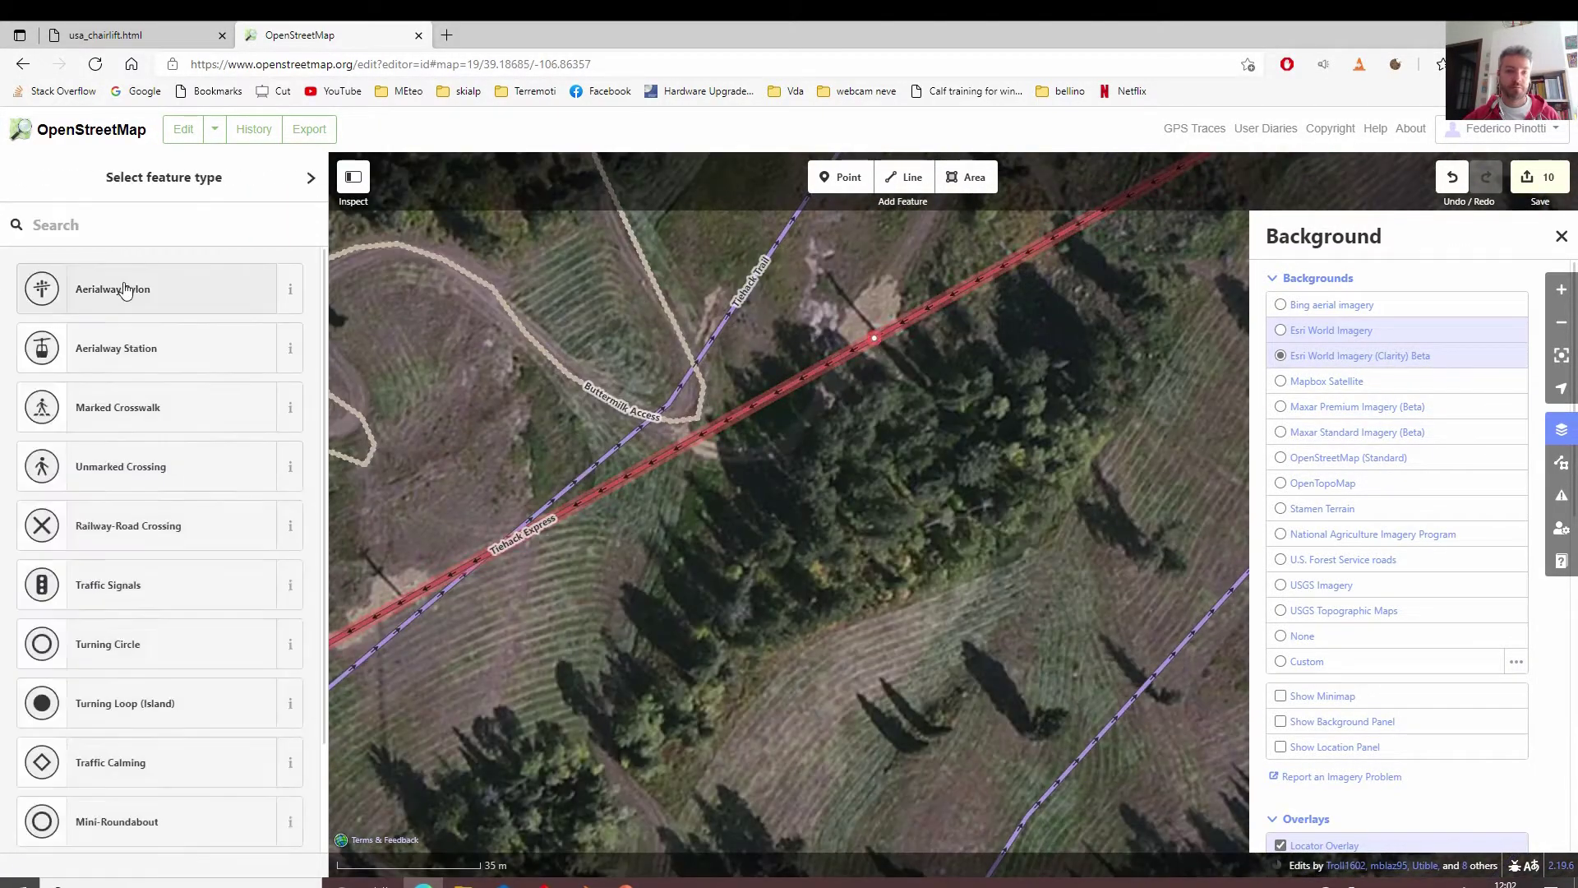
pyautogui.click(124, 290)
pyautogui.doubleClick(760, 444)
pyautogui.moveTo(526, 575); pyautogui.dragTo(880, 417)
pyautogui.click(164, 289)
pyautogui.doubleClick(881, 423)
pyautogui.click(164, 289)
# Add Aerialway Pylon points at the two Tiehack Express pylons alongside the dirt road uphill of Buttermilk Access.
pyautogui.moveTo(599, 584); pyautogui.dragTo(1007, 356)
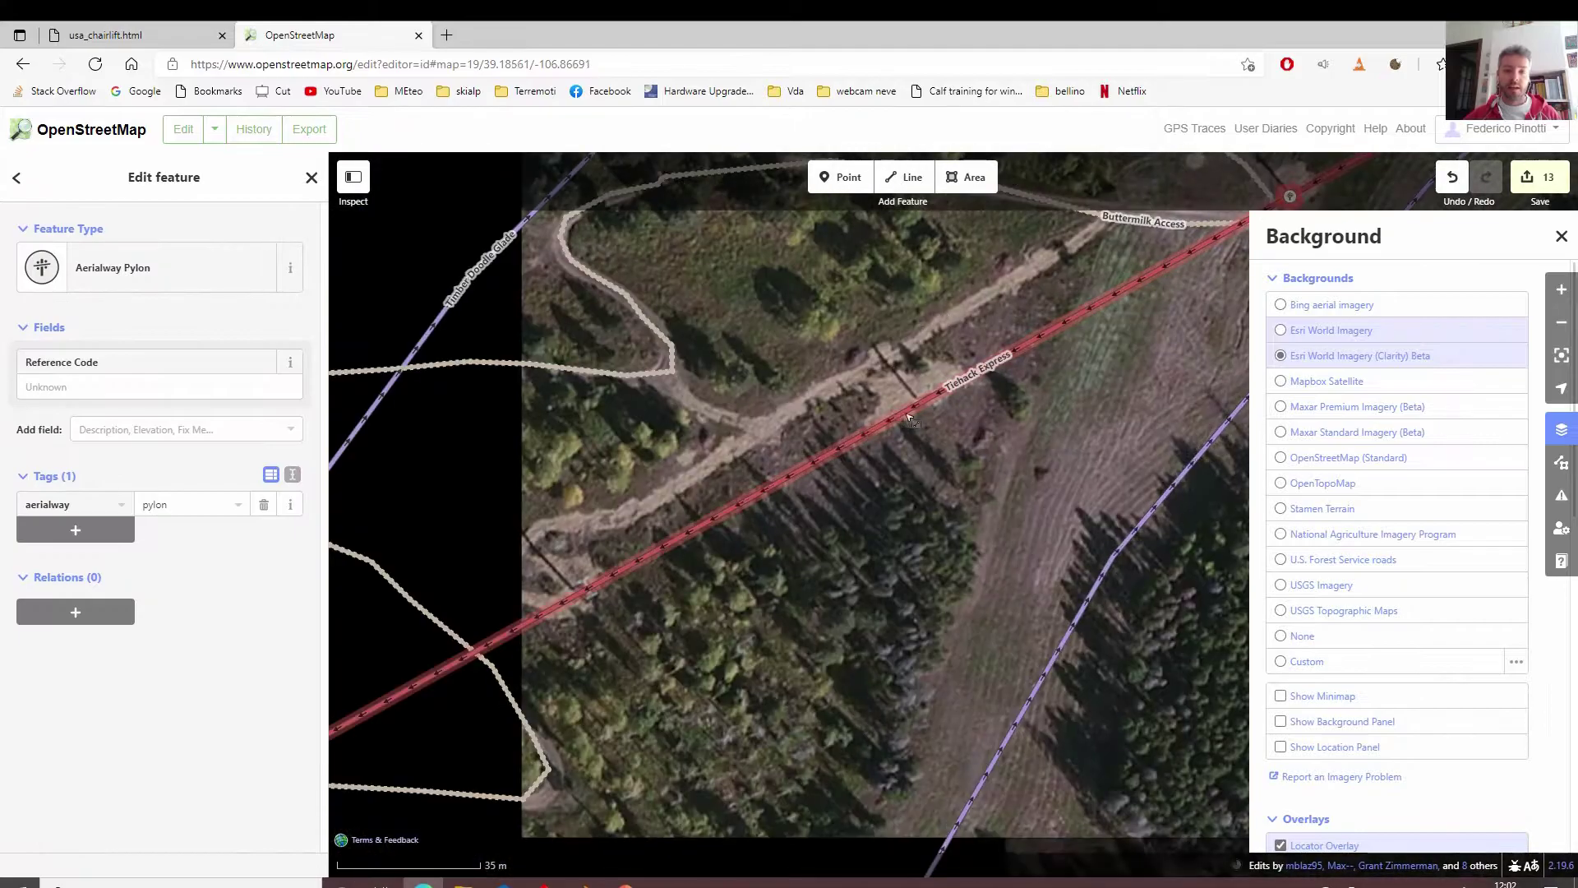
pyautogui.doubleClick(918, 403)
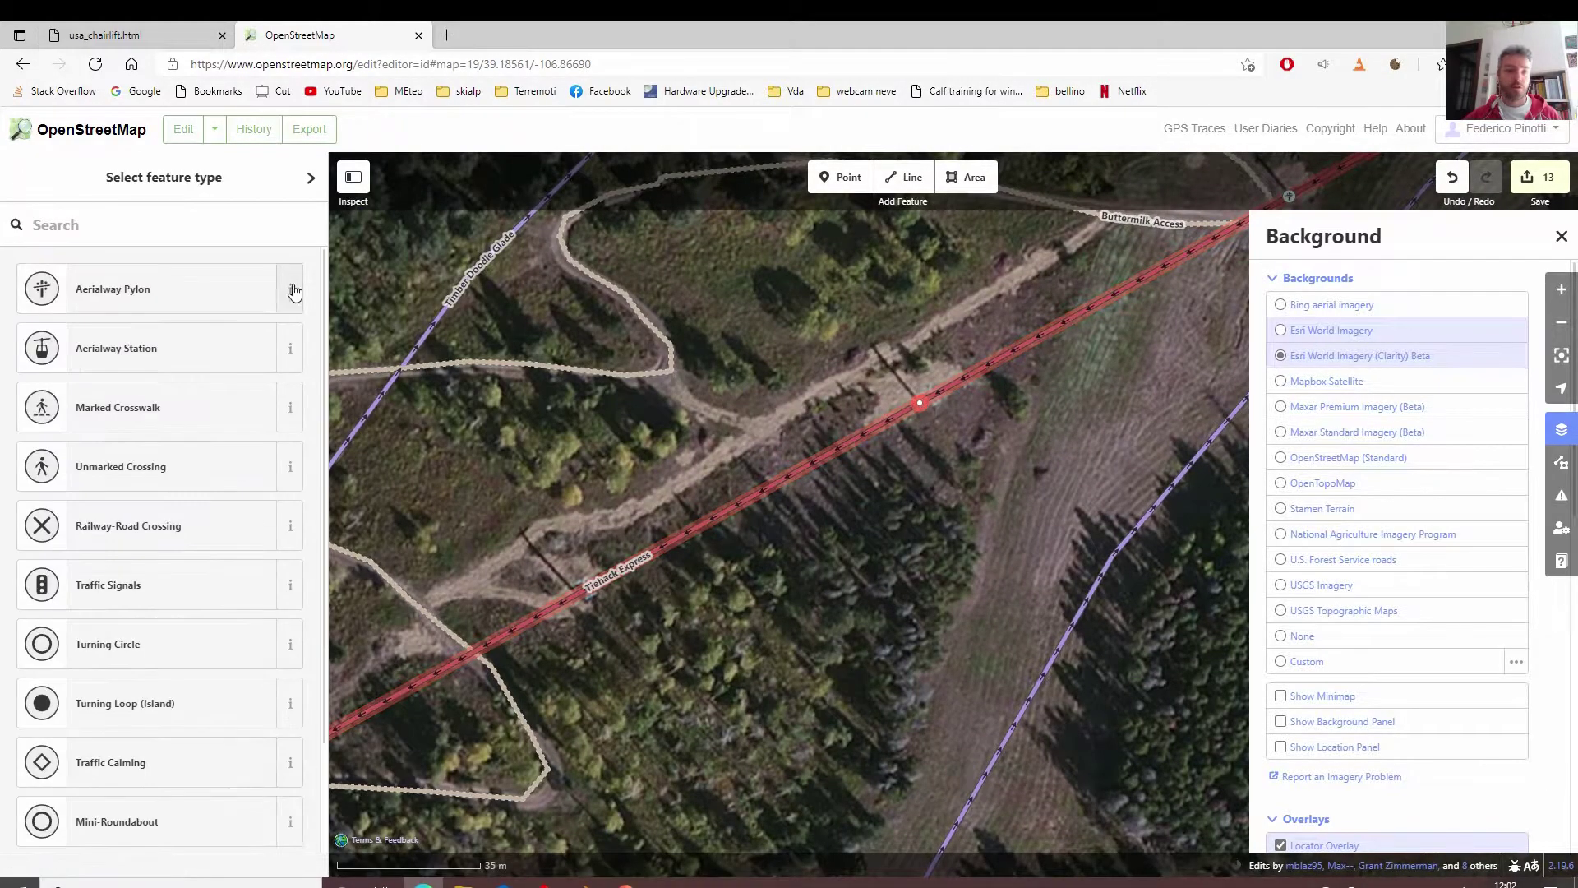
pyautogui.click(206, 288)
pyautogui.moveTo(608, 574); pyautogui.dragTo(959, 449)
pyautogui.doubleClick(935, 466)
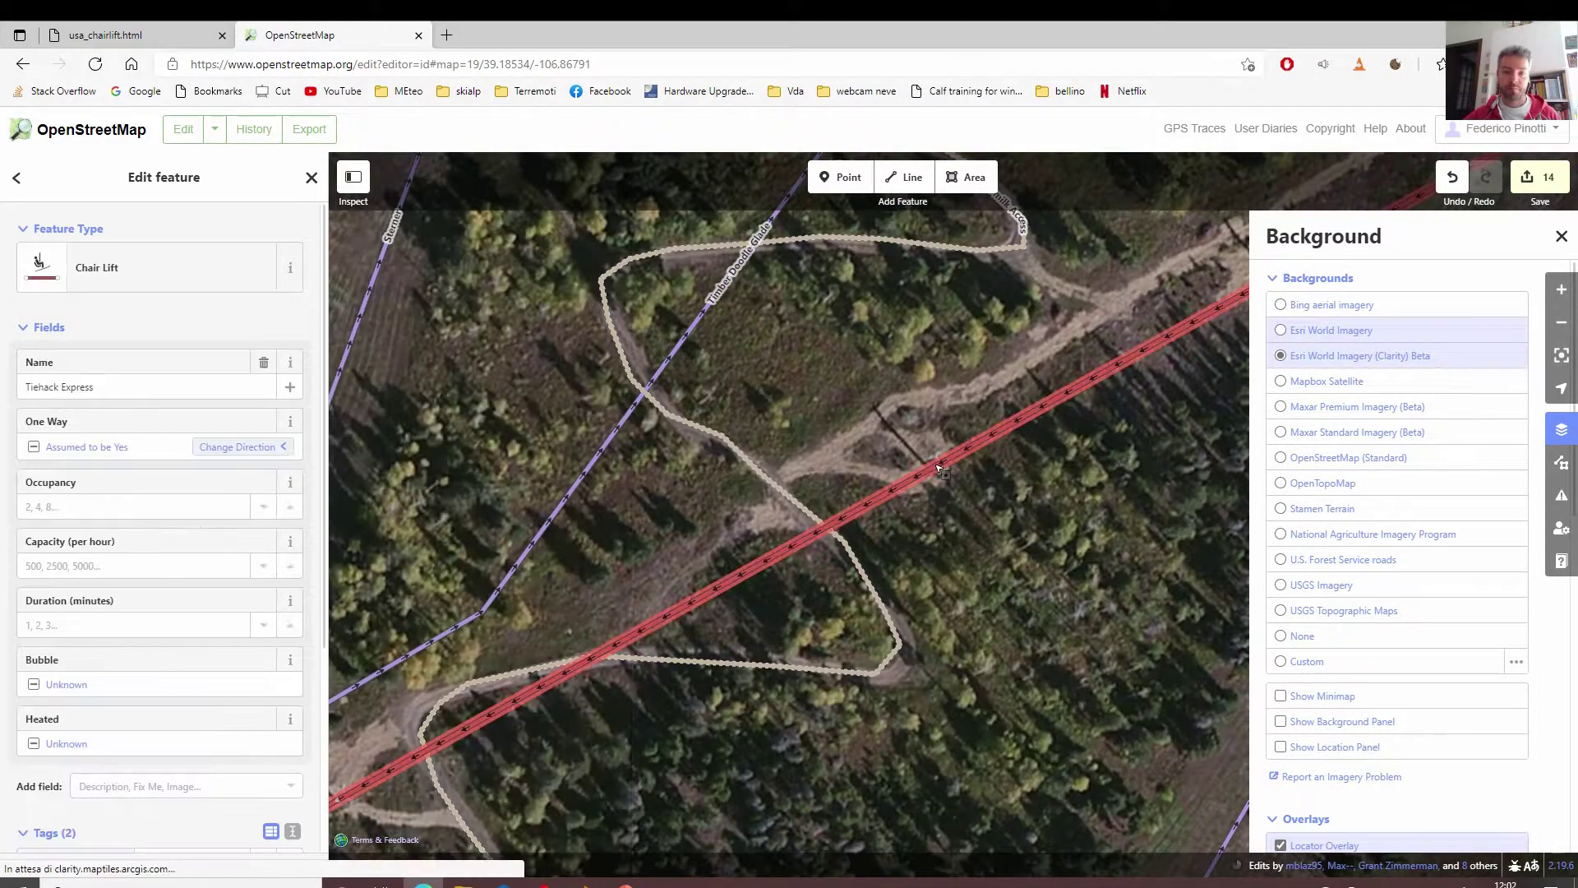
pyautogui.click(176, 288)
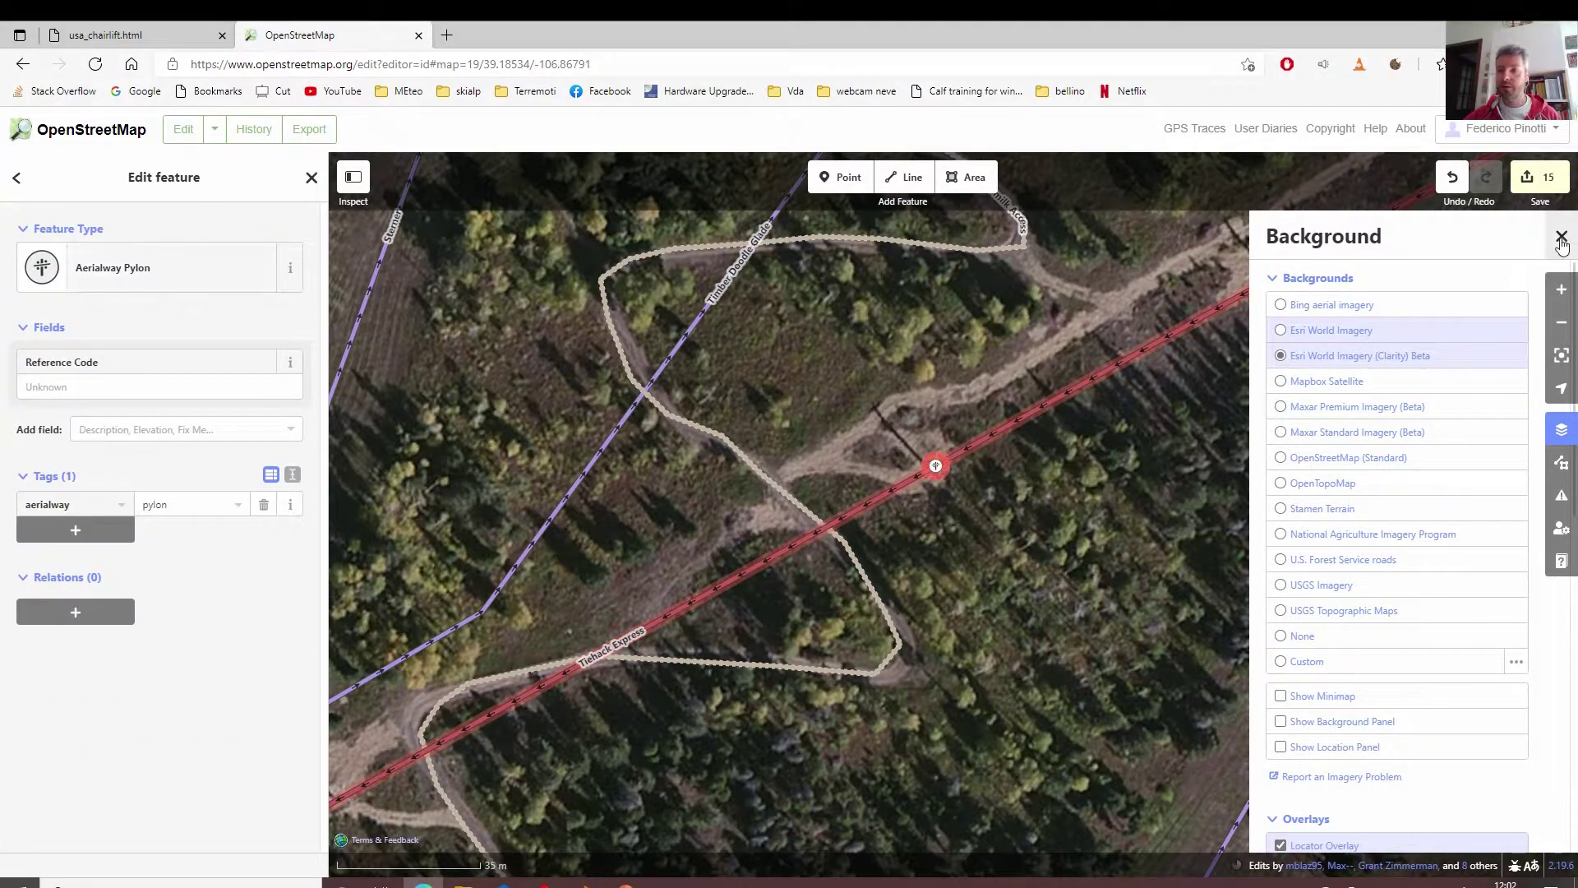
# Close the background settings and mark the next two pylons, up to the one just below the Ptarmigan run, as Aerialway Pylon points.
pyautogui.click(1562, 237)
pyautogui.moveTo(389, 755); pyautogui.dragTo(1065, 402)
pyautogui.click(1006, 454)
pyautogui.click(1011, 450)
pyautogui.click(219, 293)
pyautogui.moveTo(680, 486); pyautogui.dragTo(1185, 205)
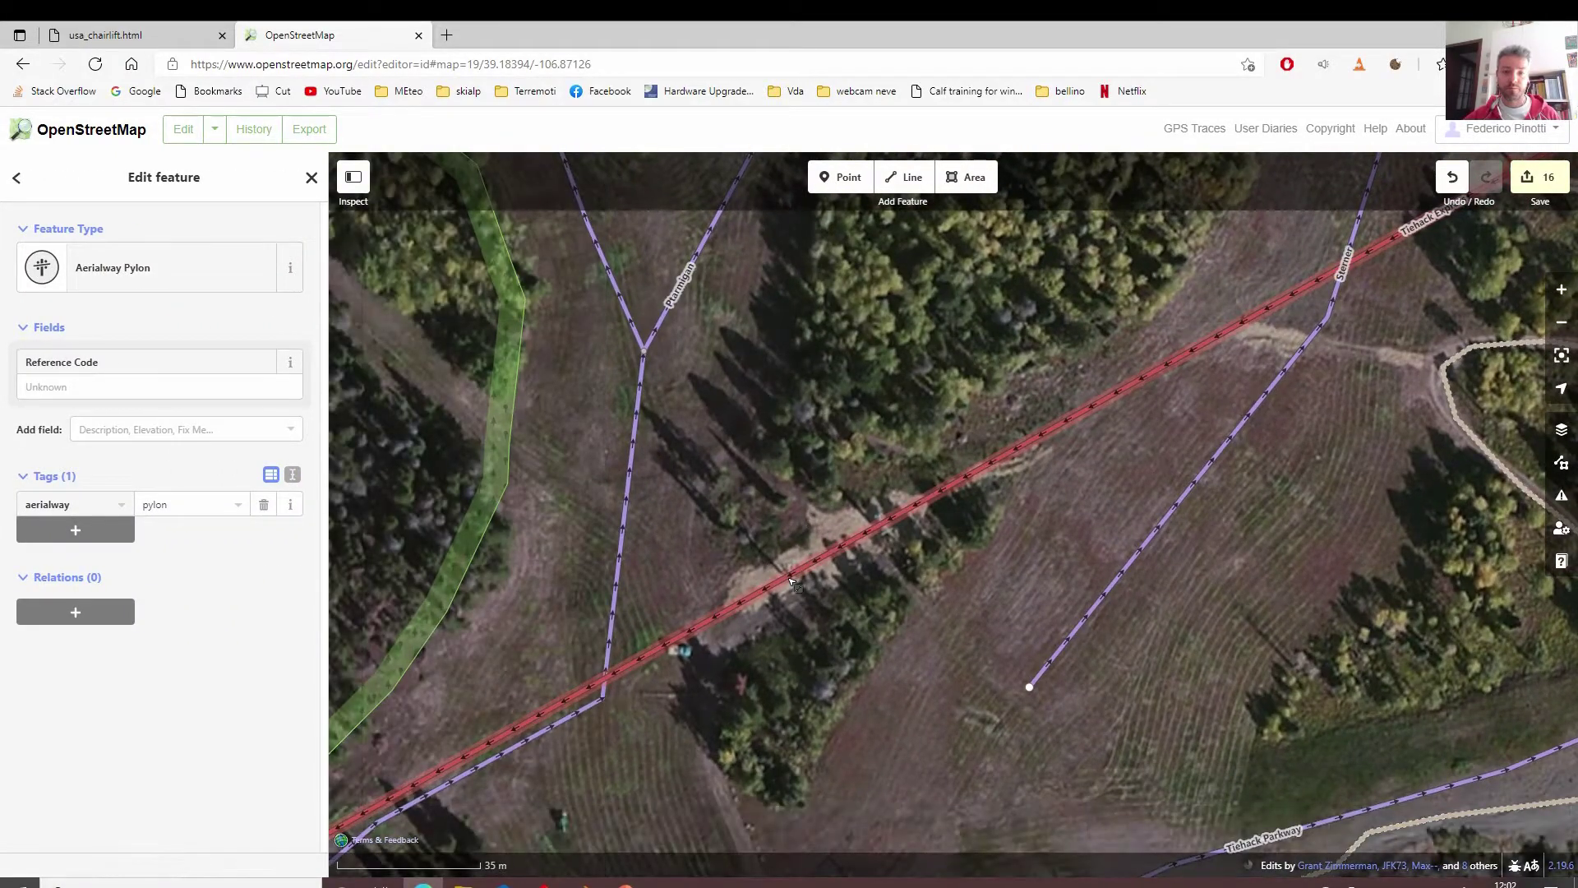
pyautogui.click(790, 581)
pyautogui.click(190, 289)
# Map the last two Tiehack Express pylons below the top station near Buttermilk Access as Aerialway Pylon points.
pyautogui.moveTo(822, 526); pyautogui.dragTo(1225, 296)
pyautogui.click(798, 587)
pyautogui.click(230, 300)
pyautogui.moveTo(808, 508); pyautogui.dragTo(1026, 323)
pyautogui.click(781, 534)
pyautogui.click(200, 289)
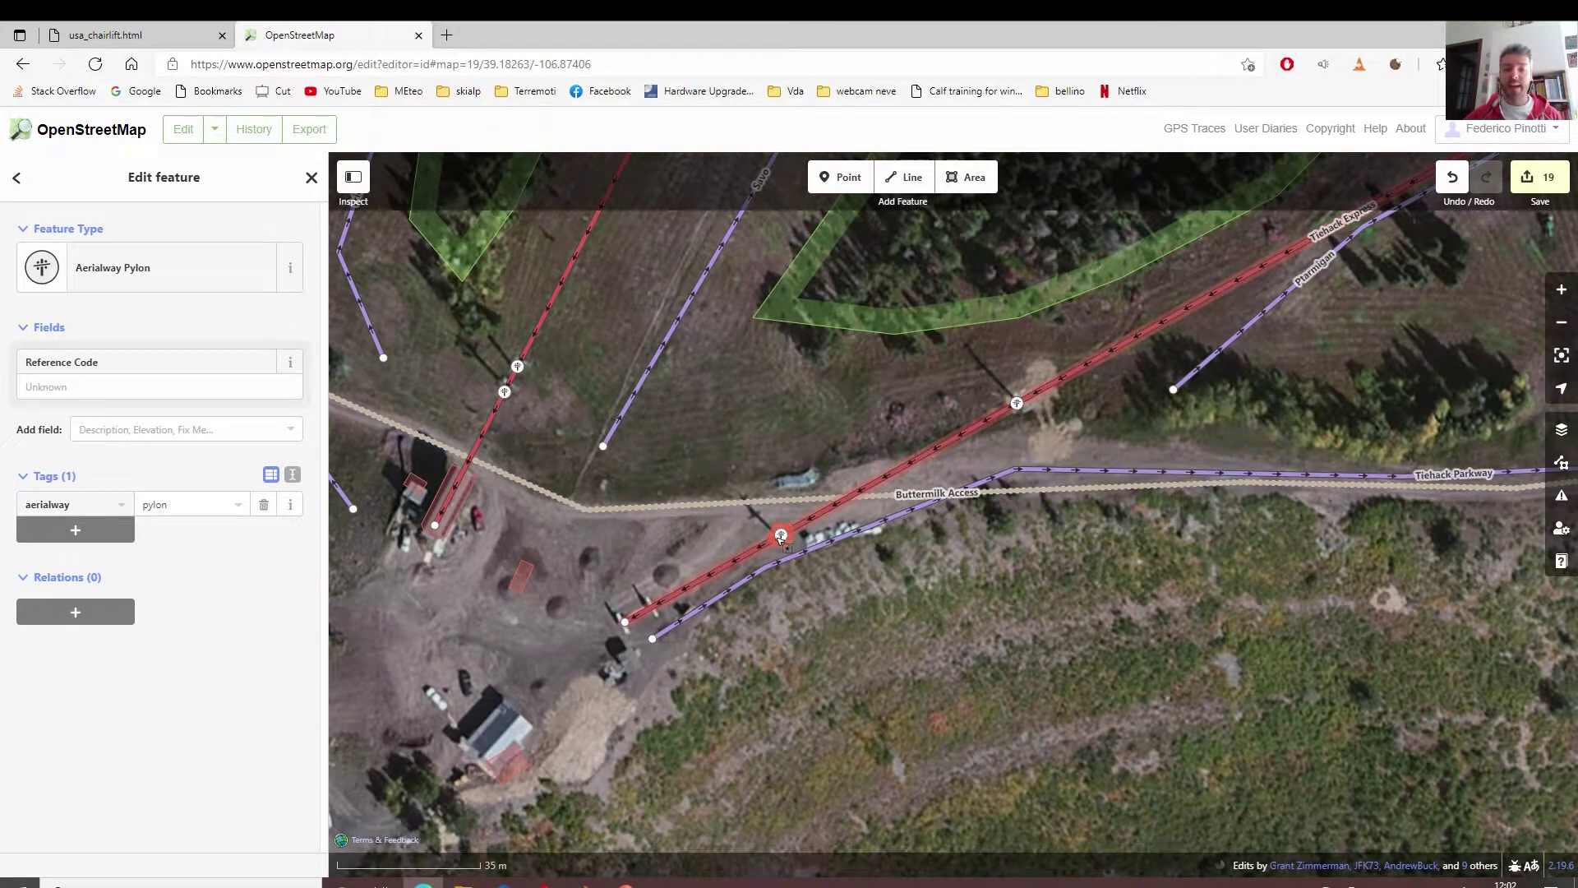
# Add a test point to the Tiehack Express line between its two uppermost pylons and undo it.
pyautogui.doubleClick(935, 452)
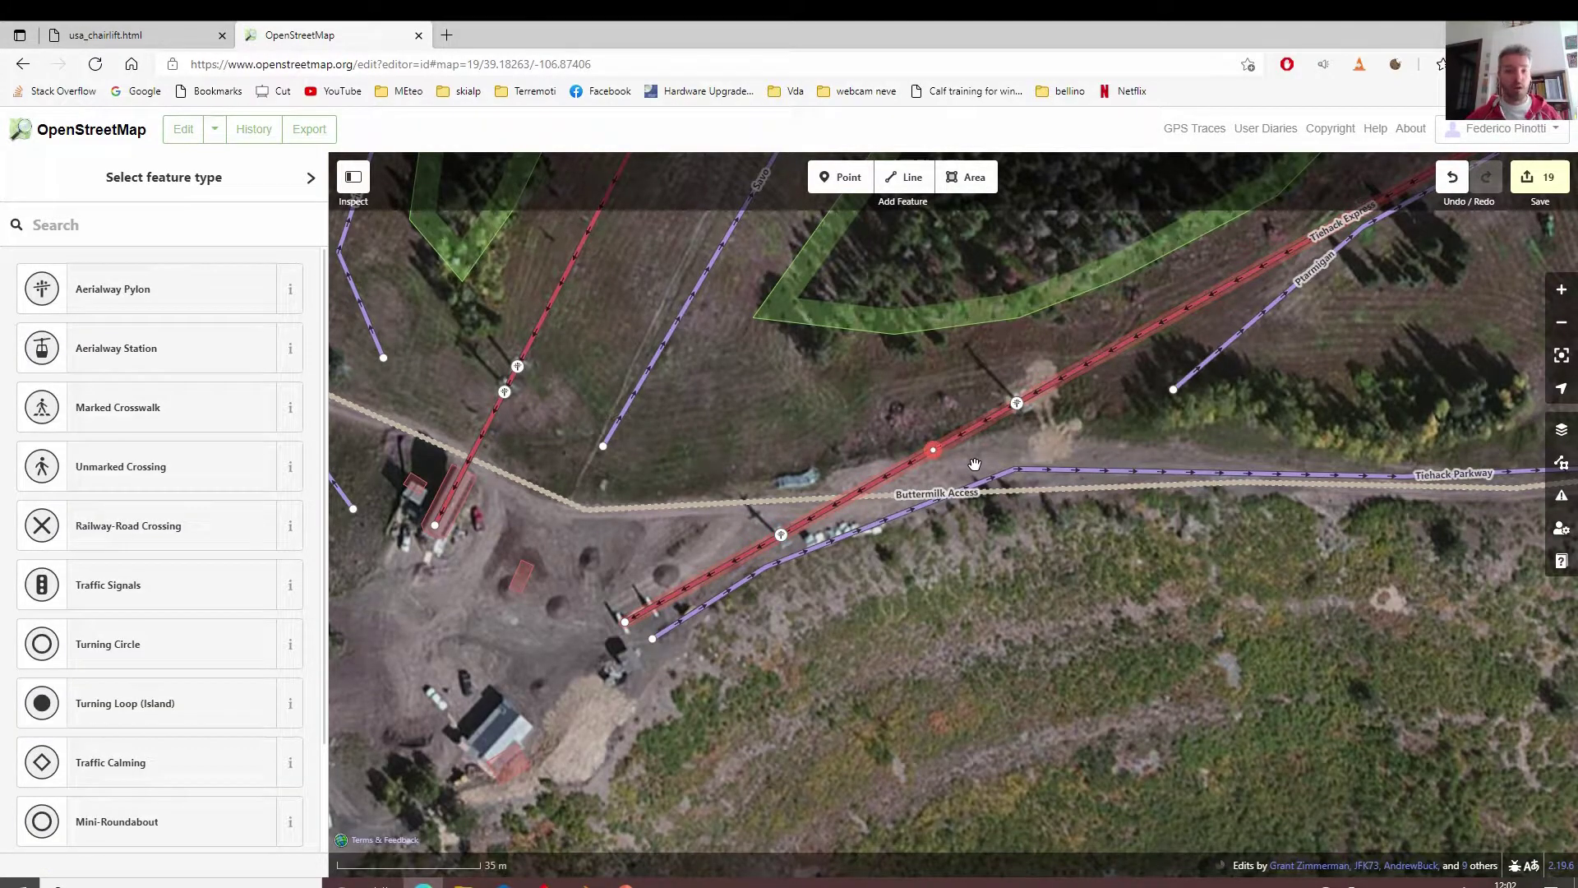
pyautogui.scroll(2, 972, 511)
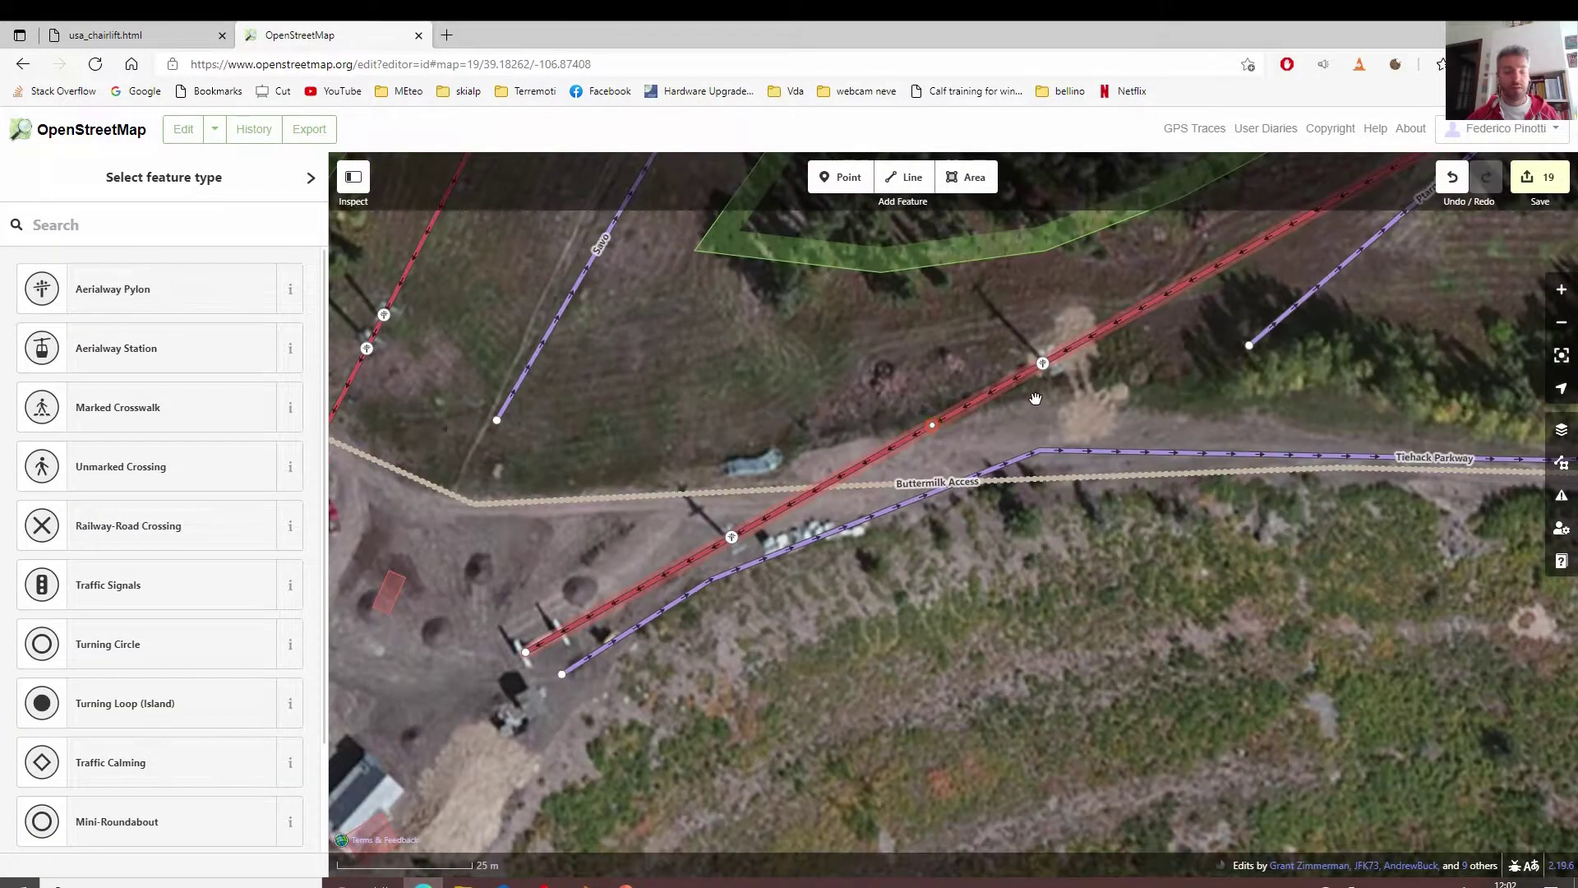
pyautogui.hotkey('ctrl', 'z')
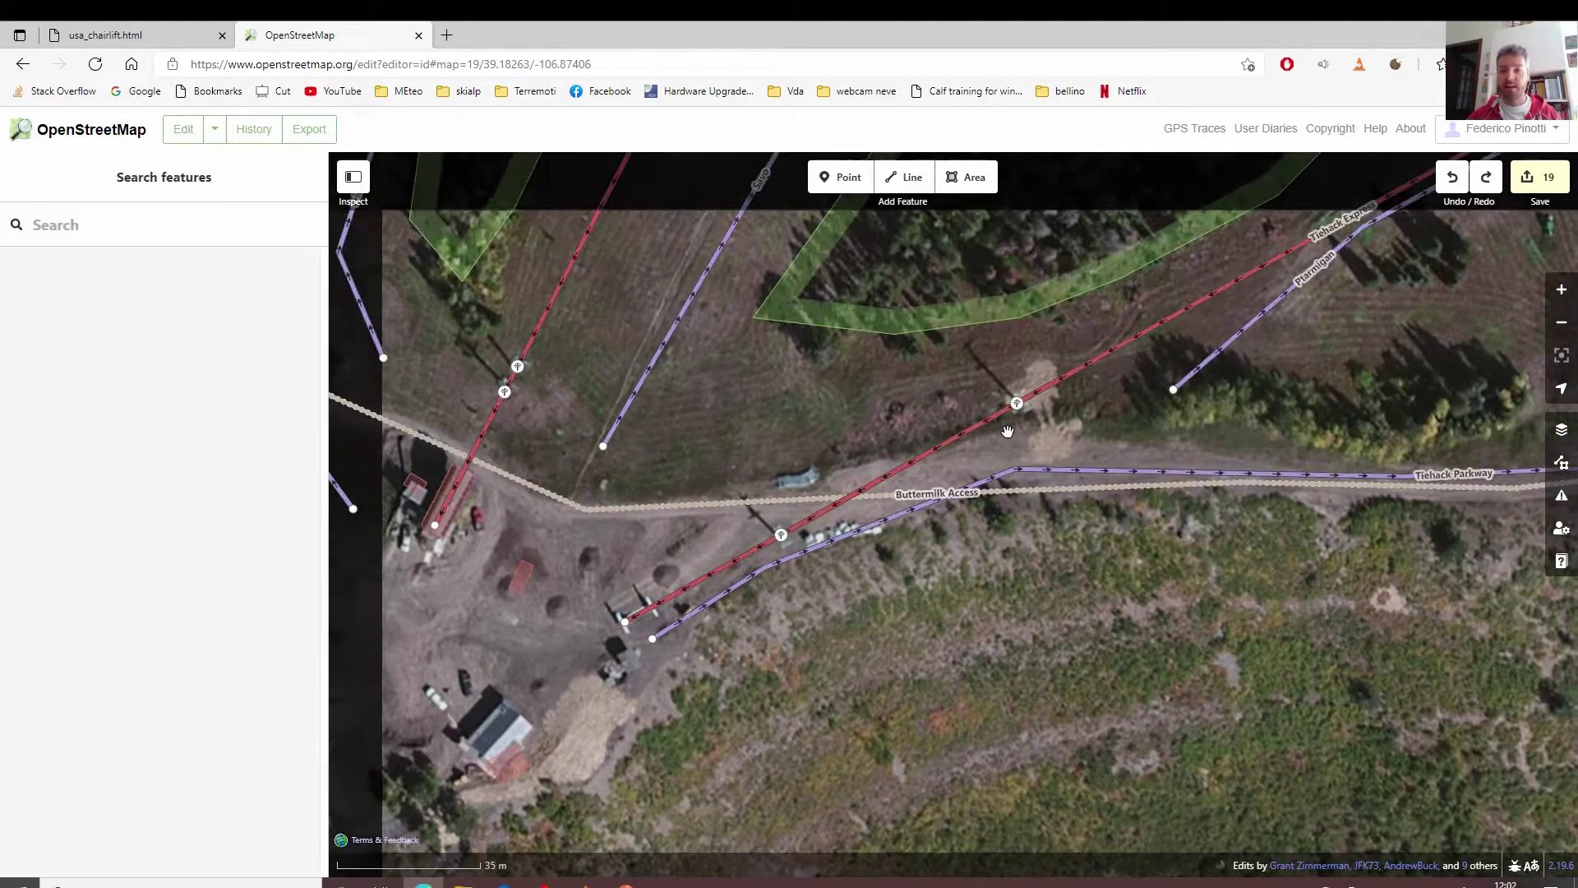
pyautogui.press('Escape')
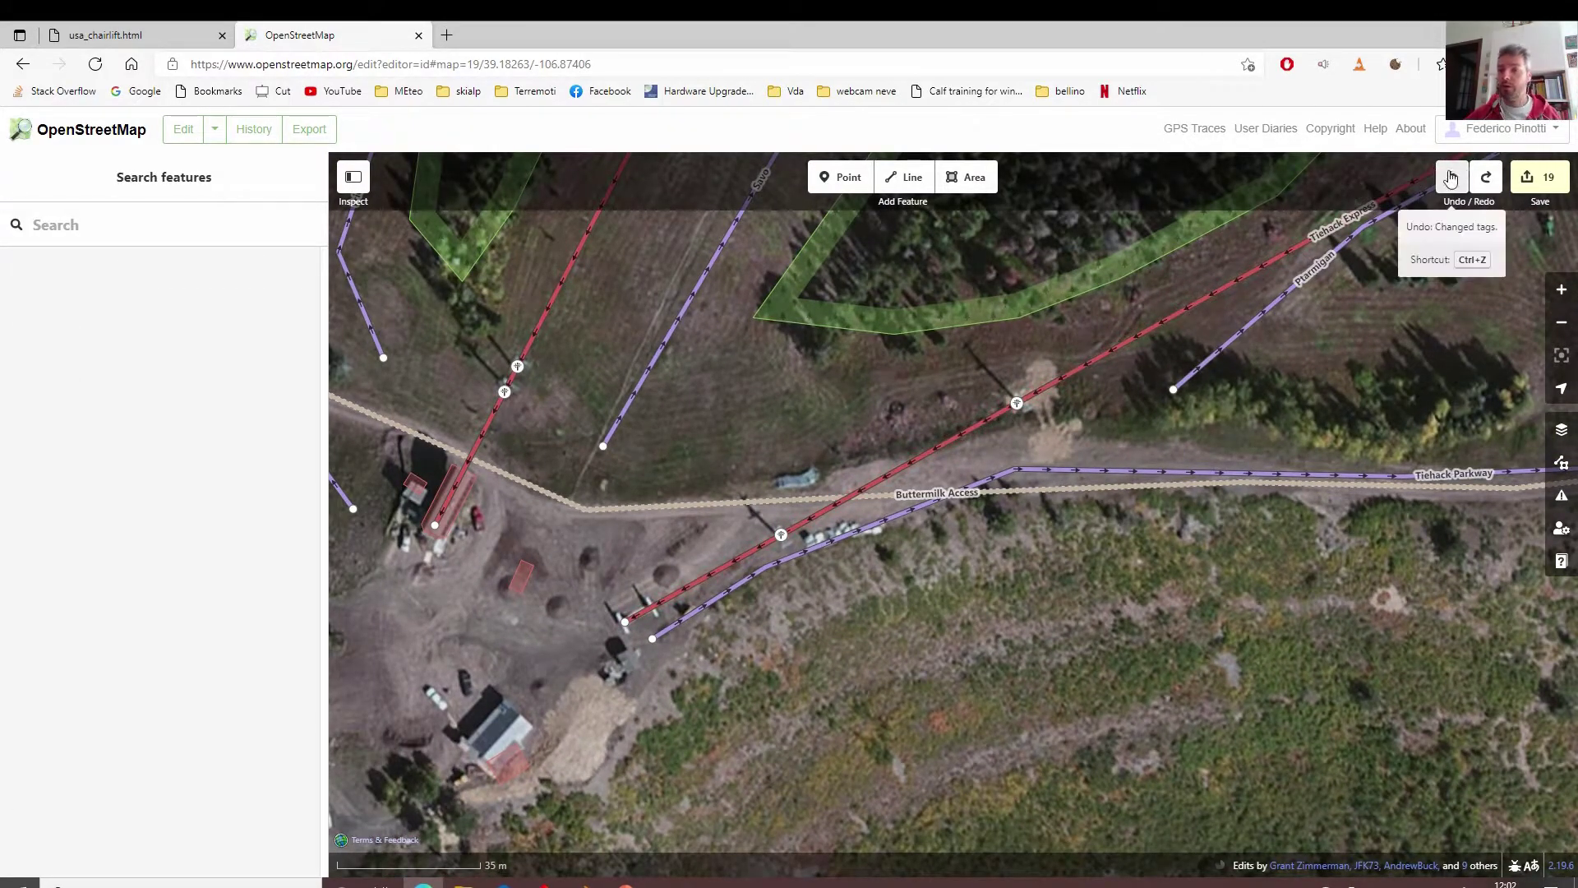
pyautogui.moveTo(793, 444)
pyautogui.mouseDown()
pyautogui.moveTo(961, 359)
pyautogui.moveTo(797, 456)
pyautogui.mouseUp()
pyautogui.moveTo(1058, 407); pyautogui.dragTo(983, 499)
pyautogui.click(968, 495)
pyautogui.hotkey('ctrl', 'z')
# Switch the background to Bing aerial imagery and compare the mapped pylons near the Tiehack Express top station with it.
pyautogui.click(1562, 429)
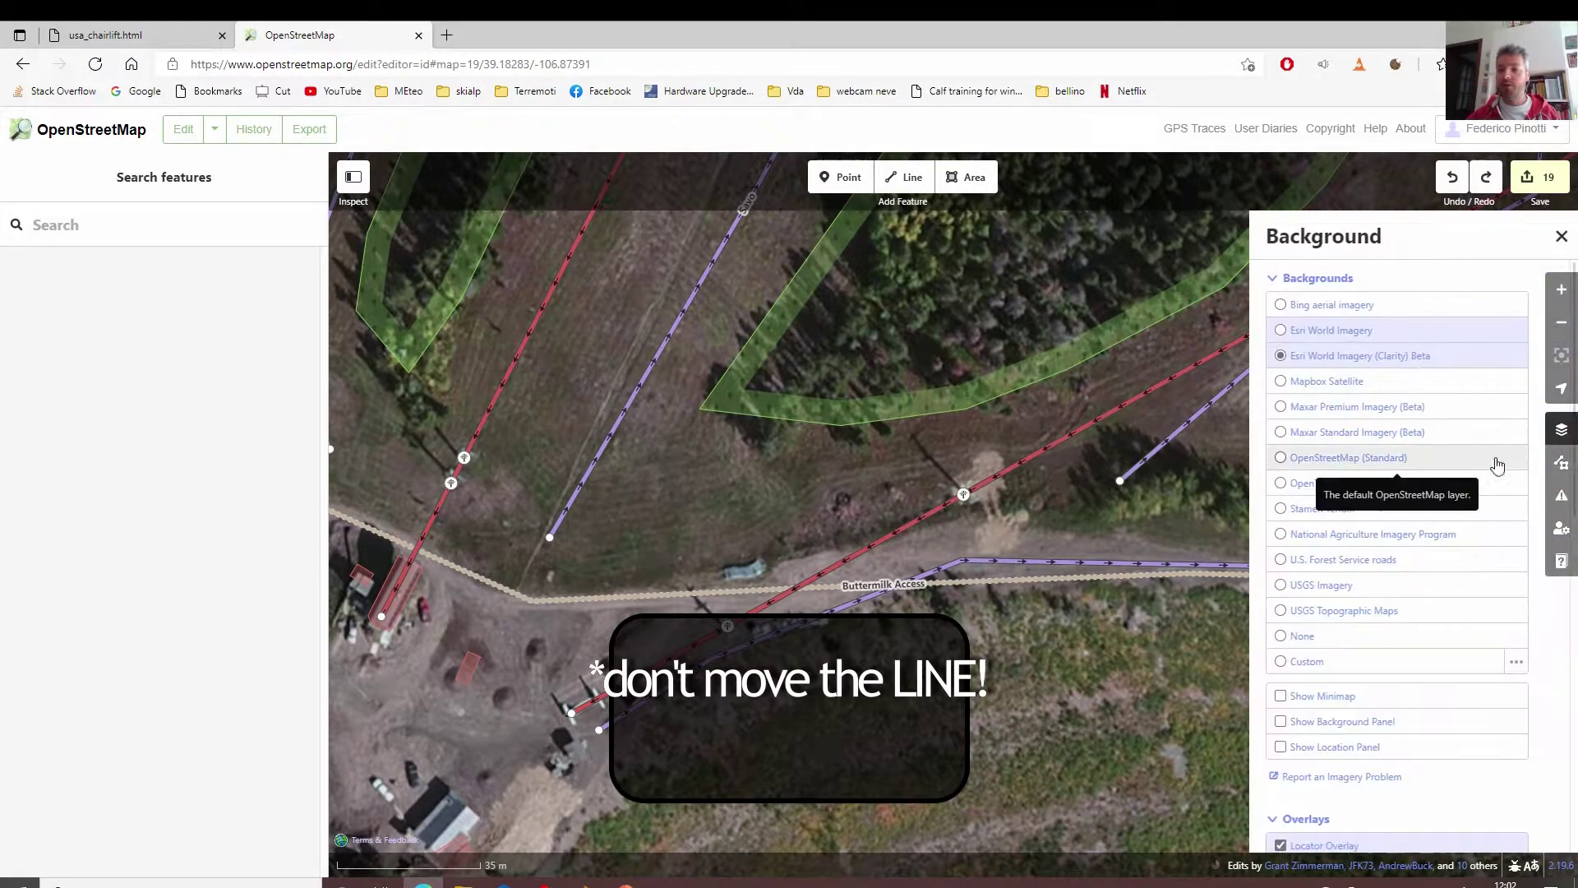
pyautogui.click(1286, 314)
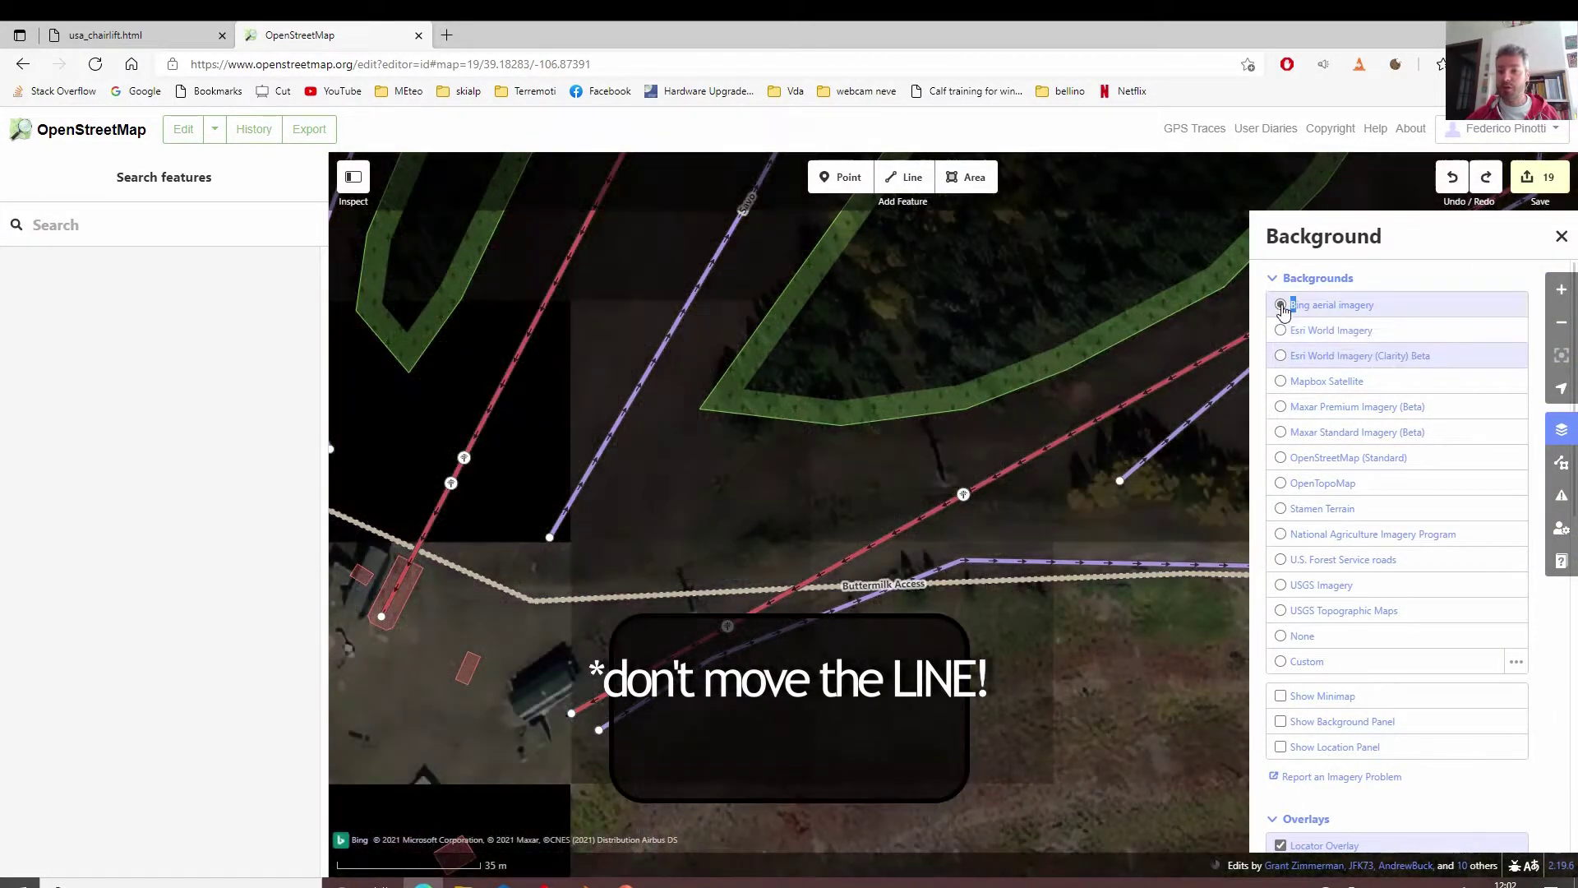
pyautogui.scroll(3, 986, 493)
pyautogui.click(894, 551)
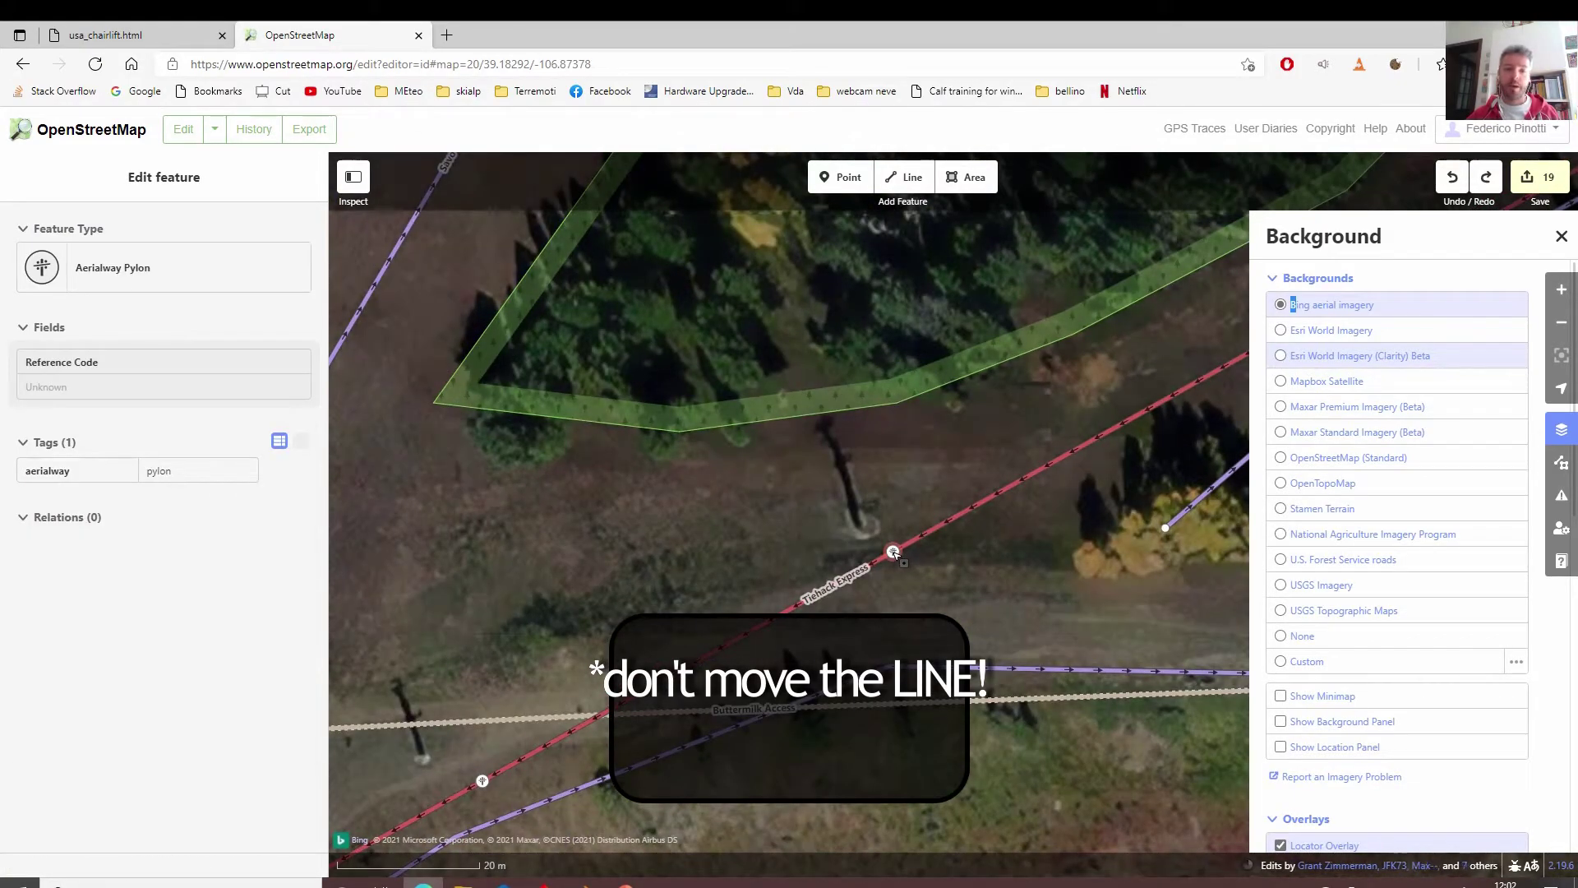
pyautogui.click(679, 530)
pyautogui.scroll(-1, 642, 538)
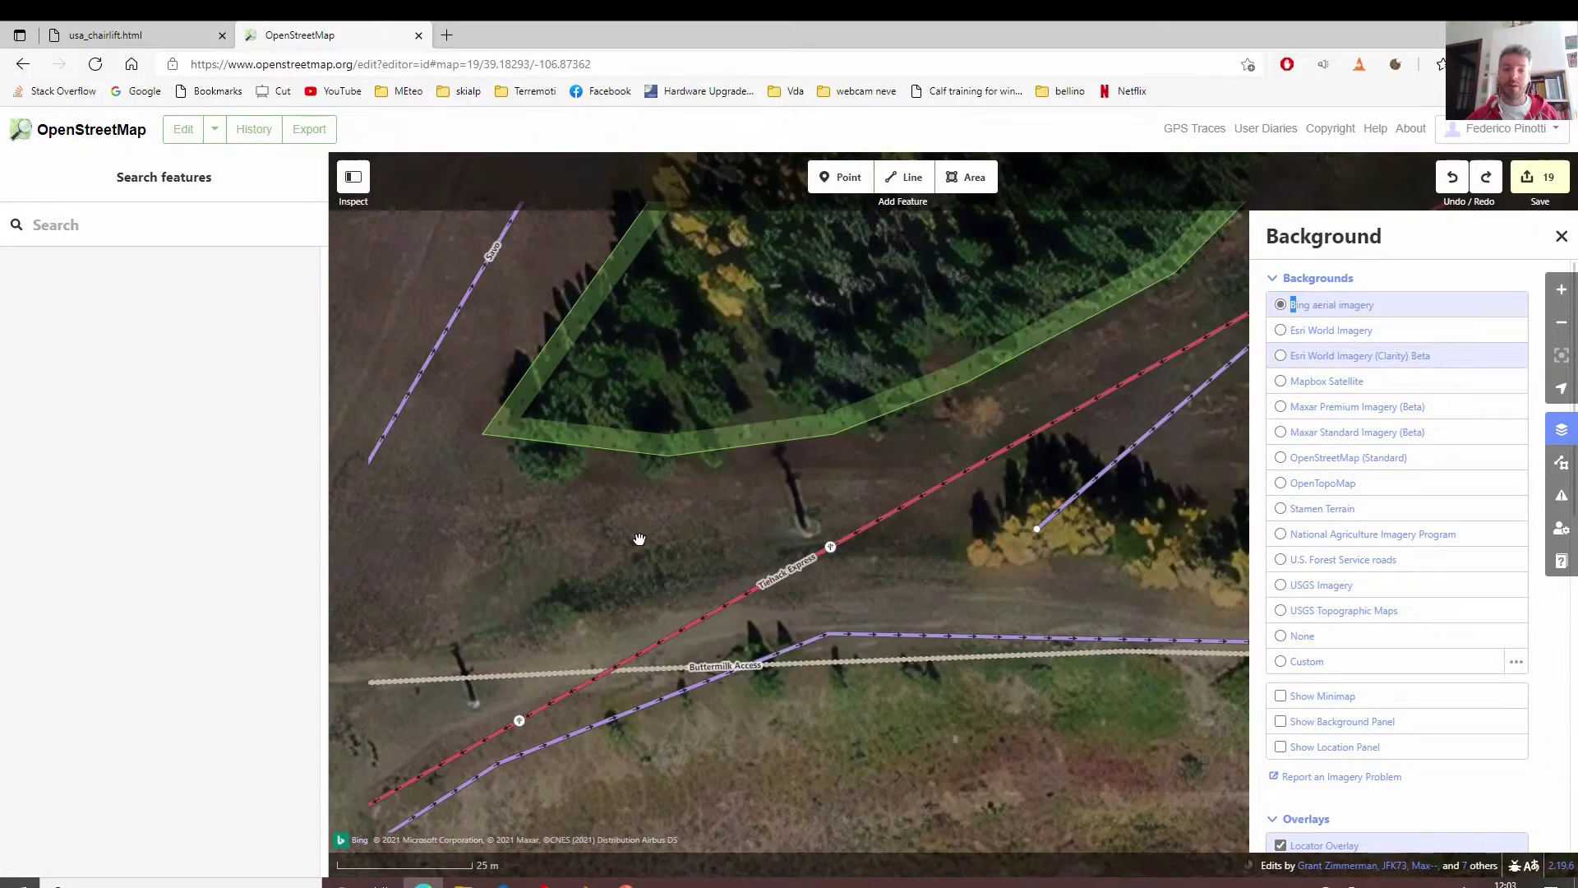
pyautogui.moveTo(618, 560); pyautogui.dragTo(877, 458)
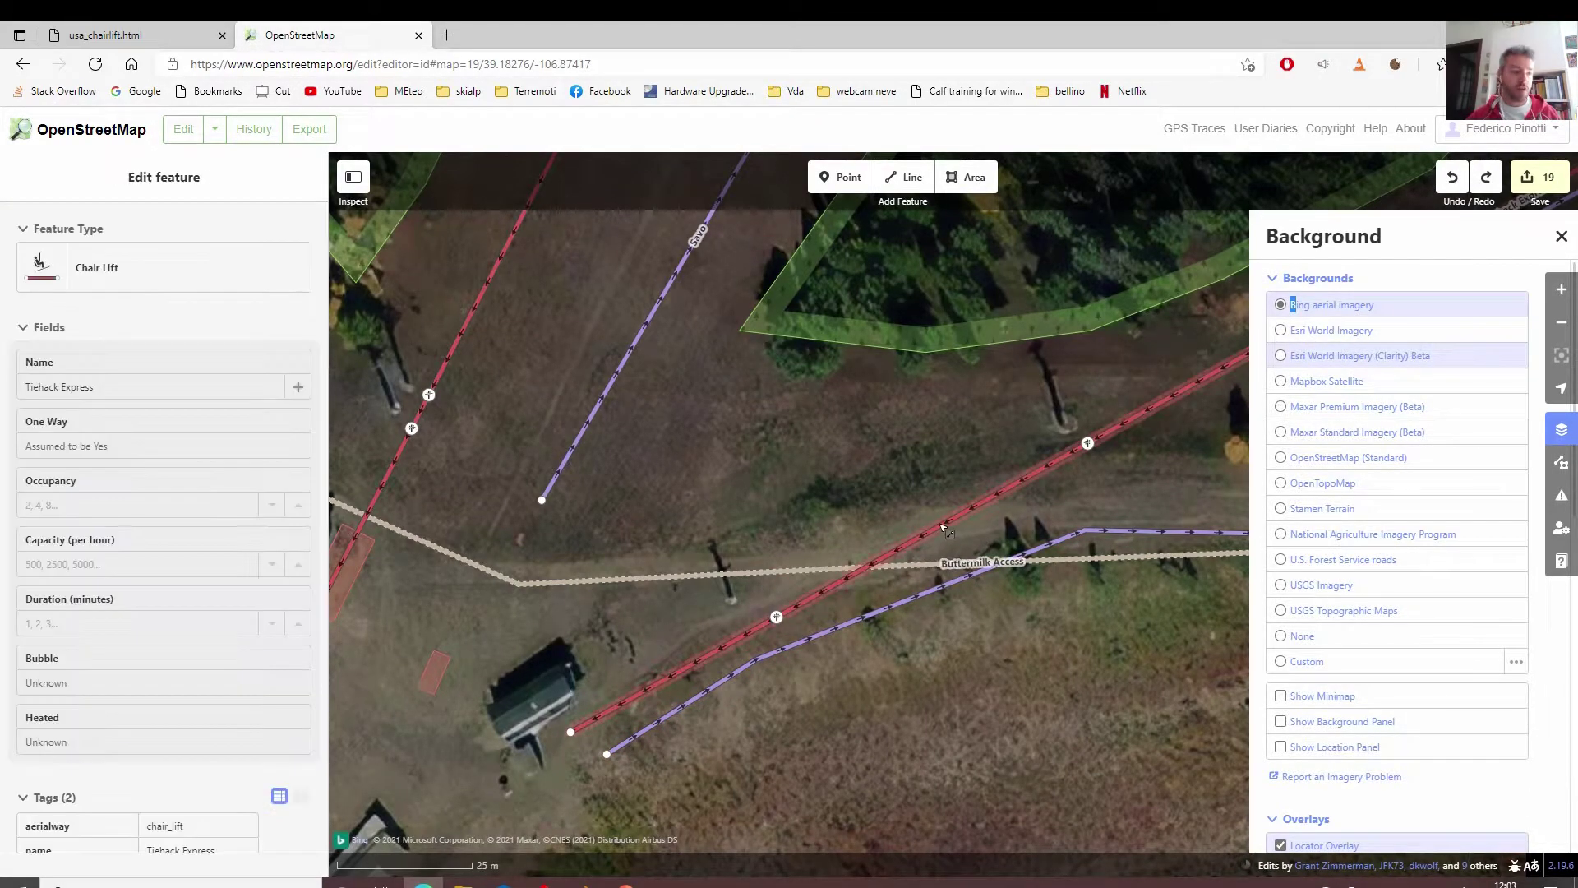
# Compare the pylons against Esri World Imagery, restore Esri World Imagery (Clarity) Beta as the background, and close the background settings.
pyautogui.click(1348, 329)
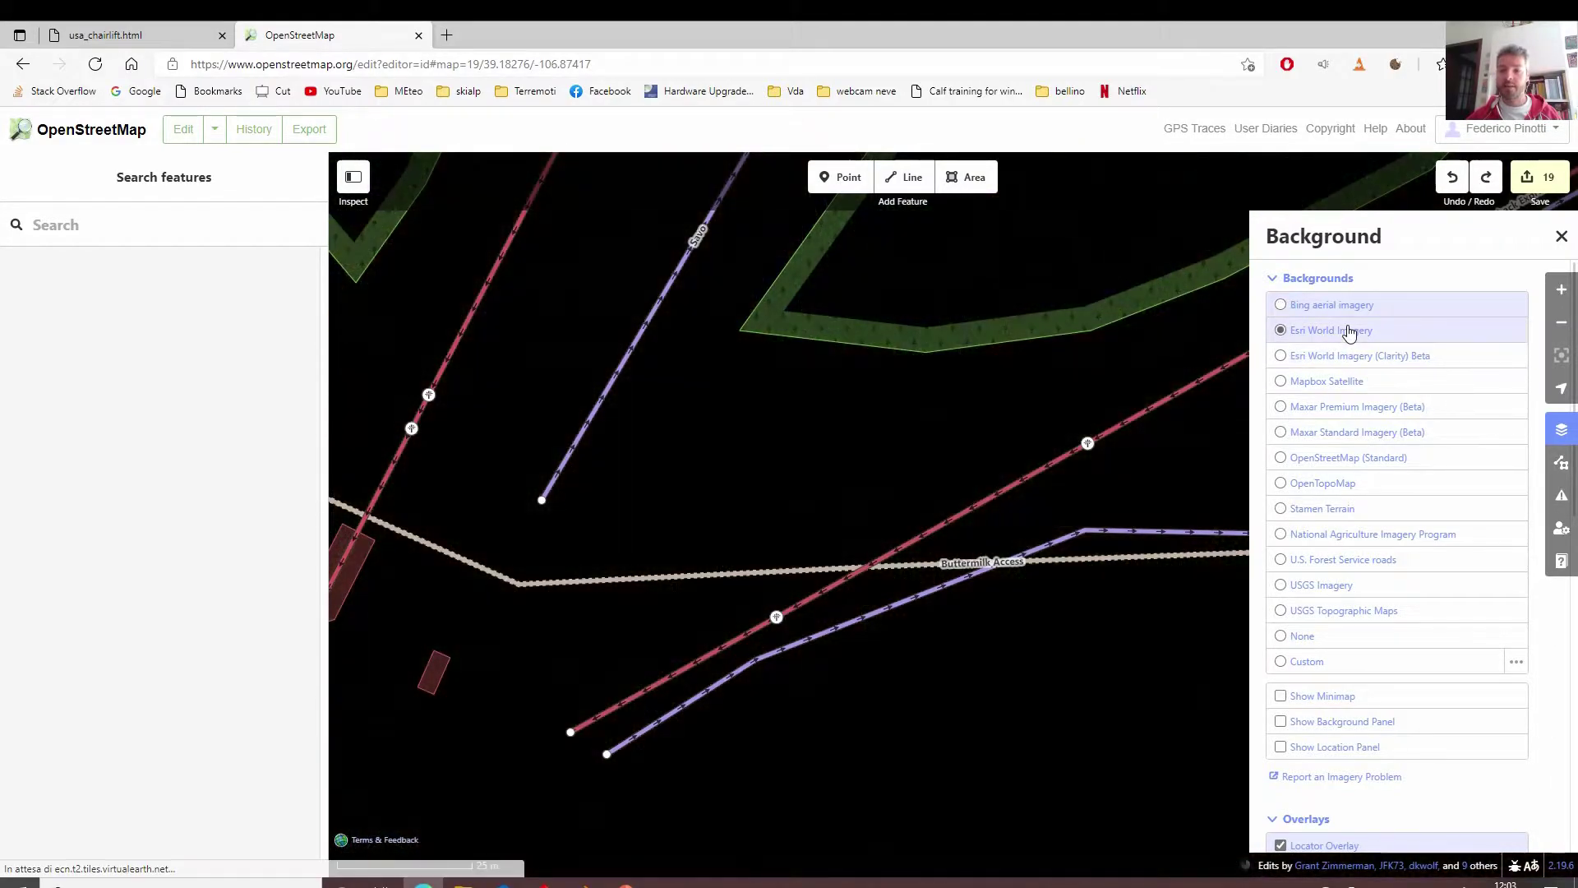
pyautogui.click(1019, 484)
pyautogui.press('Escape')
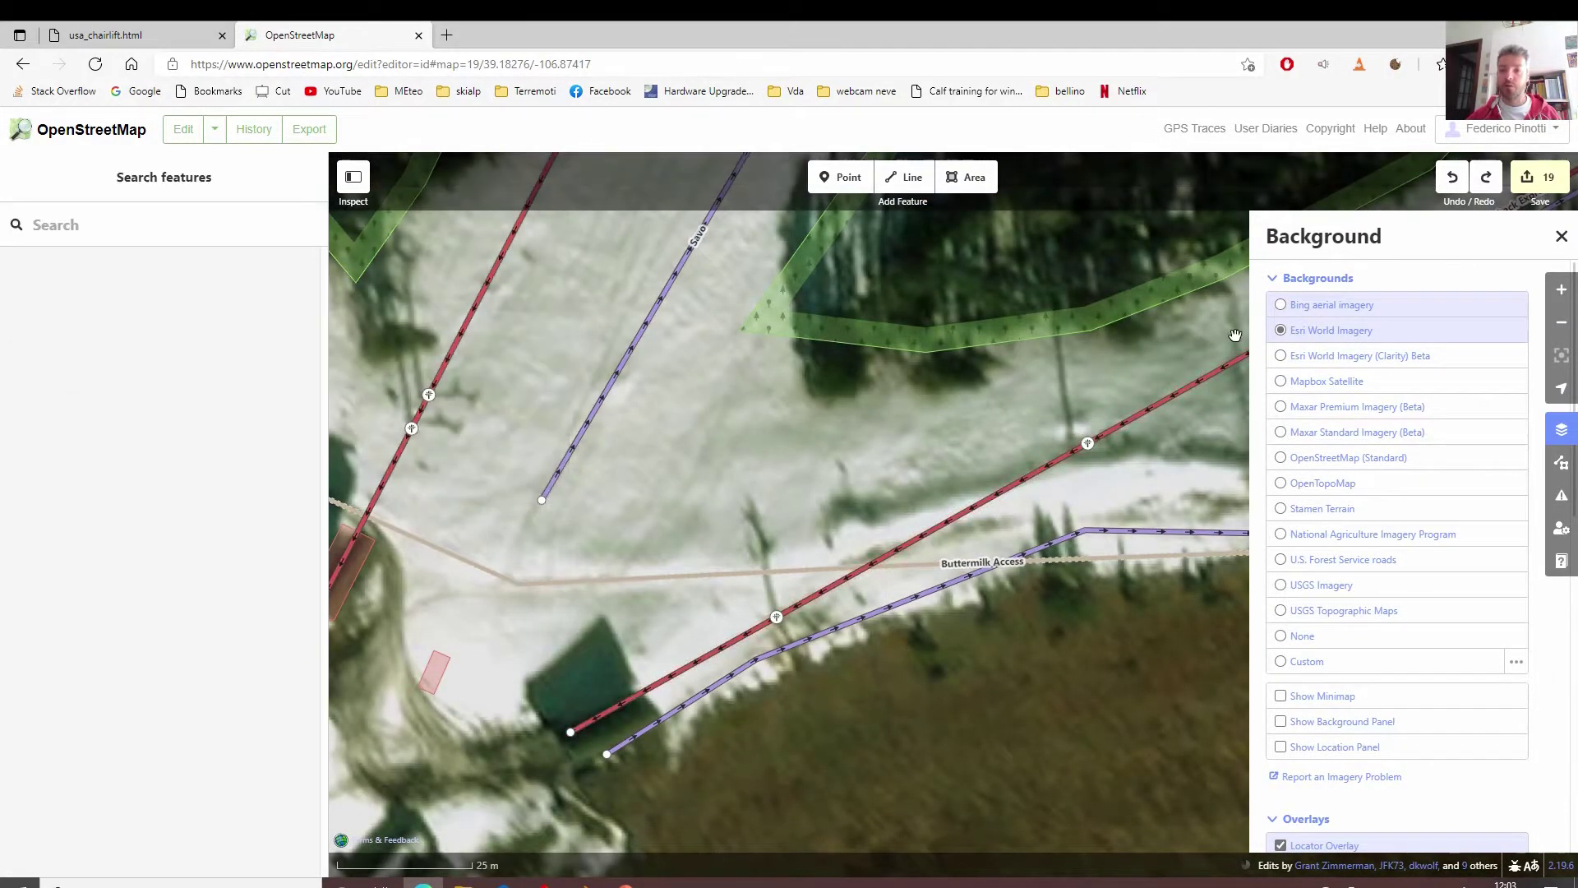
pyautogui.click(1281, 356)
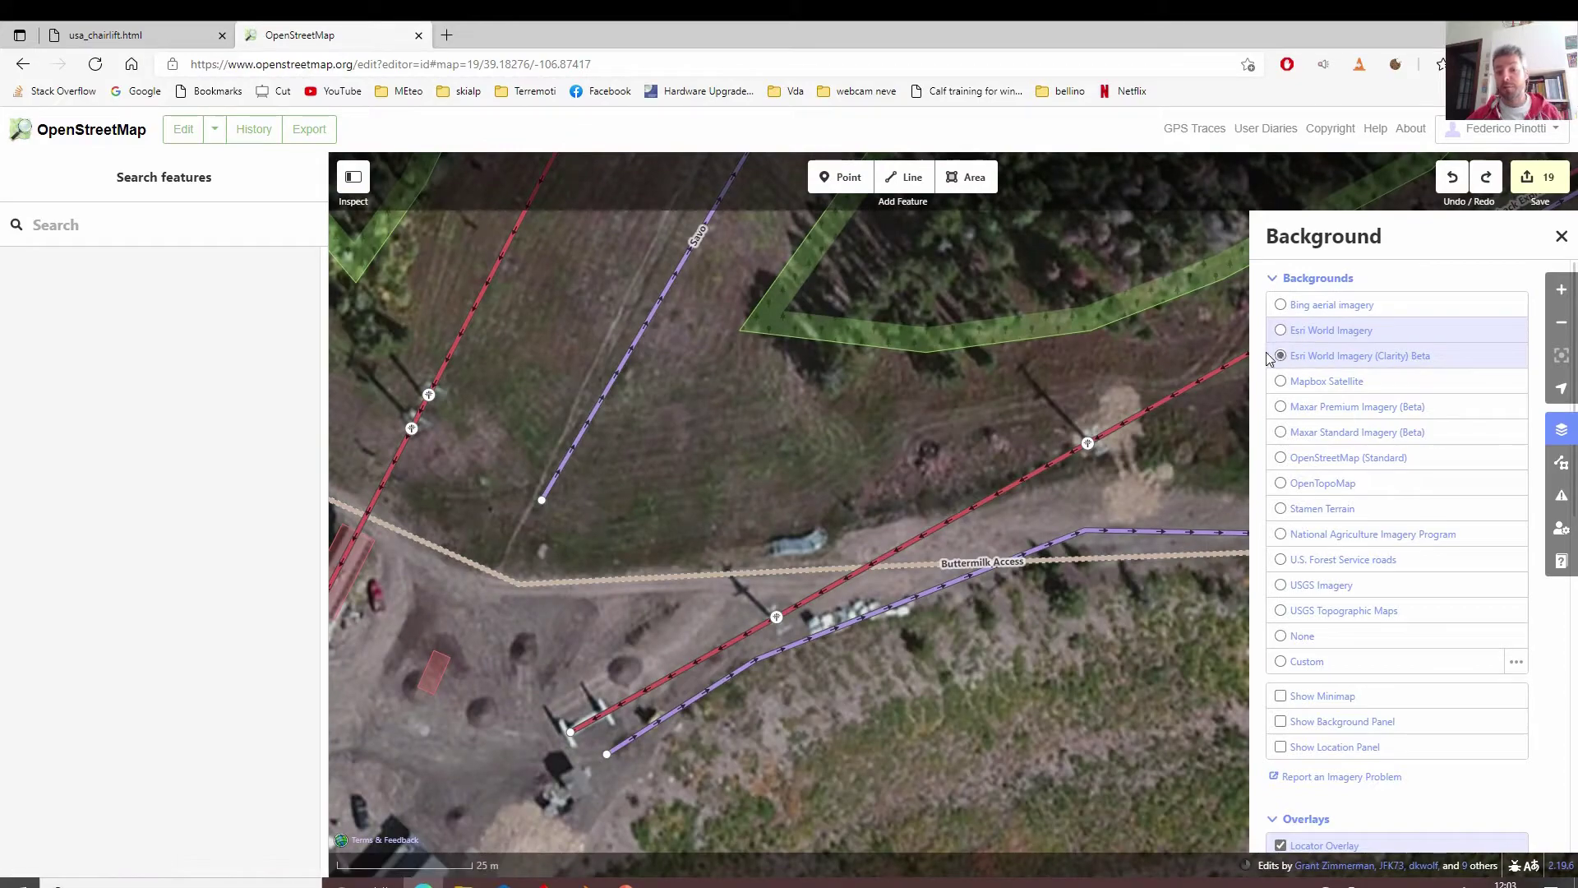
pyautogui.moveTo(855, 460); pyautogui.dragTo(894, 384)
pyautogui.moveTo(715, 485); pyautogui.dragTo(725, 443)
pyautogui.click(1564, 238)
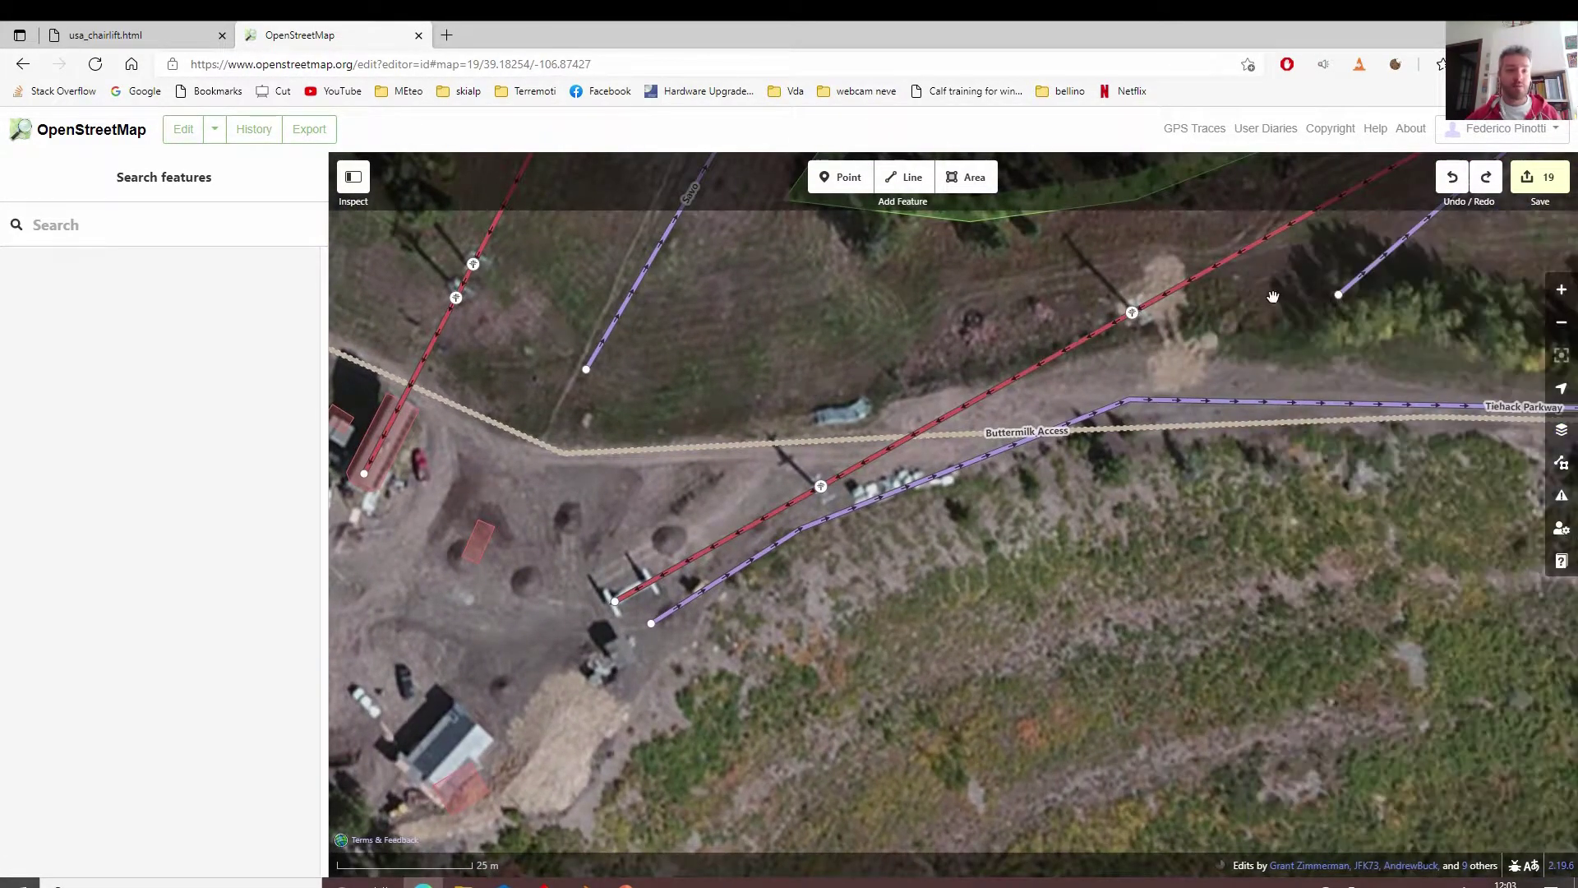
# Select the Tiehack Express line, review its chairlift fields and tags, and copy its name.
pyautogui.click(1001, 386)
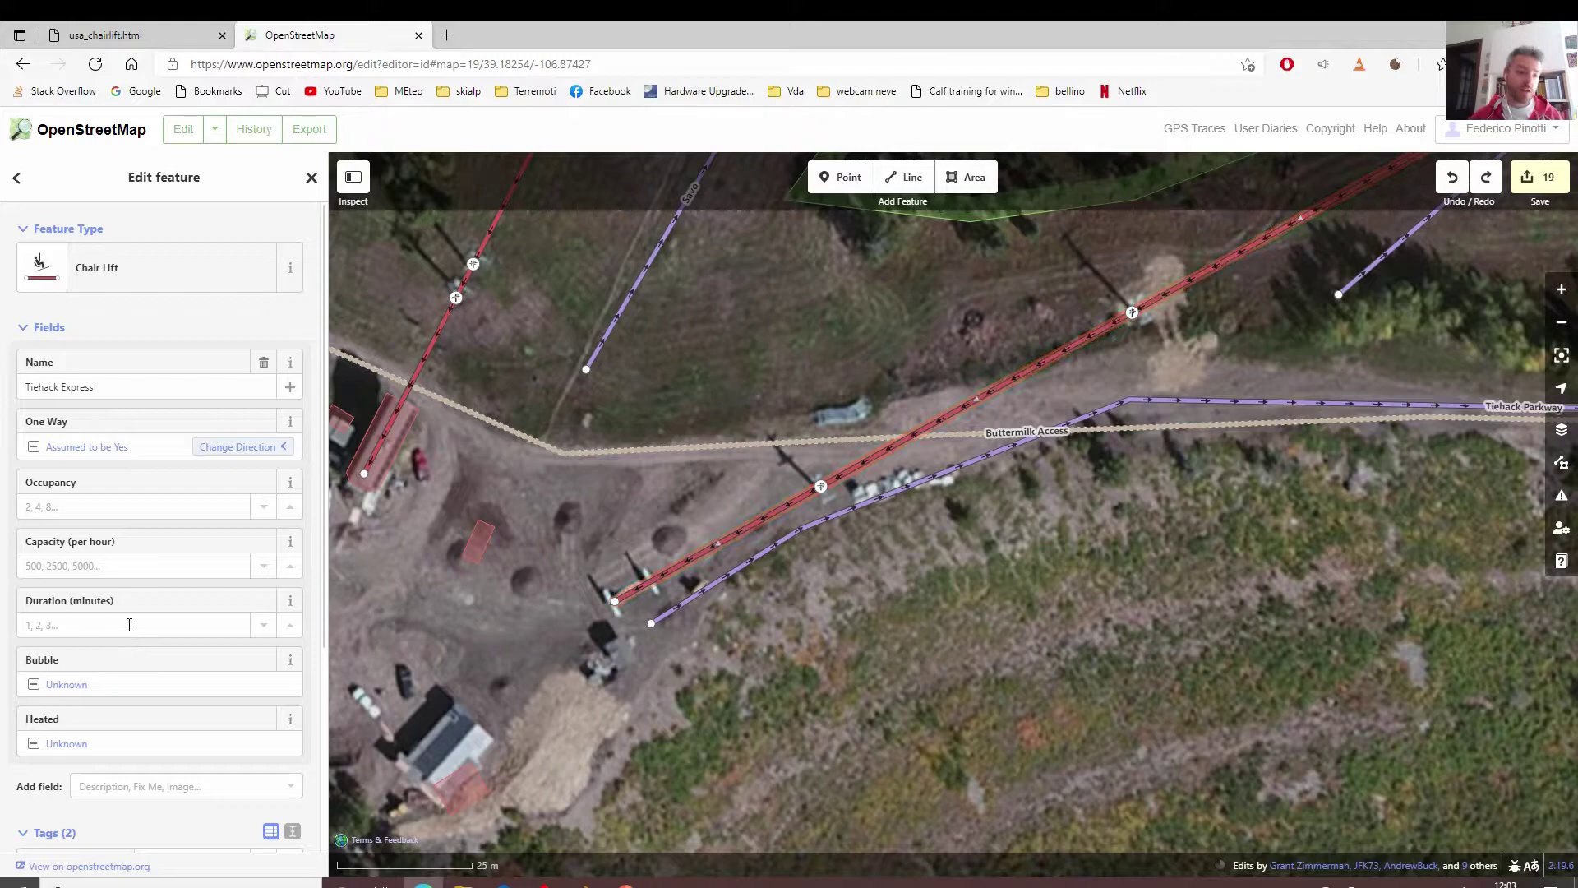
pyautogui.scroll(-2, 124, 618)
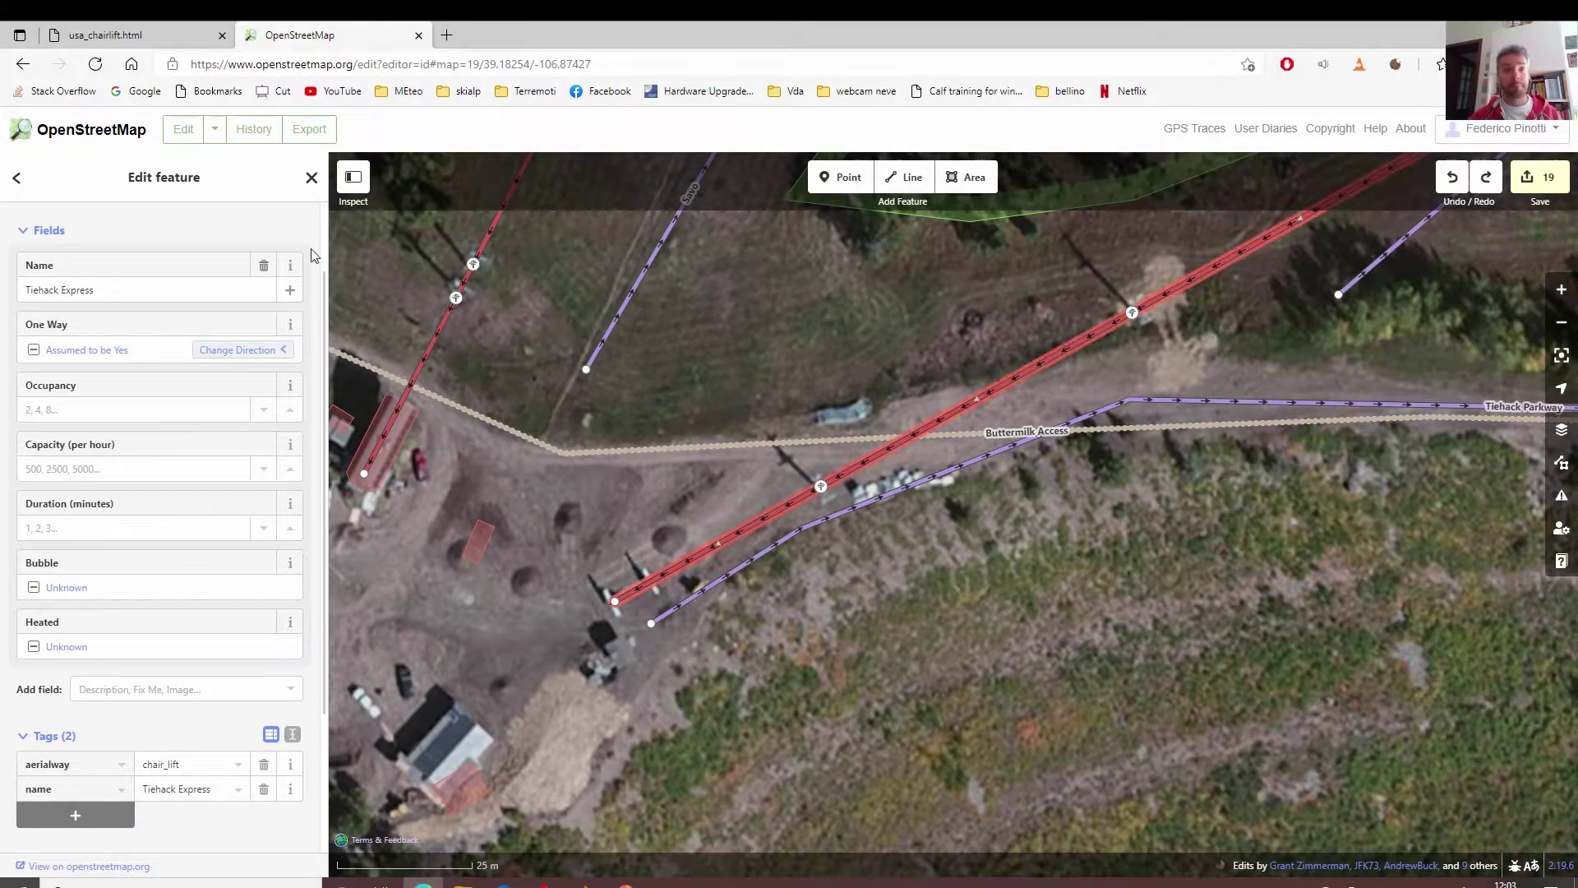
pyautogui.moveTo(1300, 207); pyautogui.dragTo(1010, 383)
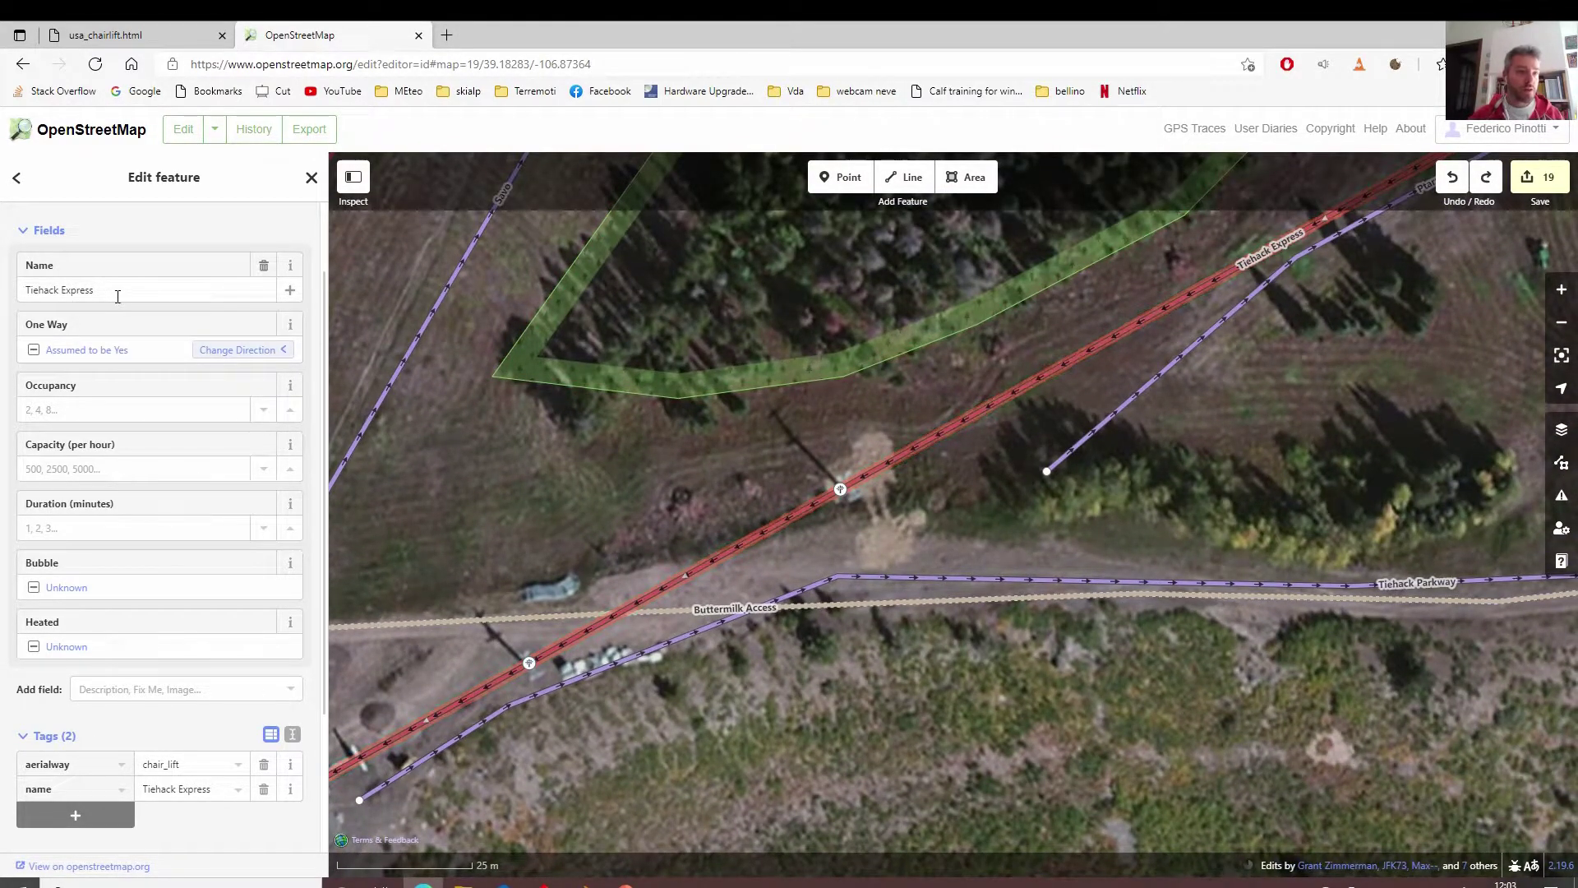
pyautogui.moveTo(113, 290); pyautogui.dragTo(4, 295)
pyautogui.hotkey('ctrl', 'c')
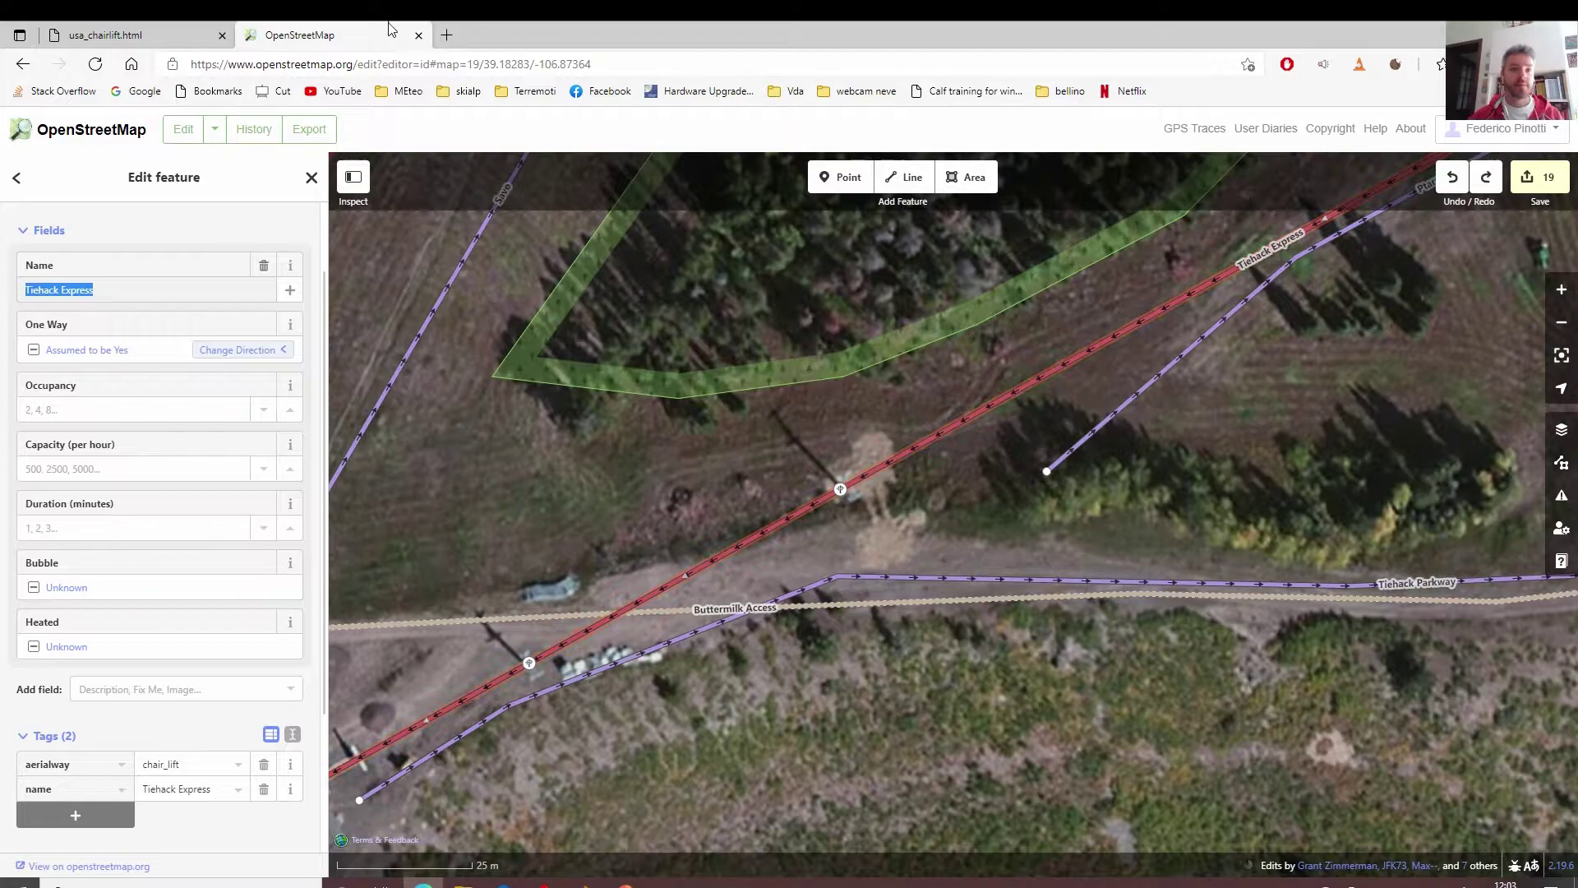
# Search Google in a new browser tab for "Tiehack Express ASPEN" and open the lift's Skiresort.info page.
pyautogui.hotkey('ctrl', 't')
pyautogui.click(152, 94)
pyautogui.hotkey('ctrl', 'v')
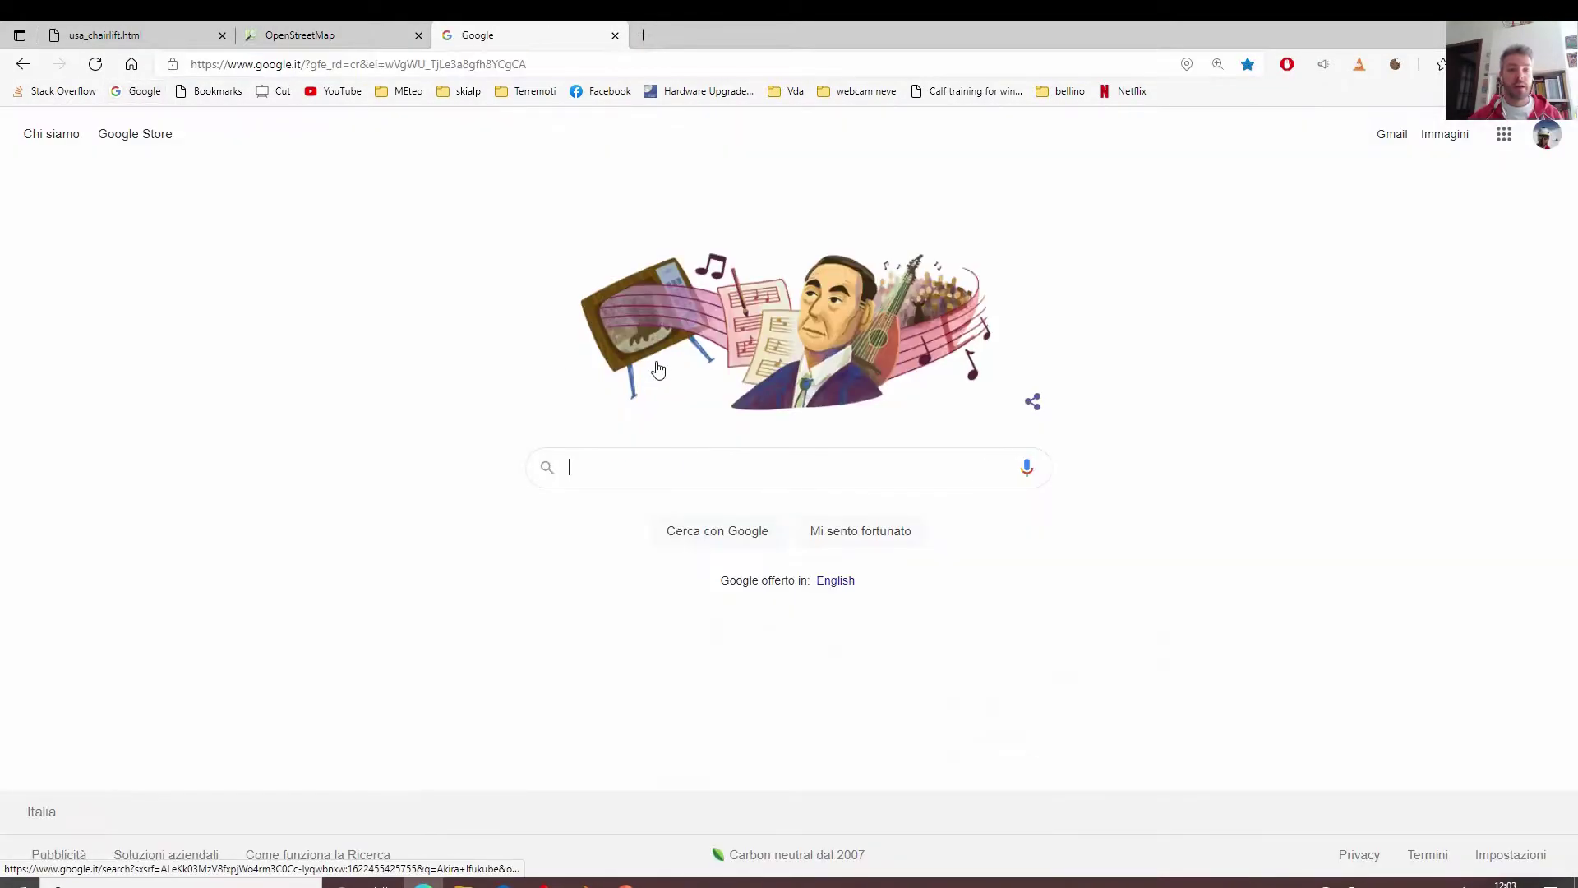
pyautogui.write('ASPEN')
pyautogui.press('Return')
pyautogui.scroll(-2, 1097, 467)
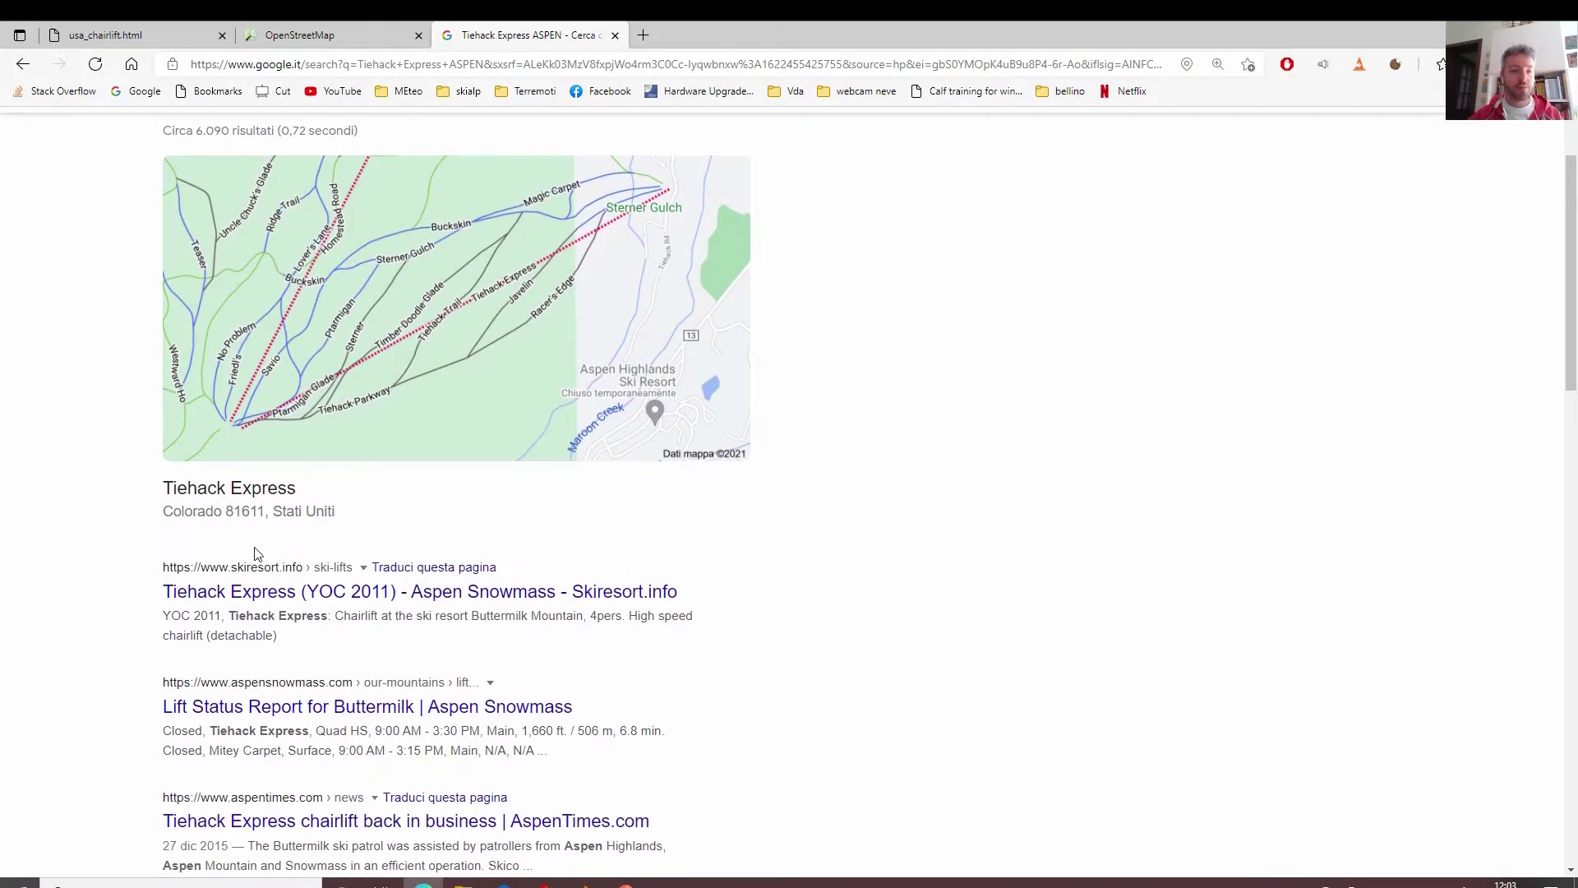
pyautogui.click(615, 600)
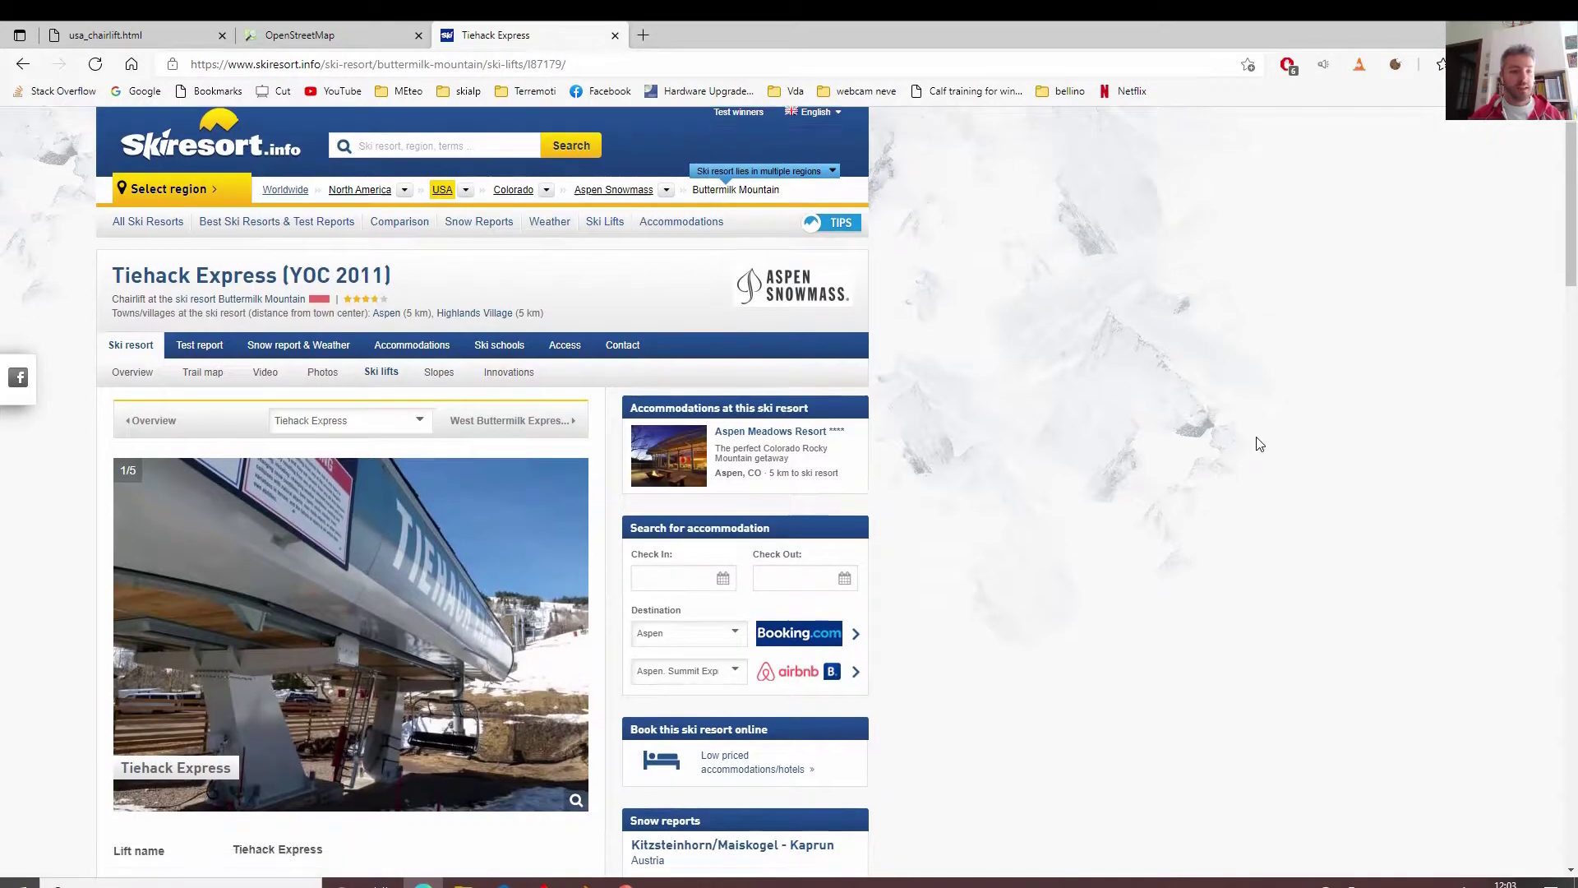
# Look up the chair size on the Skiresort.info page and set the Tiehack Express line's Occupancy to 4 in OpenStreetMap.
pyautogui.scroll(-6, 1260, 444)
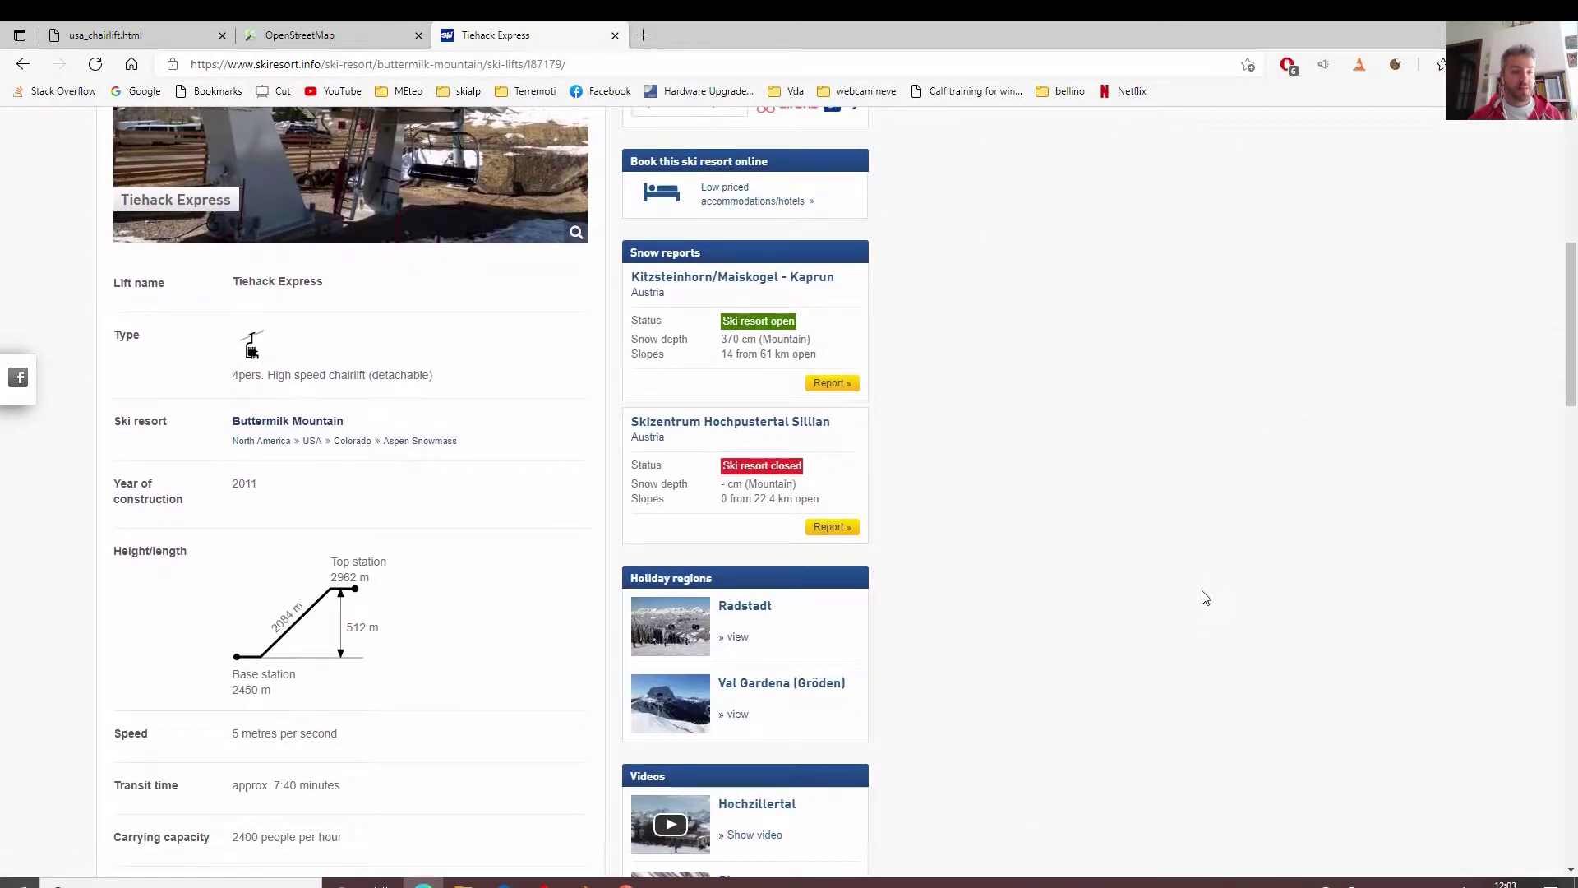
pyautogui.scroll(-3, 1217, 590)
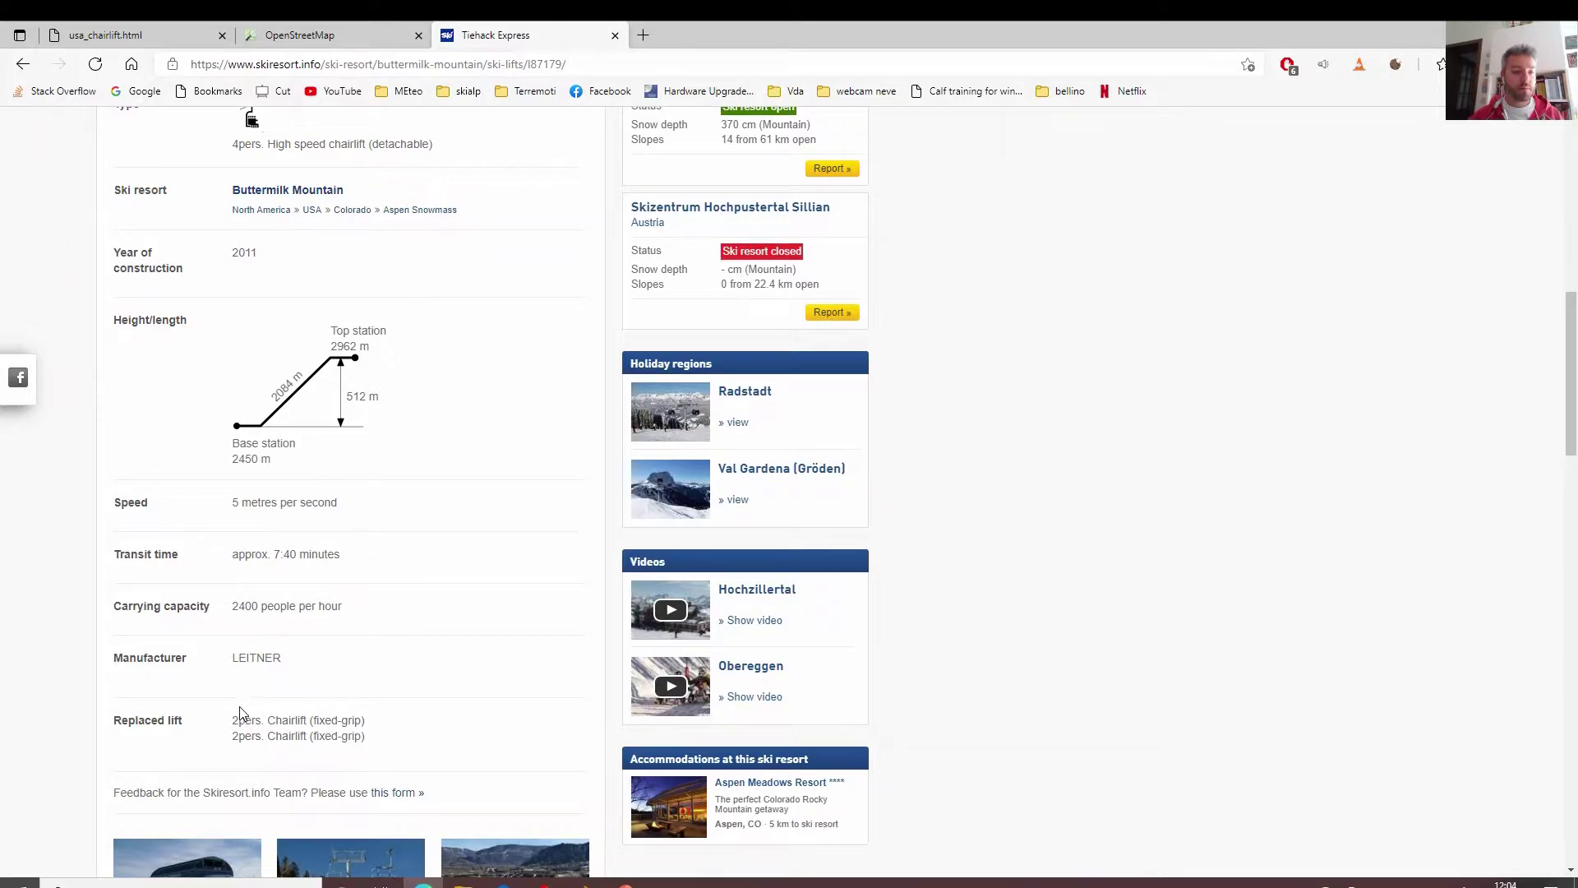
pyautogui.scroll(3, 255, 597)
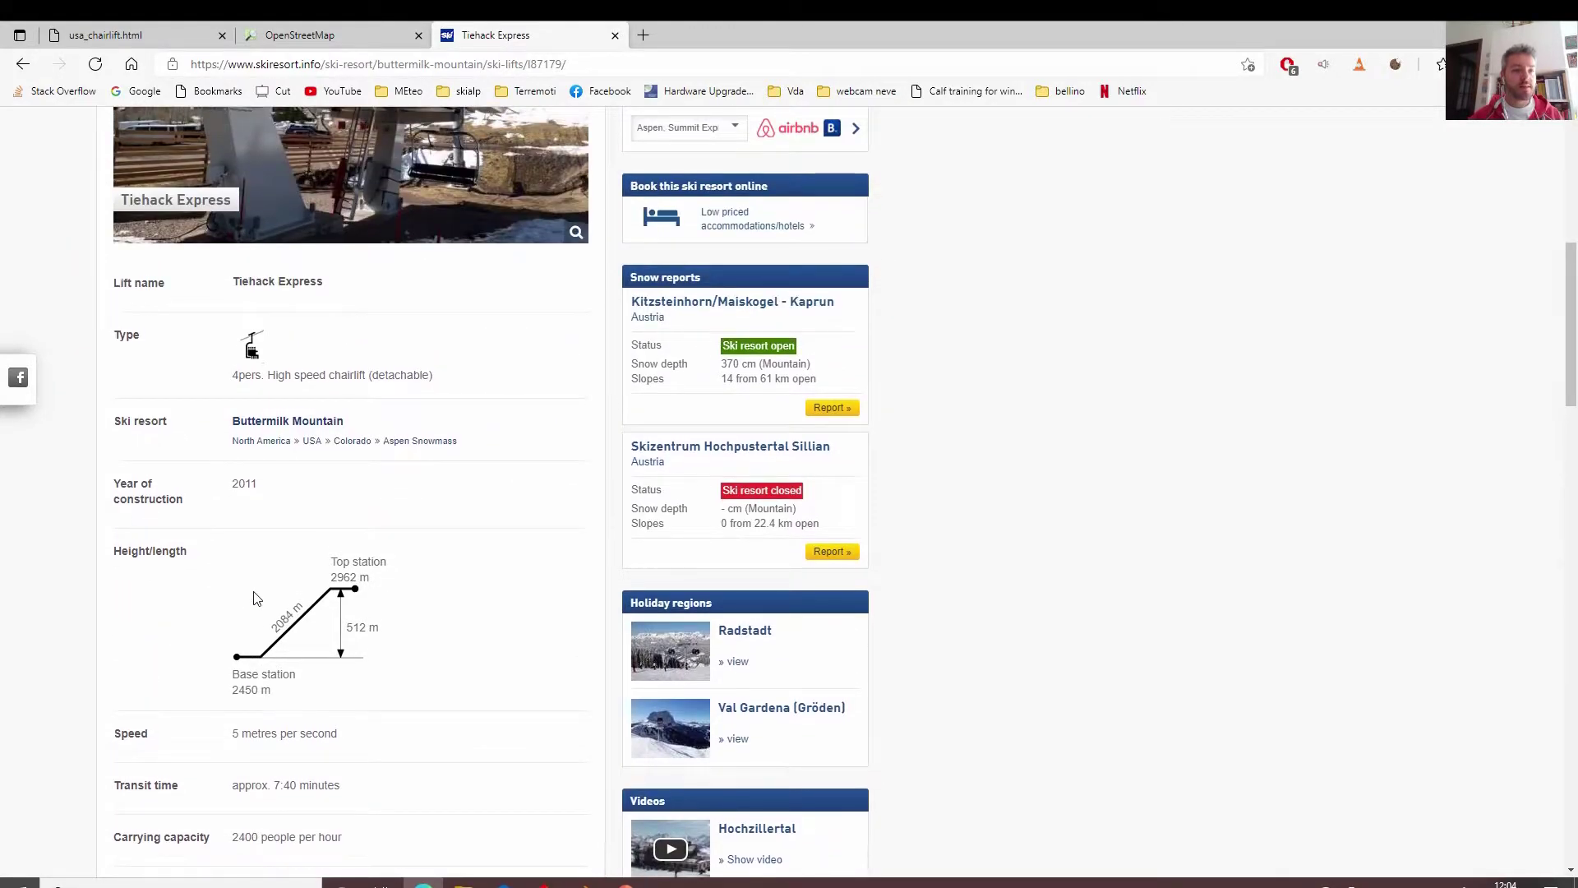
pyautogui.tripleClick(266, 374)
pyautogui.click(373, 383)
pyautogui.scroll(-2, 518, 588)
pyautogui.click(327, 33)
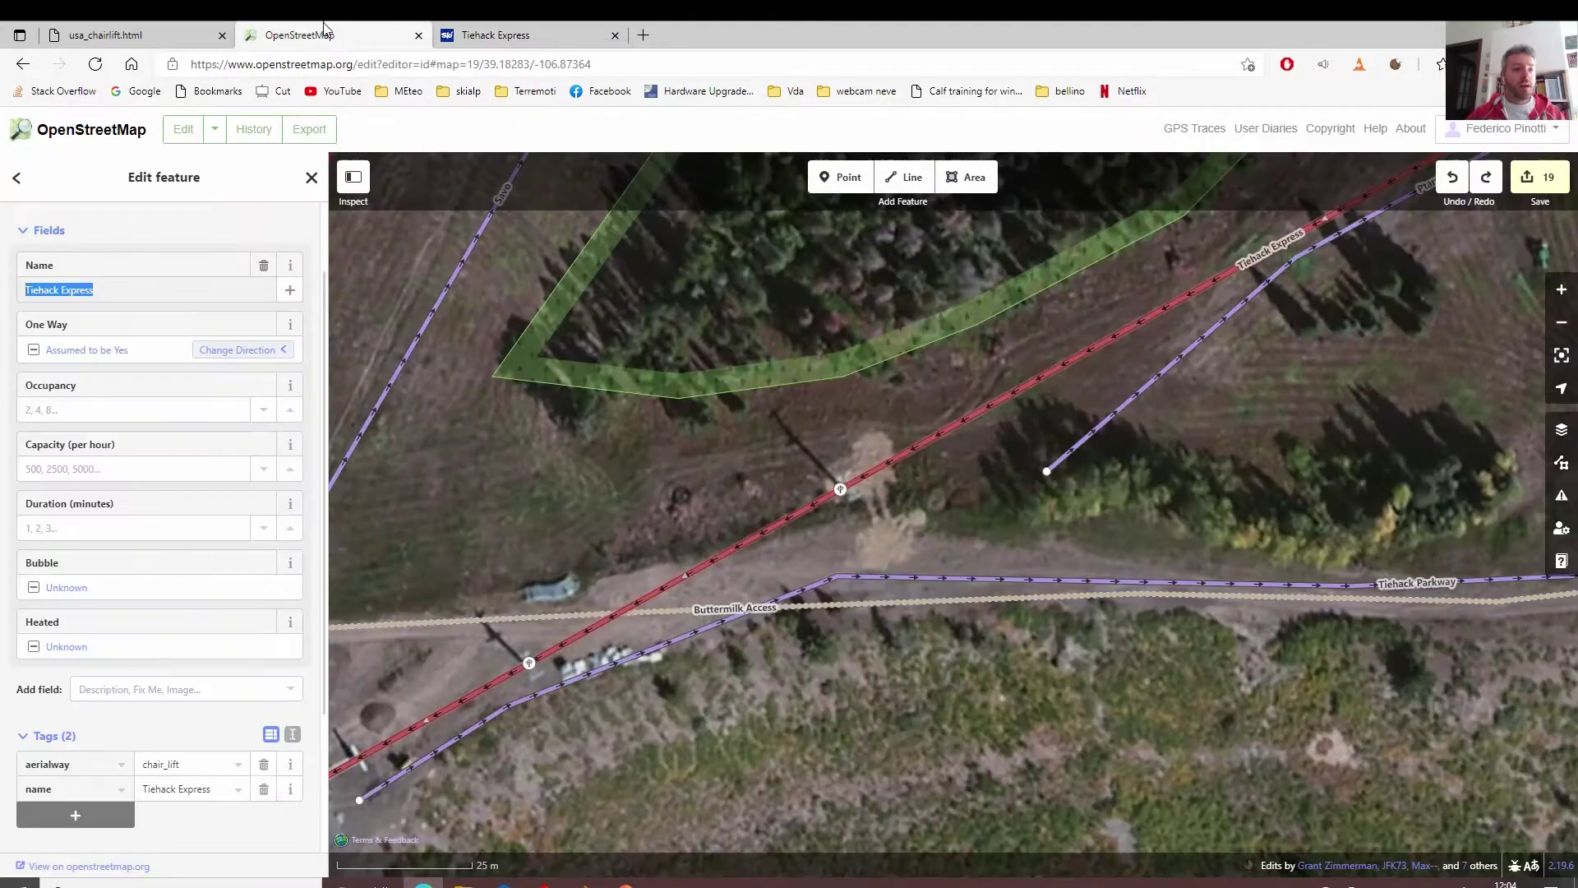
pyautogui.click(83, 403)
pyautogui.write('4')
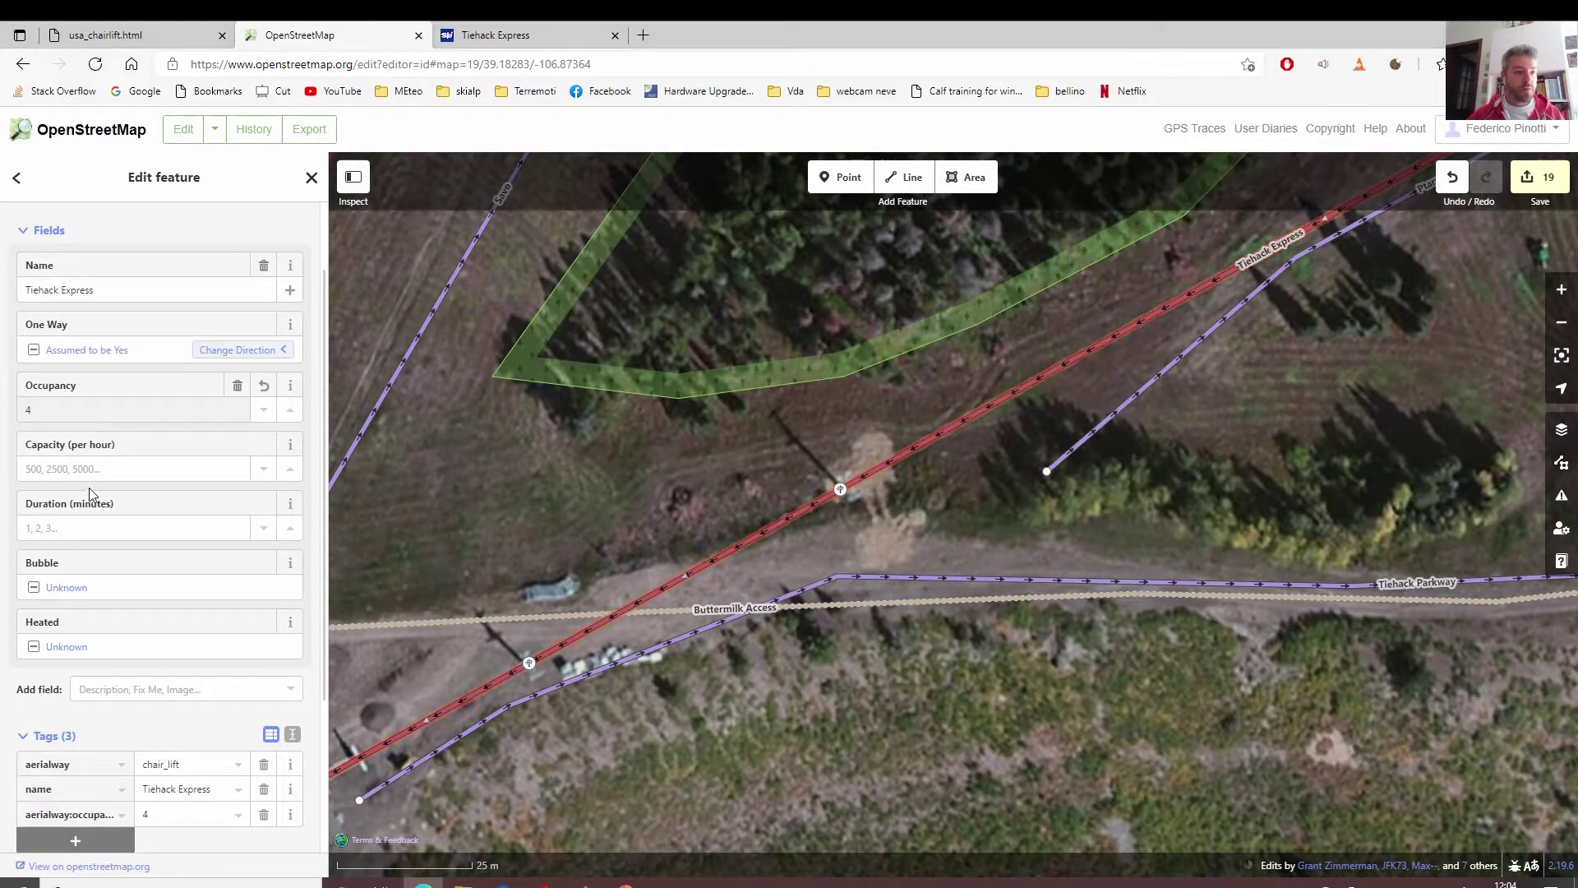
# Look up the carrying capacity on the Skiresort.info page and set the lift's Capacity (per hour) to 2400.
pyautogui.click(526, 34)
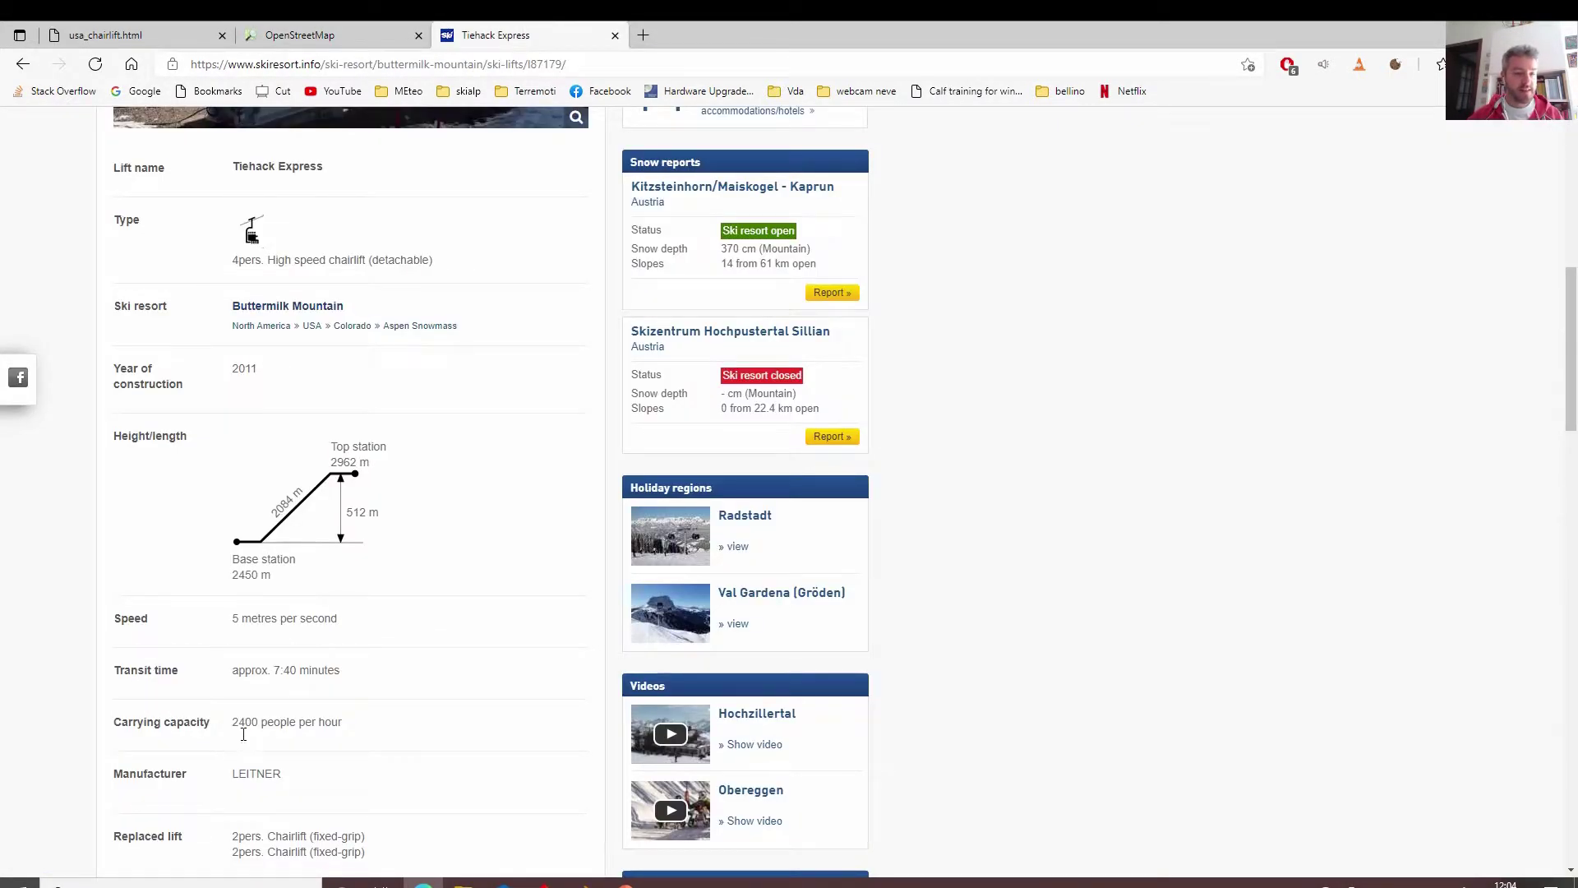
pyautogui.click(327, 34)
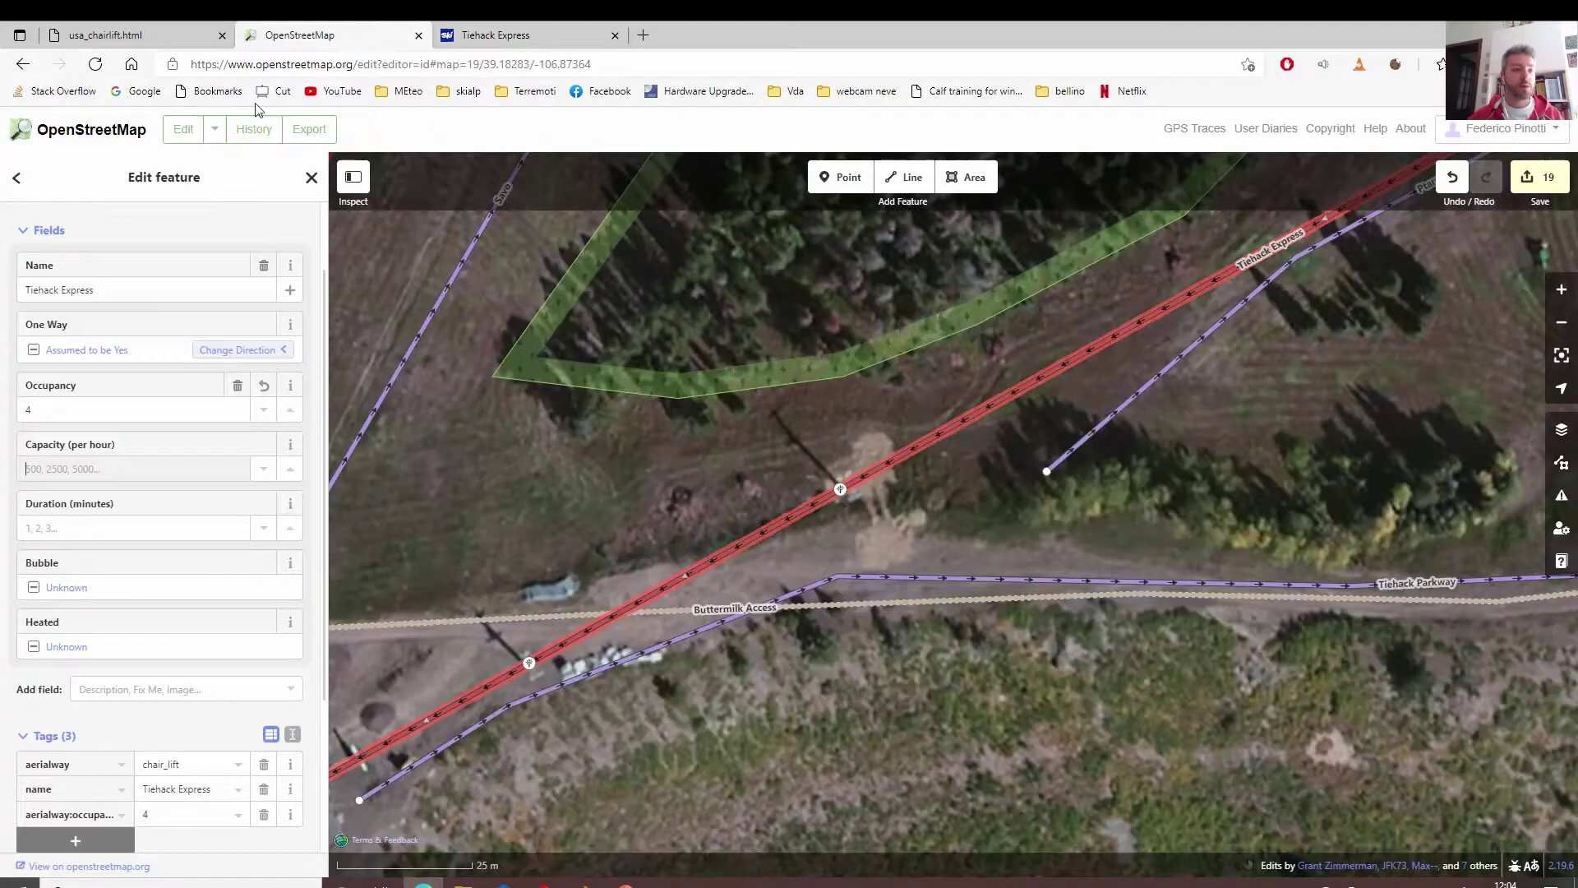
pyautogui.click(93, 475)
pyautogui.write('2400')
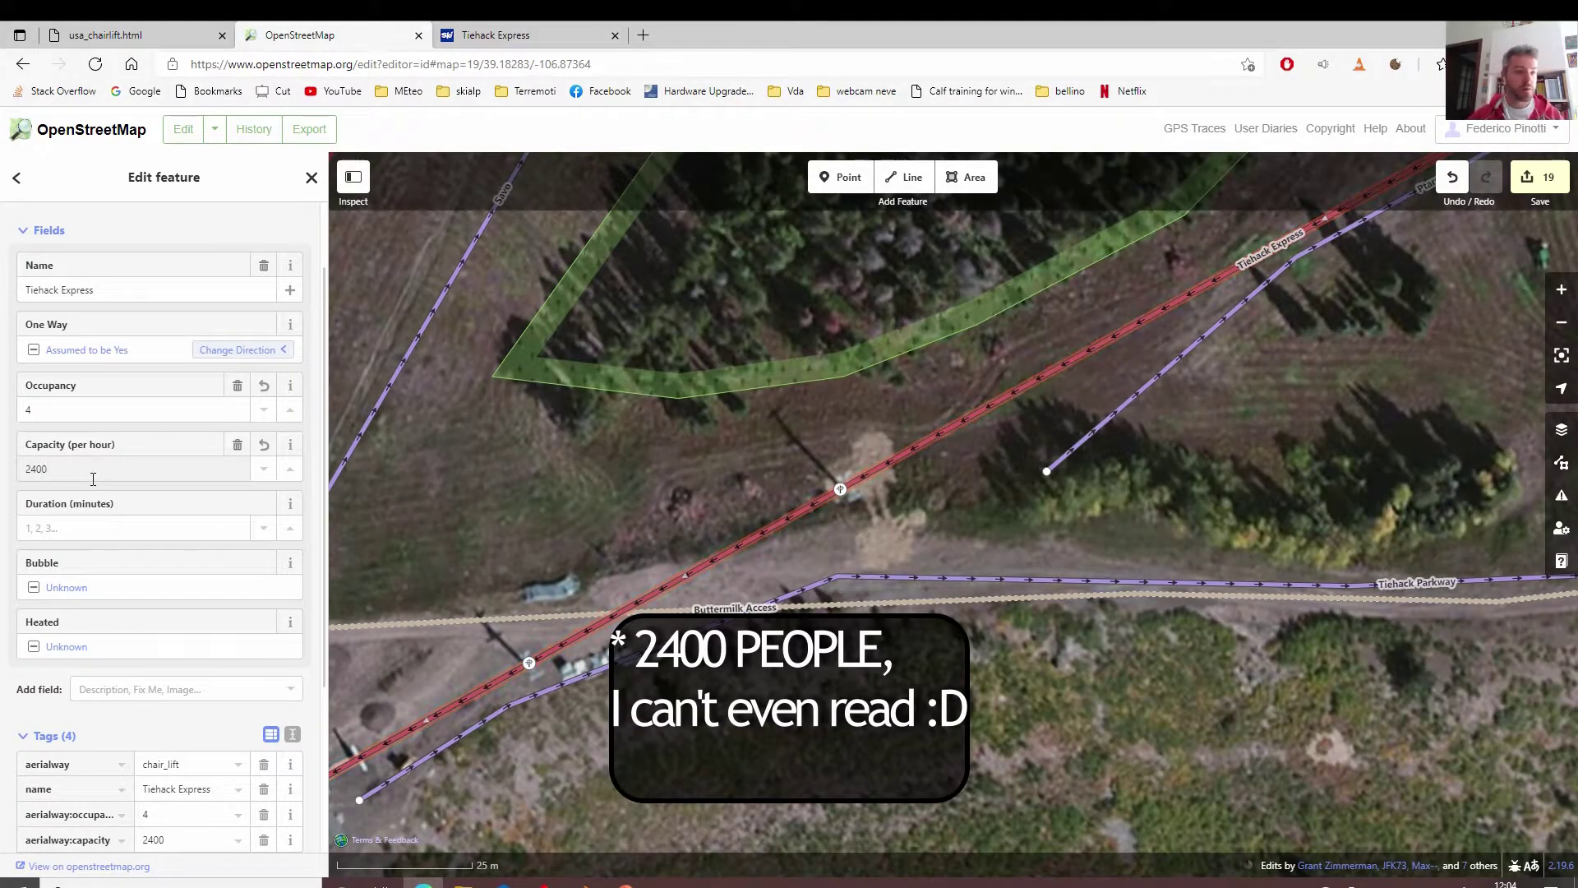
# Look up the transit time on the Skiresort.info page and enter 7:40 as the lift's Duration (minutes).
pyautogui.click(510, 31)
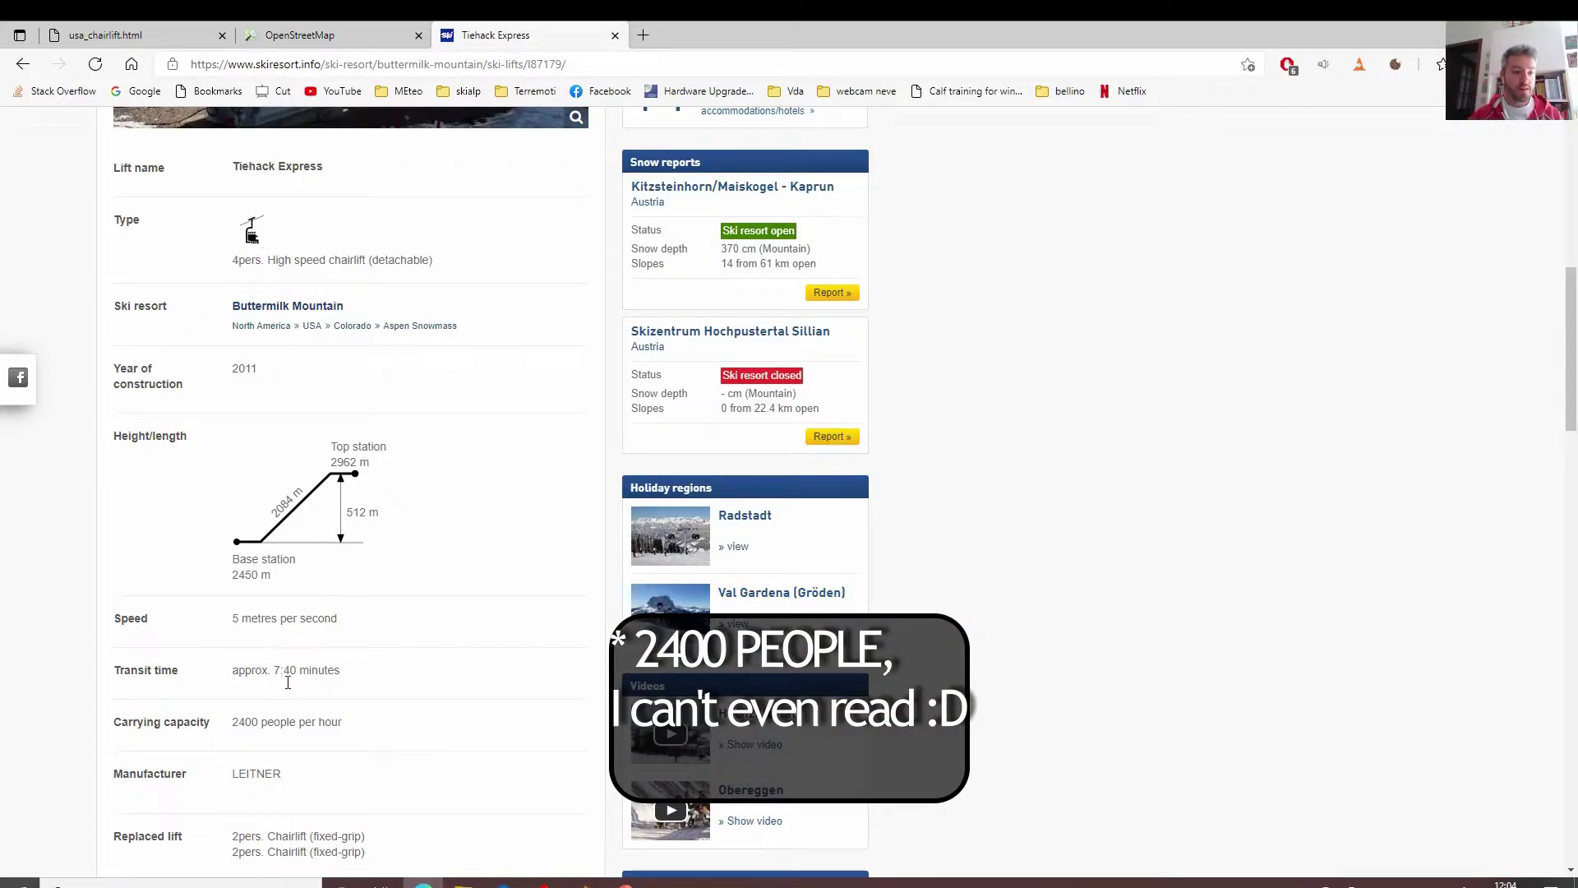
pyautogui.click(326, 34)
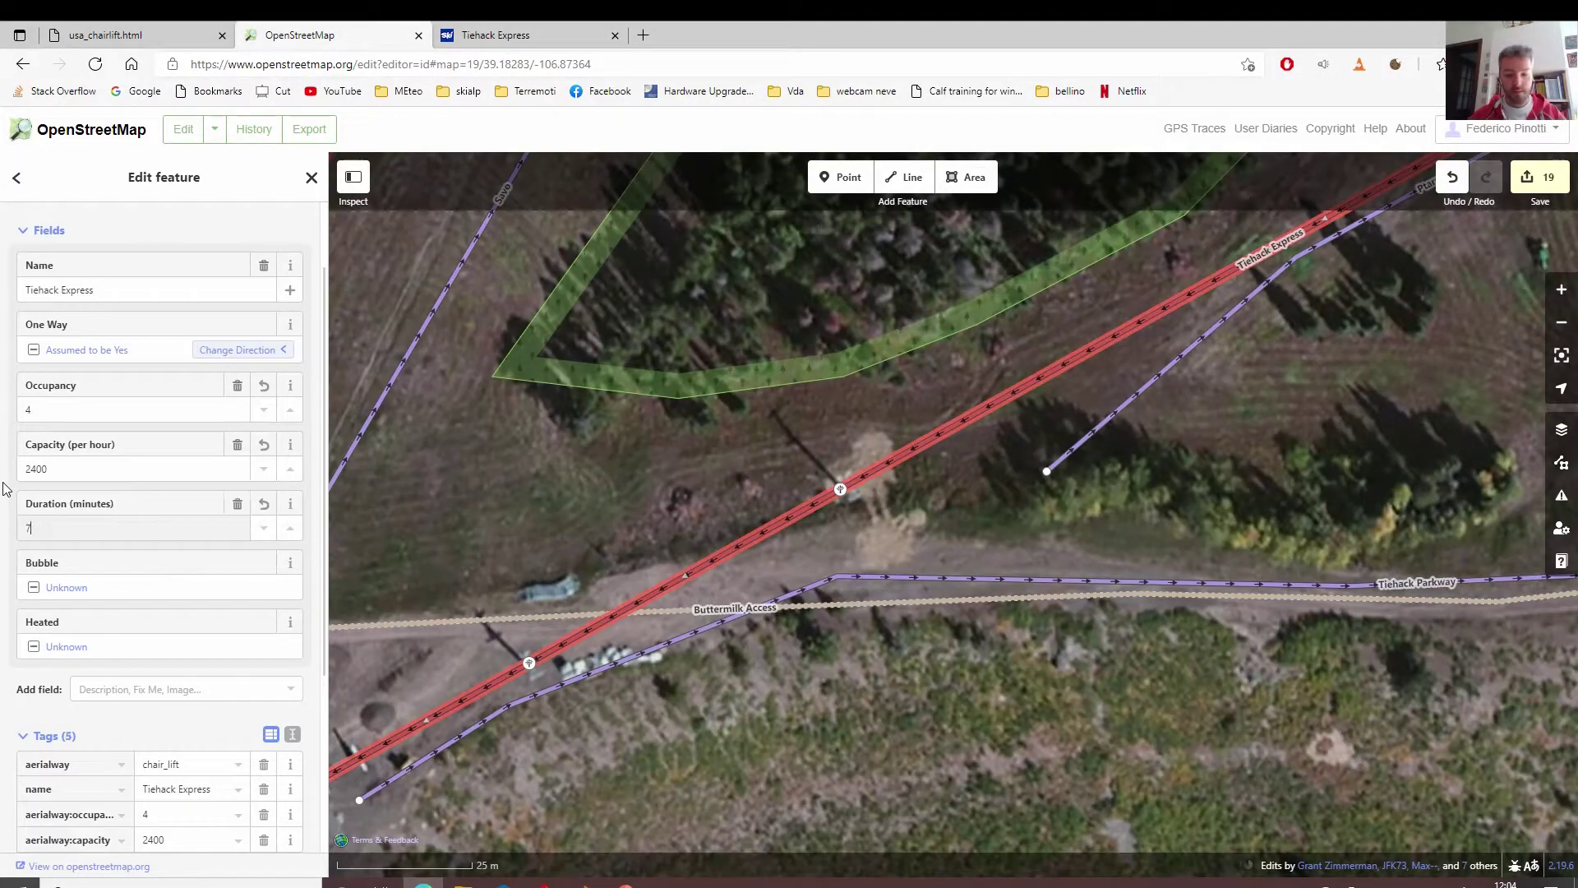
pyautogui.write(':40')
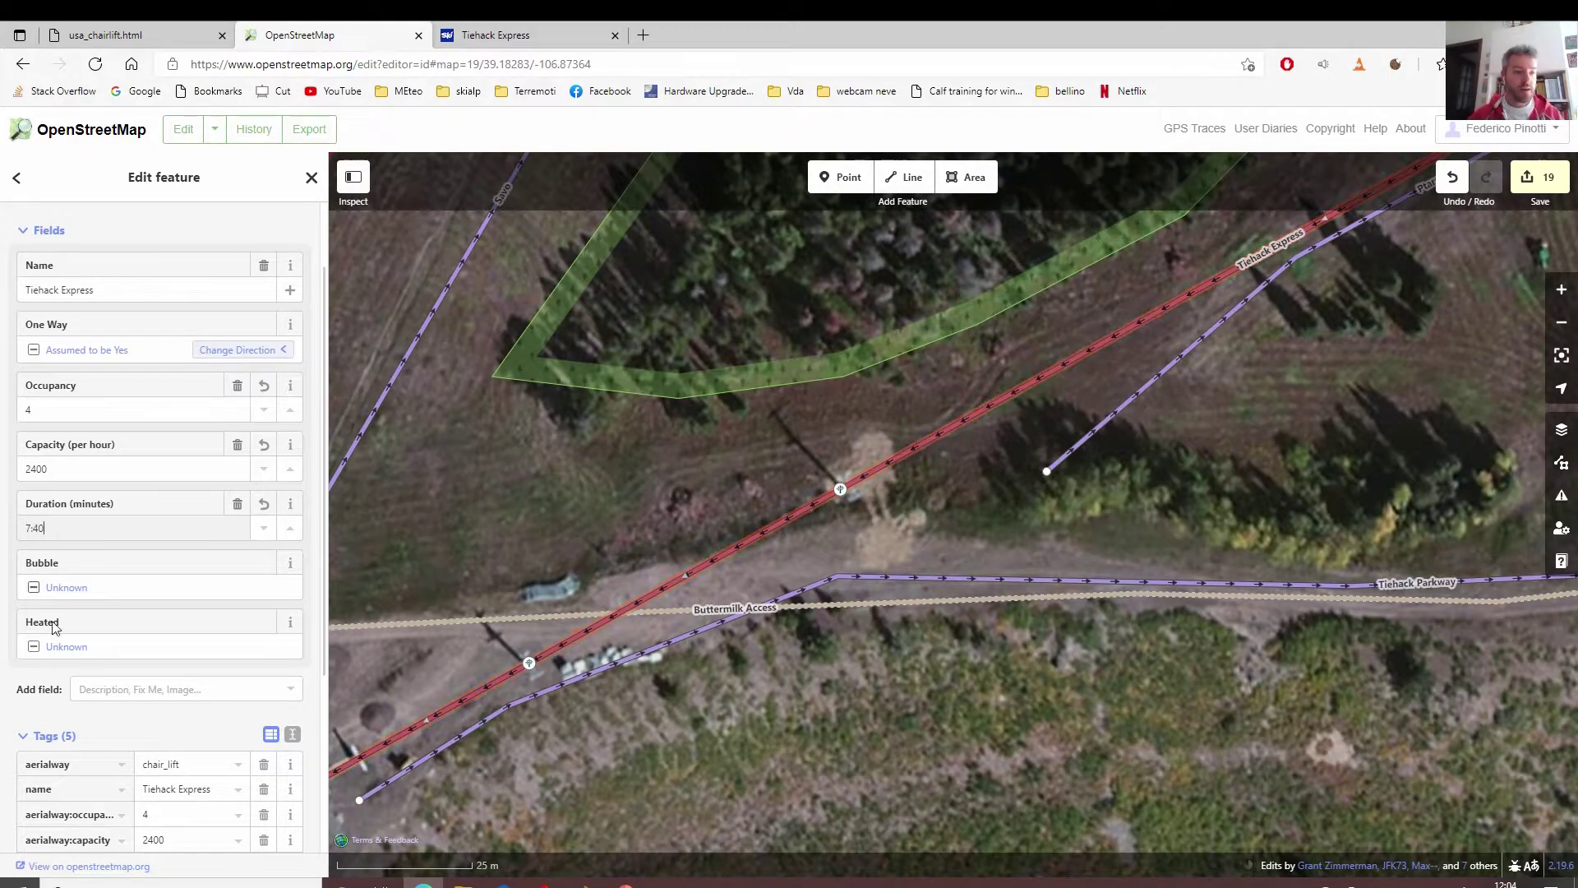
# Recheck the lift's specifications on the Skiresort.info page and set its Duration (minutes) to 7 in OpenStreetMap.
pyautogui.click(477, 34)
pyautogui.scroll(-3, 427, 520)
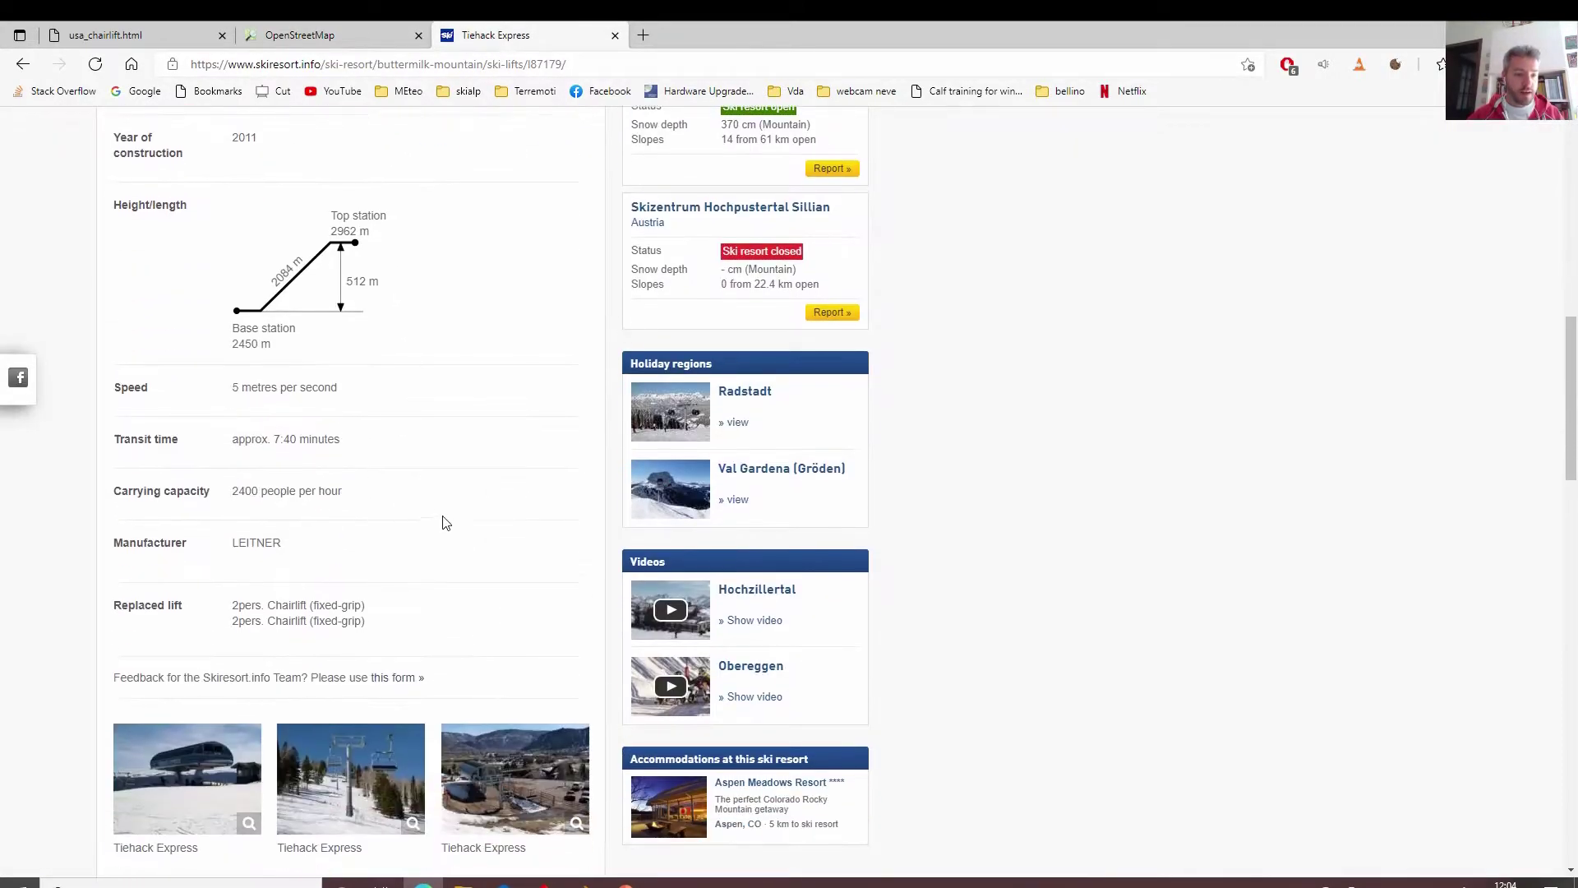
pyautogui.scroll(4, 451, 566)
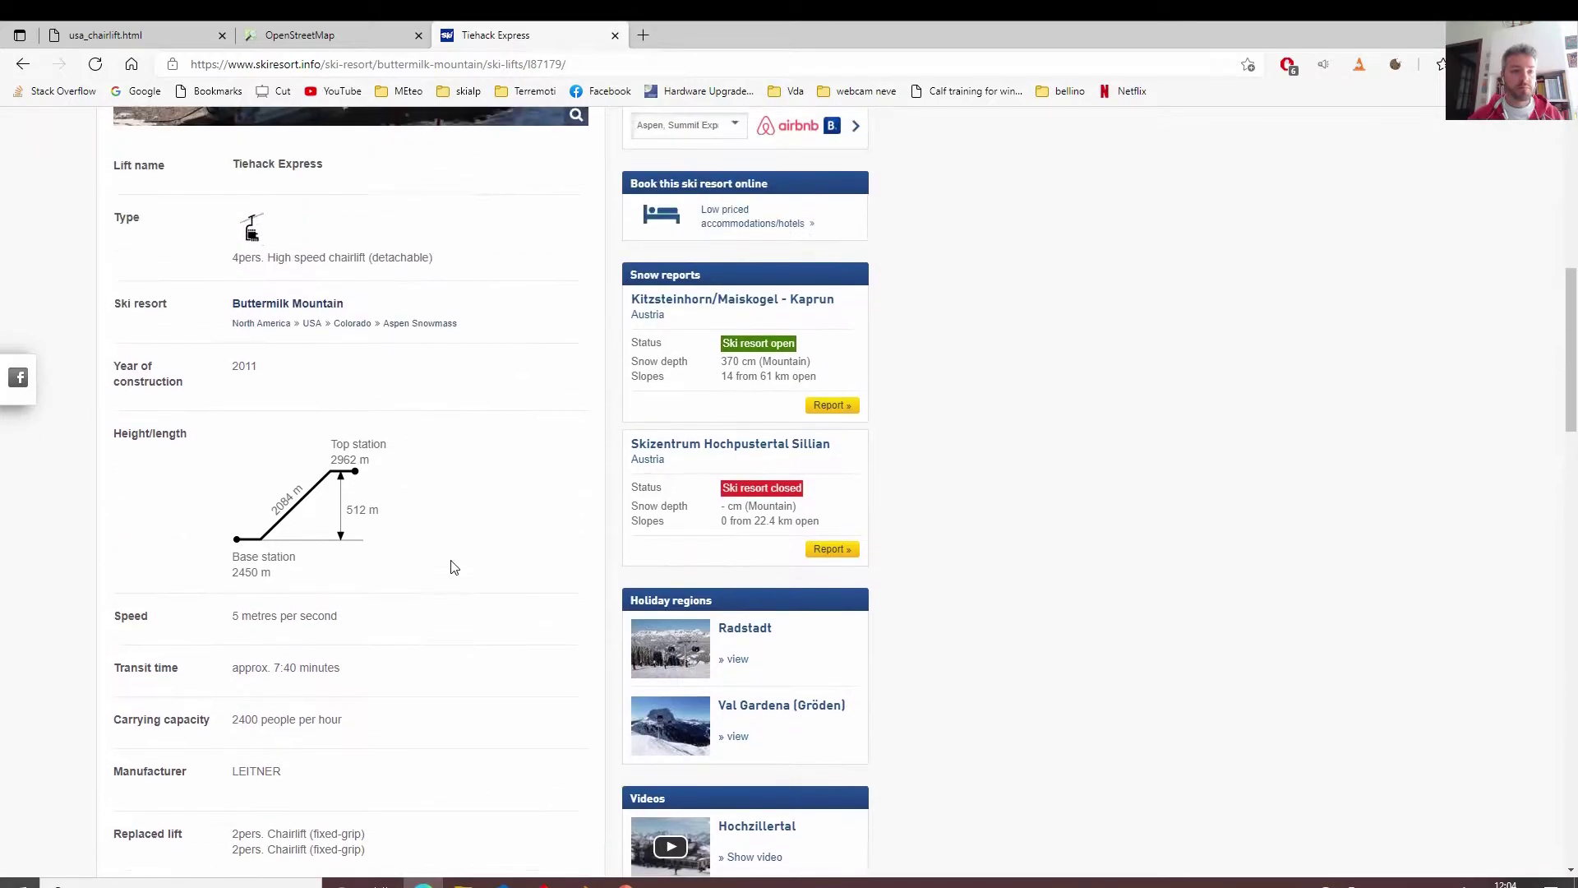
pyautogui.click(291, 28)
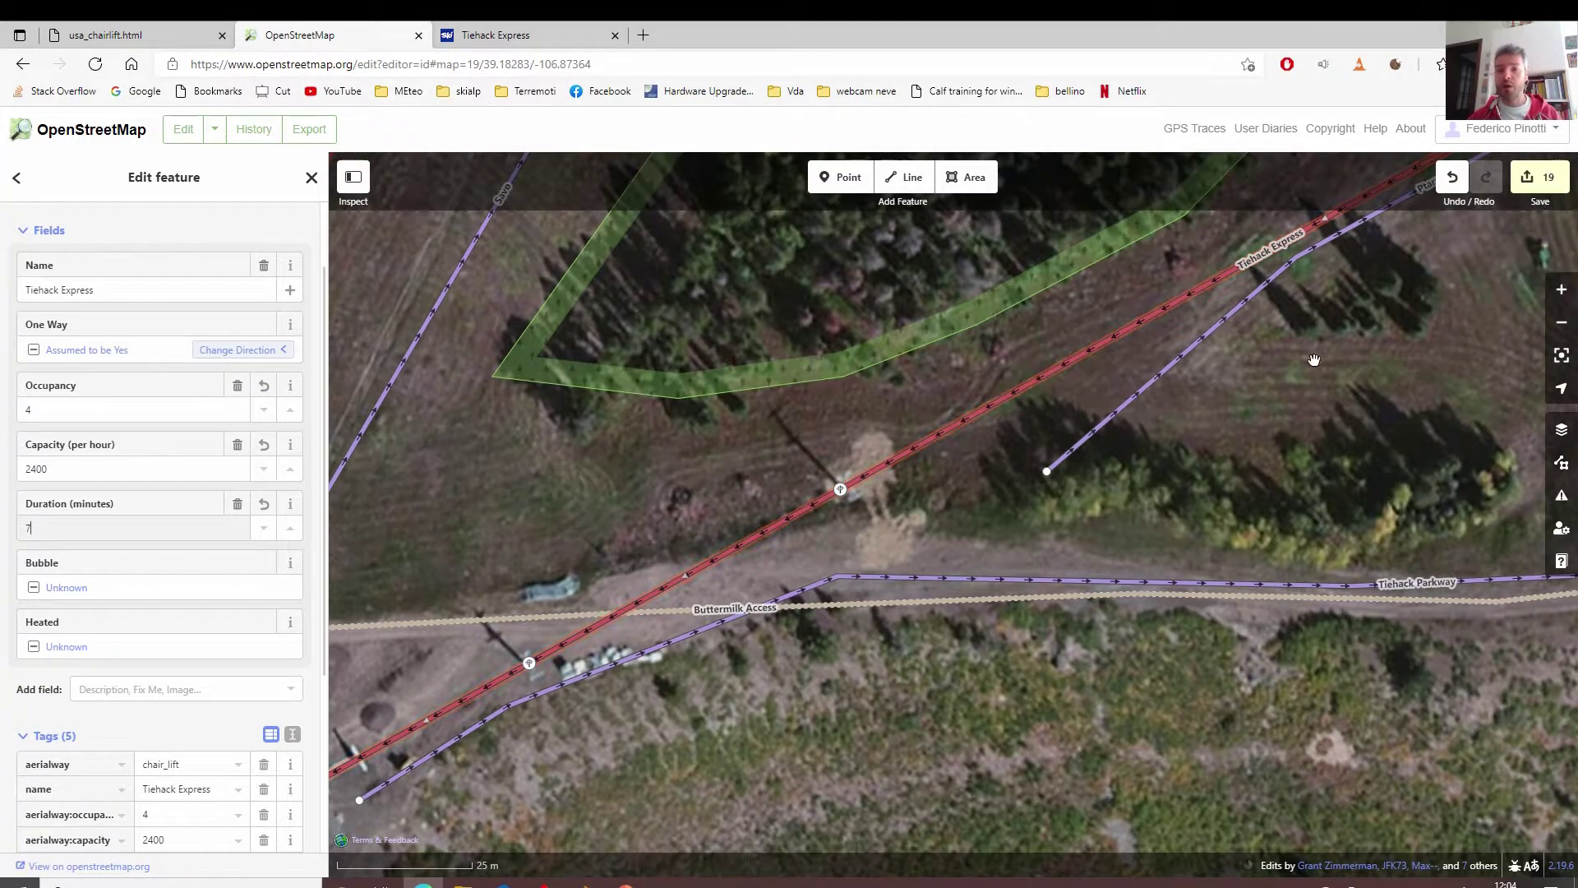
# Follow the Tiehack Express line across the map and check the chairlift markers in usa_chairlift.html.
pyautogui.scroll(-5, 1241, 427)
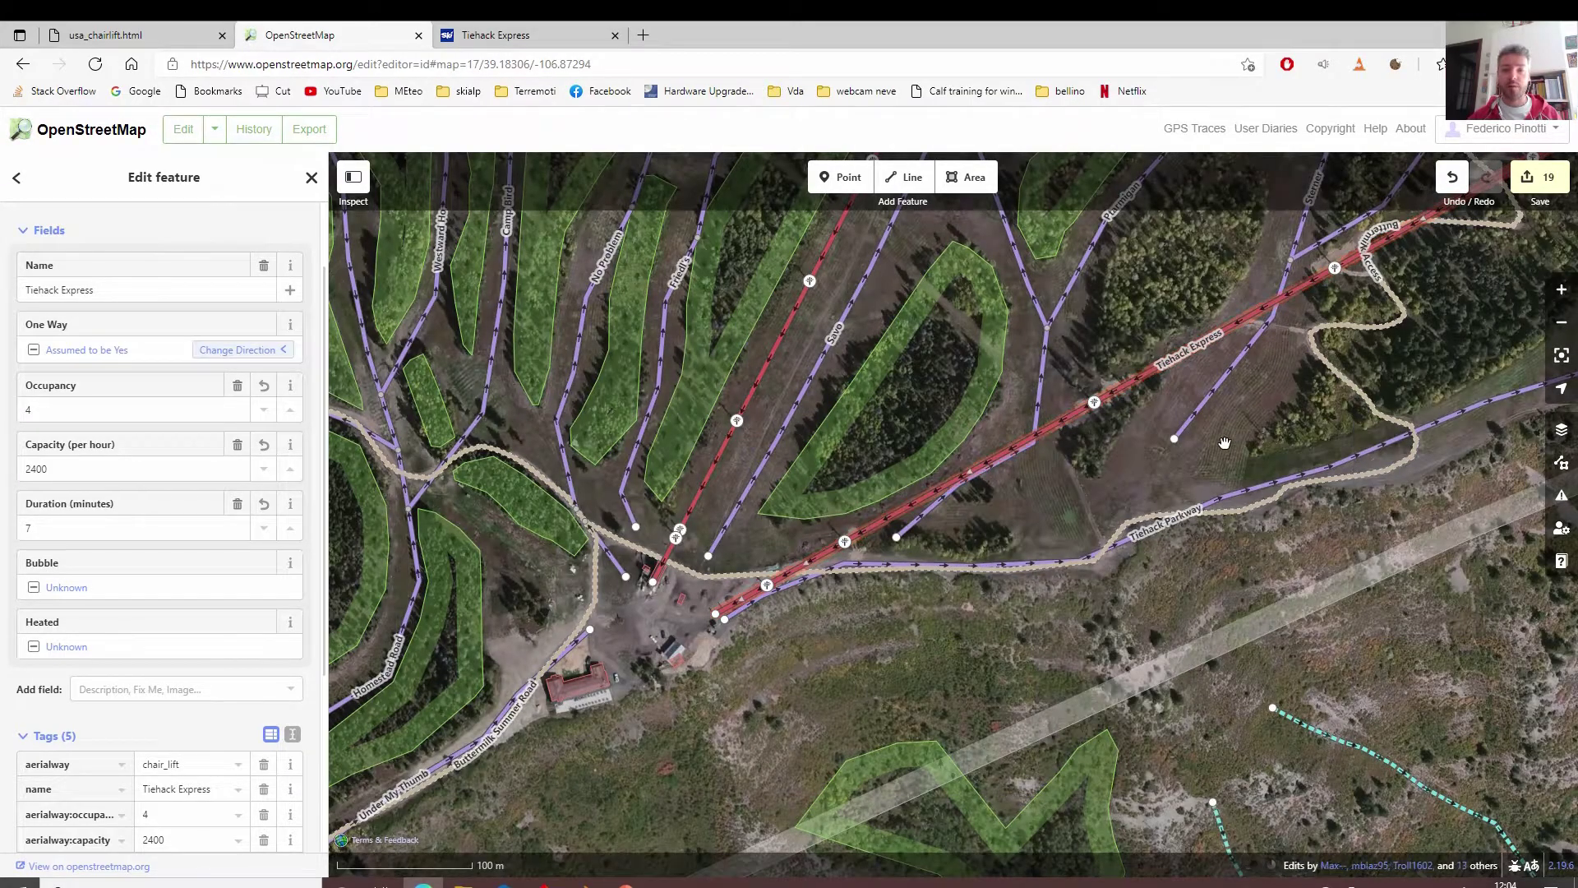
pyautogui.moveTo(1252, 430); pyautogui.dragTo(585, 505)
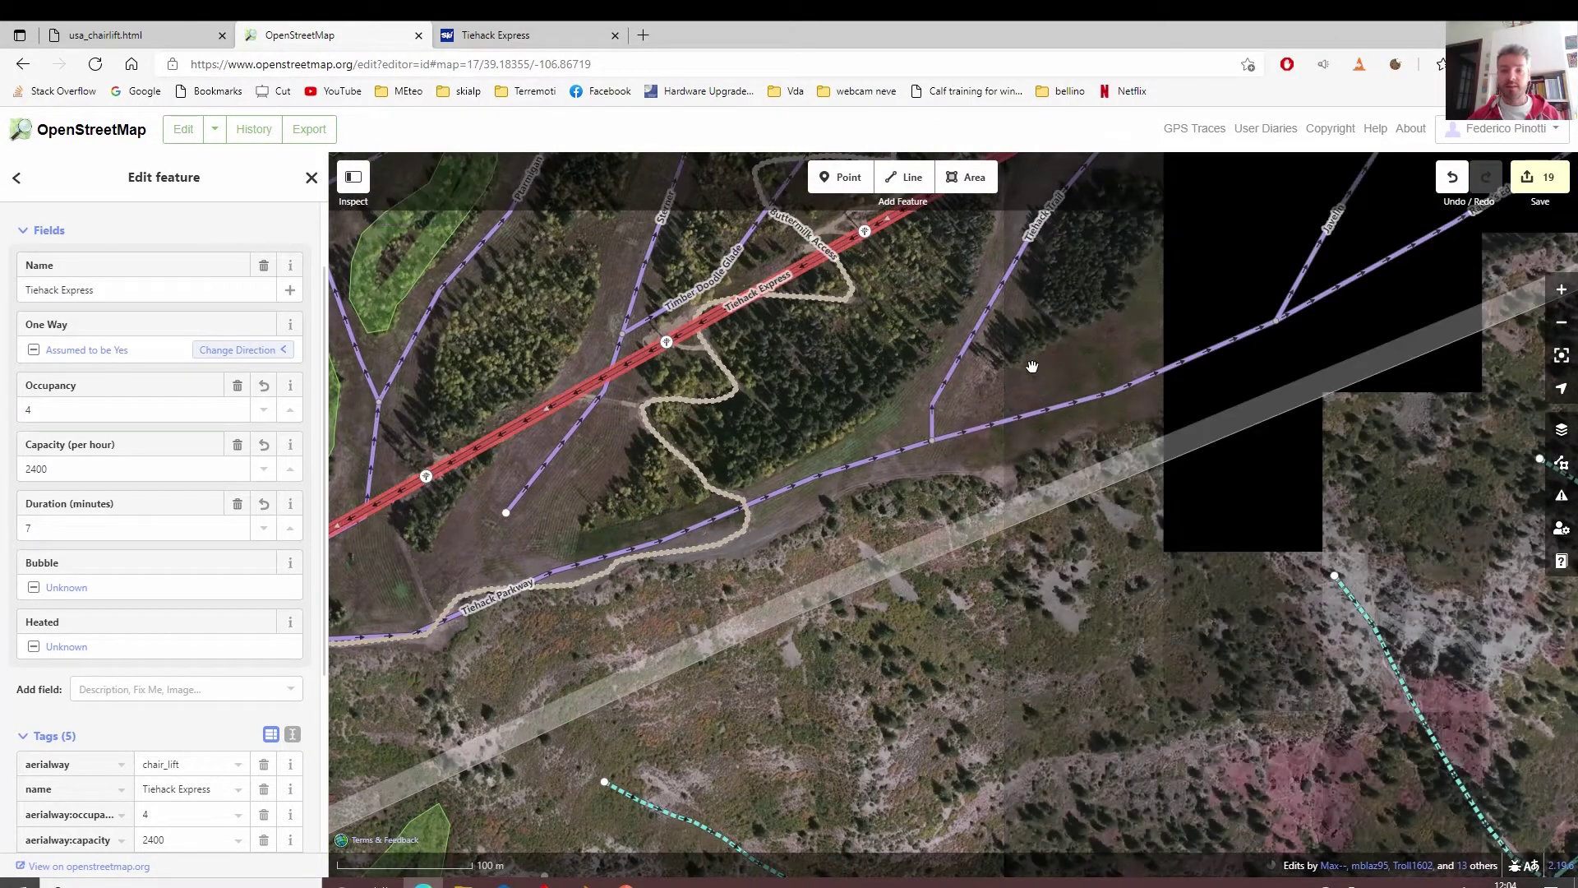
pyautogui.scroll(-2, 1053, 365)
pyautogui.moveTo(1163, 451); pyautogui.dragTo(795, 728)
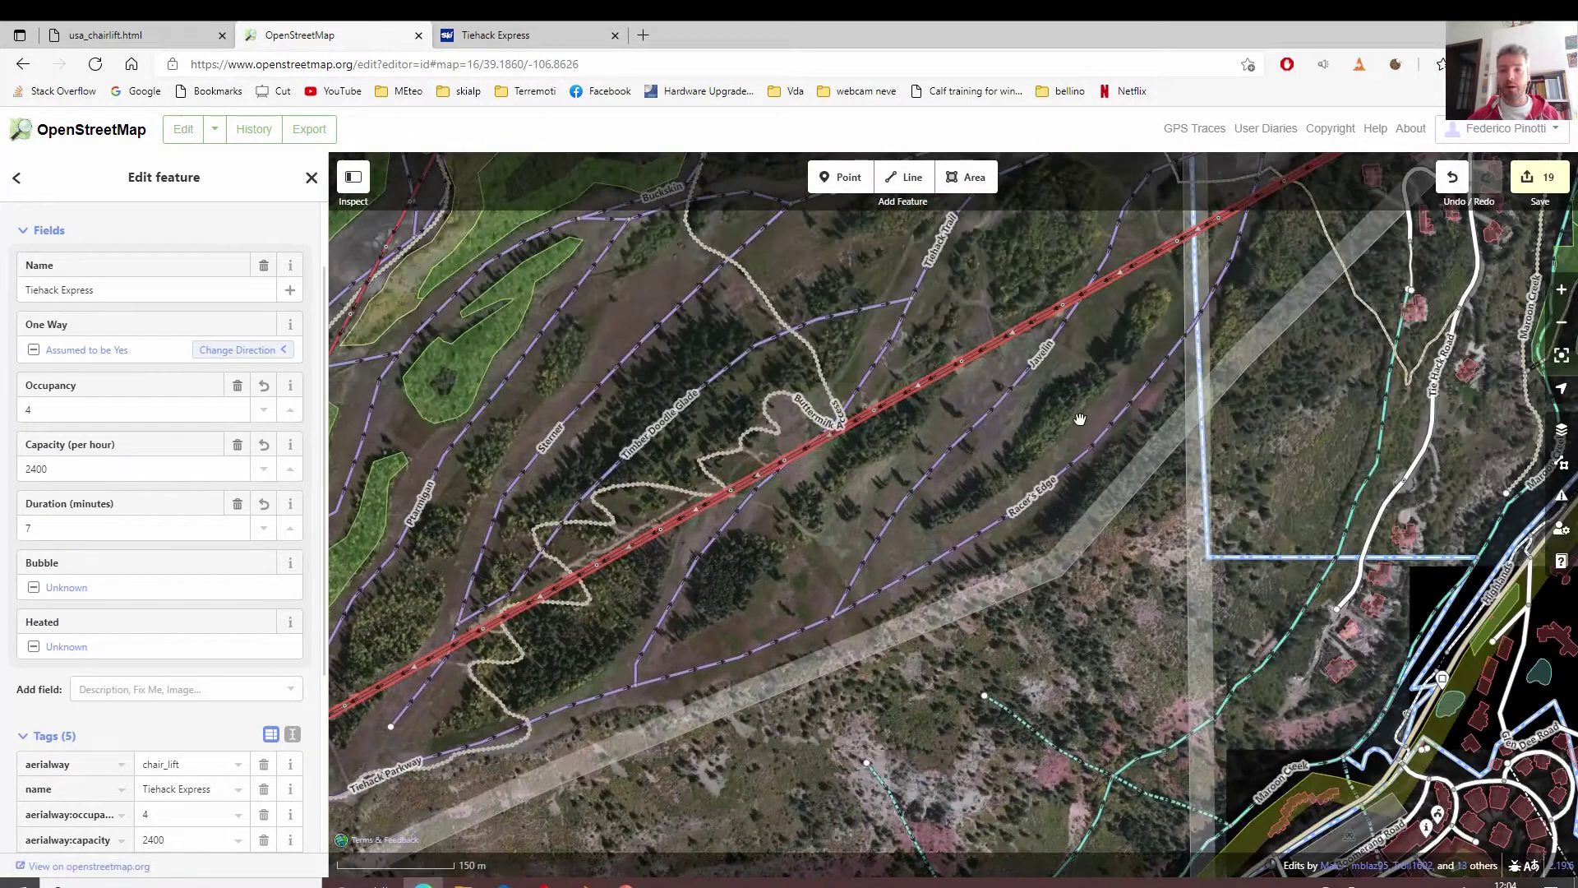
pyautogui.hscroll(5, 1085, 414)
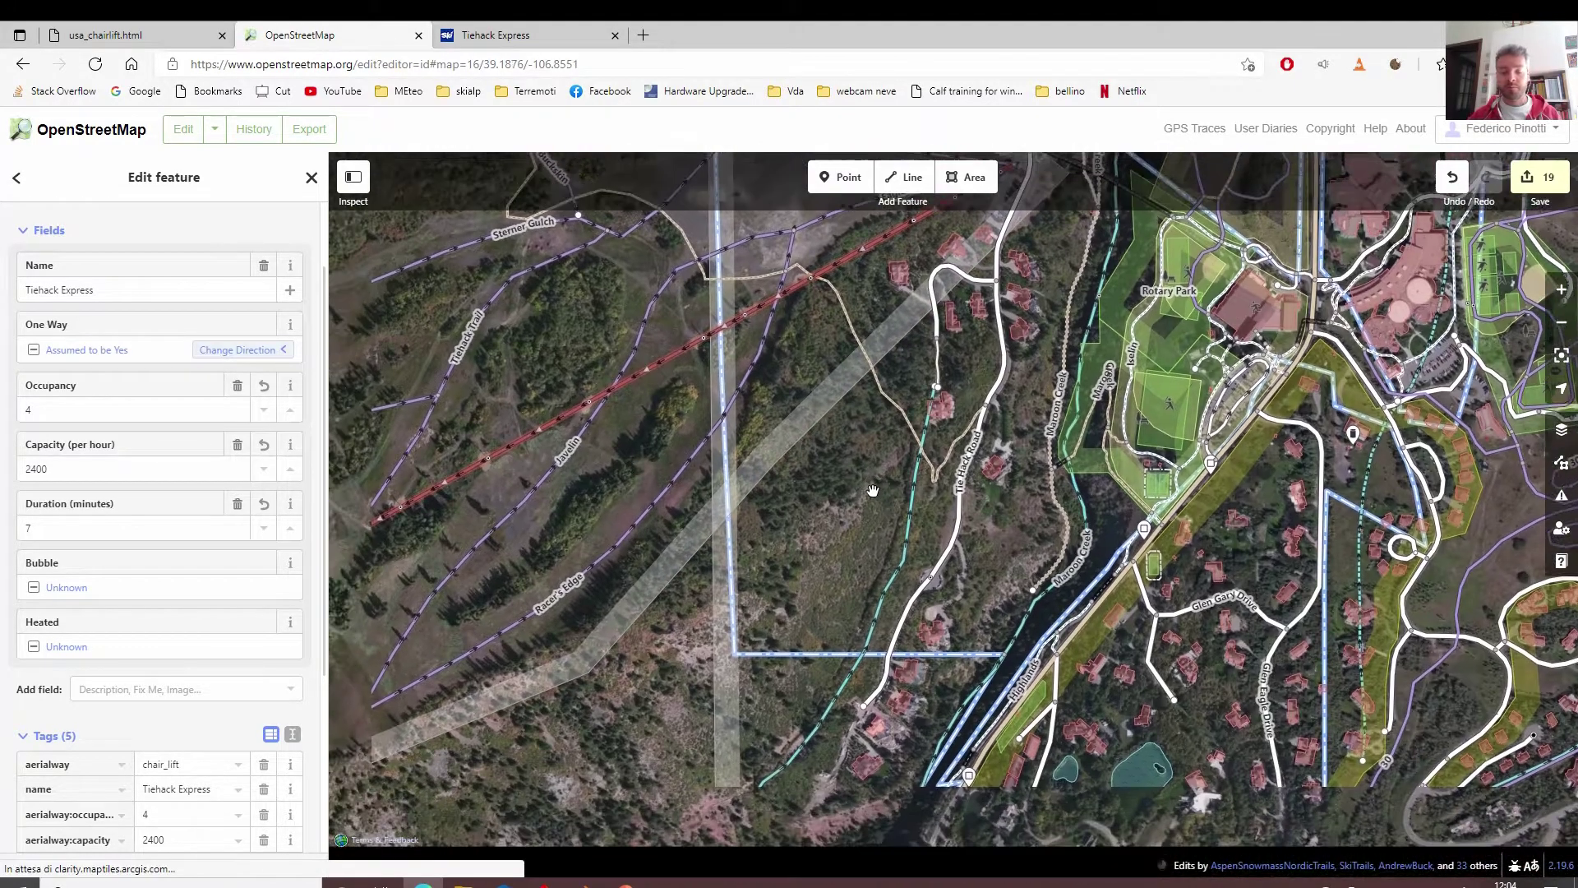
pyautogui.scroll(-3, 871, 469)
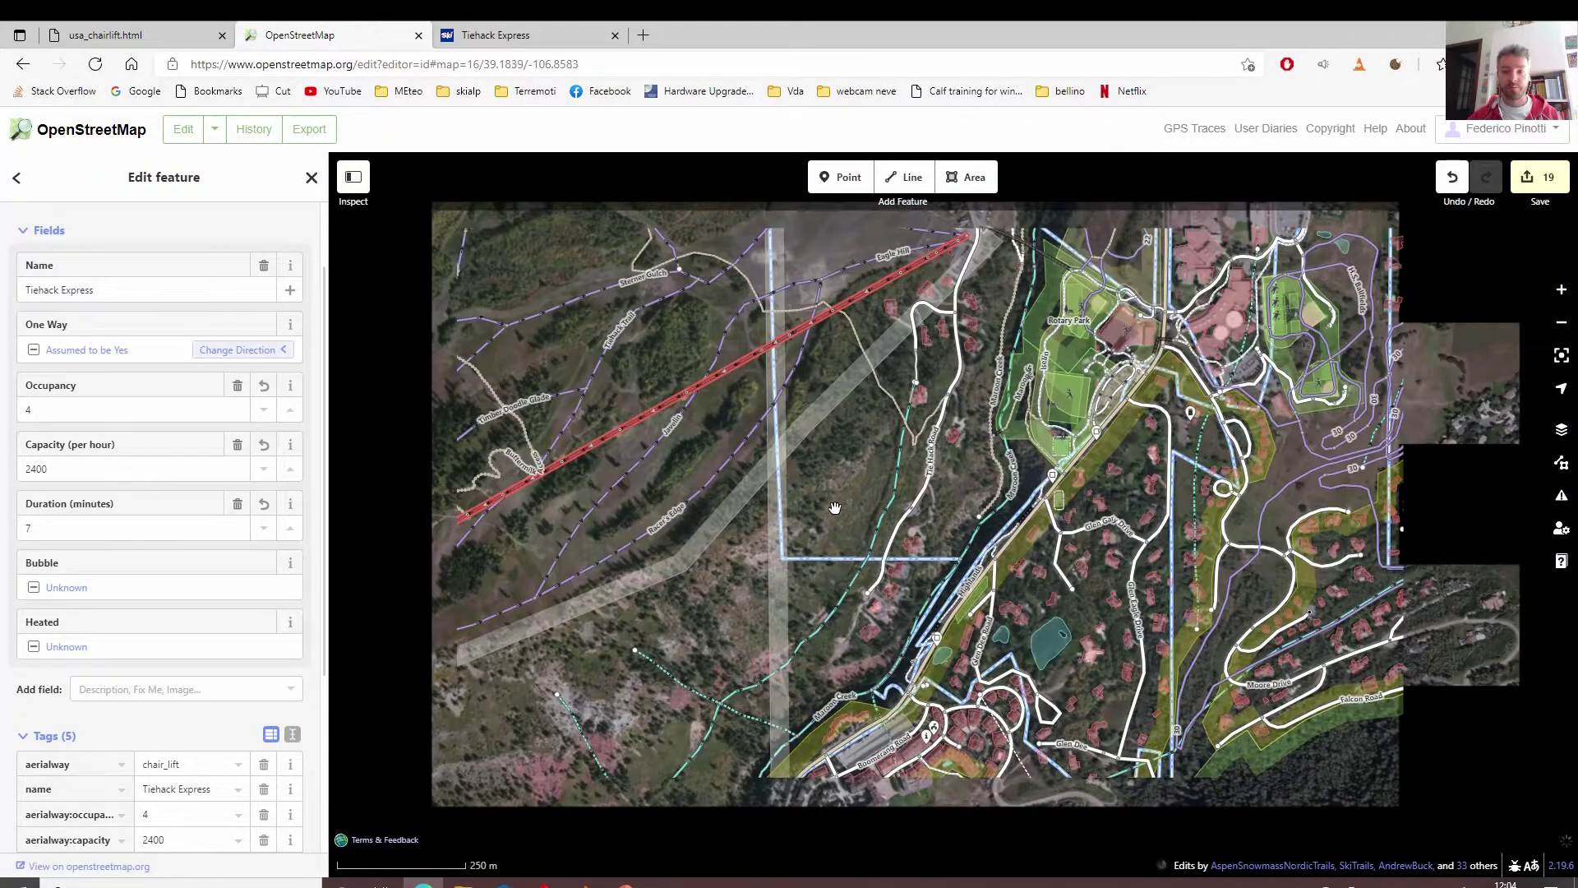
pyautogui.scroll(-2, 769, 551)
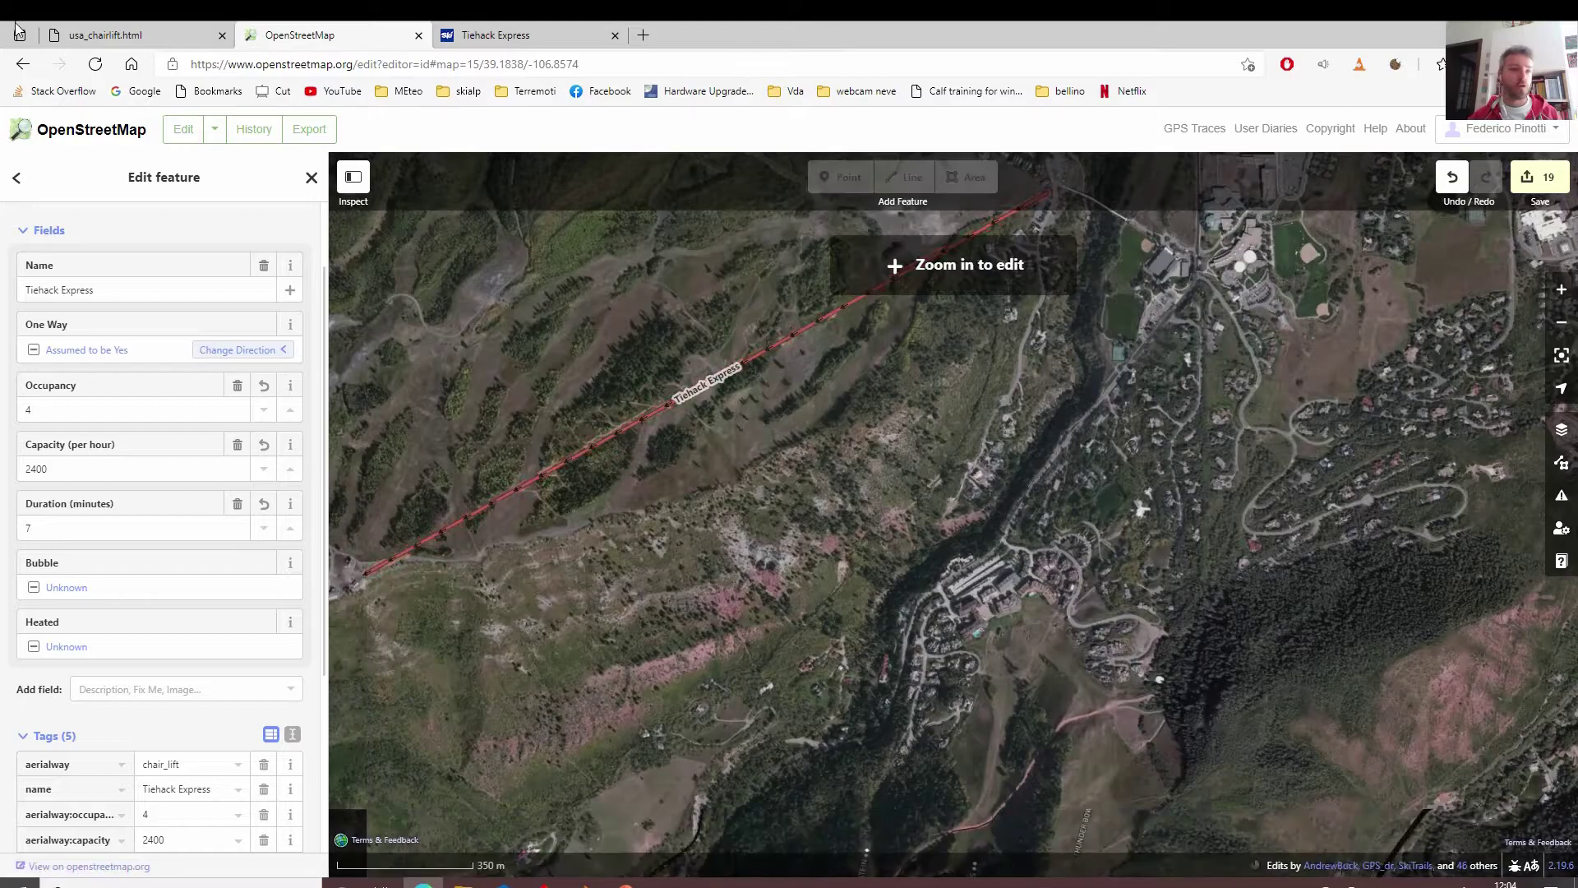
pyautogui.click(157, 33)
pyautogui.click(378, 35)
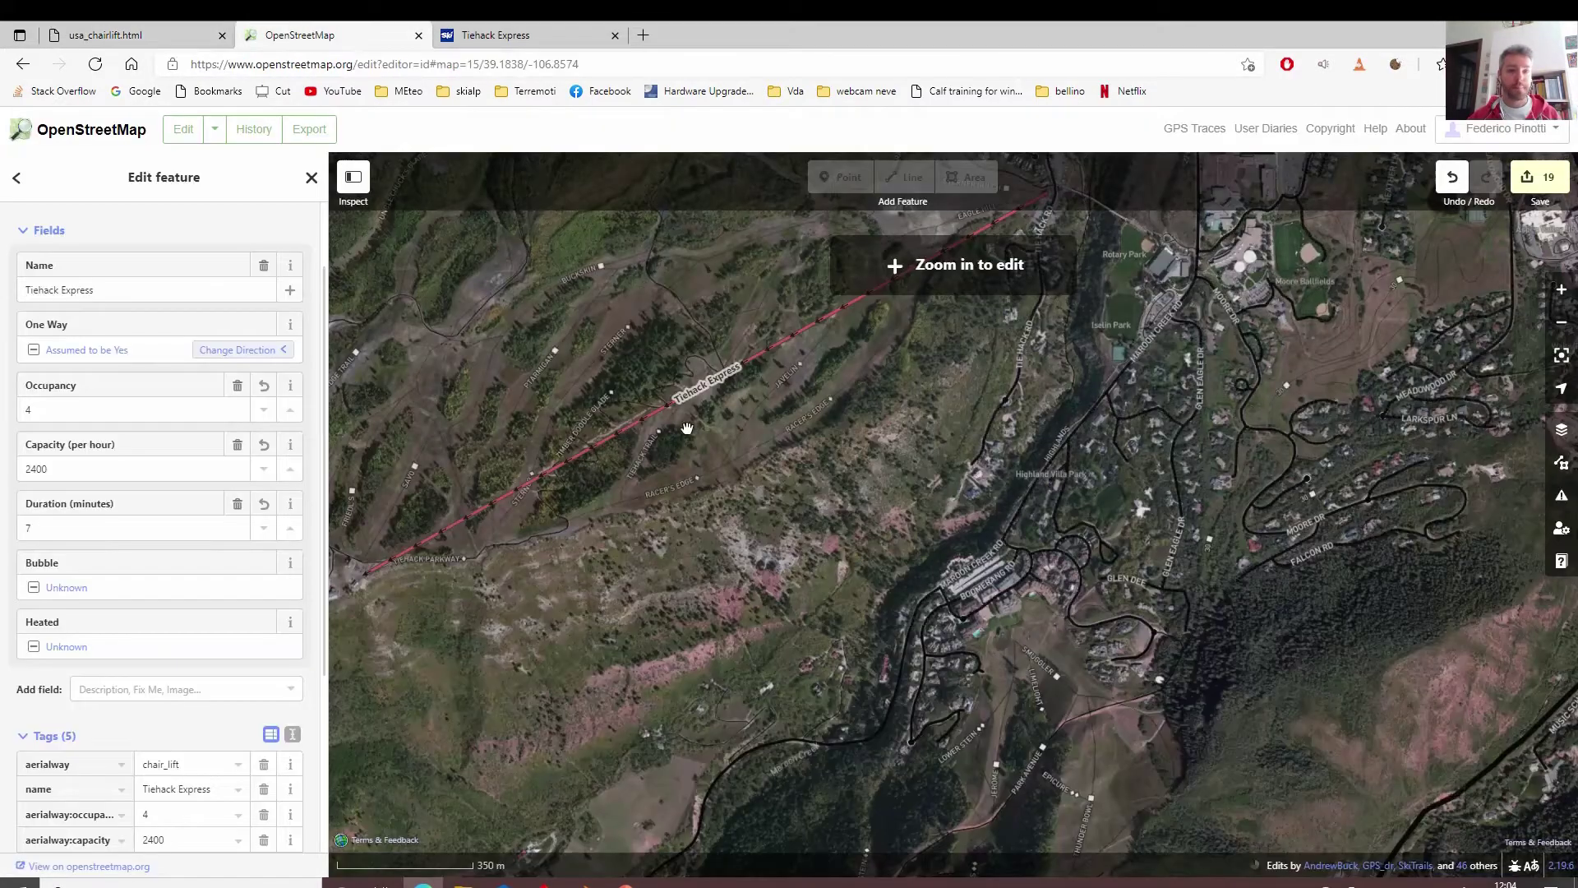
# Find and select the West Buttermilk Express chairlift in OpenStreetMap and look up its marker in usa_chairlift.html.
pyautogui.scroll(5, 633, 510)
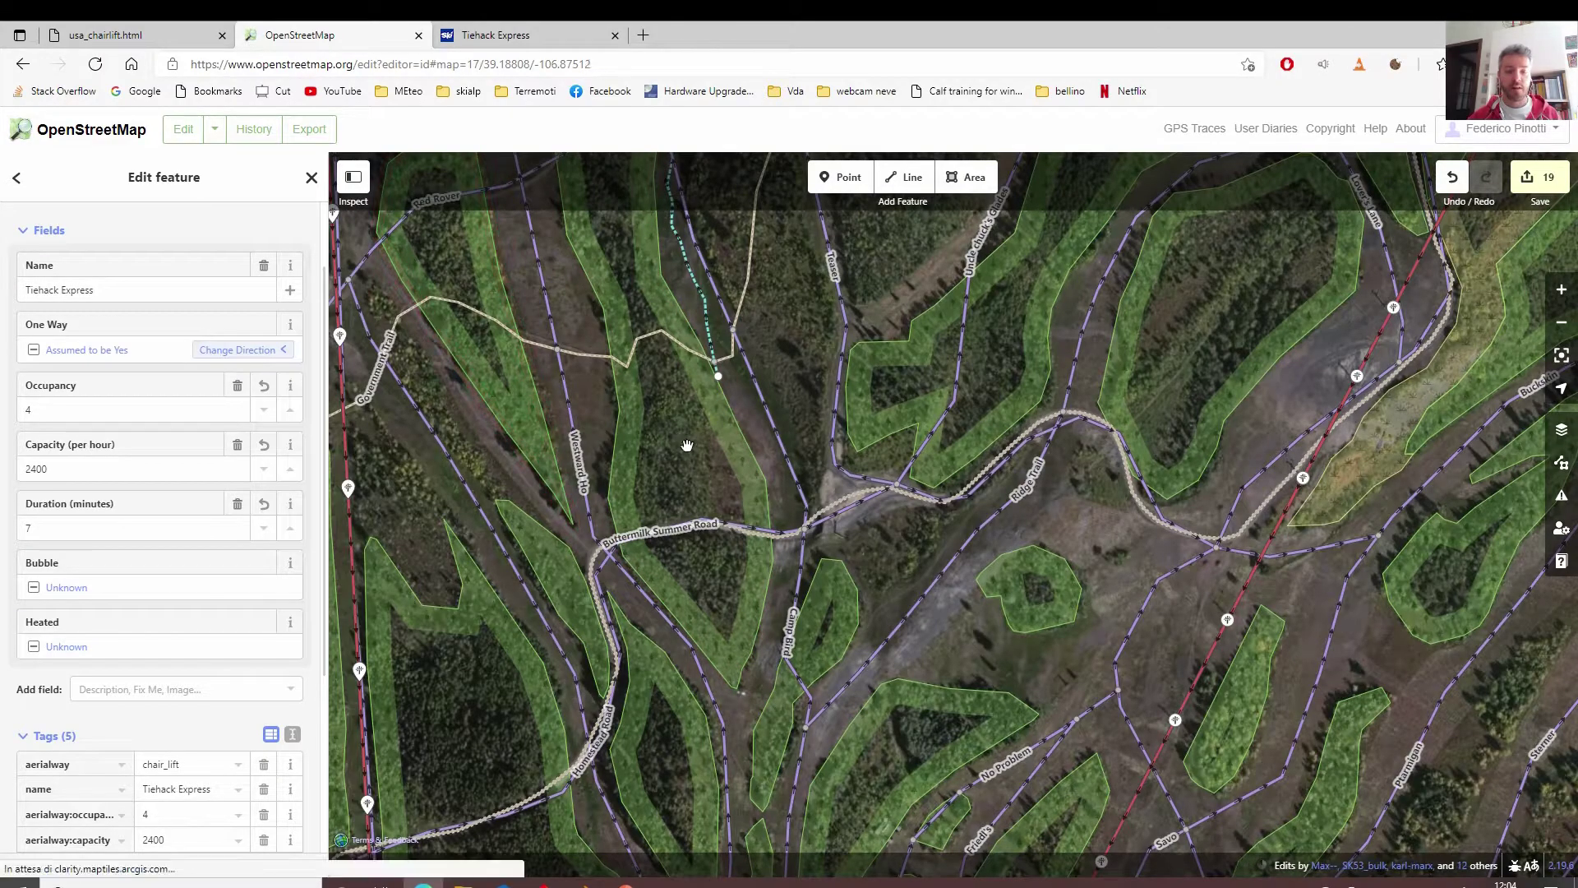
pyautogui.moveTo(535, 476); pyautogui.dragTo(916, 444)
pyautogui.moveTo(821, 342); pyautogui.dragTo(683, 625)
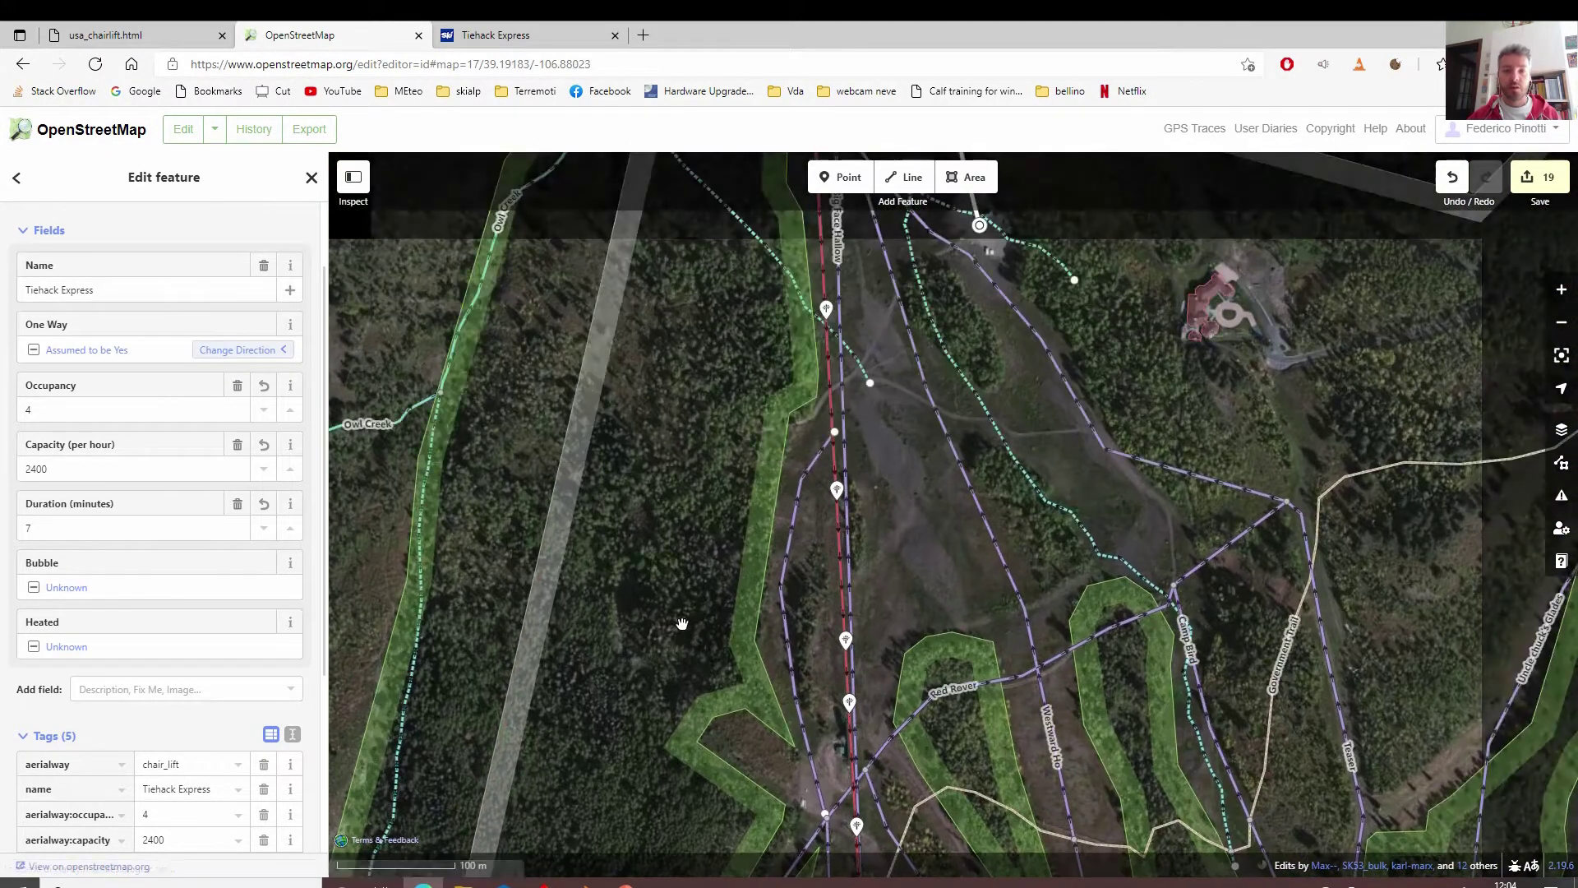
pyautogui.moveTo(680, 466); pyautogui.dragTo(629, 747)
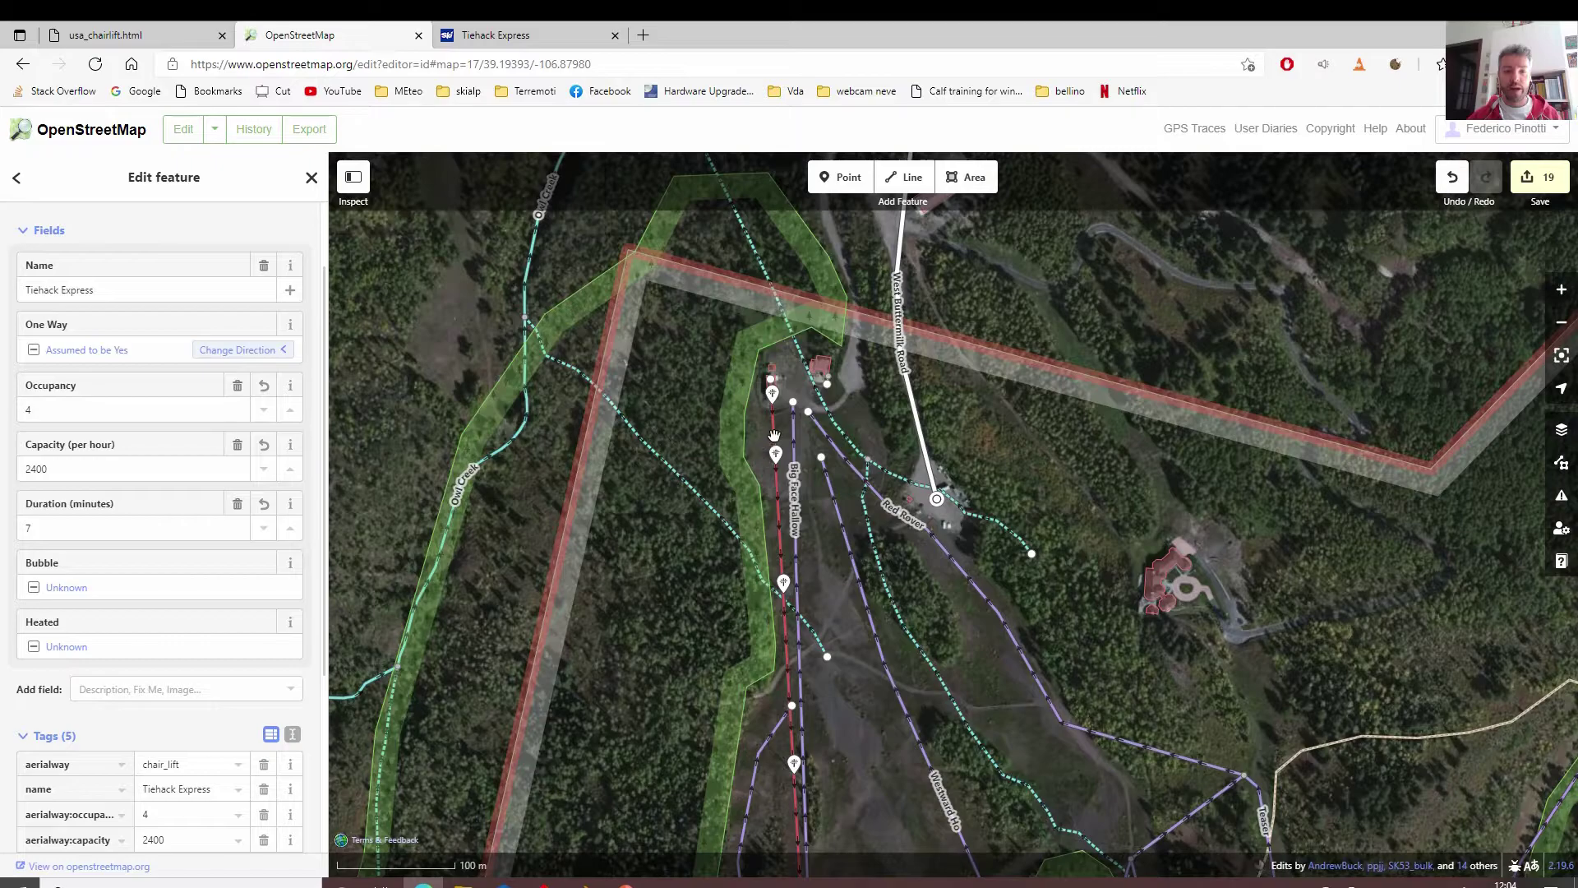
pyautogui.click(774, 426)
pyautogui.scroll(2, 764, 444)
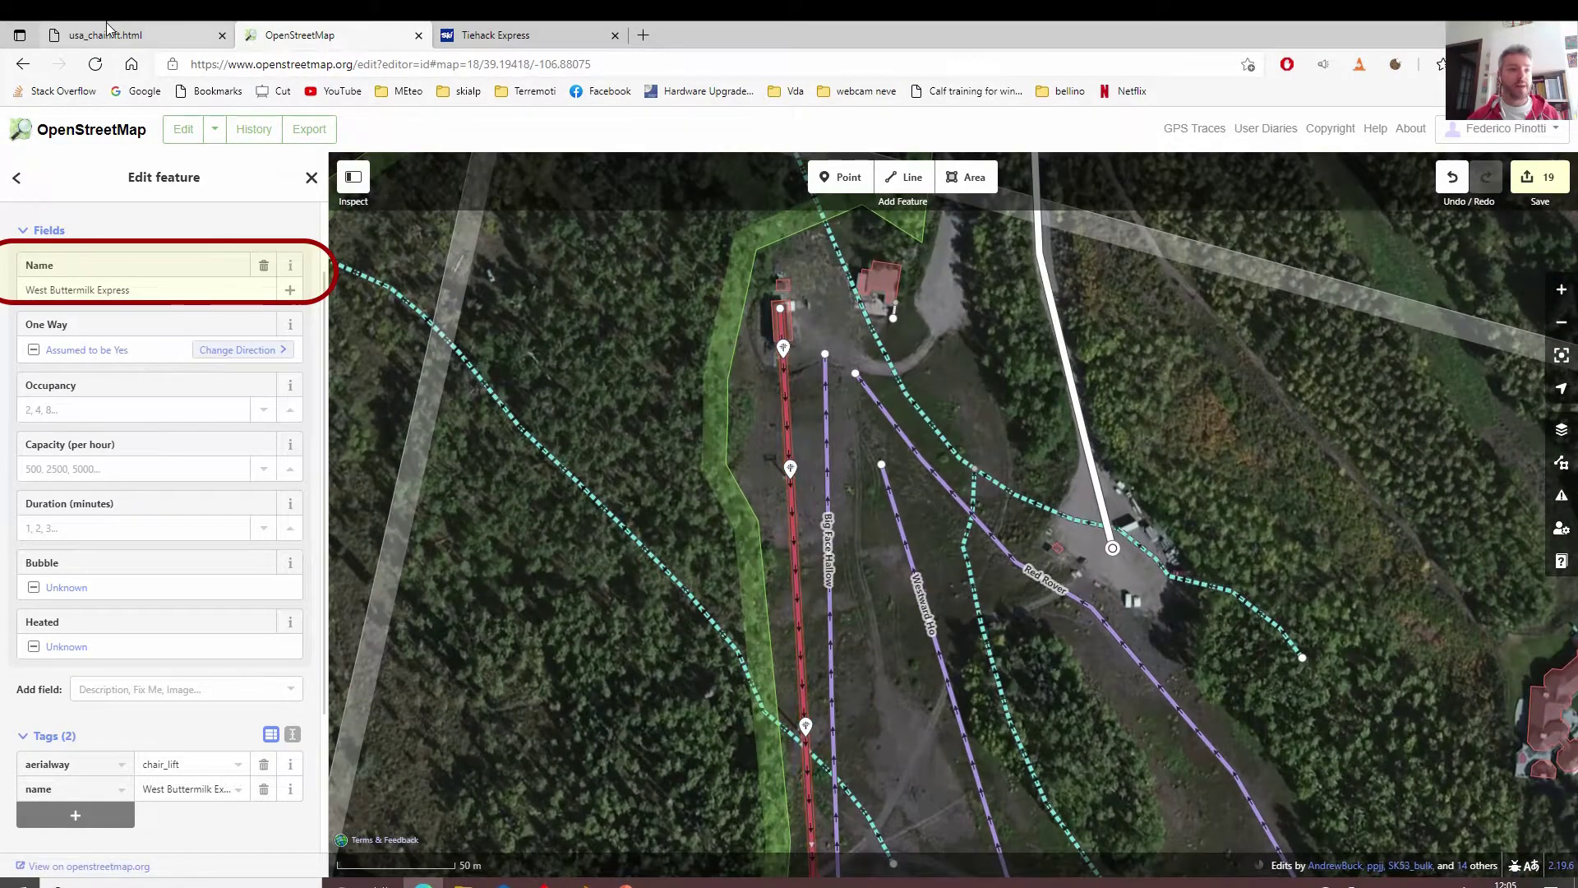
pyautogui.click(108, 32)
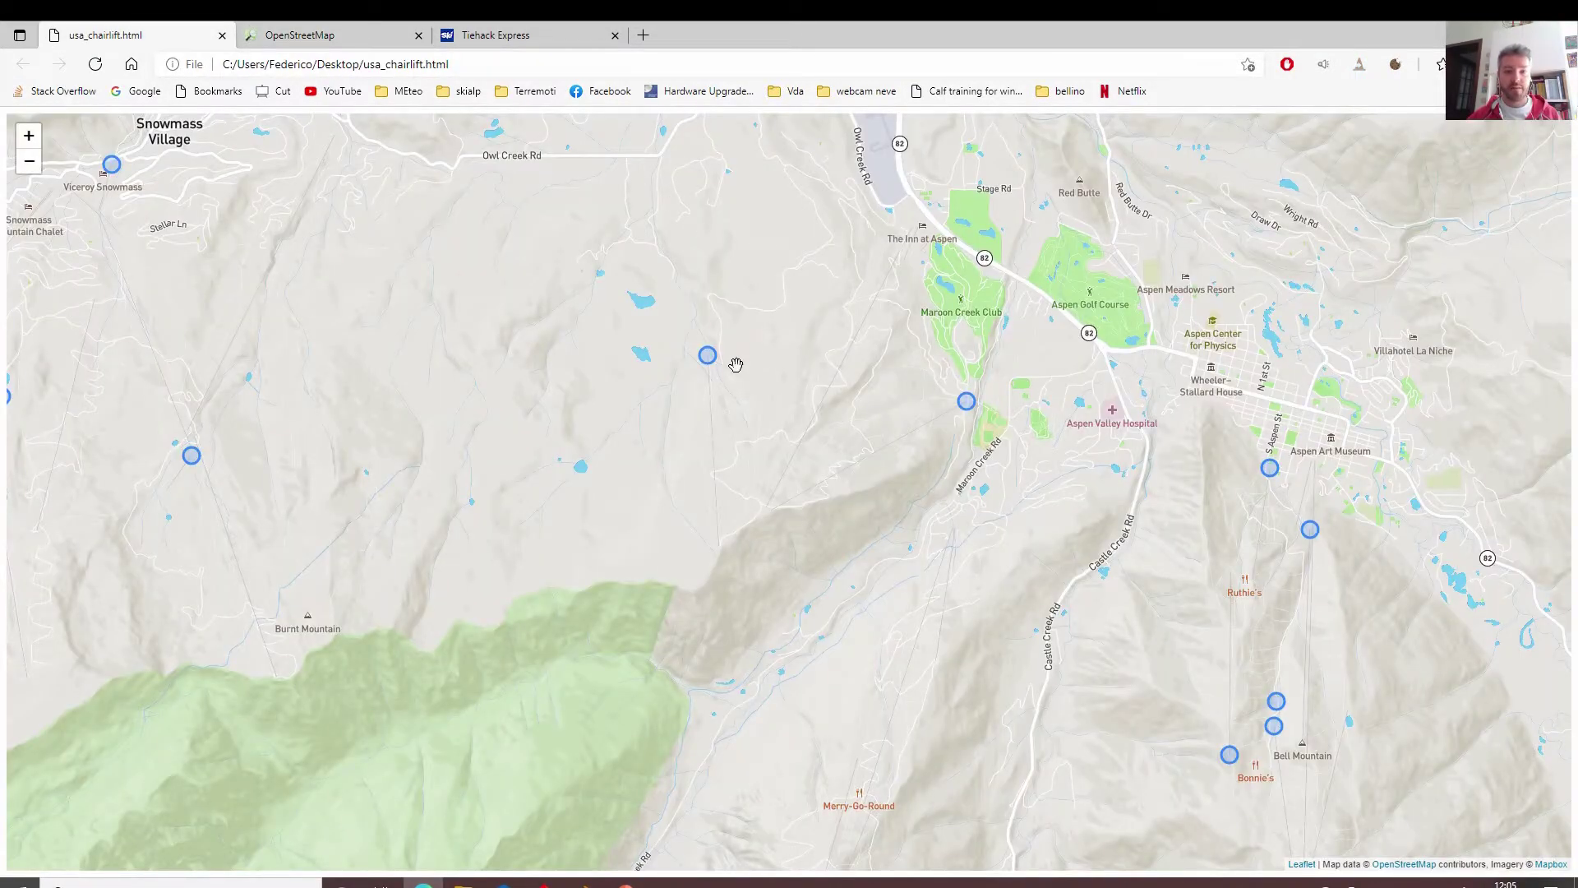
pyautogui.click(707, 362)
pyautogui.click(300, 34)
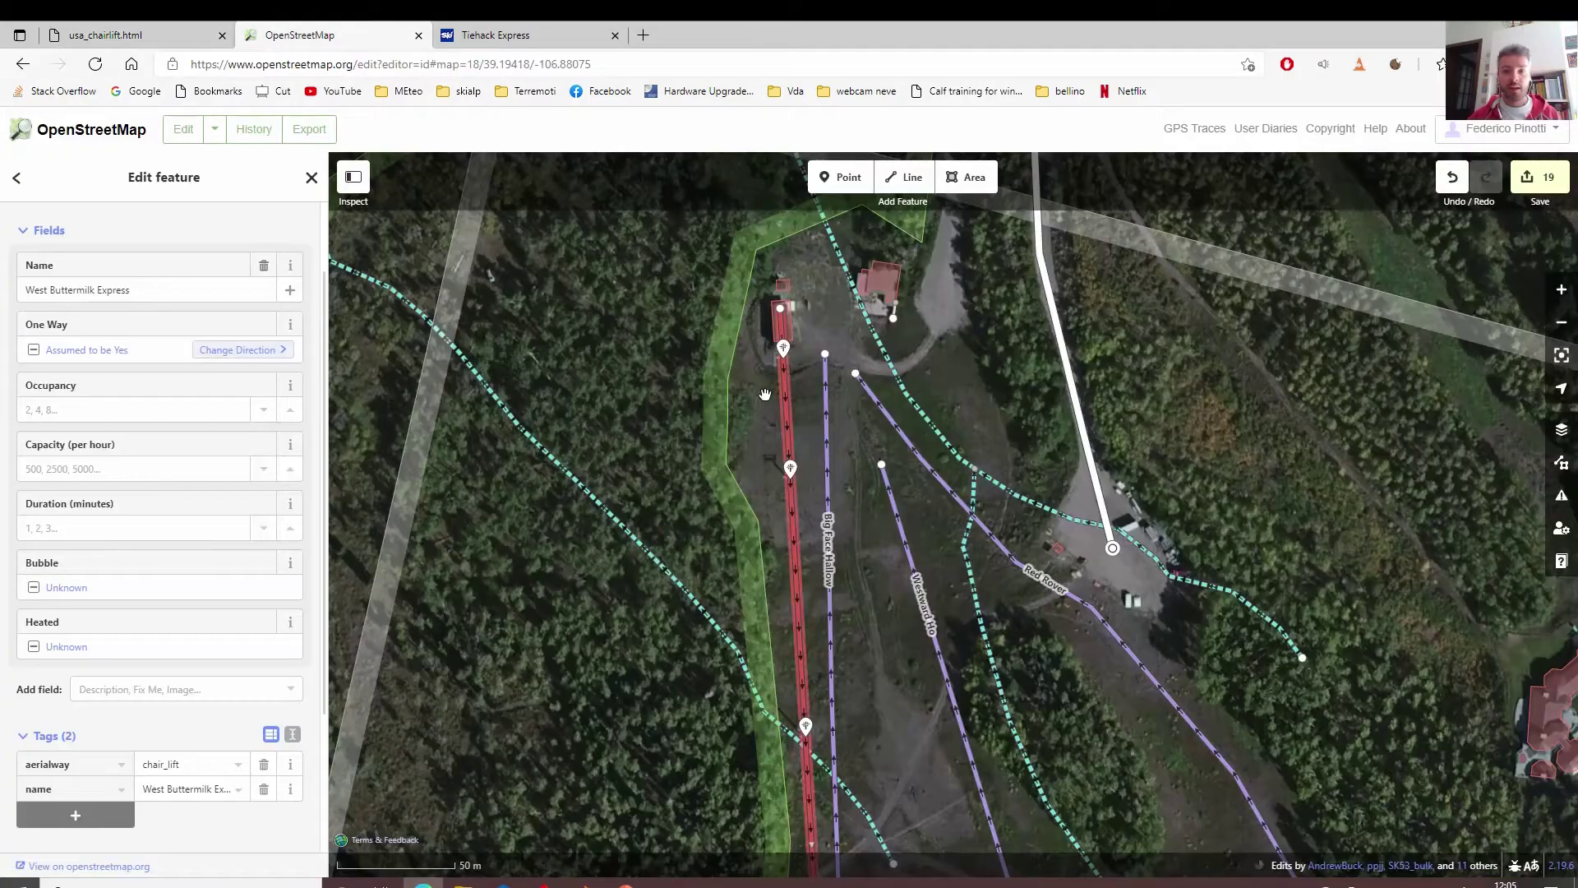
# Move the pylon point nearest the northern station off the West Buttermilk Express line.
pyautogui.scroll(3, 691, 300)
pyautogui.moveTo(691, 300); pyautogui.dragTo(622, 471)
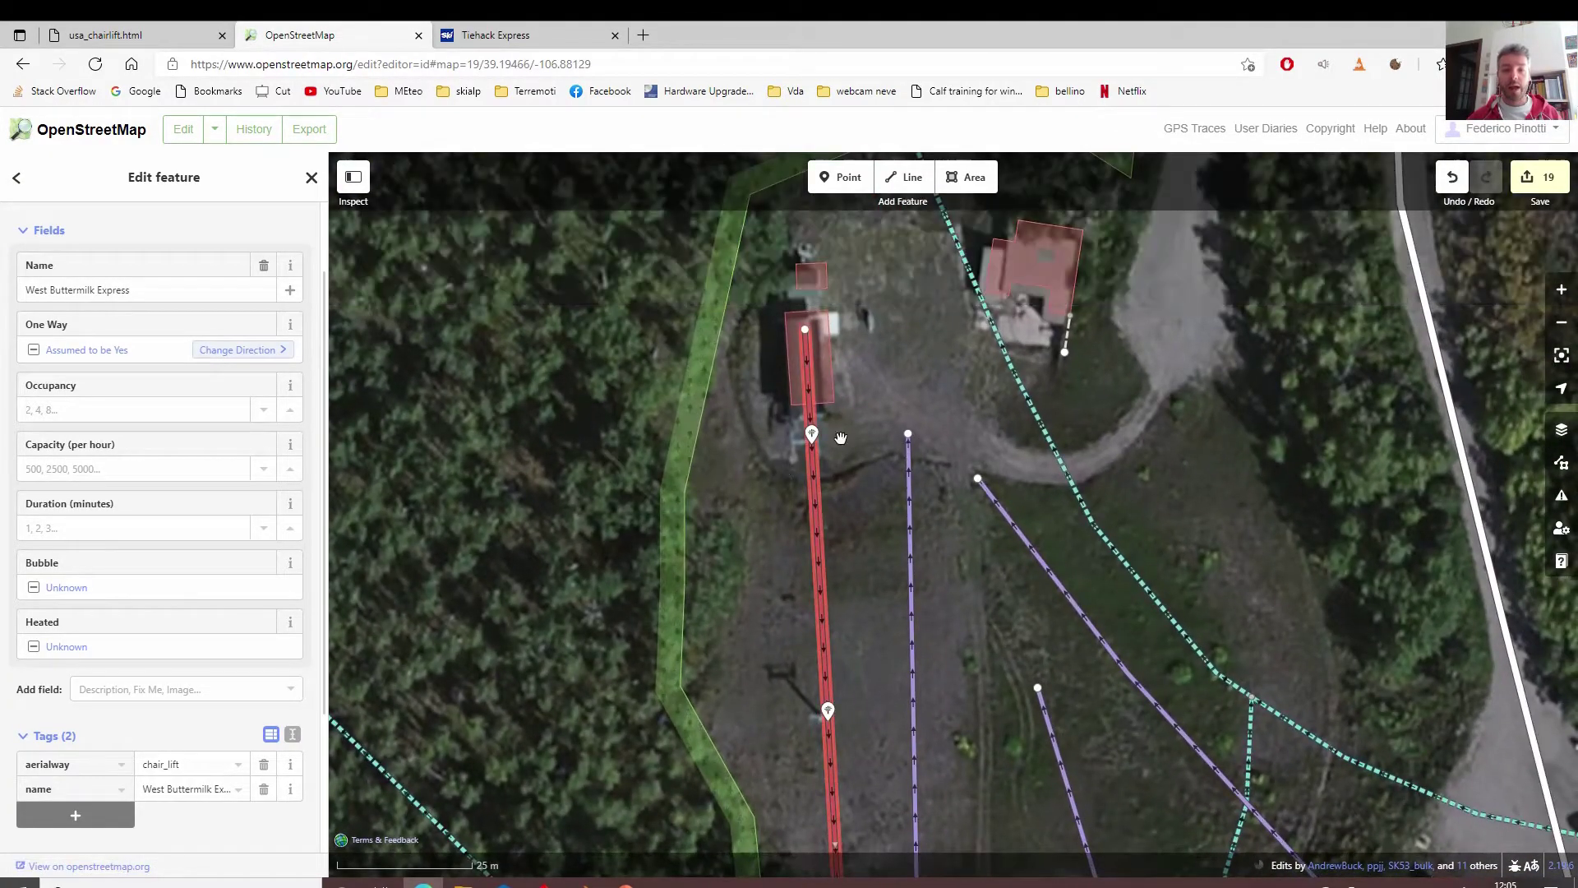
pyautogui.scroll(3, 807, 526)
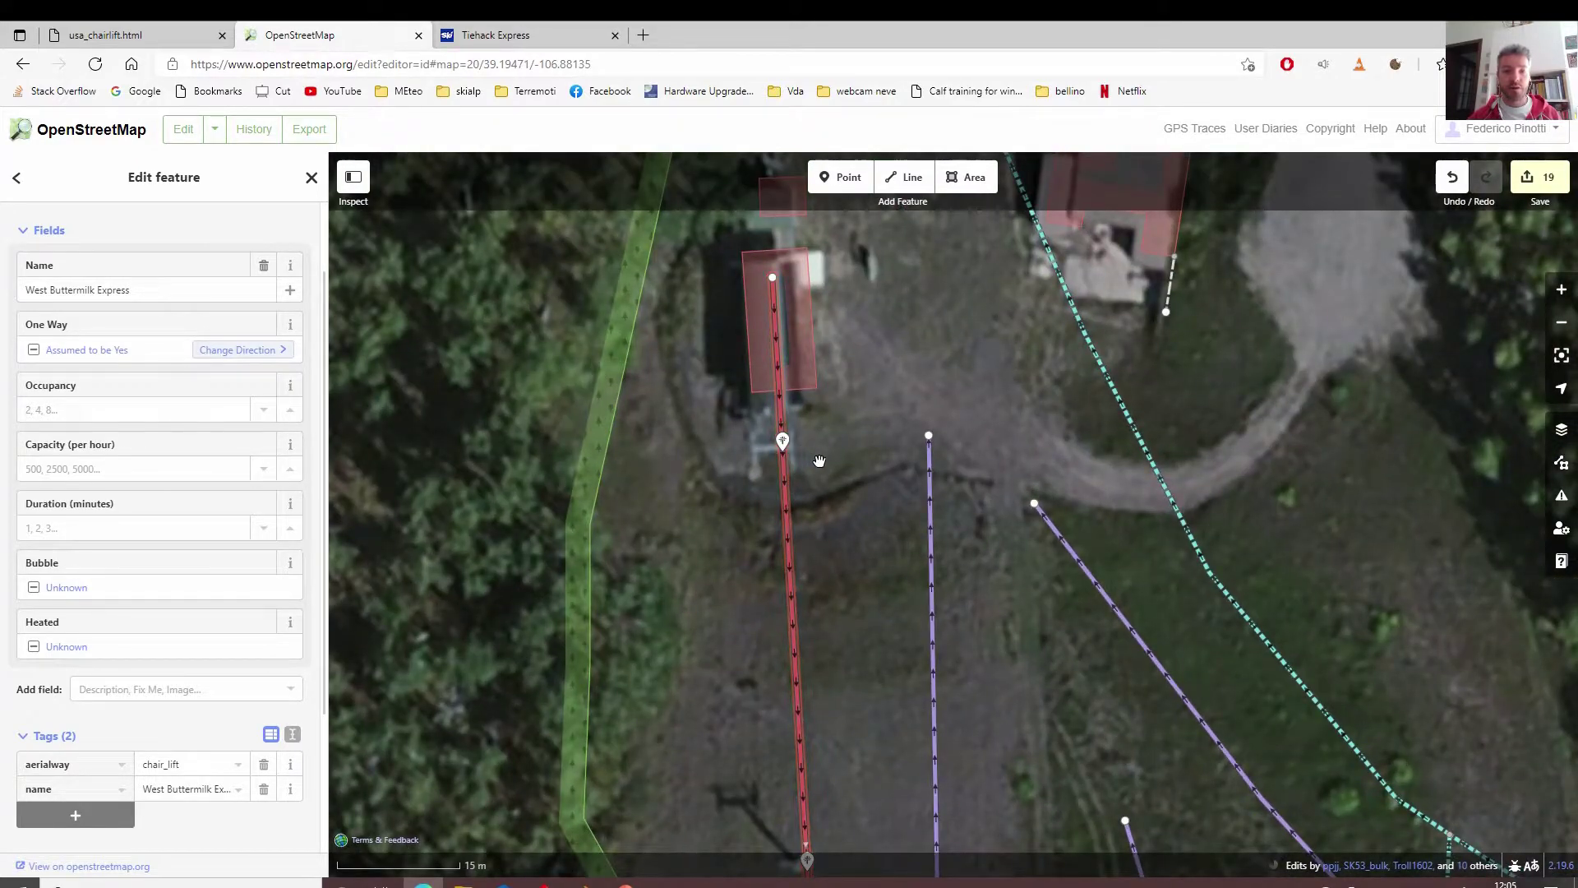
pyautogui.click(783, 441)
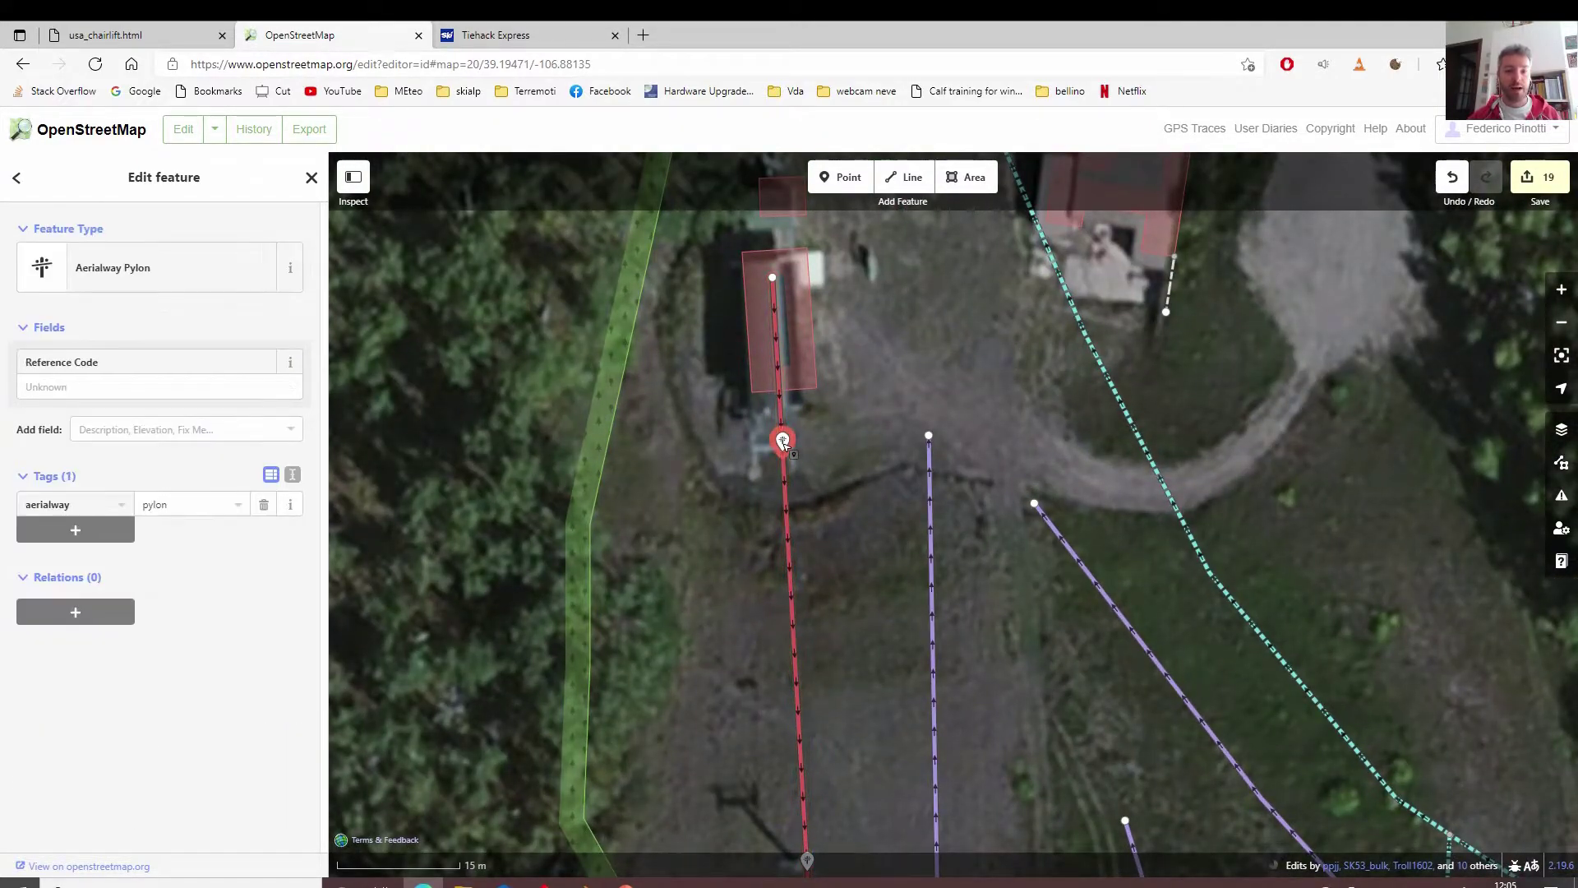
pyautogui.press('e')
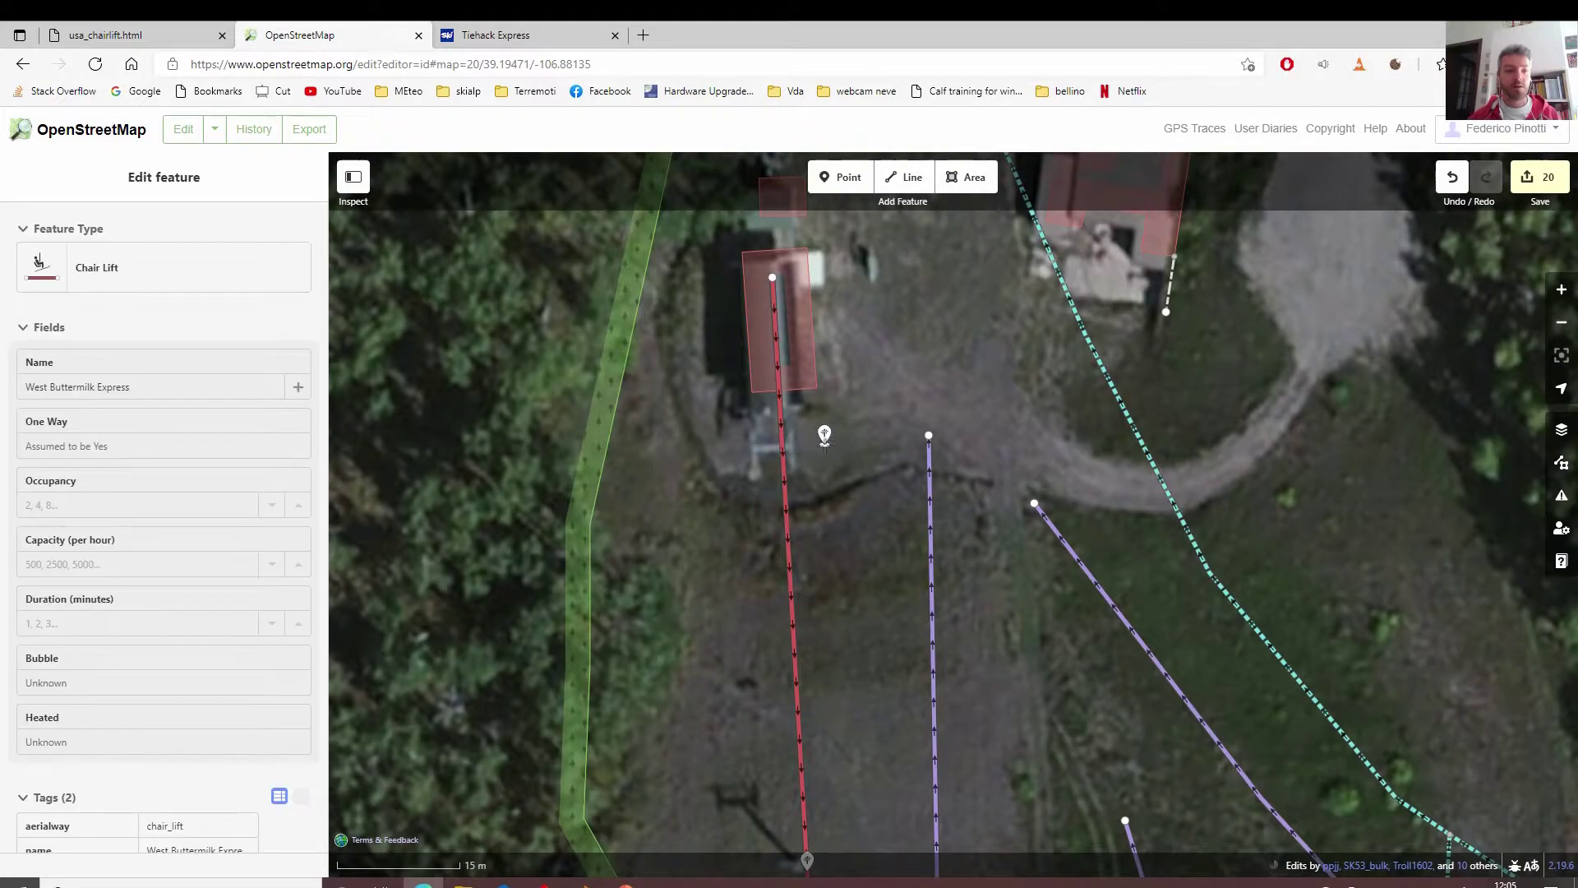
pyautogui.click(817, 496)
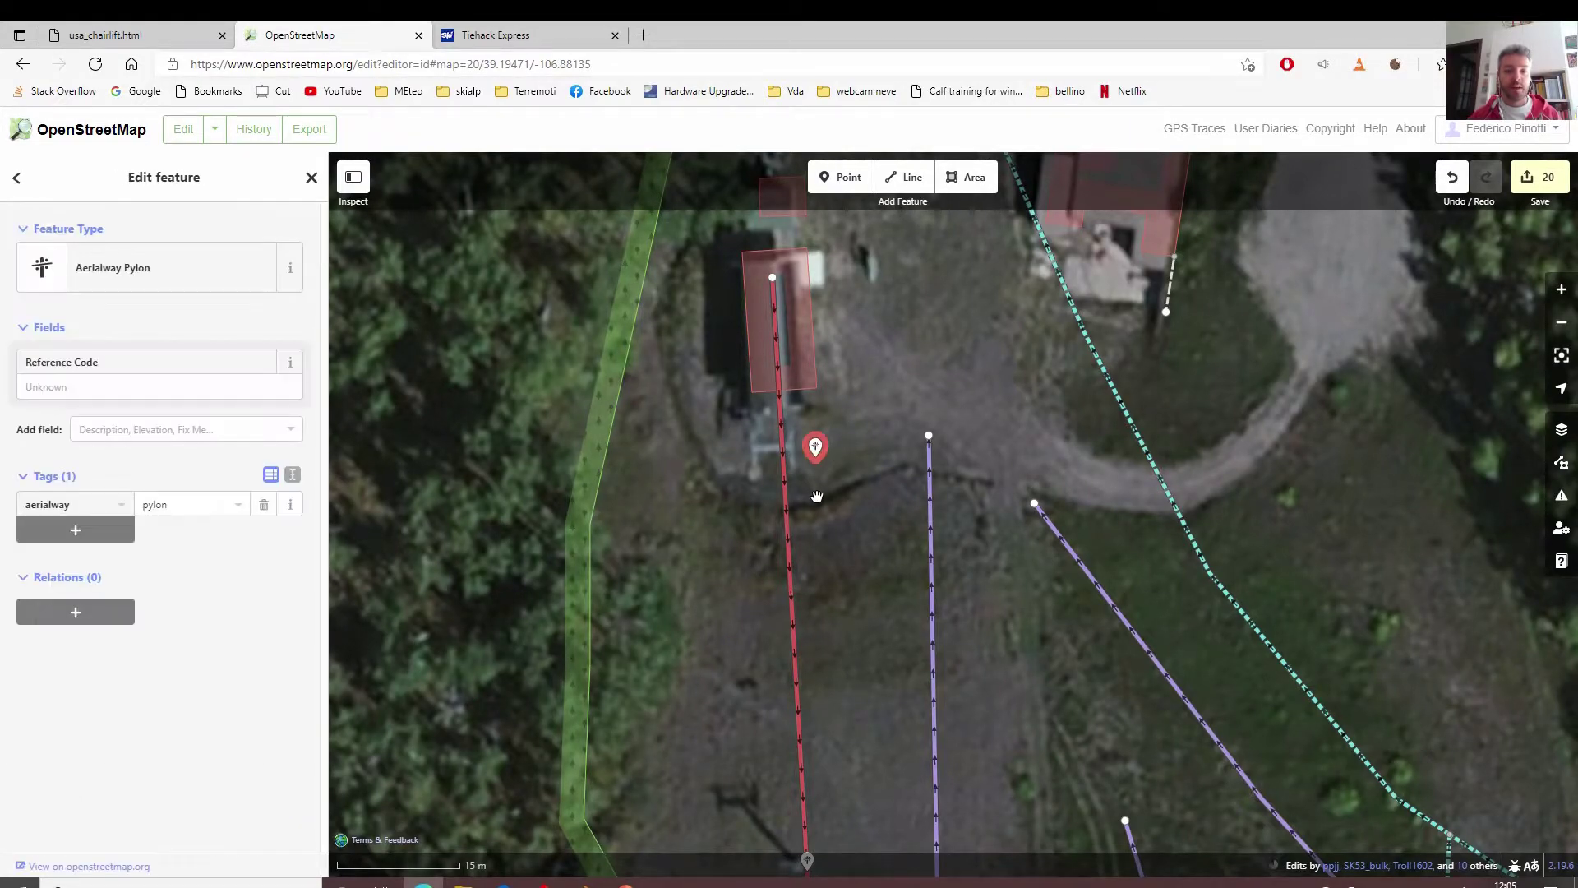
pyautogui.moveTo(817, 516); pyautogui.dragTo(825, 469)
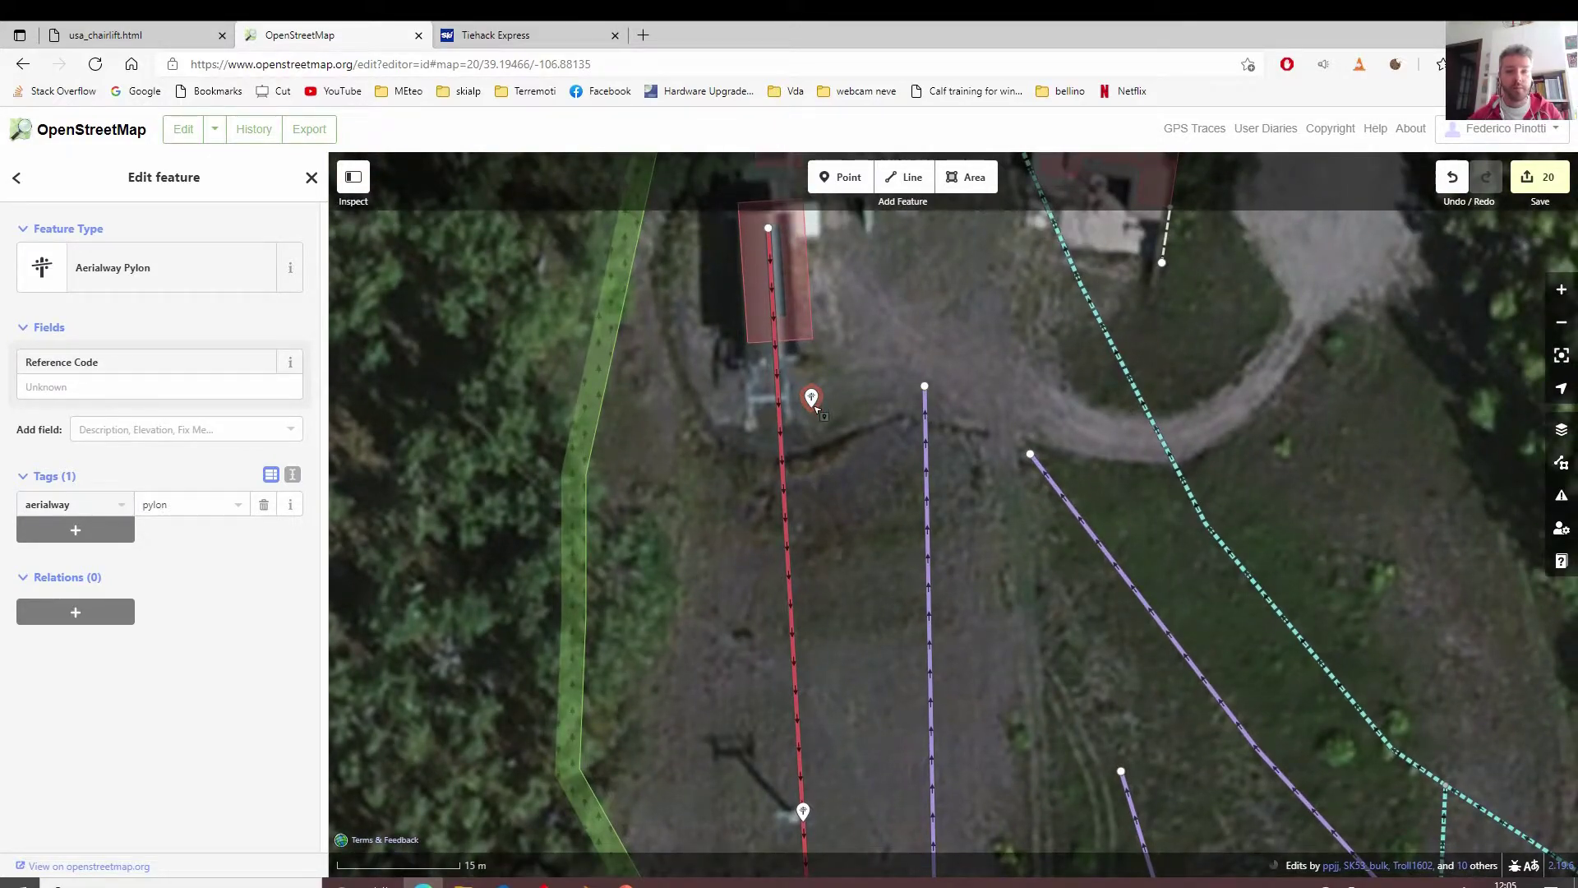
# Delete the two separate pylon points nearest the West Buttermilk Express's northern station.
pyautogui.press('Delete')
pyautogui.moveTo(825, 645); pyautogui.dragTo(838, 424)
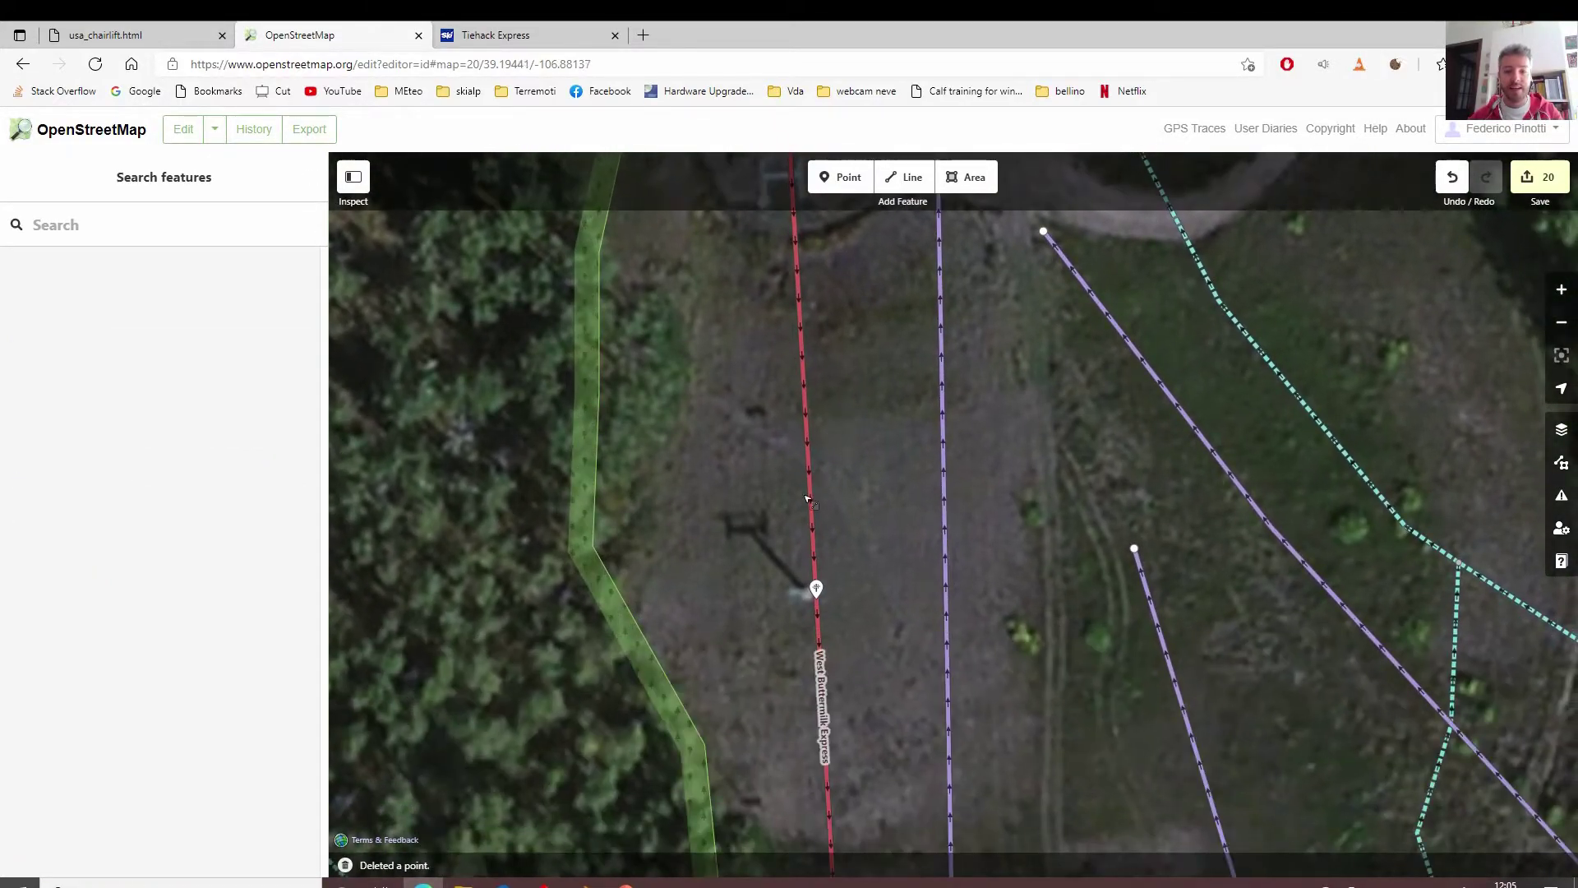
pyautogui.click(817, 588)
pyautogui.press('Delete')
# Add a node on the West Buttermilk Express line at the first tower south of the station and set its type to Aerialway Pylon.
pyautogui.moveTo(924, 648); pyautogui.dragTo(859, 370)
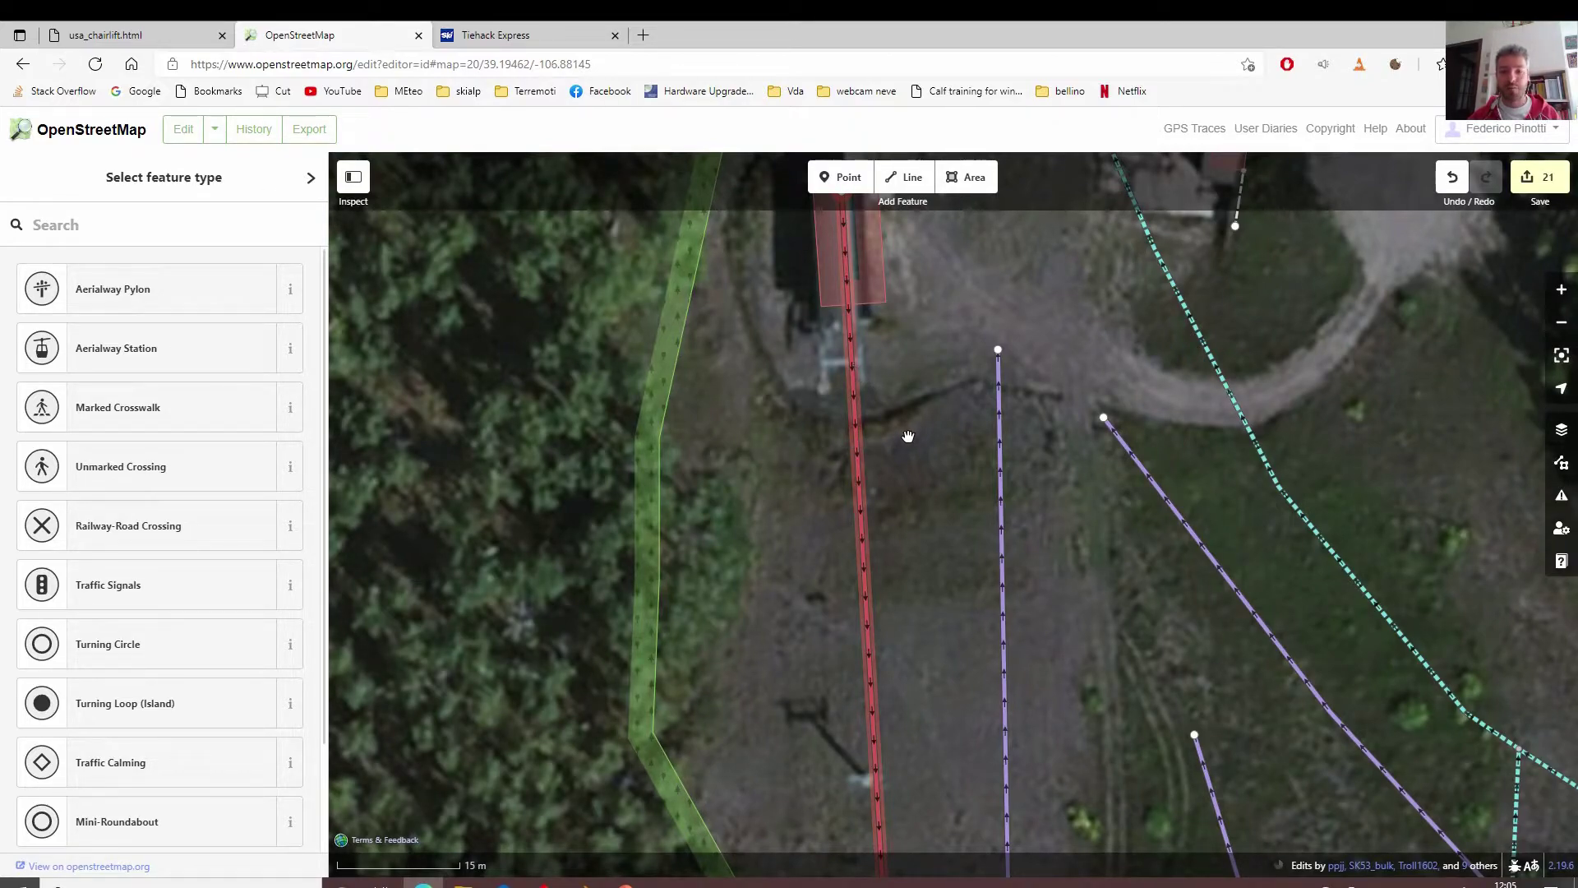
pyautogui.click(858, 485)
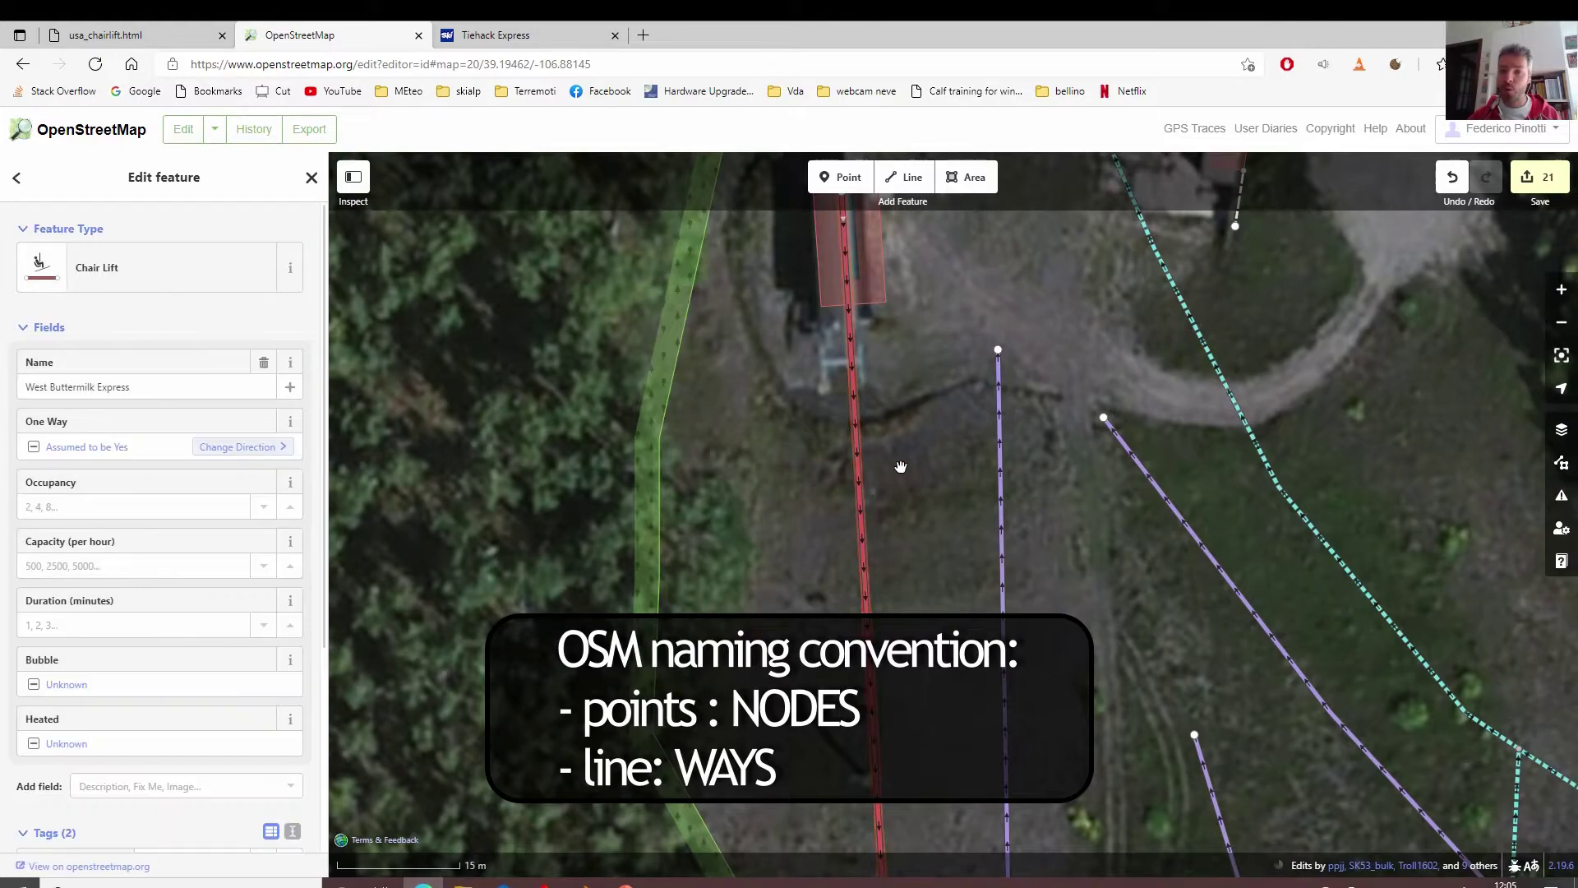
pyautogui.moveTo(896, 417); pyautogui.dragTo(801, 620)
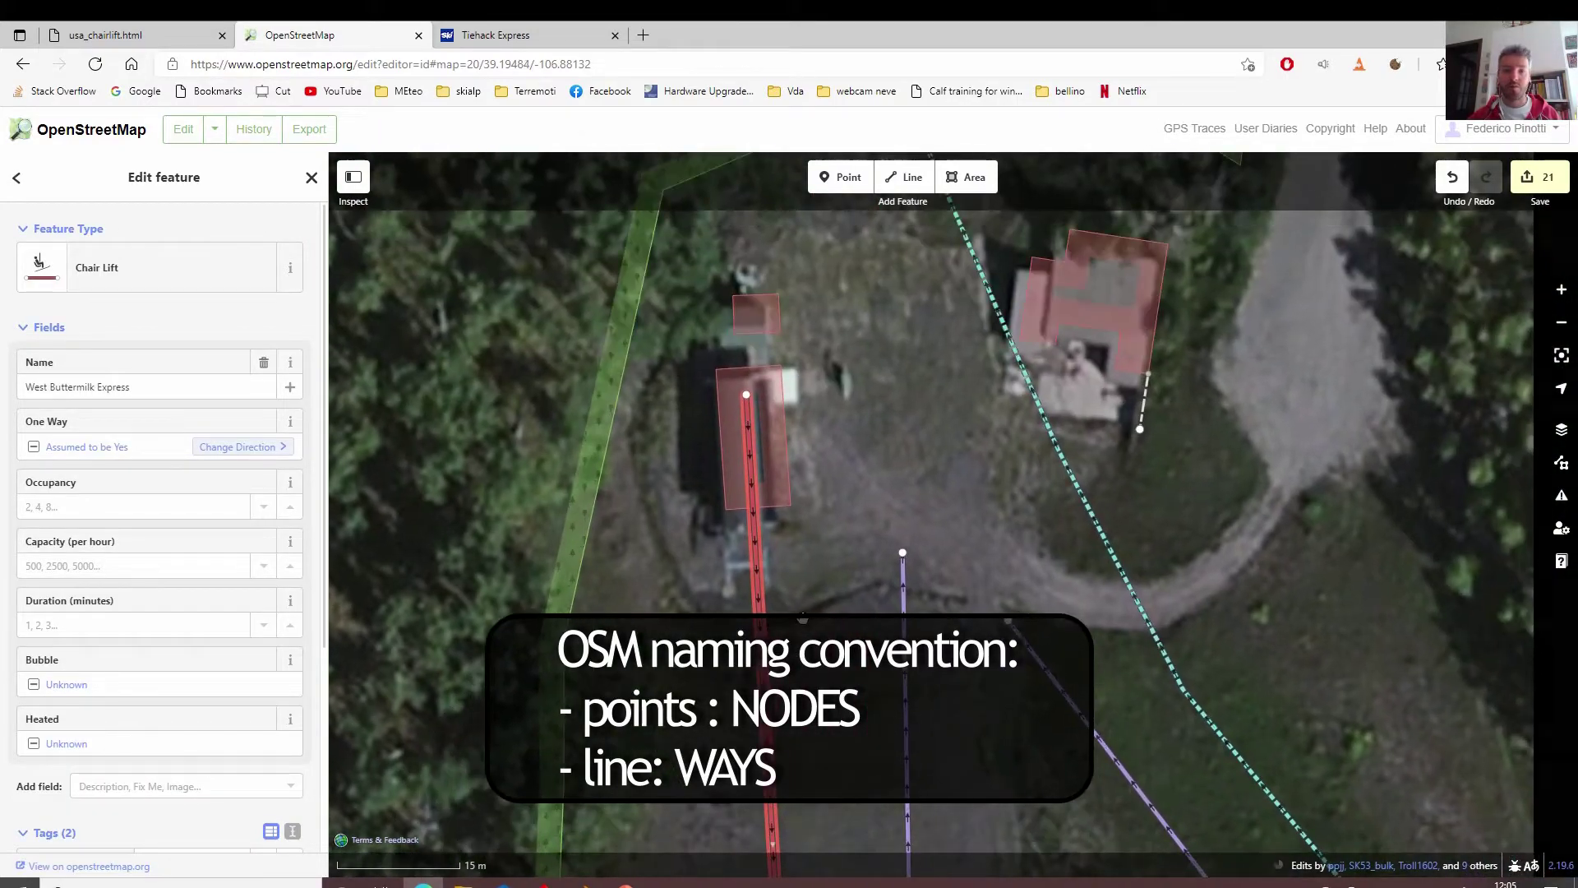
pyautogui.click(745, 395)
pyautogui.click(763, 569)
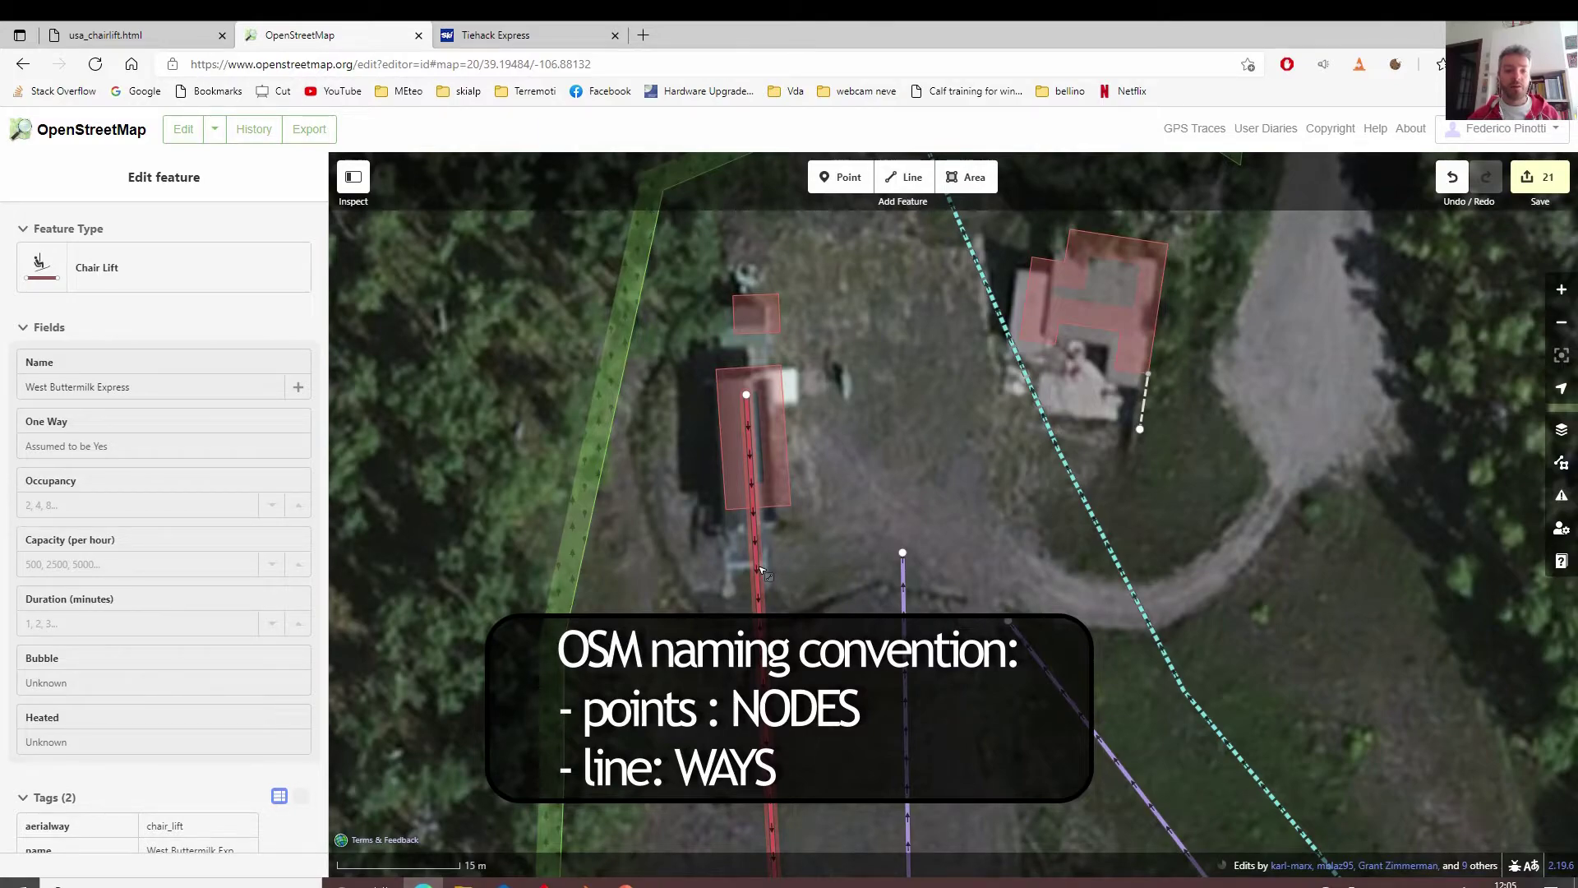
pyautogui.doubleClick(761, 569)
pyautogui.click(99, 284)
# Add a node on the lift line at the second tower and set its type to Aerialway Pylon.
pyautogui.moveTo(669, 720); pyautogui.dragTo(682, 397)
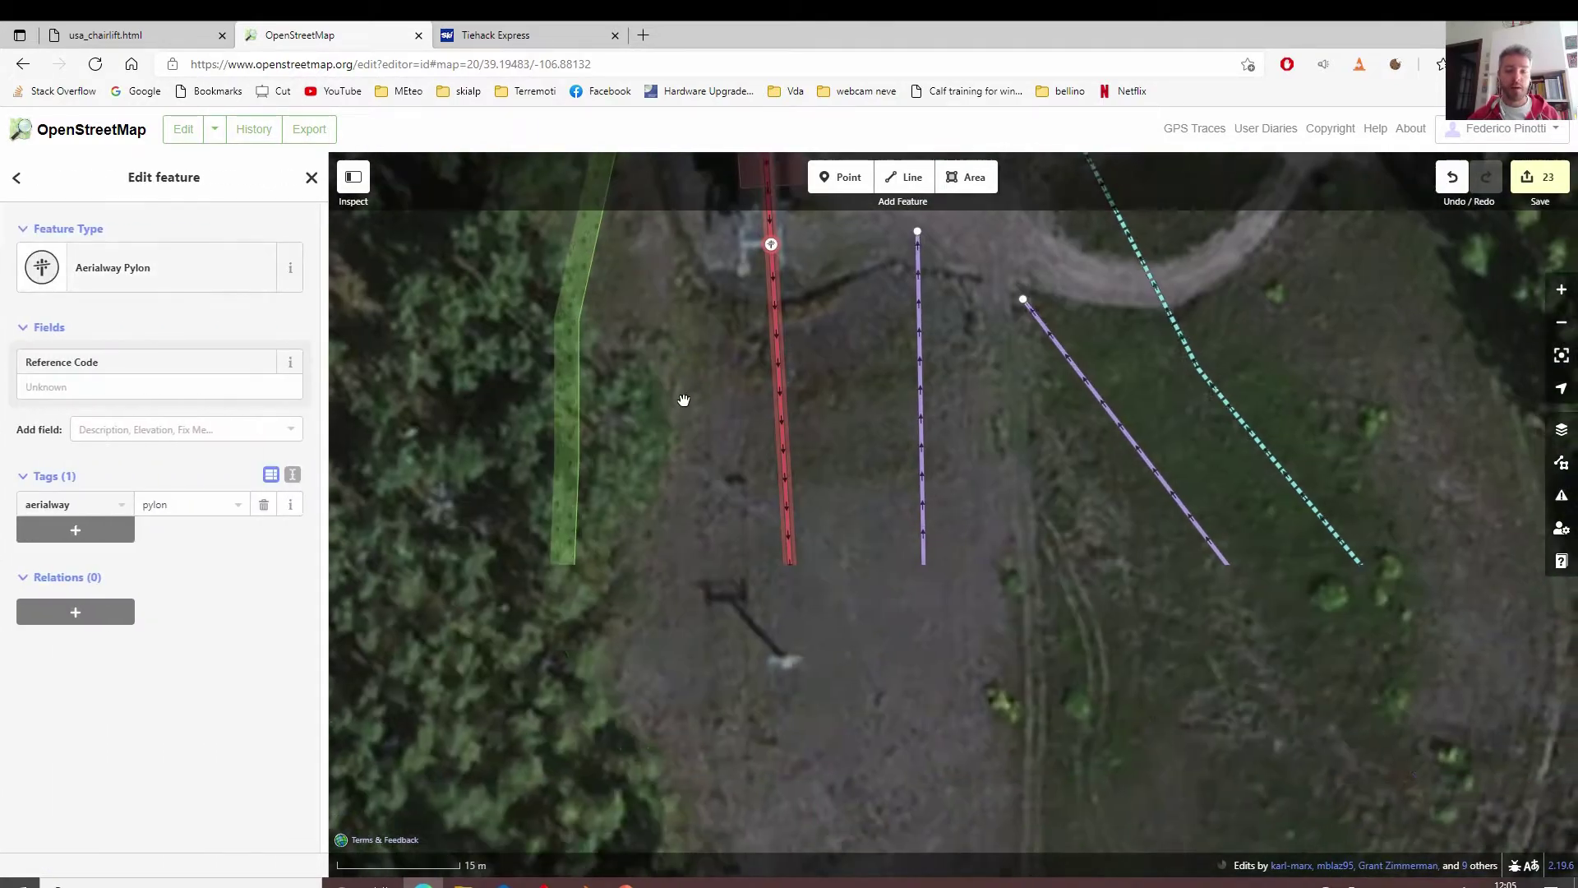
pyautogui.doubleClick(794, 664)
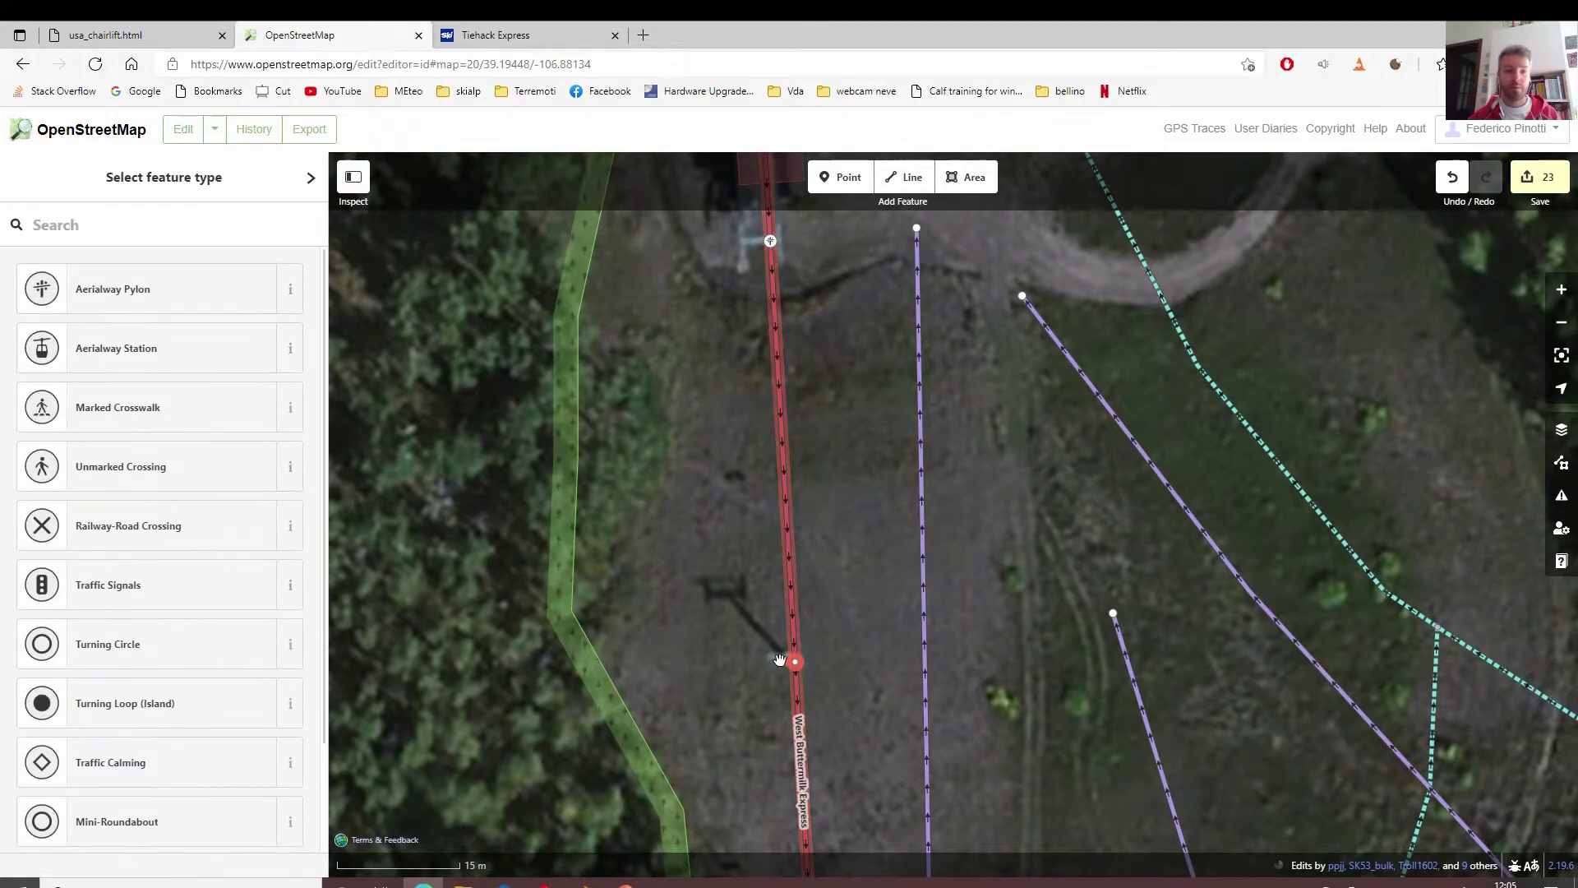
pyautogui.click(99, 284)
# Replace the third tower's separate pylon point with an Aerialway Pylon node on the West Buttermilk Express line.
pyautogui.moveTo(726, 673); pyautogui.dragTo(737, 358)
pyautogui.moveTo(792, 673); pyautogui.dragTo(786, 440)
pyautogui.scroll(-1, 796, 476)
pyautogui.moveTo(817, 731); pyautogui.dragTo(797, 566)
pyautogui.moveTo(807, 466); pyautogui.dragTo(810, 463)
pyautogui.press('Delete')
pyautogui.scroll(-1, 982, 690)
pyautogui.moveTo(980, 693); pyautogui.dragTo(912, 368)
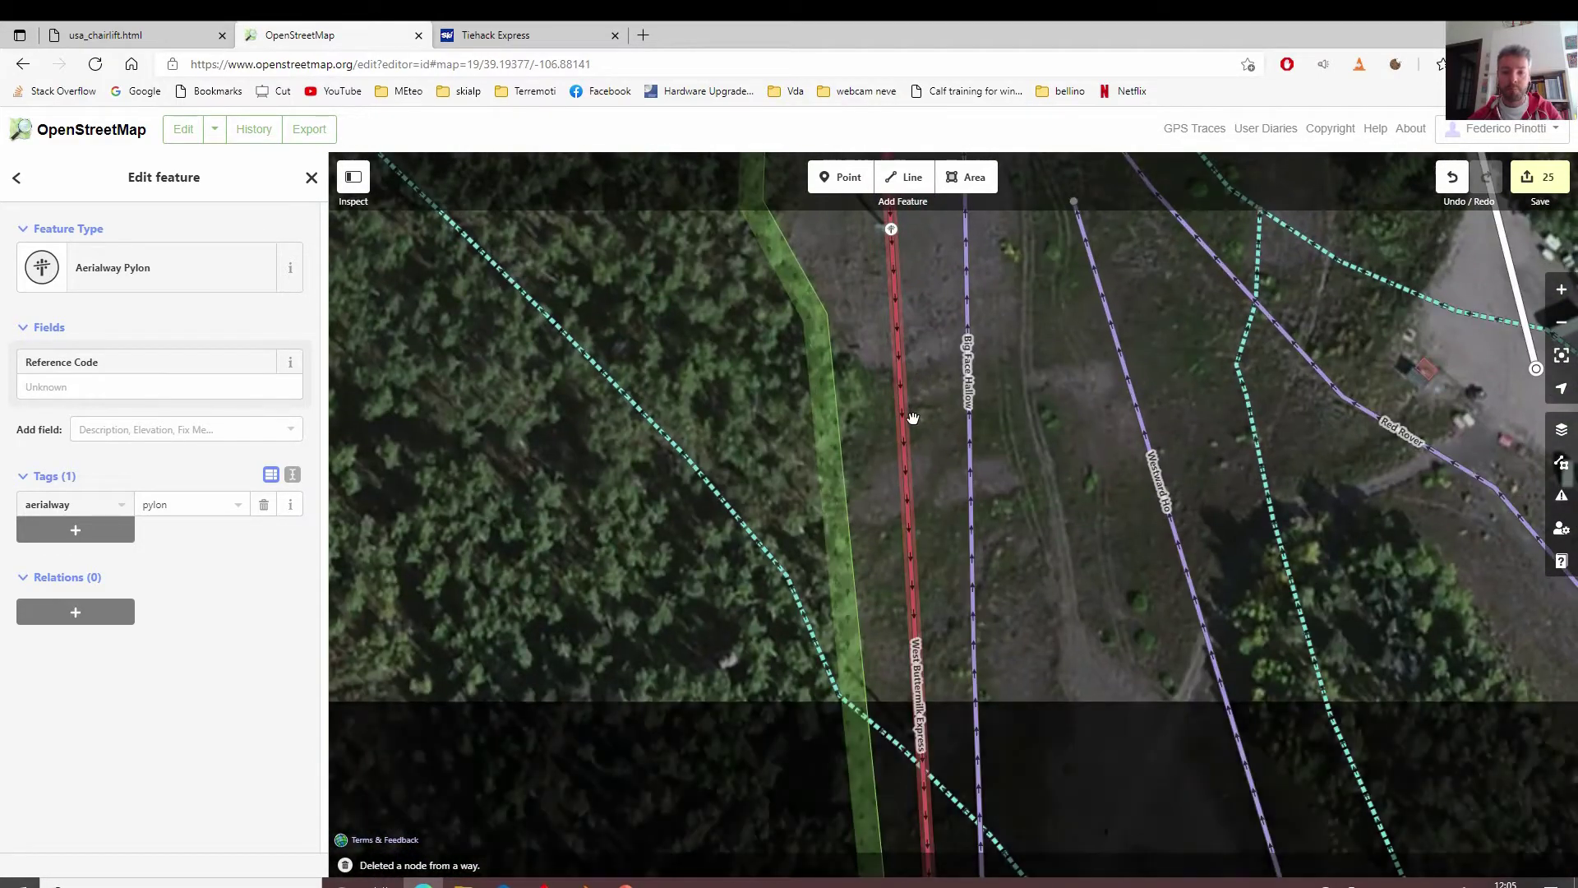
pyautogui.doubleClick(920, 737)
pyautogui.click(209, 305)
# Delete the fourth tower's separate pylon point and add an Aerialway Pylon node on the lift line in its place.
pyautogui.moveTo(883, 740); pyautogui.dragTo(886, 443)
pyautogui.moveTo(940, 788); pyautogui.dragTo(838, 461)
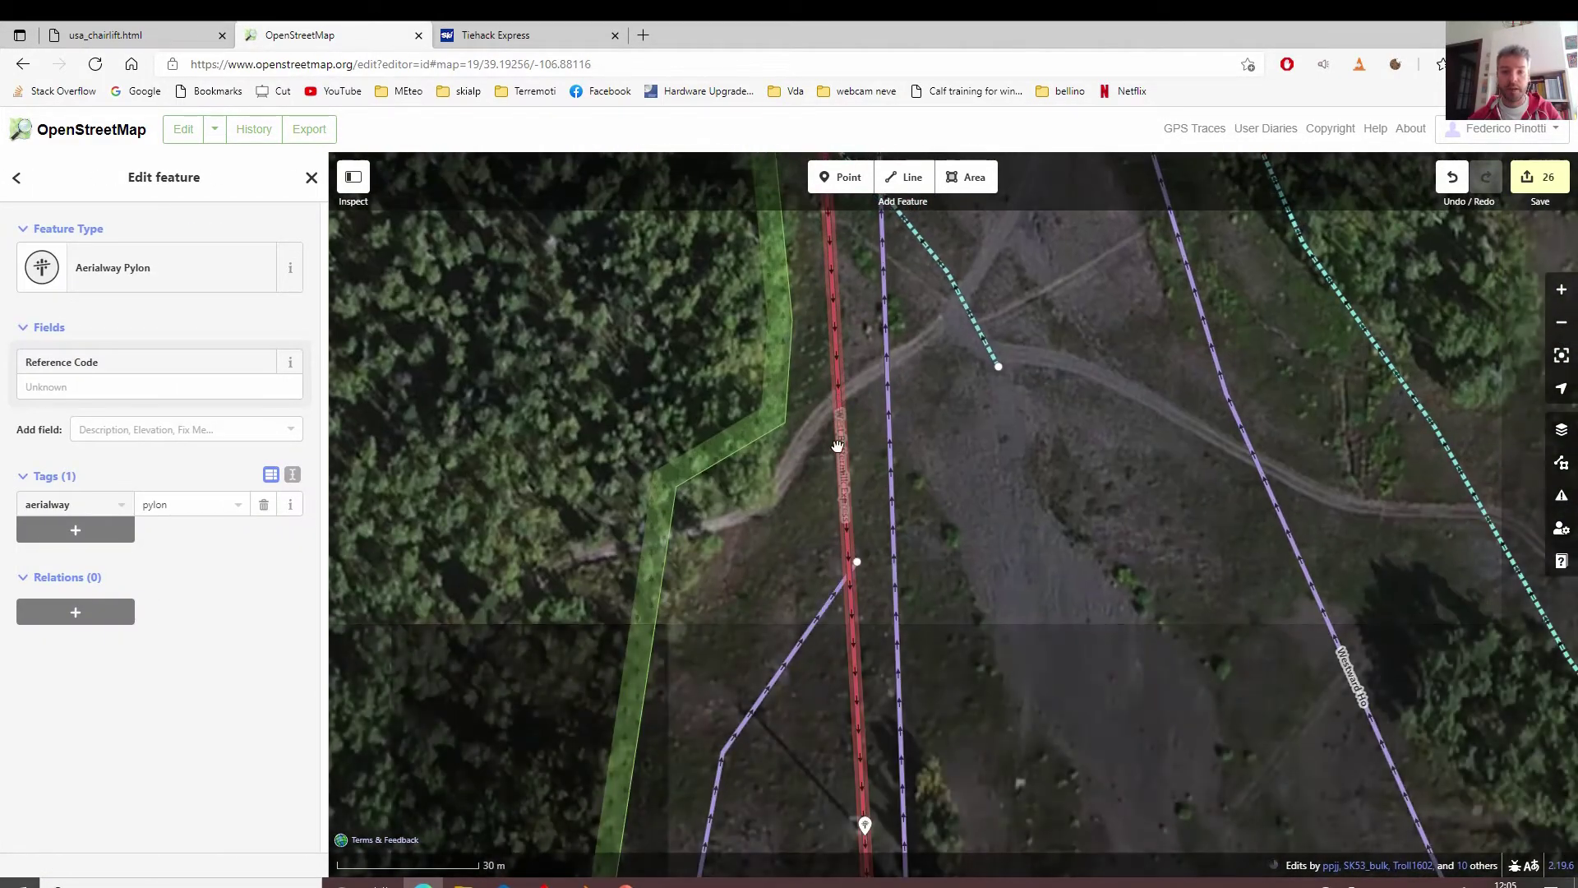
pyautogui.scroll(-5, 851, 557)
pyautogui.scroll(5, 862, 629)
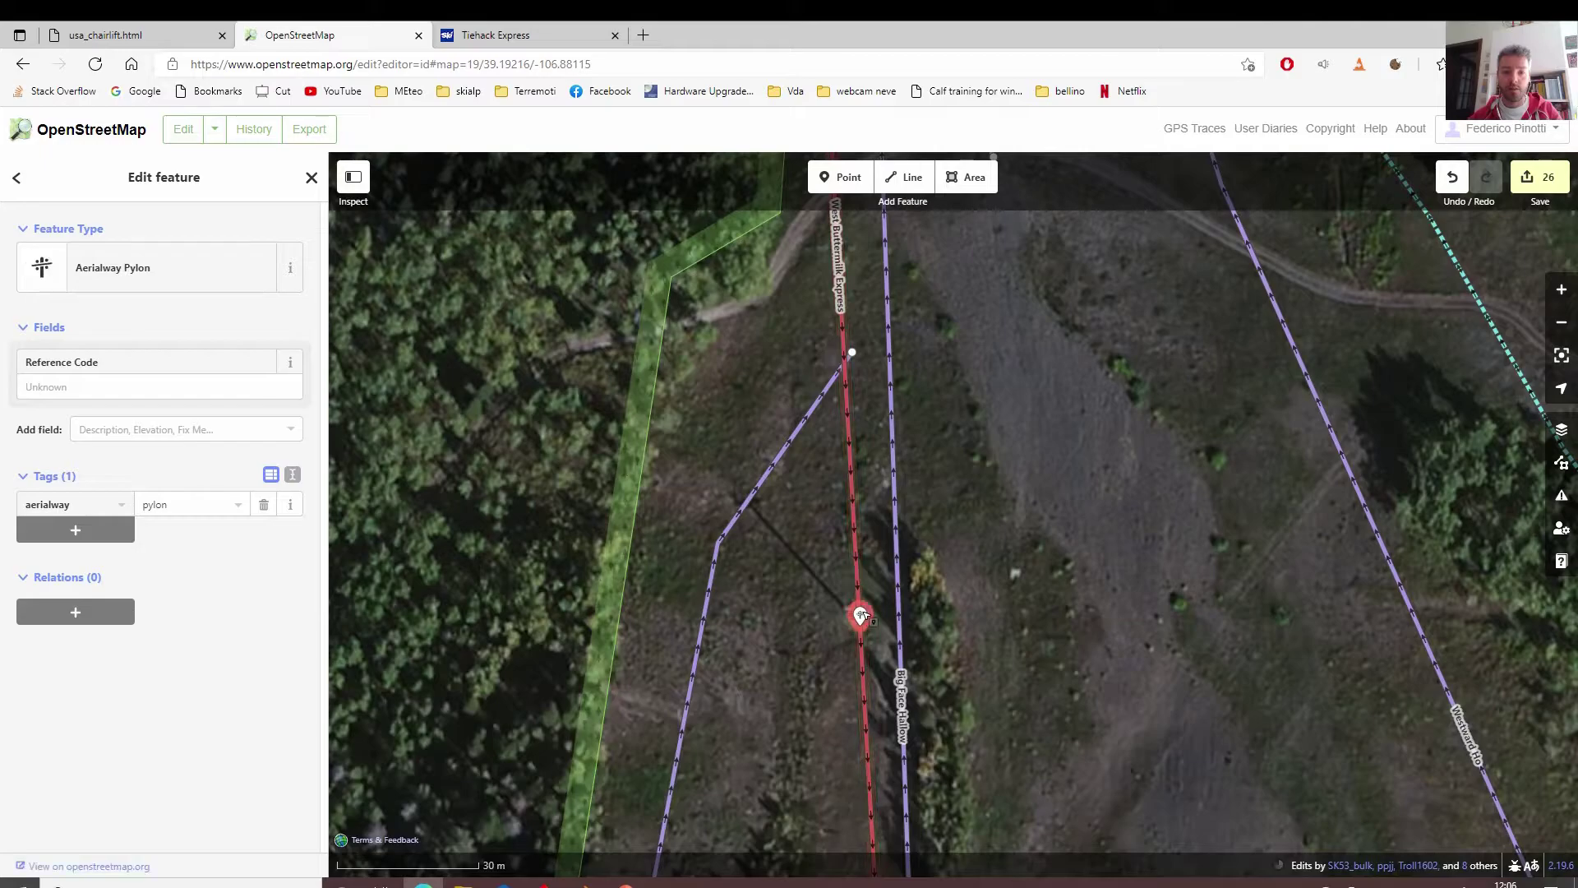
pyautogui.hotkey('ctrl', 'BackSpace')
pyautogui.click(861, 623)
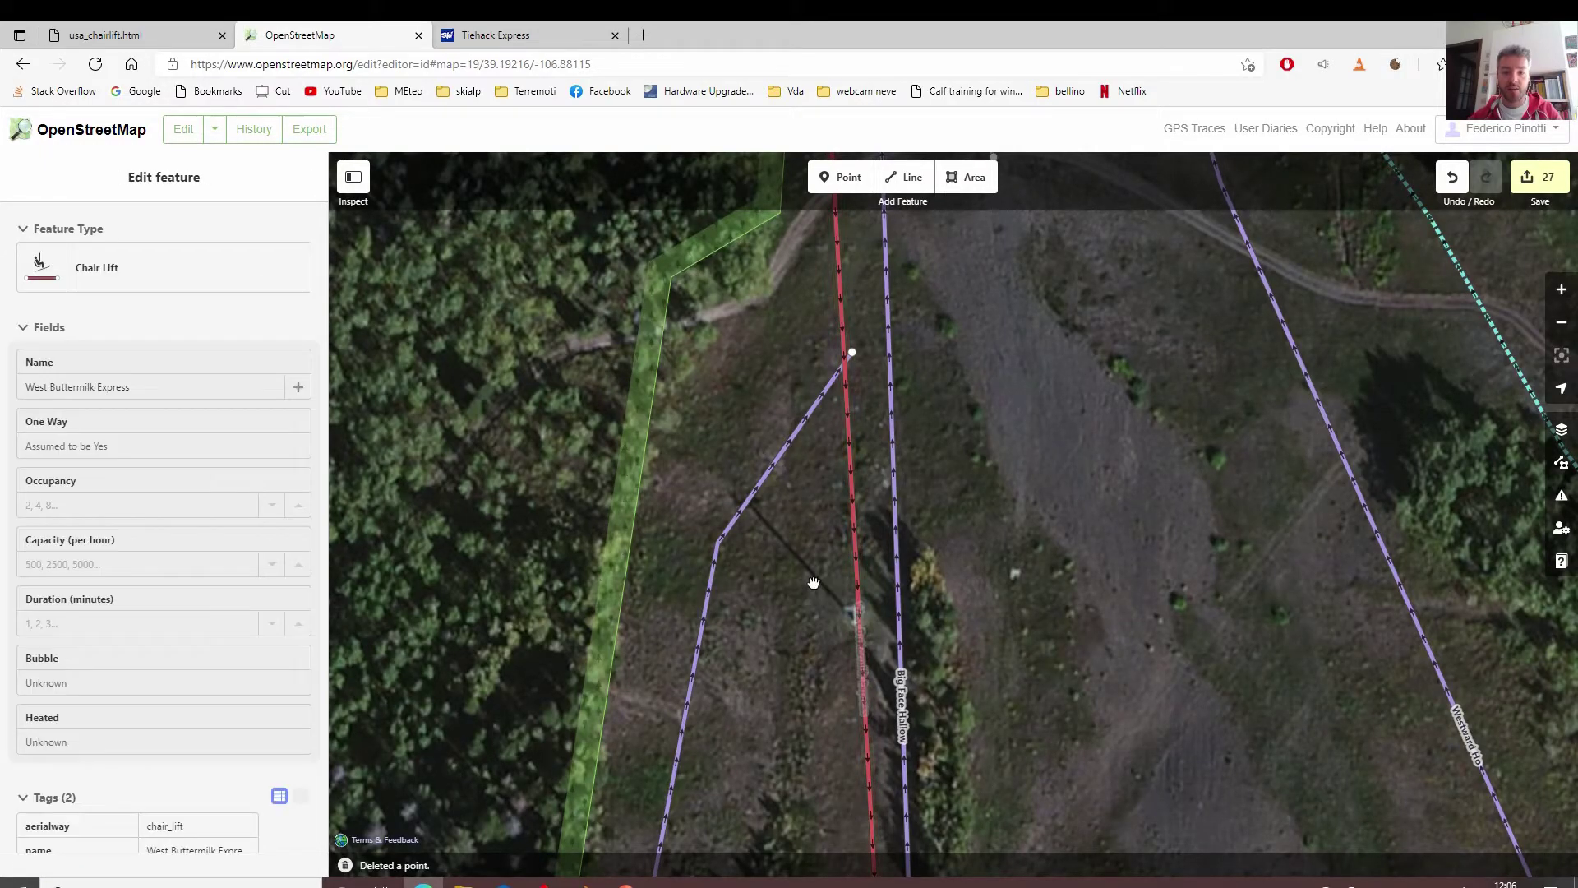
pyautogui.click(861, 619)
pyautogui.click(161, 287)
# Replace the fifth tower's pylon point with a node on the lift line and set its type to Aerialway Station.
pyautogui.moveTo(744, 694); pyautogui.dragTo(722, 352)
pyautogui.moveTo(871, 822); pyautogui.dragTo(827, 339)
pyautogui.click(828, 398)
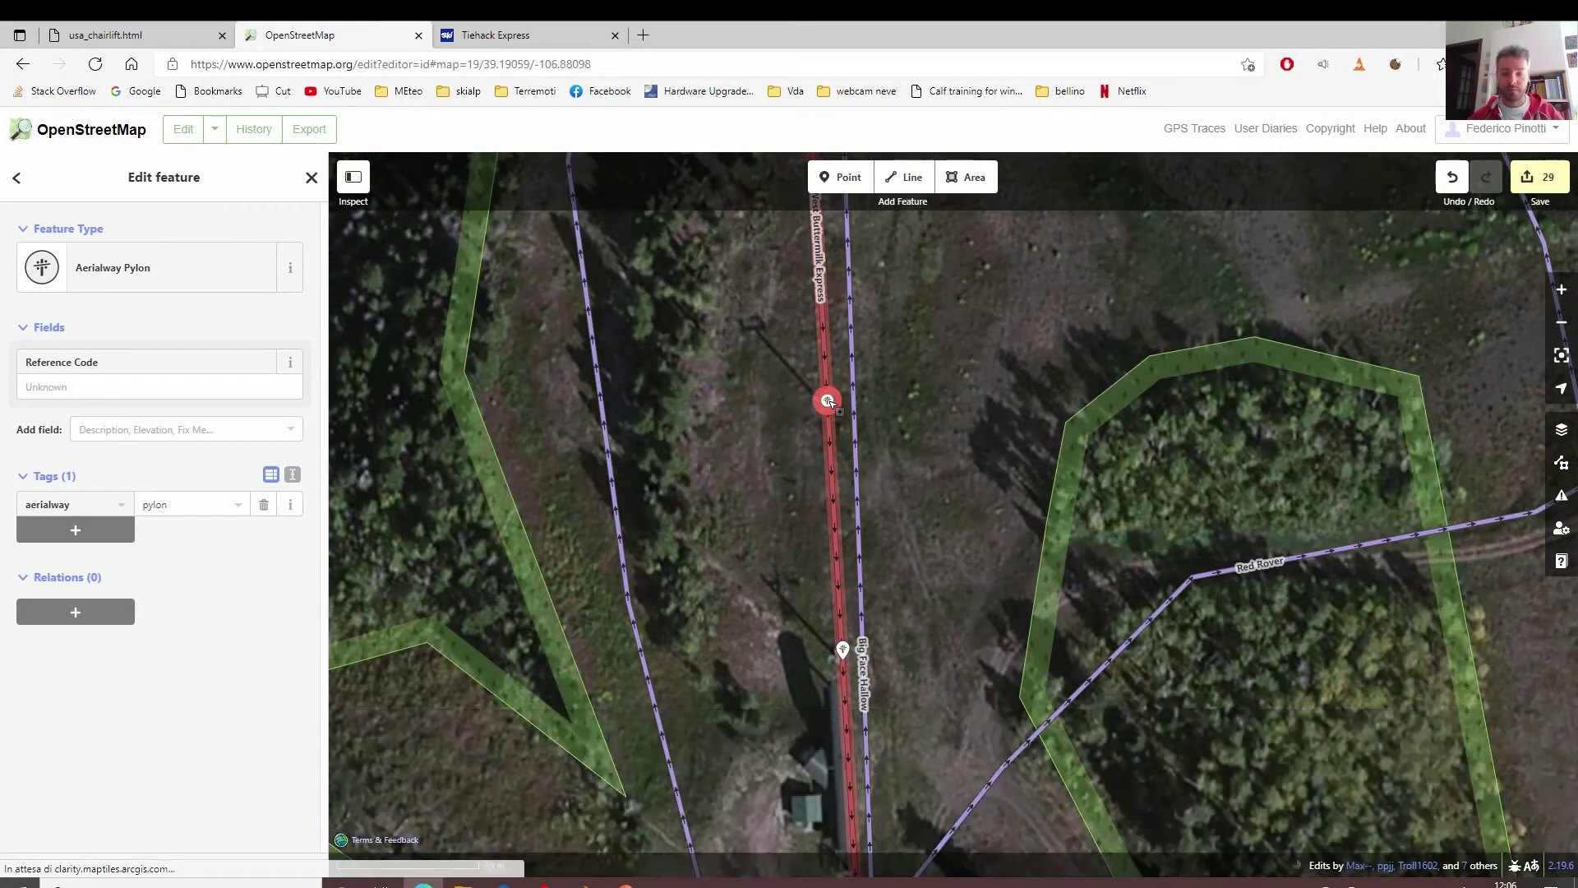
pyautogui.press('Delete')
pyautogui.click(206, 267)
pyautogui.click(238, 325)
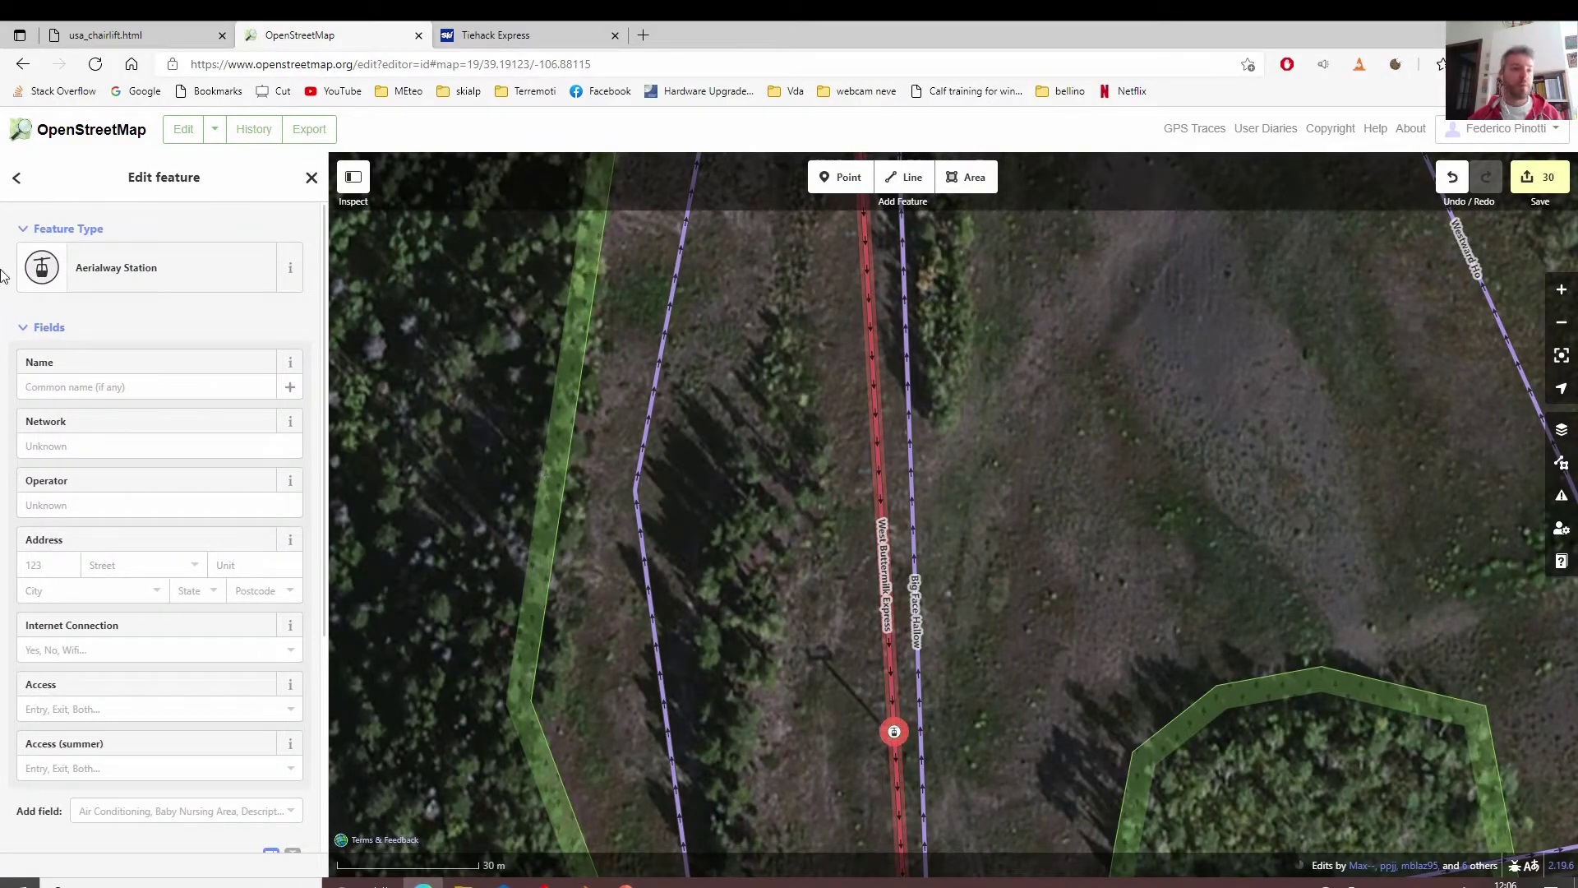
# Undo the fifth tower node's Aerialway Station type and make it an Aerialway Pylon.
pyautogui.click(144, 278)
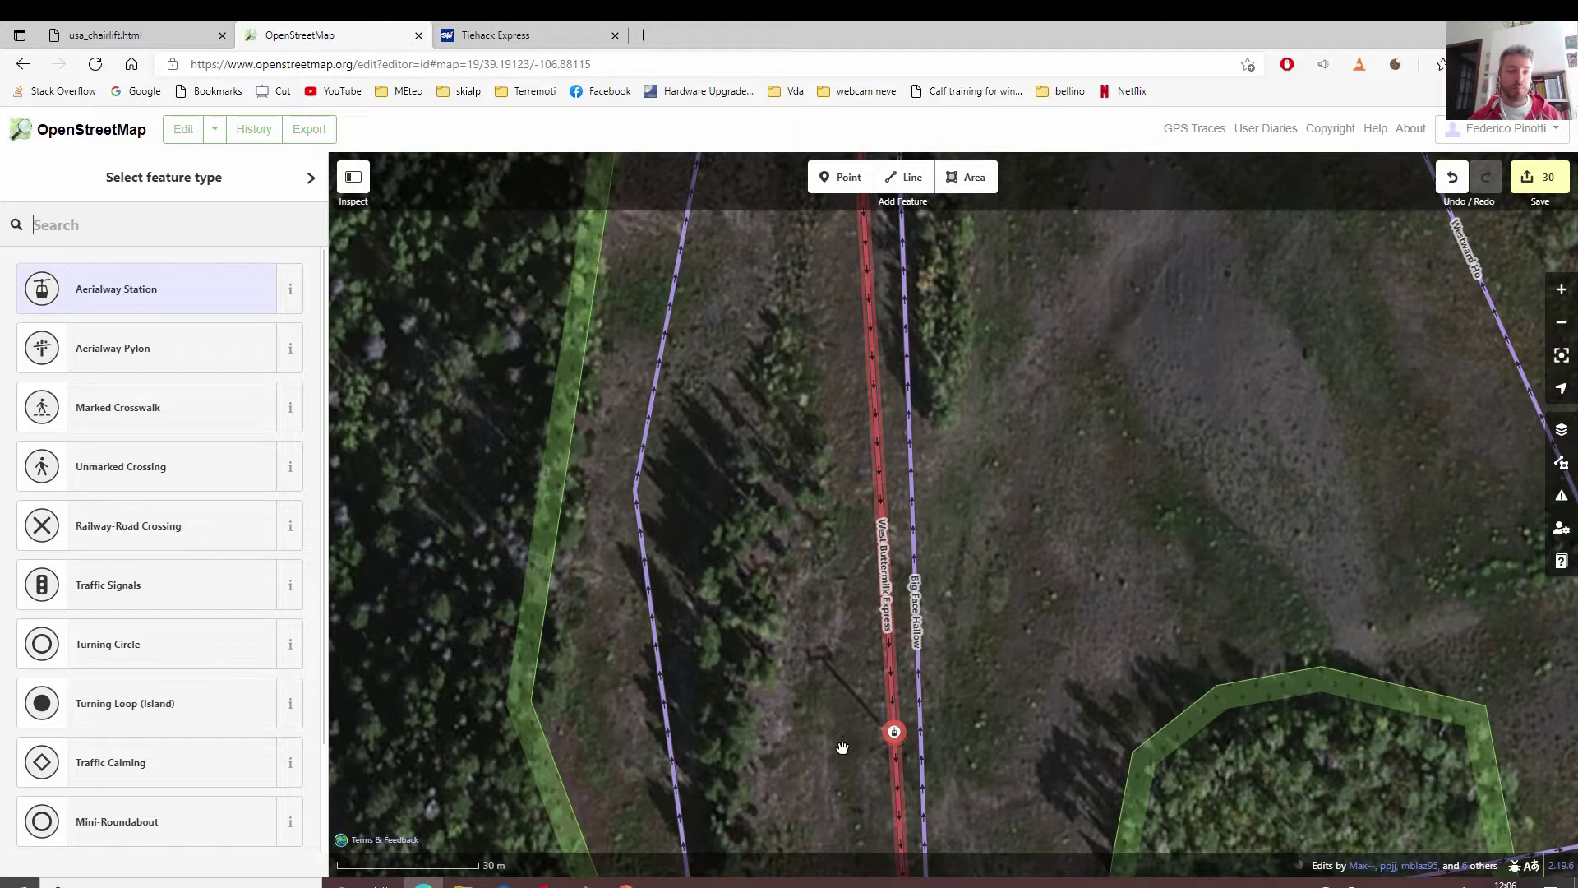
pyautogui.moveTo(1048, 644); pyautogui.dragTo(1032, 382)
pyautogui.moveTo(805, 491); pyautogui.dragTo(700, 639)
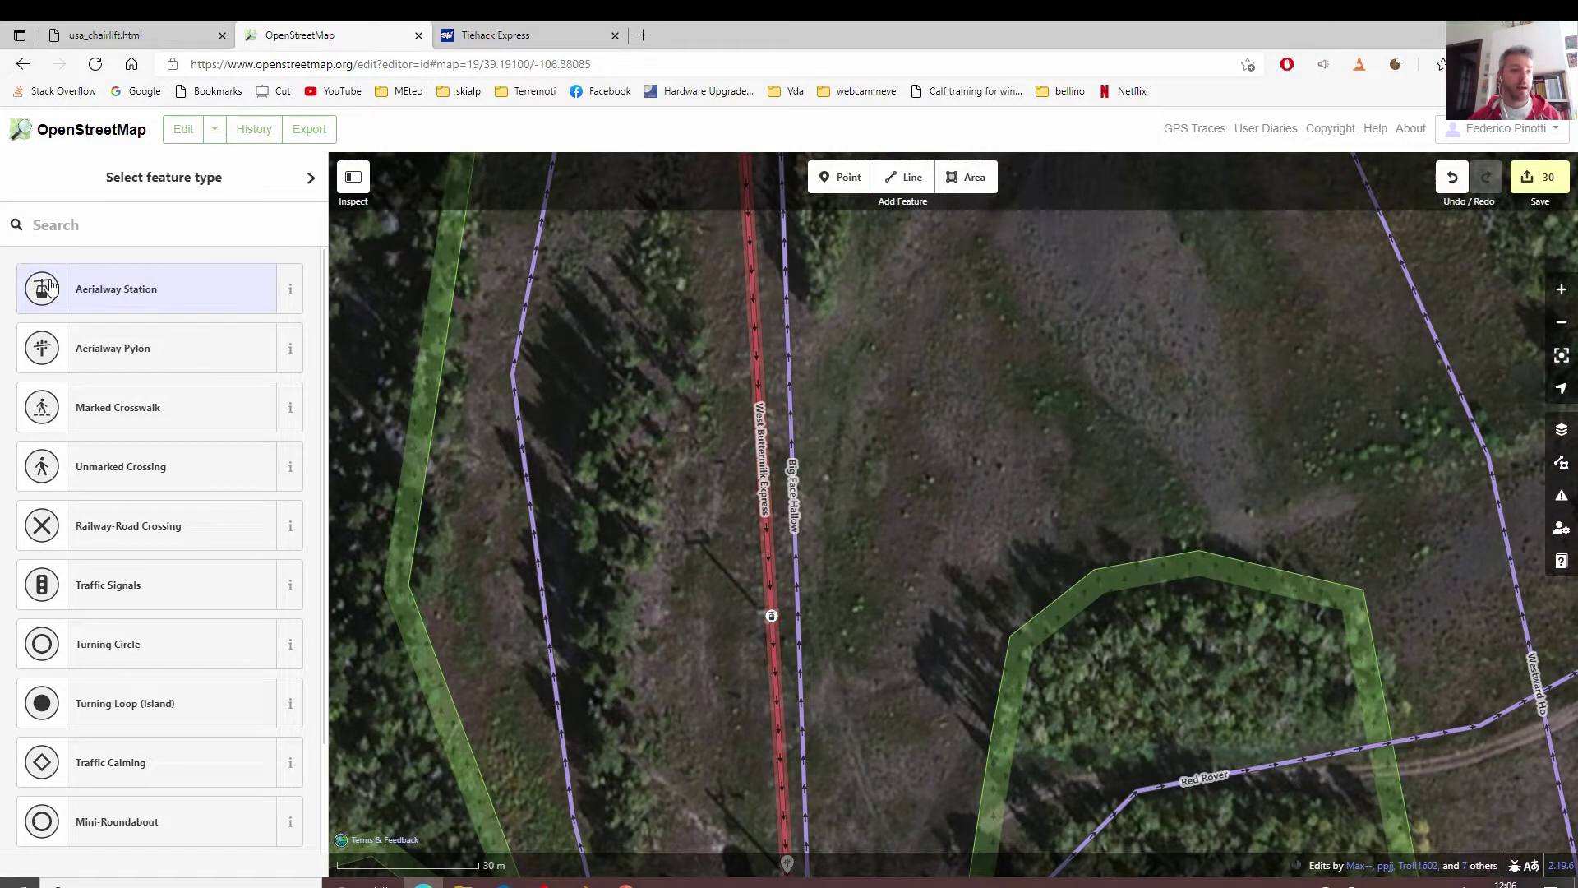
pyautogui.click(1452, 176)
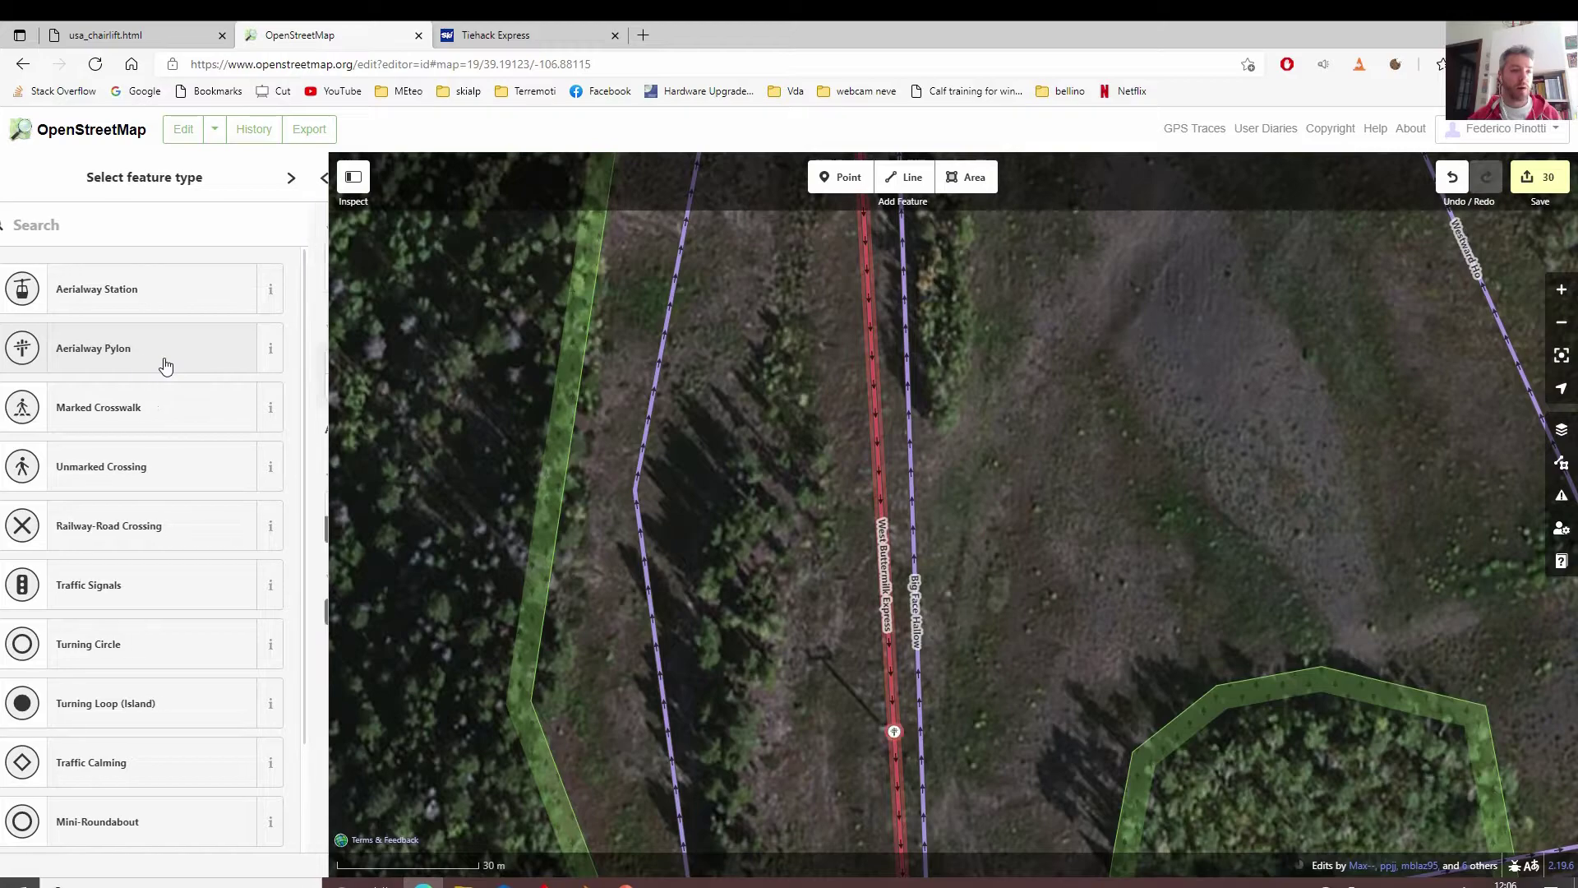
# Set the fifth tower node's type to Aerialway Pylon, finding it by searching the feature types for "aerial wa".
pyautogui.click(164, 362)
pyautogui.click(115, 270)
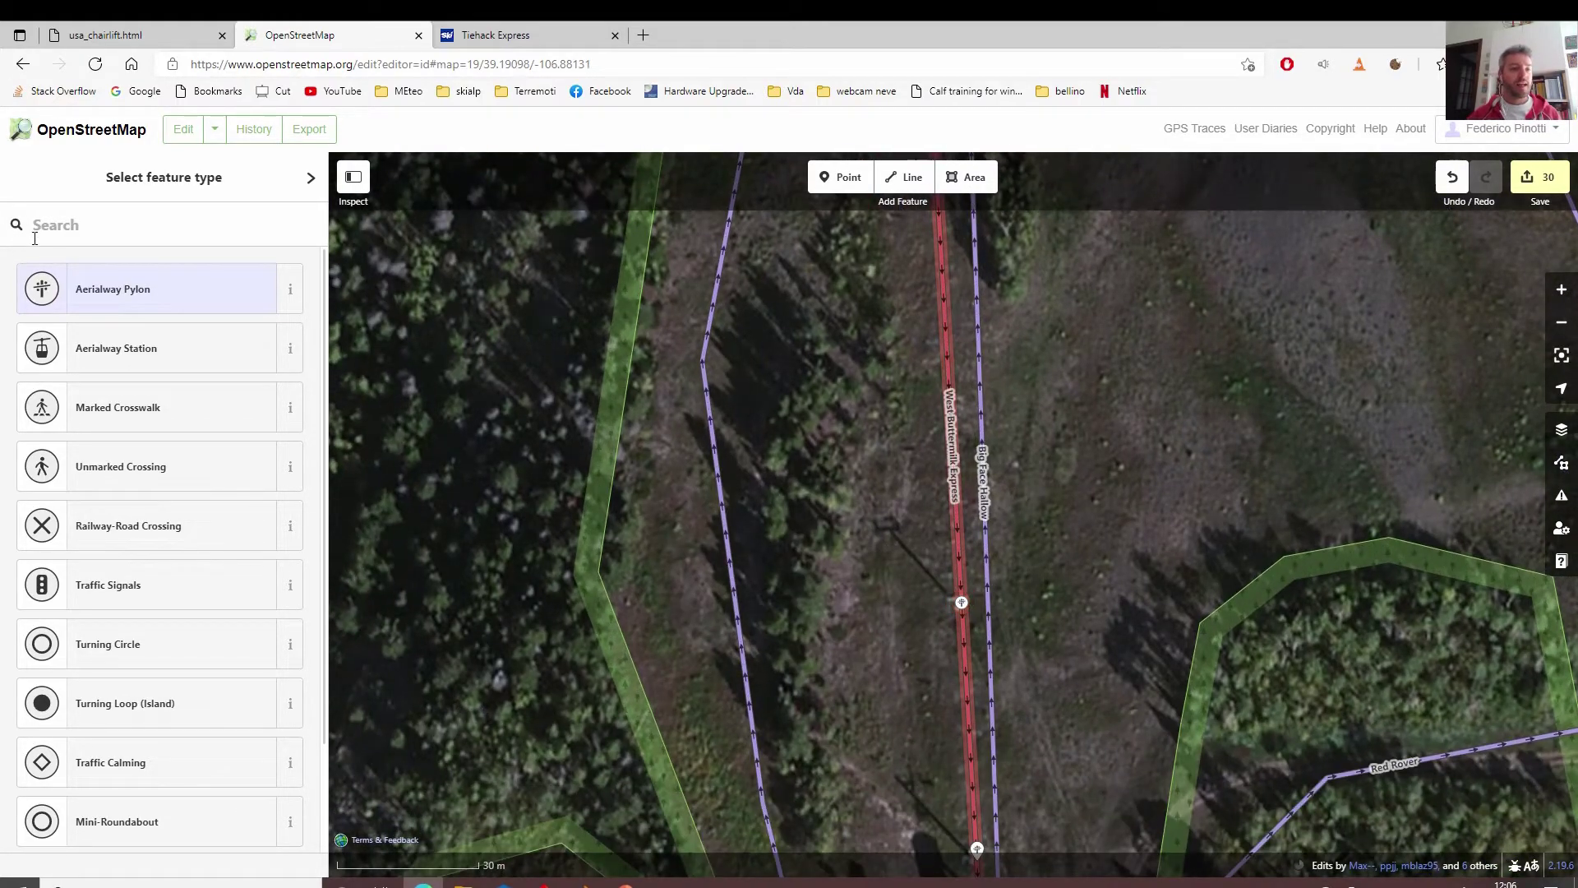
pyautogui.click(66, 234)
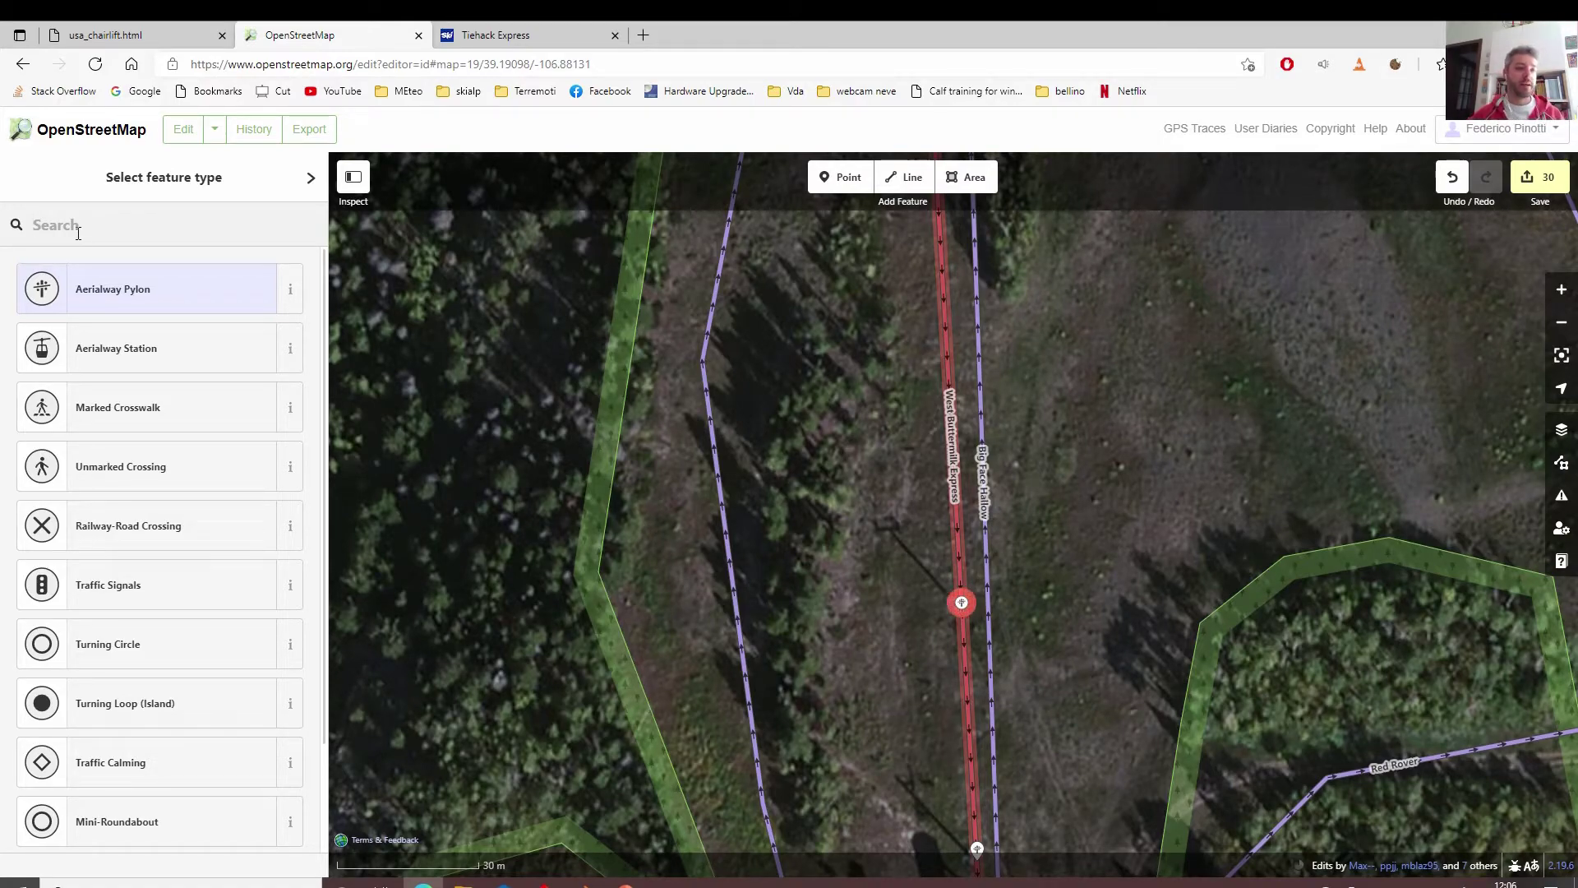
pyautogui.write('aERIAL WA')
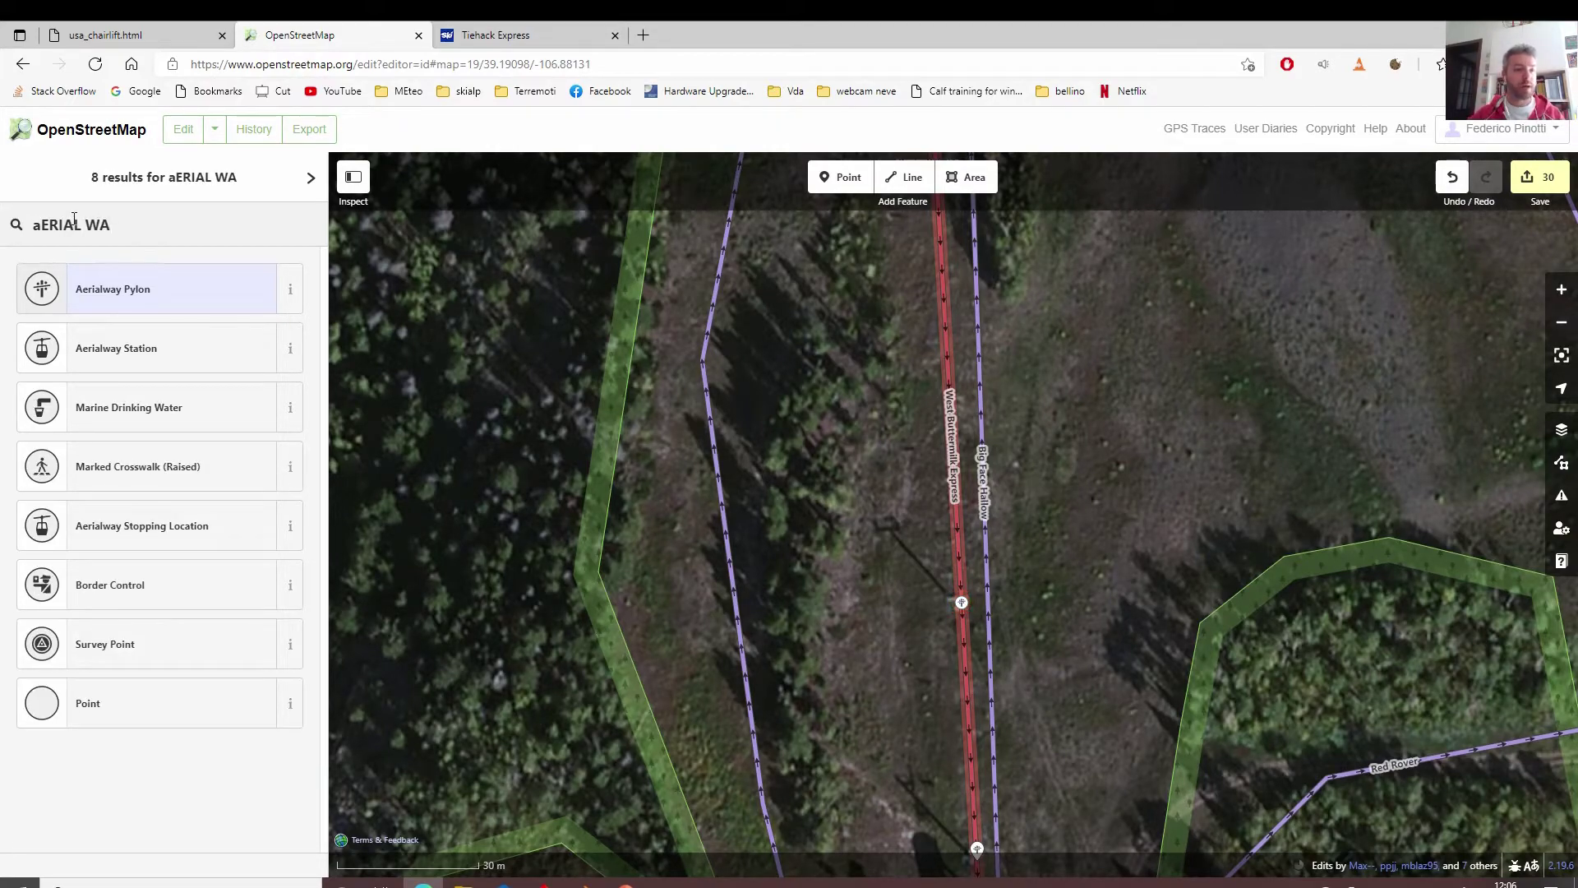
pyautogui.click(137, 296)
# Replace the sixth and seventh towers' separate pylon points with Aerialway Pylon nodes on the West Buttermilk Express line.
pyautogui.moveTo(940, 715); pyautogui.dragTo(887, 206)
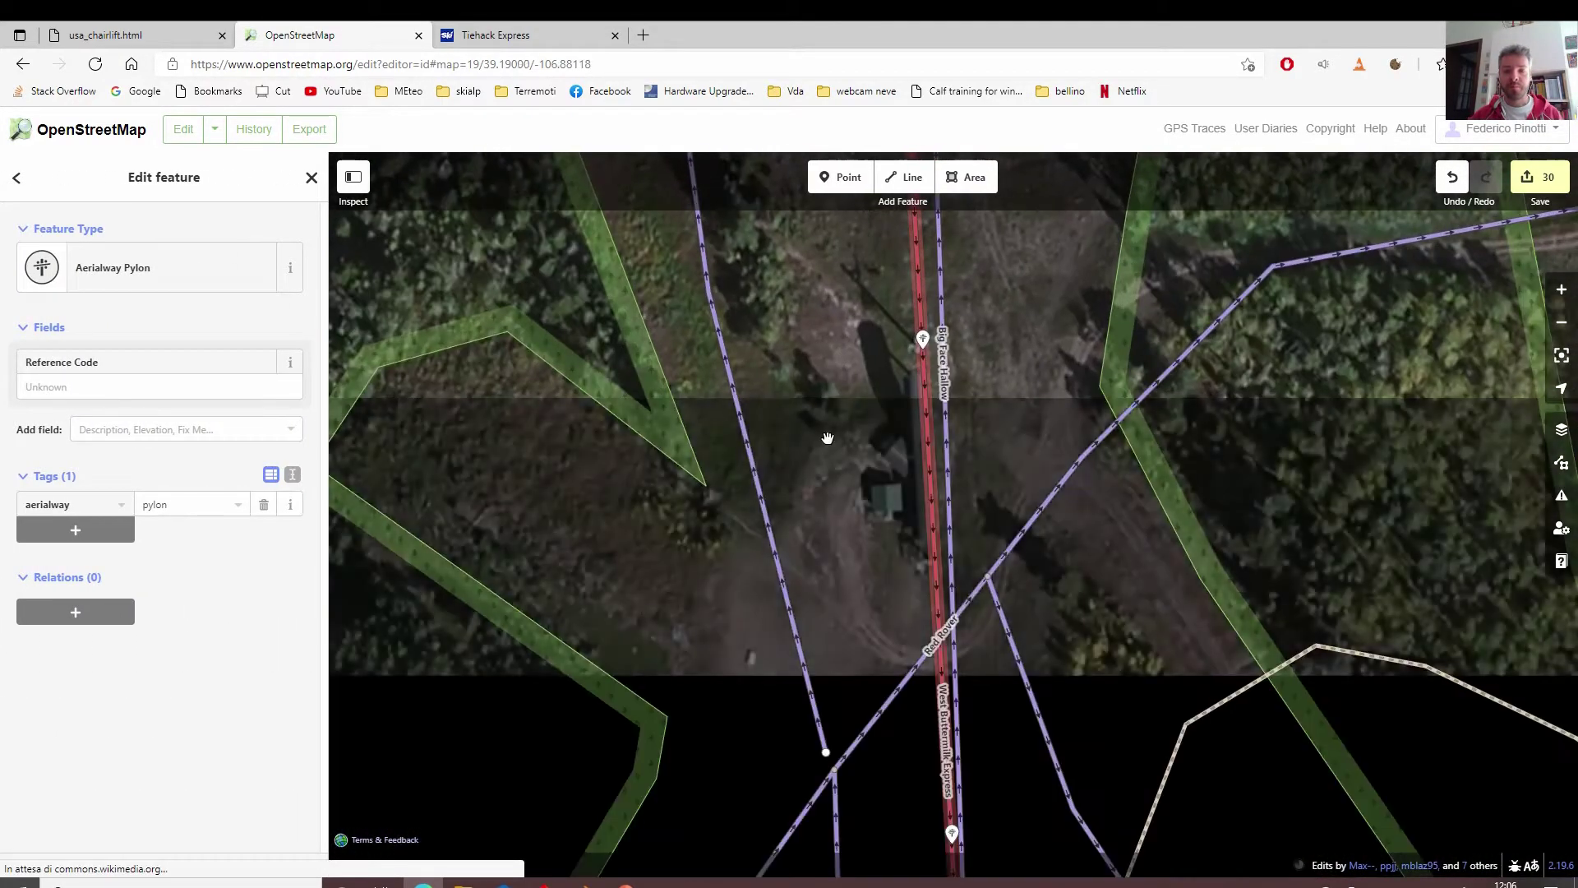
pyautogui.press('Delete')
pyautogui.doubleClick(923, 341)
pyautogui.click(148, 289)
pyautogui.moveTo(951, 715); pyautogui.dragTo(883, 316)
pyautogui.press('Delete')
pyautogui.doubleClick(883, 436)
pyautogui.click(148, 295)
# Delete the eighth and ninth towers' separate points and add Aerialway Pylon nodes on the lift line in their place.
pyautogui.moveTo(919, 838); pyautogui.dragTo(885, 205)
pyautogui.press('Delete')
pyautogui.doubleClick(885, 405)
pyautogui.click(148, 288)
pyautogui.moveTo(924, 838); pyautogui.dragTo(863, 189)
pyautogui.press('Delete')
pyautogui.doubleClick(860, 448)
pyautogui.click(148, 288)
# Replace the tenth and eleventh towers' separate points with Aerialway Pylon nodes on the West Buttermilk Express line.
pyautogui.moveTo(825, 830); pyautogui.dragTo(771, 377)
pyautogui.press('Delete')
pyautogui.doubleClick(822, 382)
pyautogui.click(148, 288)
pyautogui.moveTo(872, 822); pyautogui.dragTo(873, 226)
pyautogui.click(859, 374)
pyautogui.press('Delete')
pyautogui.doubleClick(858, 376)
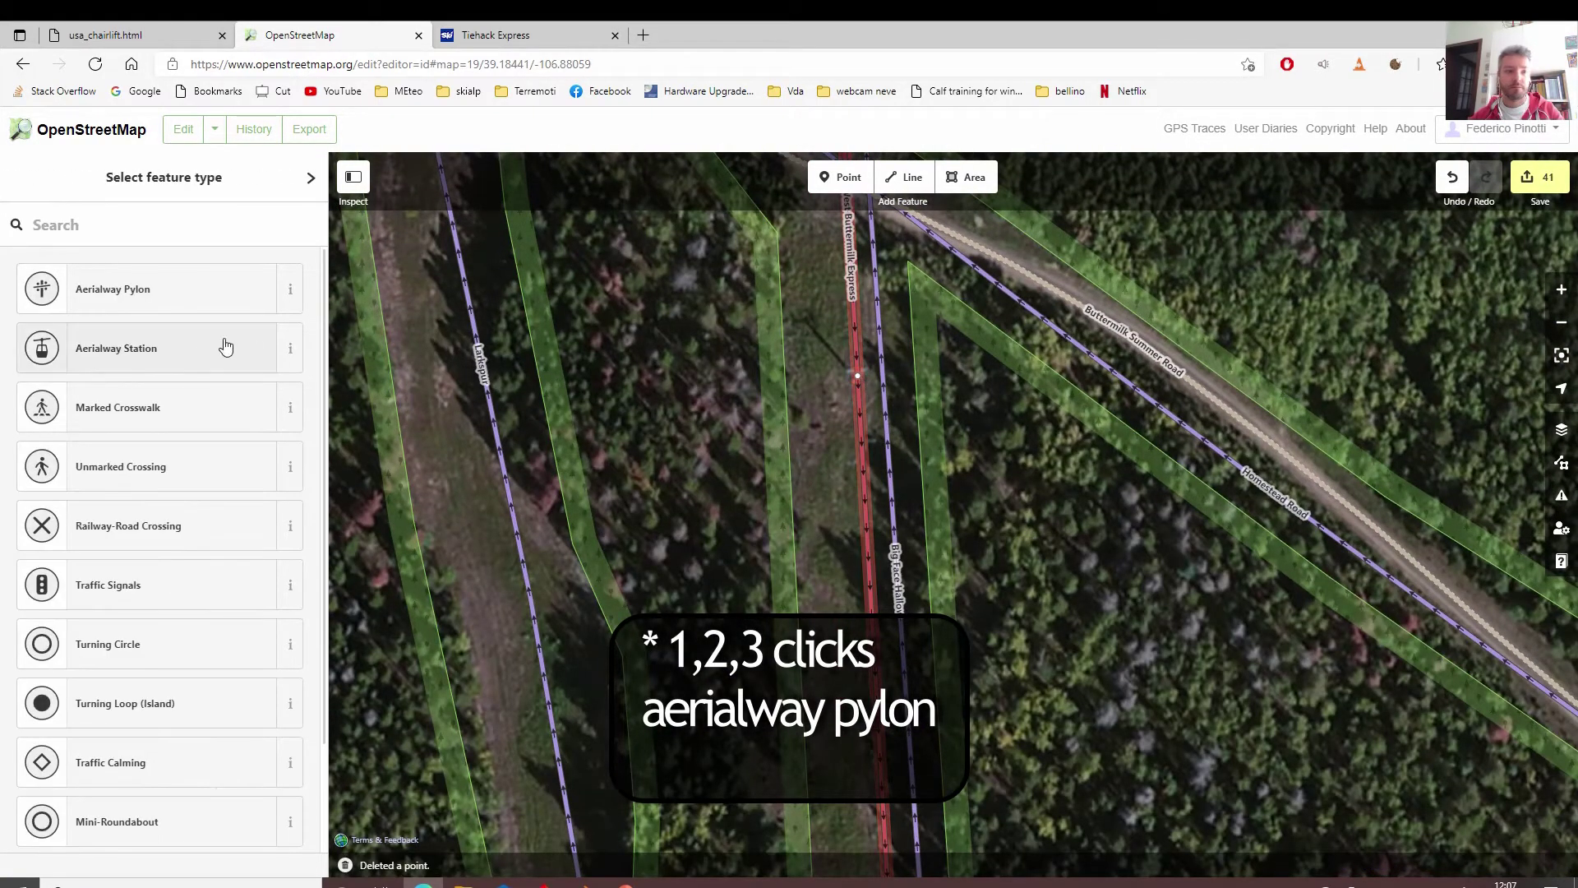
pyautogui.click(134, 288)
# Delete the twelfth and thirteenth towers' separate points and add Aerialway Pylon nodes on the lift line instead.
pyautogui.scroll(3, 838, 377)
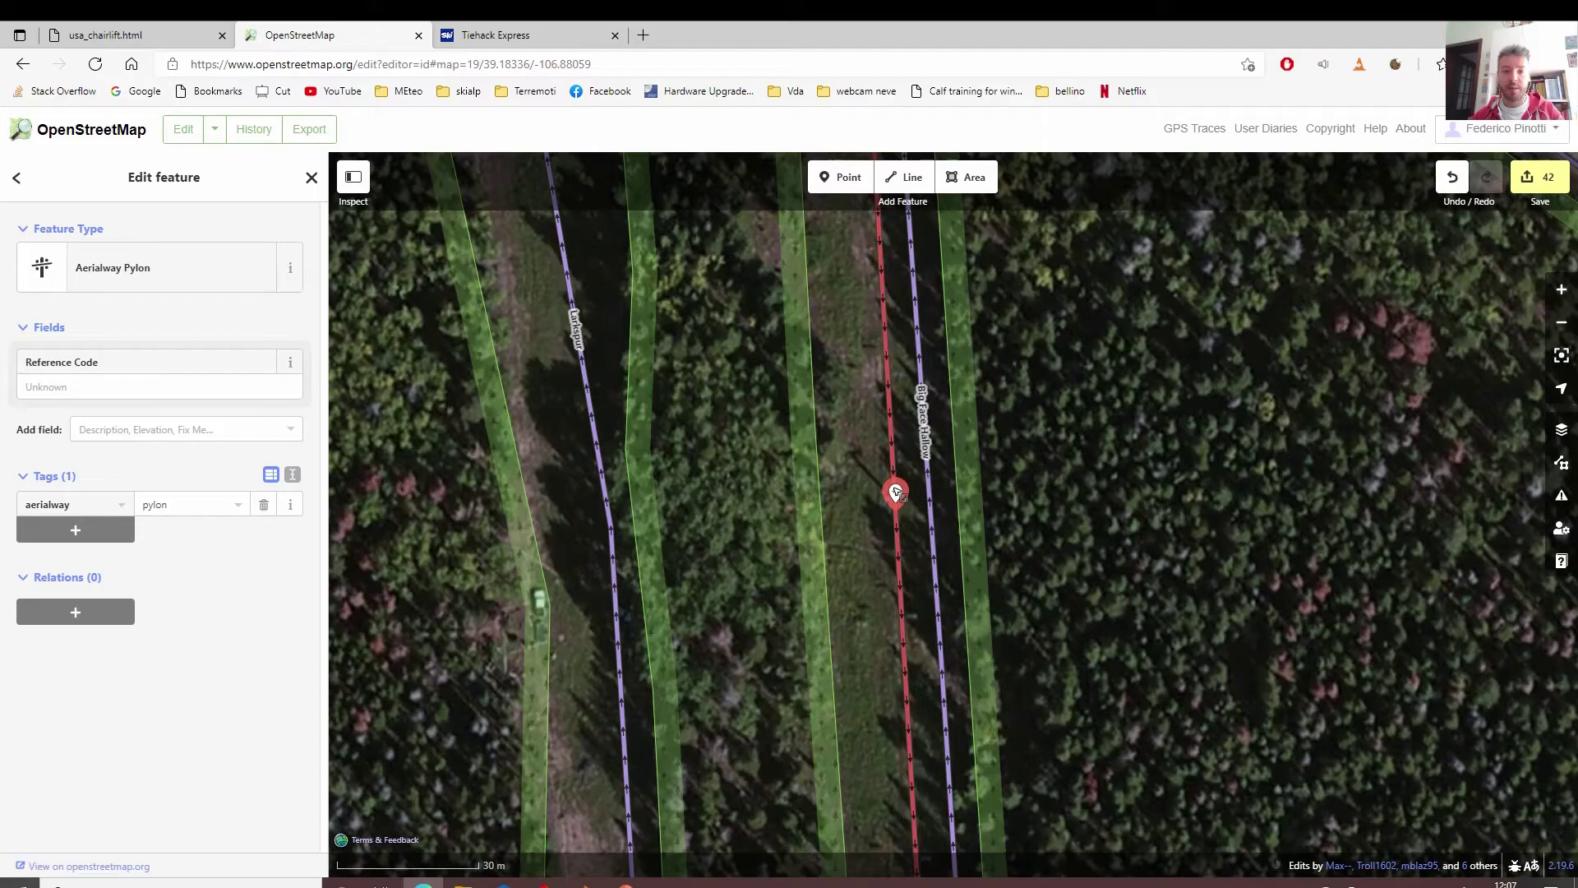
pyautogui.press('Delete')
pyautogui.doubleClick(896, 503)
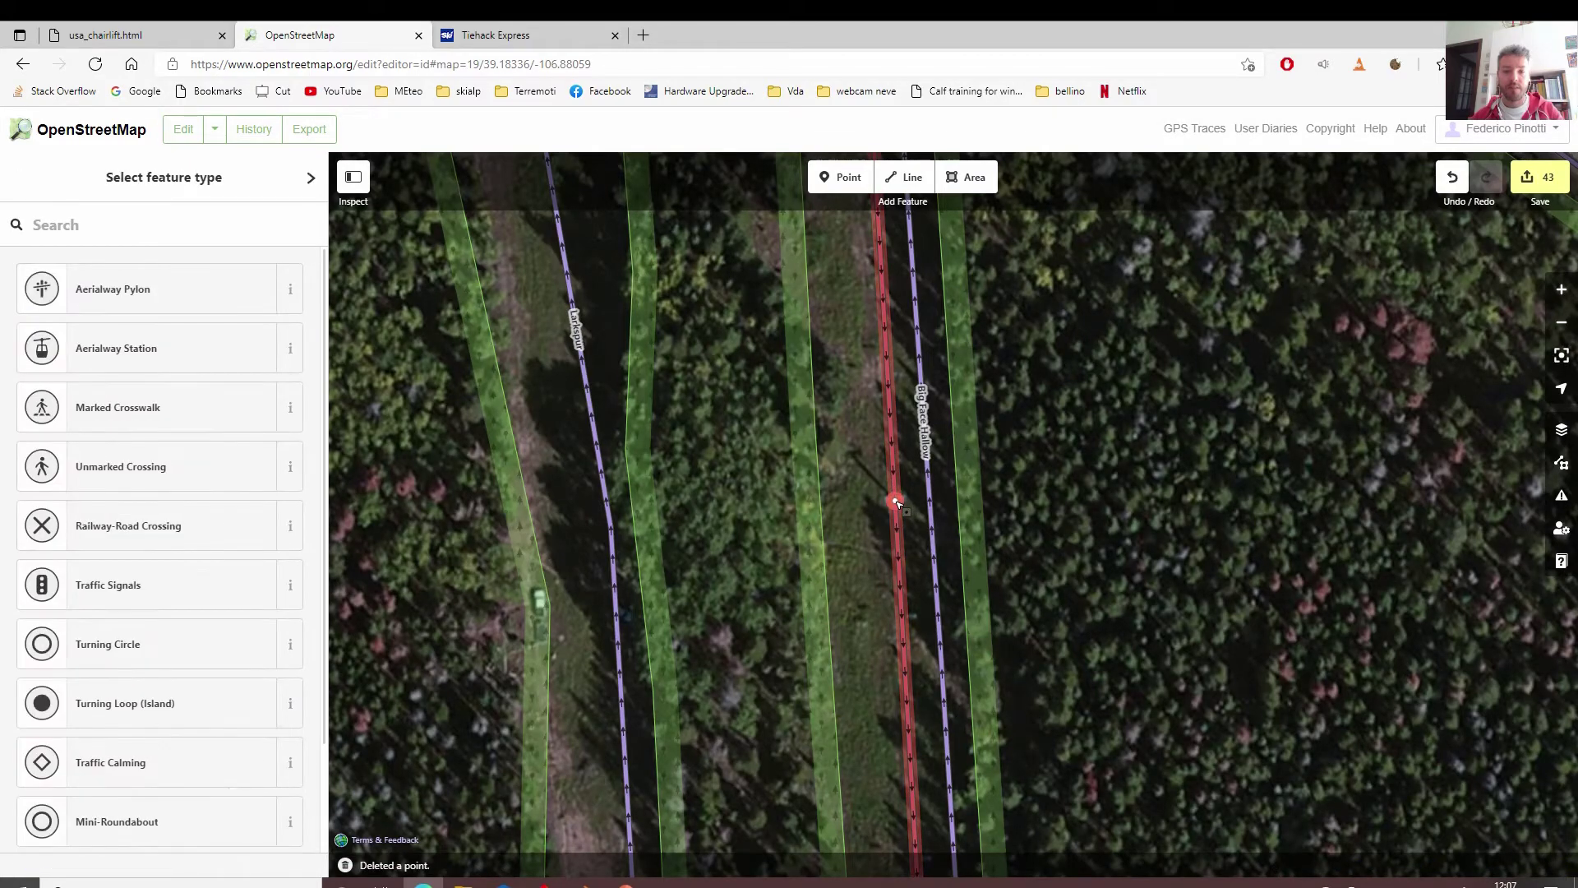
pyautogui.click(198, 298)
pyautogui.moveTo(891, 674); pyautogui.dragTo(874, 335)
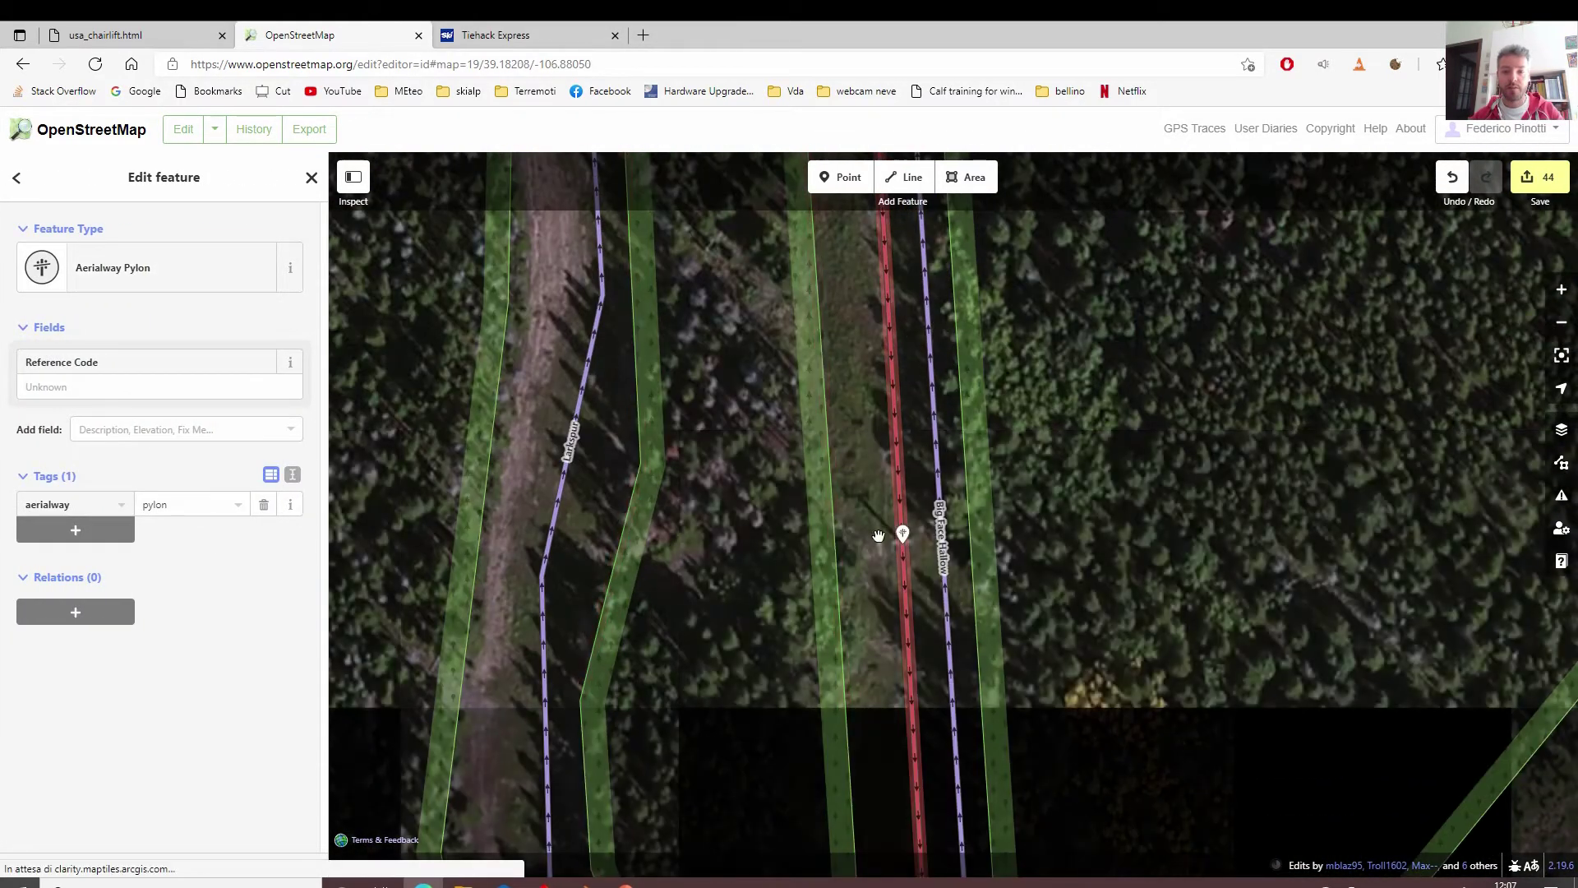
pyautogui.press('Delete')
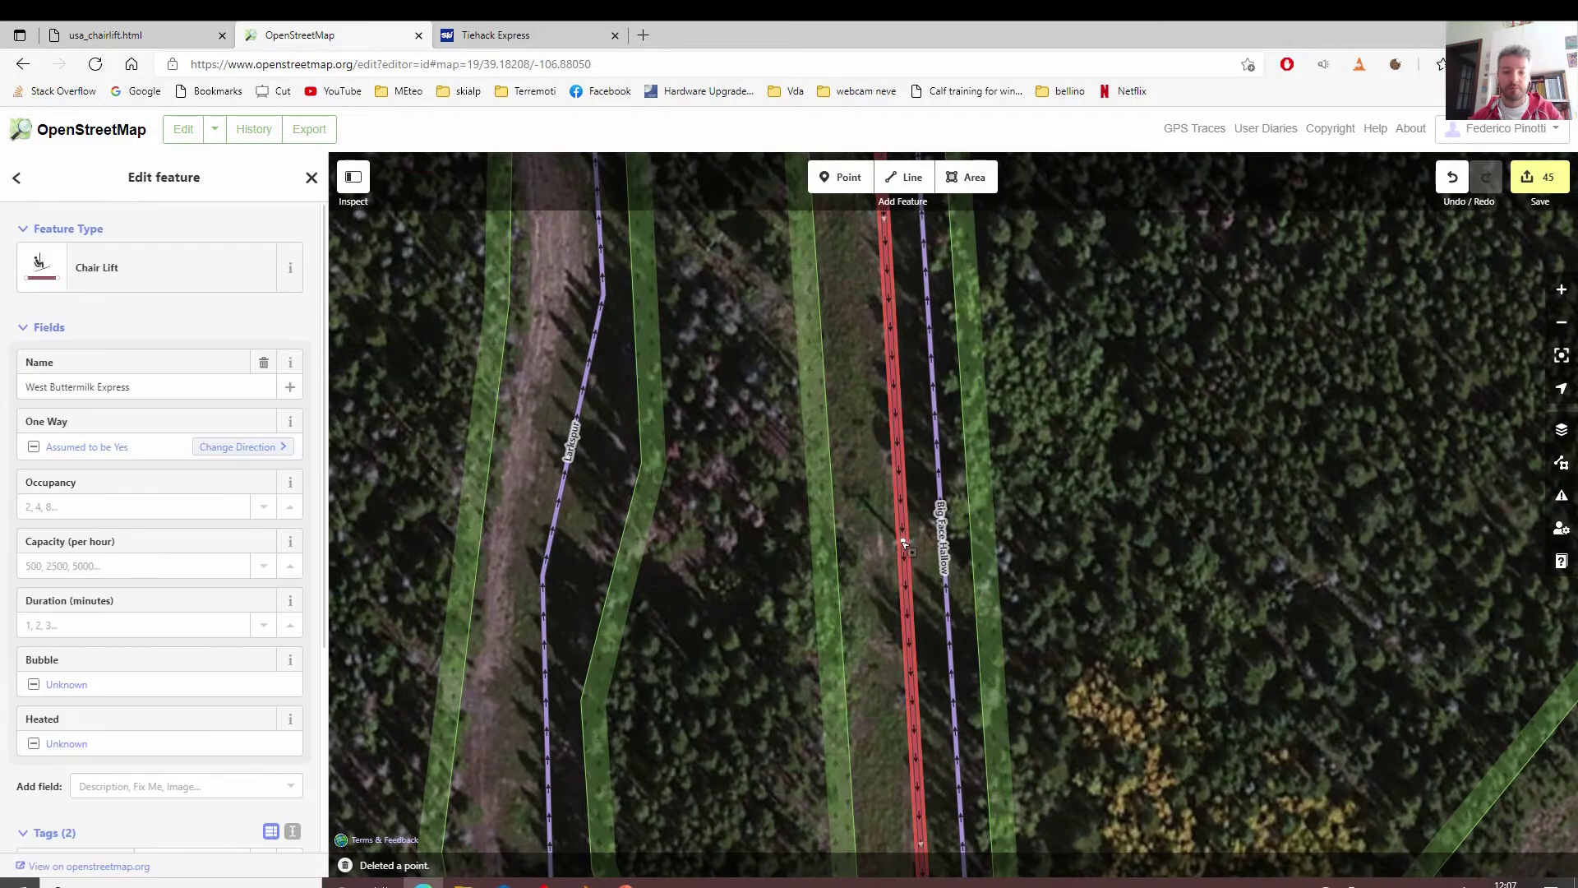
pyautogui.doubleClick(906, 542)
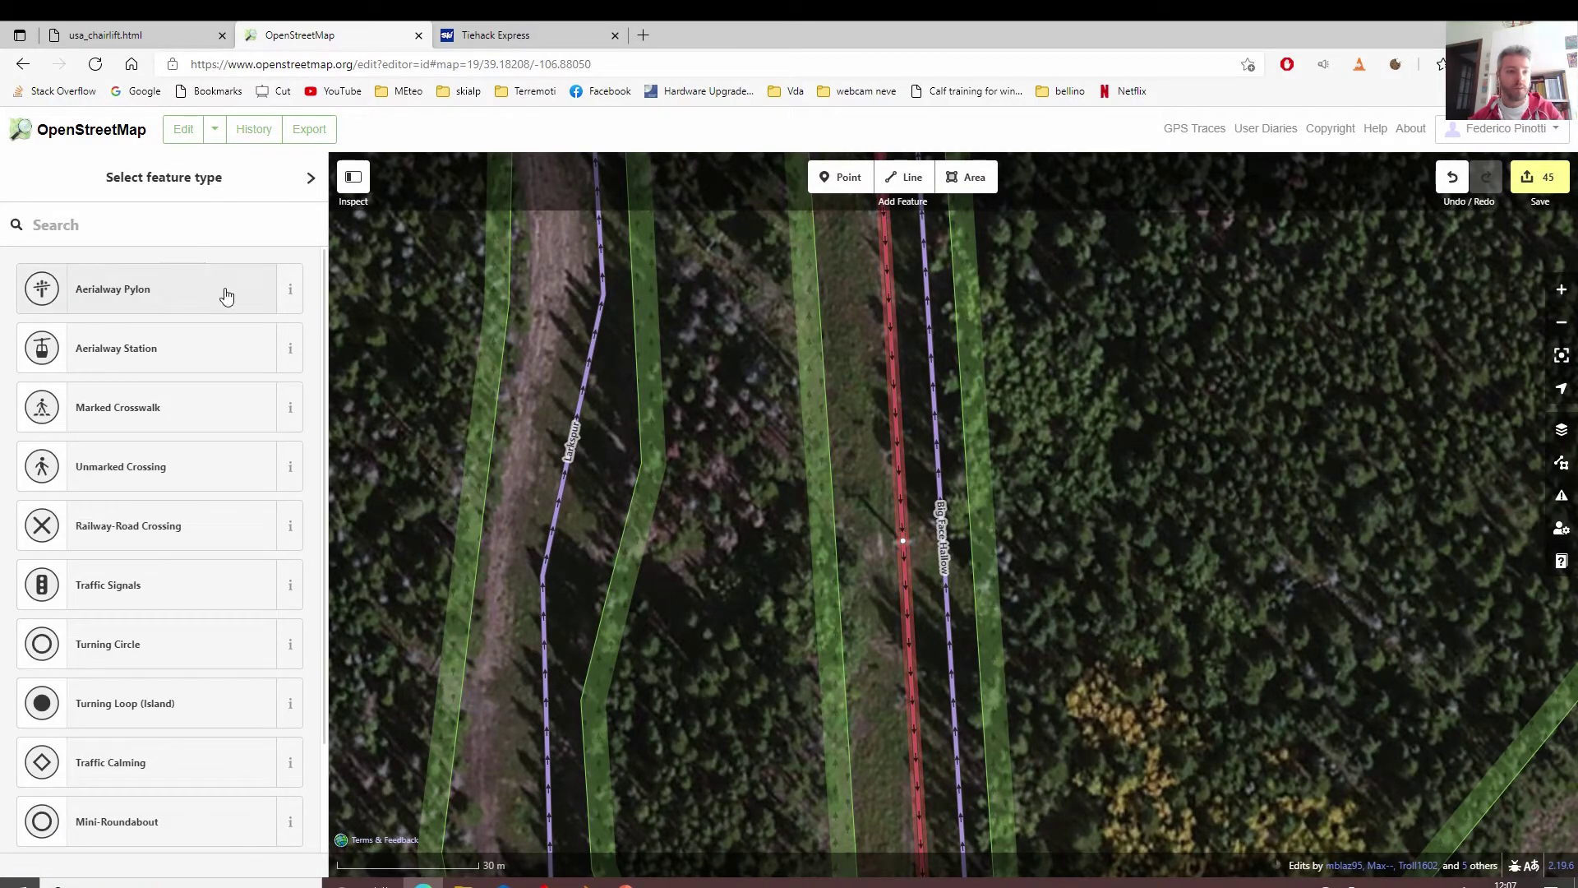
pyautogui.click(224, 288)
# Replace the fourteenth tower's separate point with an Aerialway Pylon node on the West Buttermilk Express line.
pyautogui.moveTo(871, 665); pyautogui.dragTo(859, 359)
pyautogui.moveTo(883, 723); pyautogui.dragTo(862, 309)
pyautogui.moveTo(884, 633); pyautogui.dragTo(817, 317)
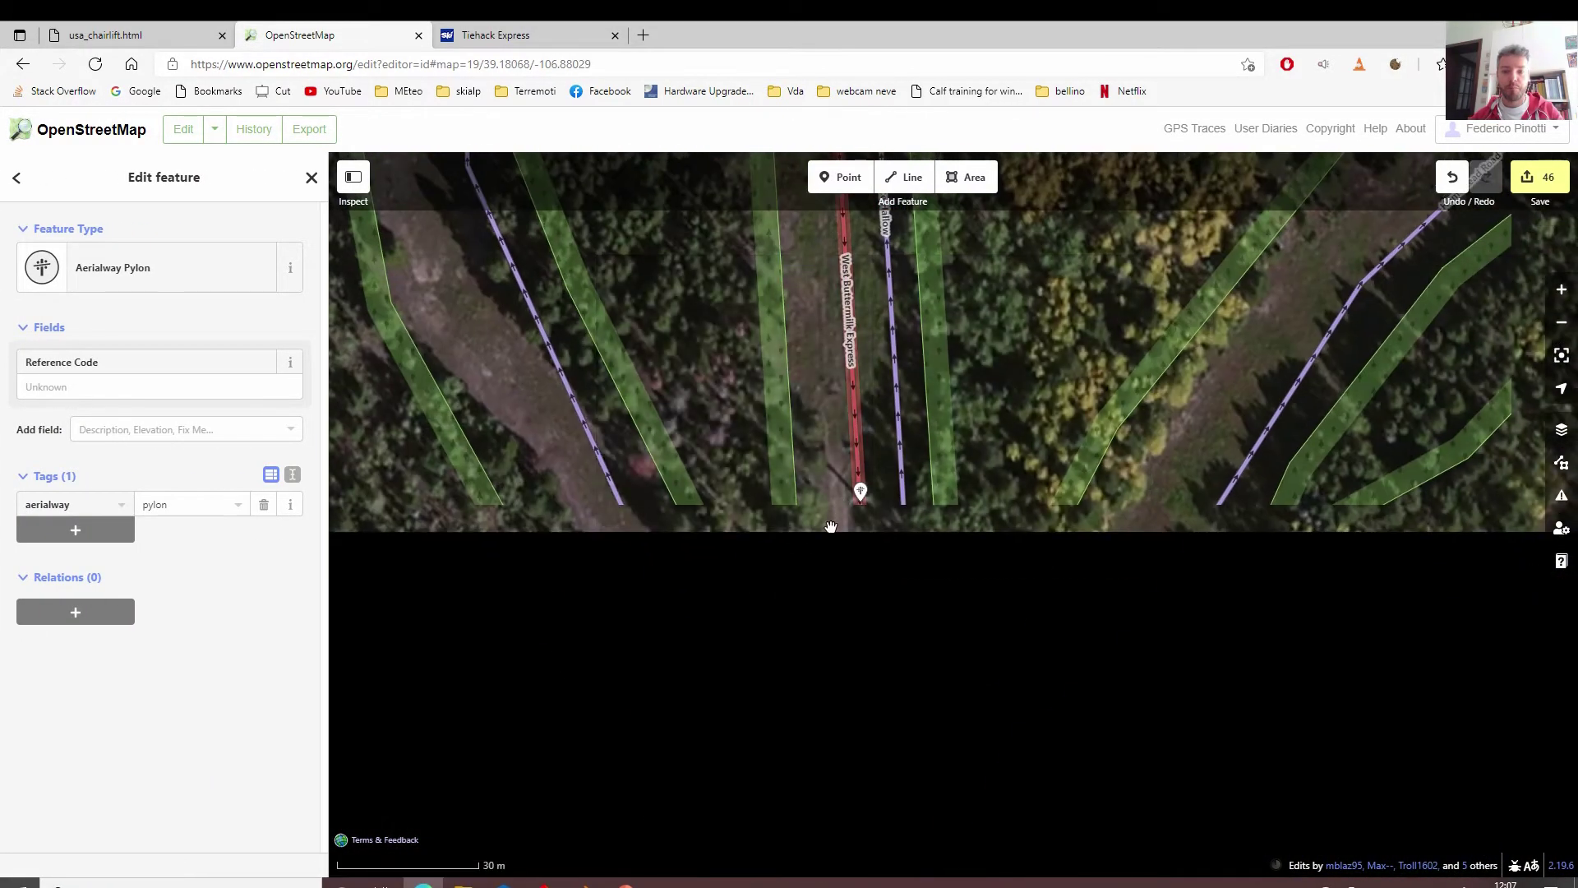
pyautogui.moveTo(831, 525); pyautogui.dragTo(838, 359)
pyautogui.click(866, 327)
pyautogui.press('Delete')
pyautogui.doubleClick(866, 327)
pyautogui.click(205, 288)
# Replace the last tower's point just above the base station with an Aerialway Pylon node on the lift line.
pyautogui.moveTo(855, 514); pyautogui.dragTo(859, 189)
pyautogui.click(900, 484)
pyautogui.press('Delete')
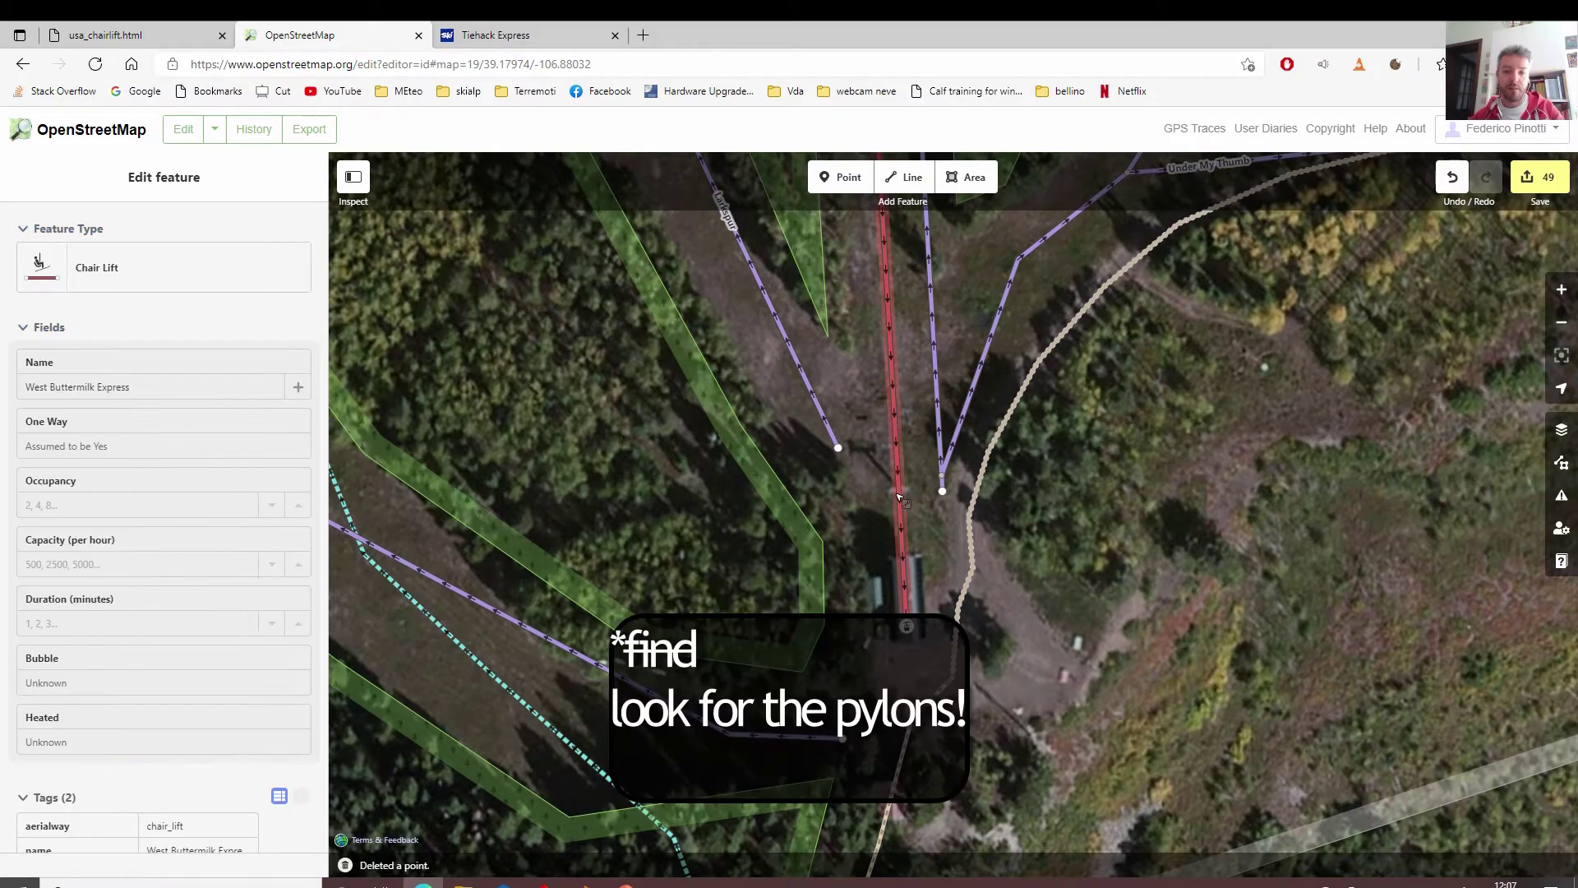
pyautogui.doubleClick(898, 483)
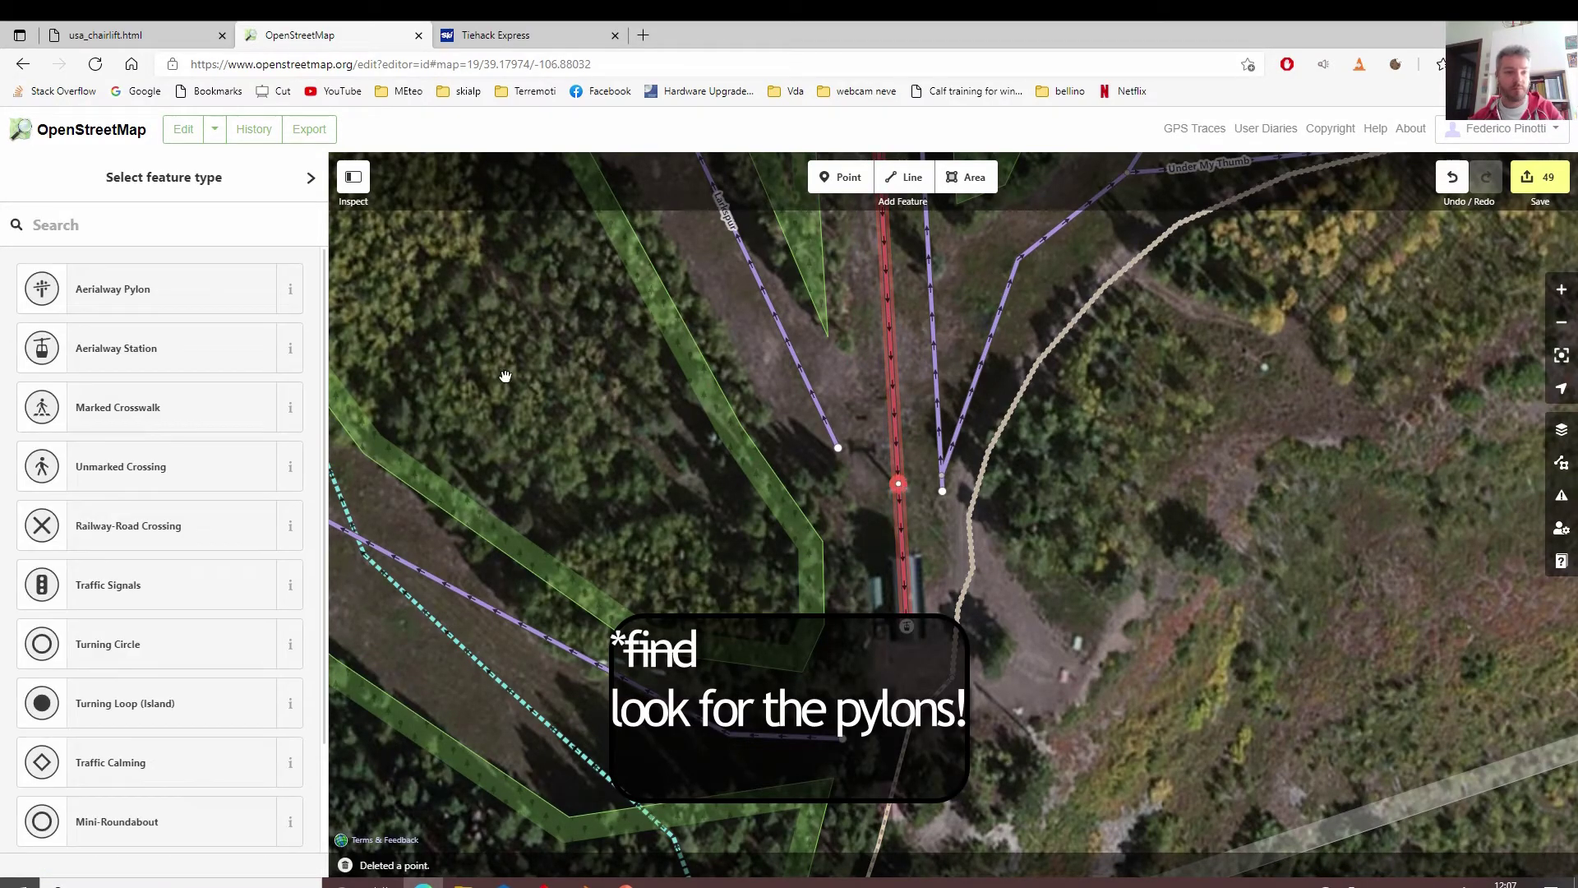
pyautogui.click(204, 298)
# Copy the name of the West Buttermilk Express chair lift line and search skiresort.info for it.
pyautogui.moveTo(886, 376); pyautogui.dragTo(883, 655)
pyautogui.click(883, 599)
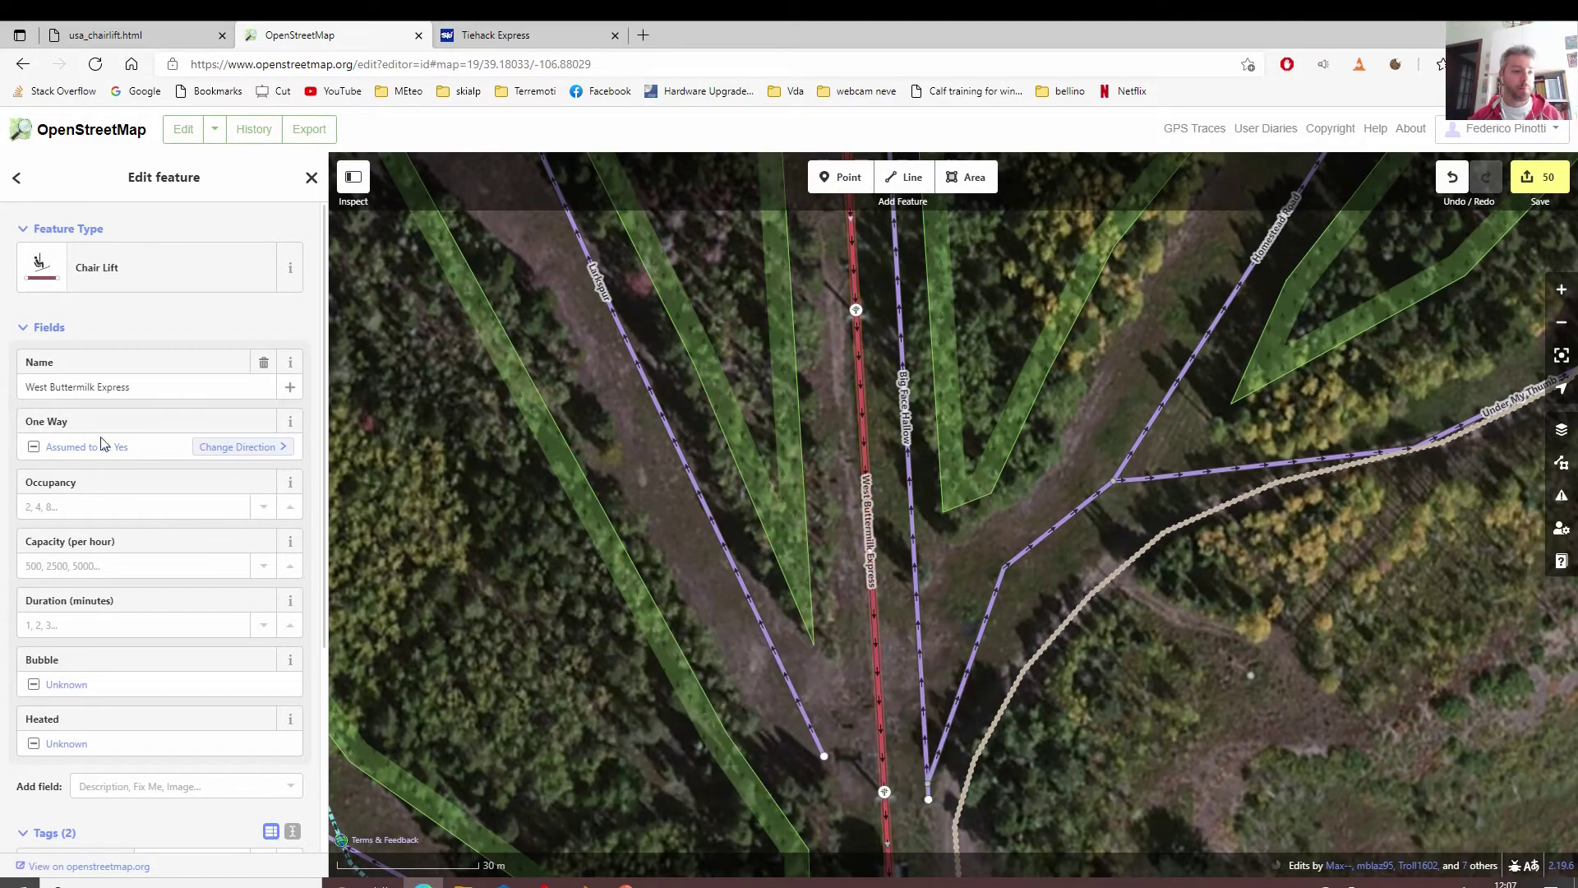
pyautogui.click(111, 387)
pyautogui.hotkey('ctrl', 'a')
pyautogui.click(505, 29)
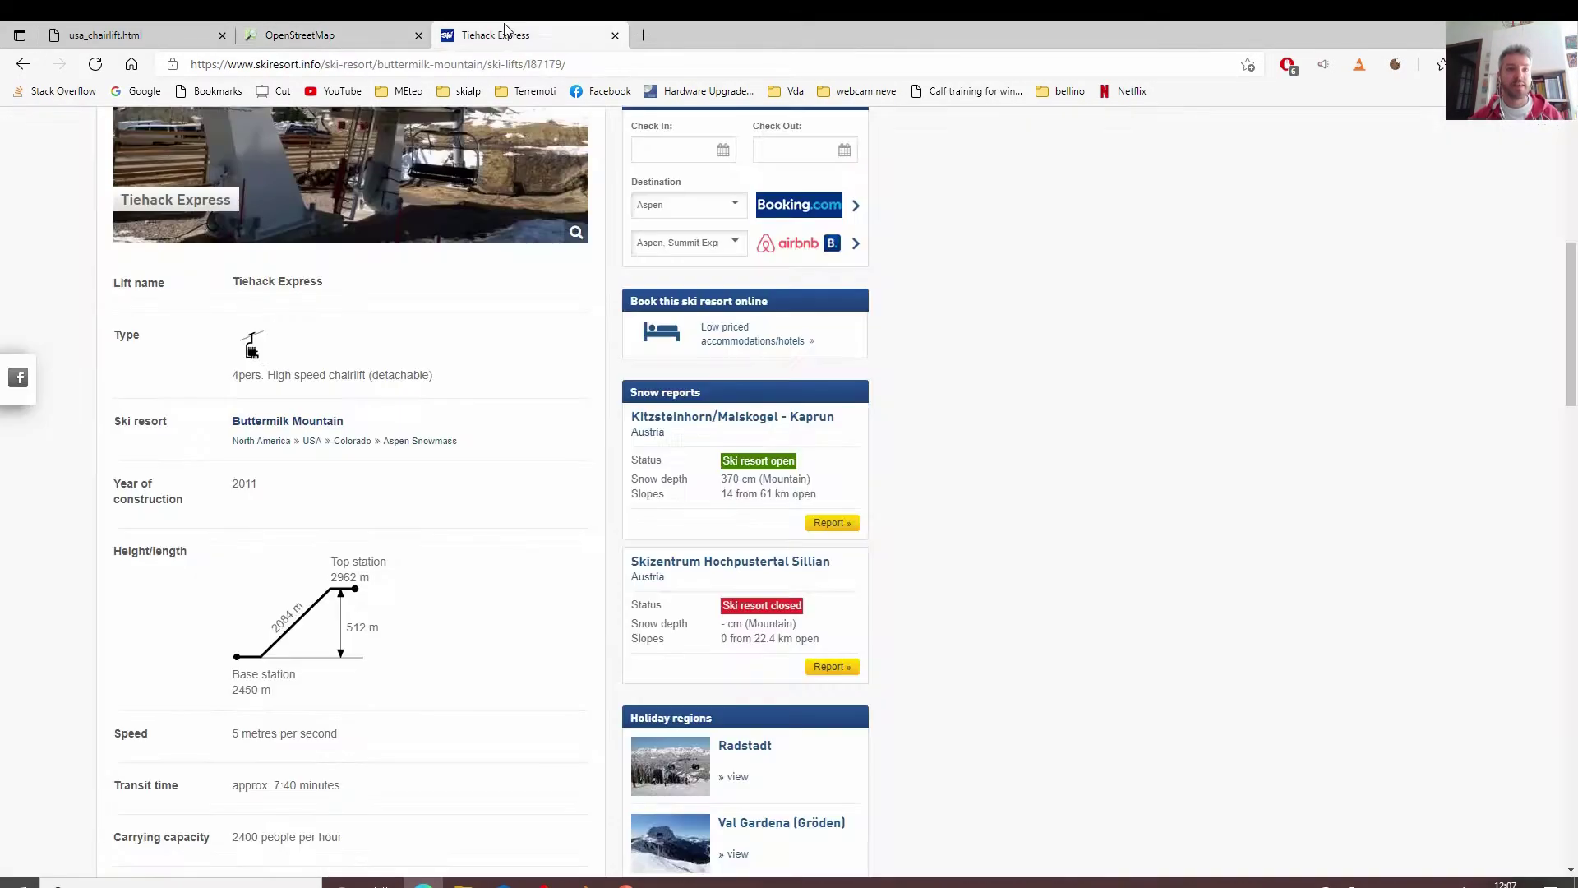
pyautogui.scroll(6, 485, 306)
pyautogui.click(399, 164)
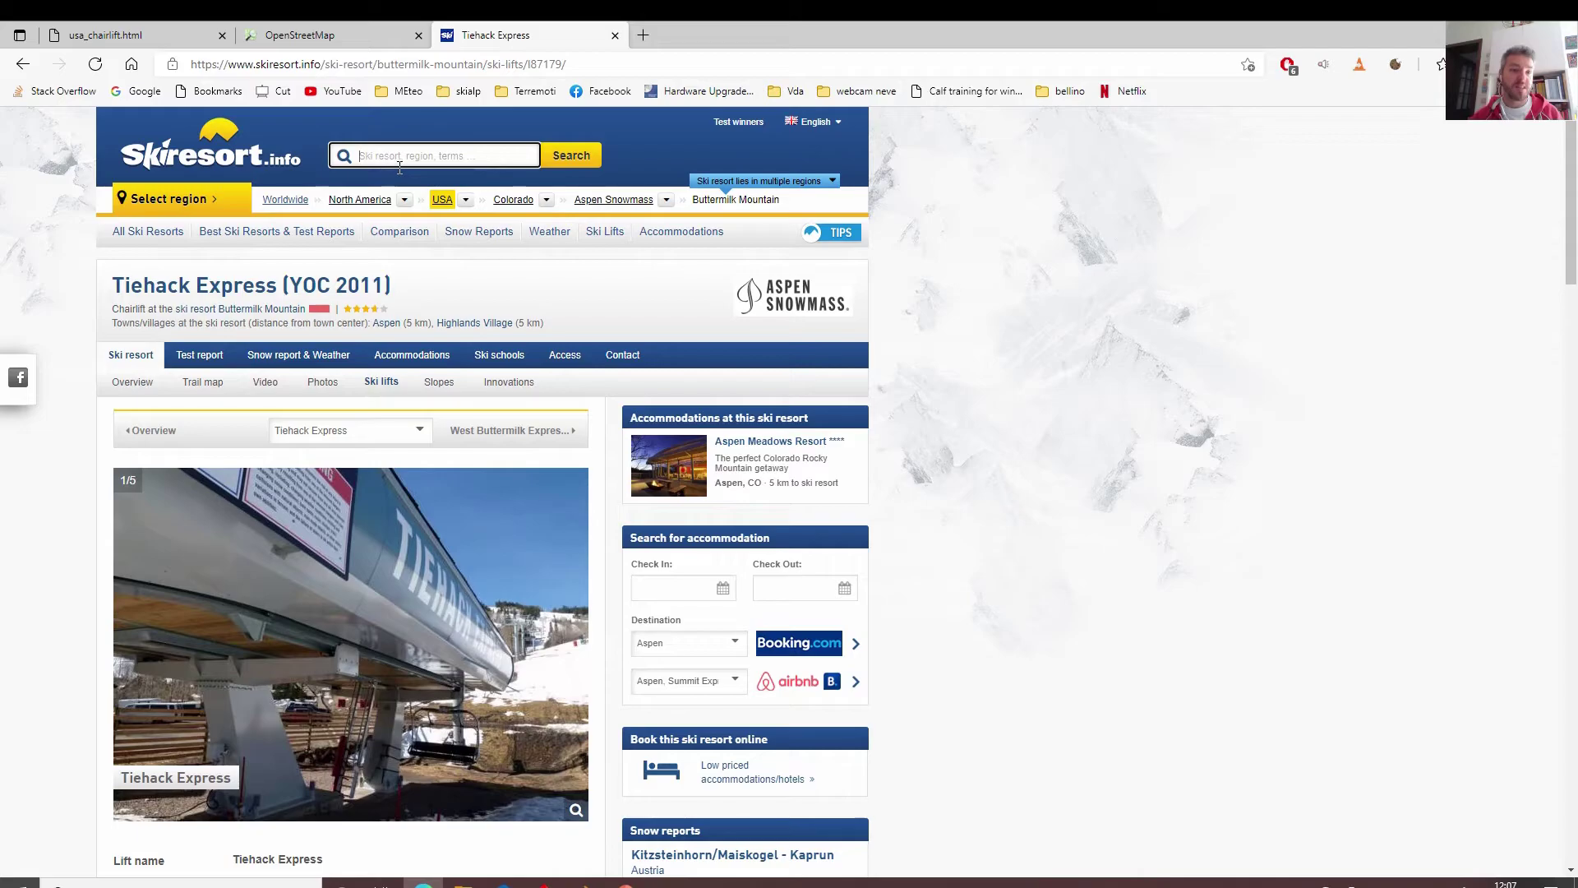
pyautogui.click(594, 153)
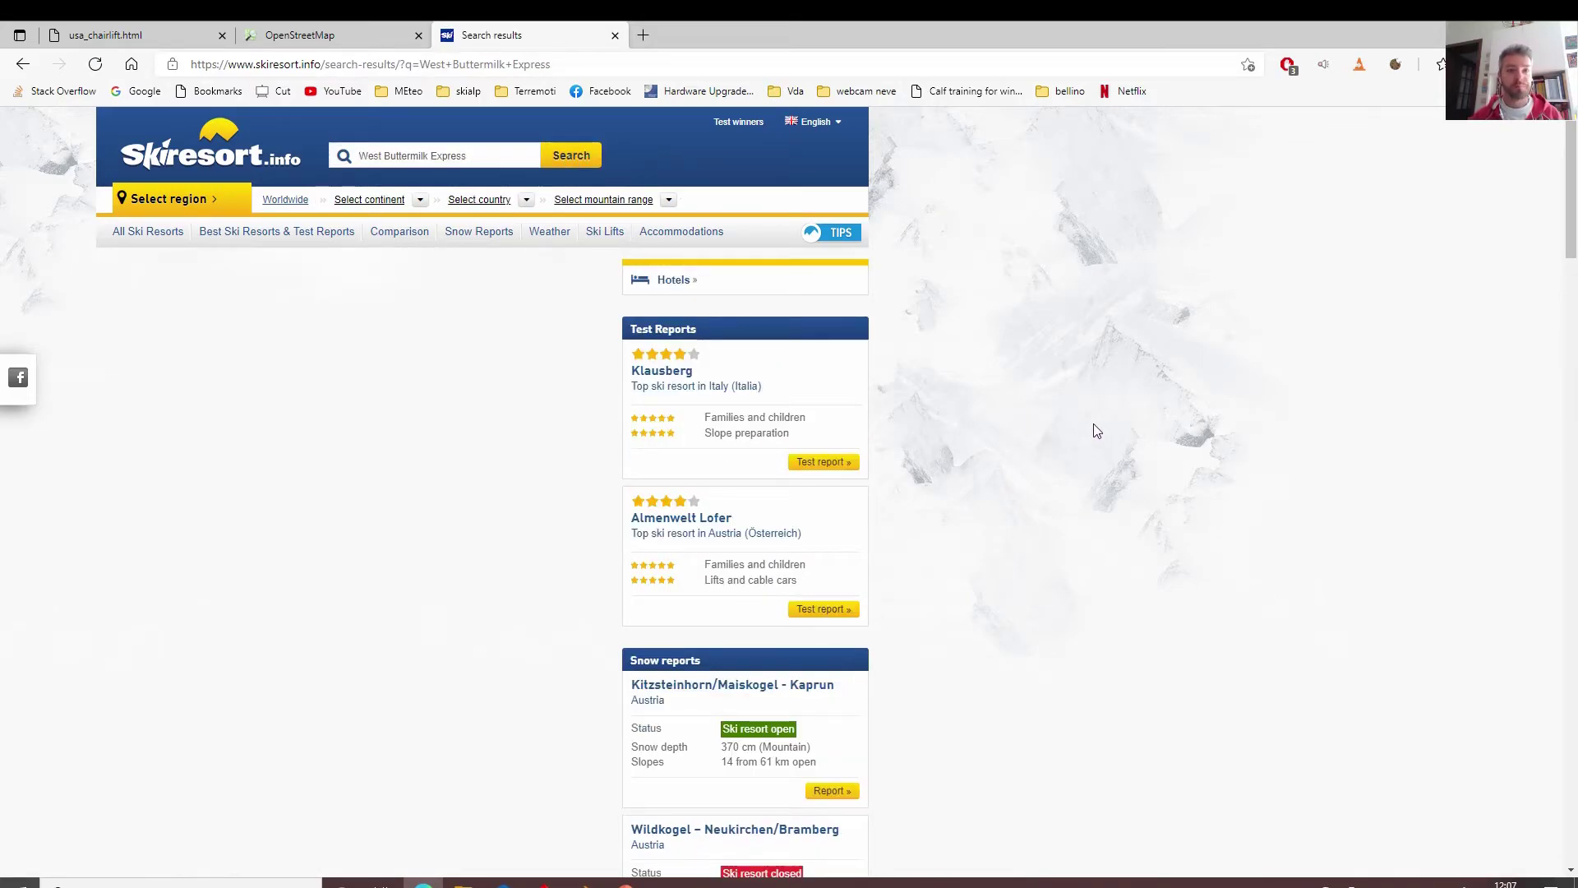
# Open the West Buttermilk Express lift page on skiresort.info and review its technical data.
pyautogui.click(221, 530)
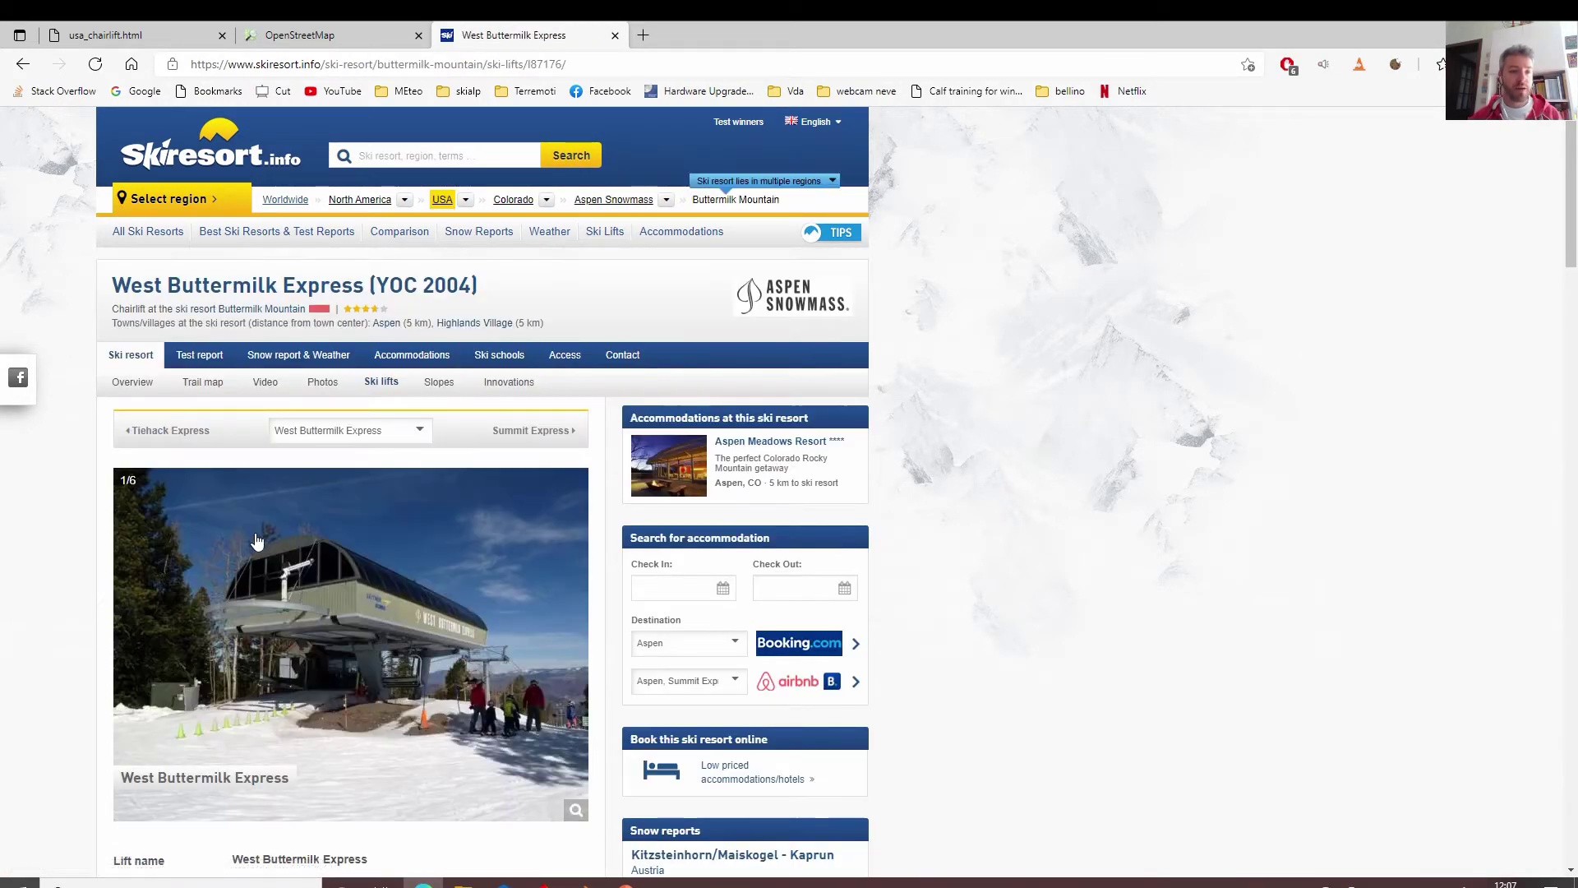
pyautogui.scroll(-10, 1112, 521)
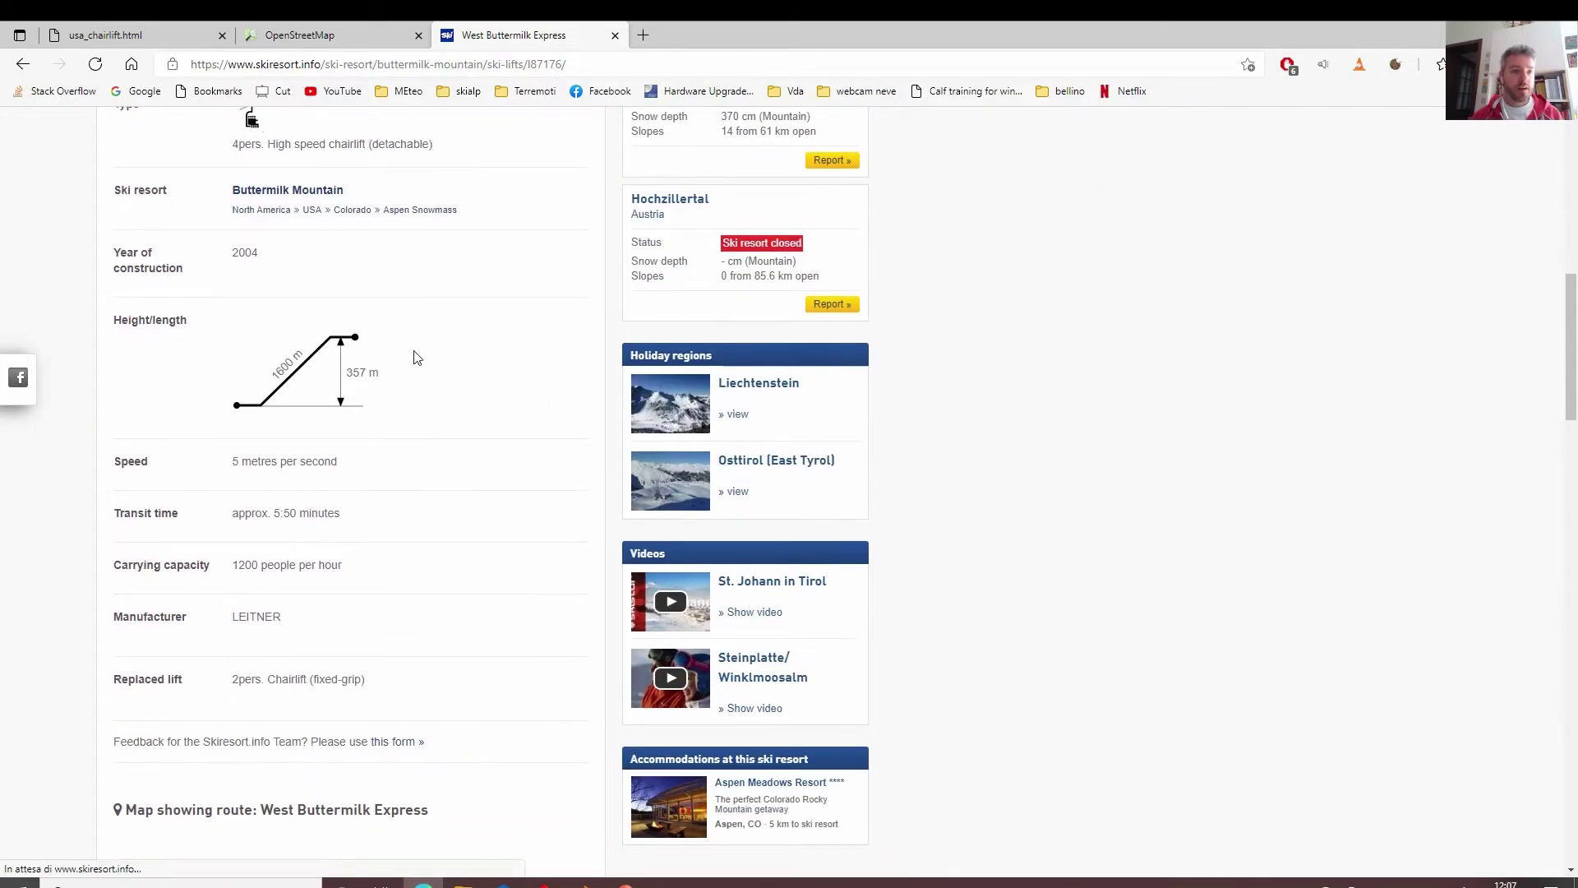
pyautogui.scroll(3, 222, 345)
# In OpenStreetMap, set the West Buttermilk Express occupancy to 4 and its duration to 5 minutes, using the skiresort.info data.
pyautogui.click(300, 34)
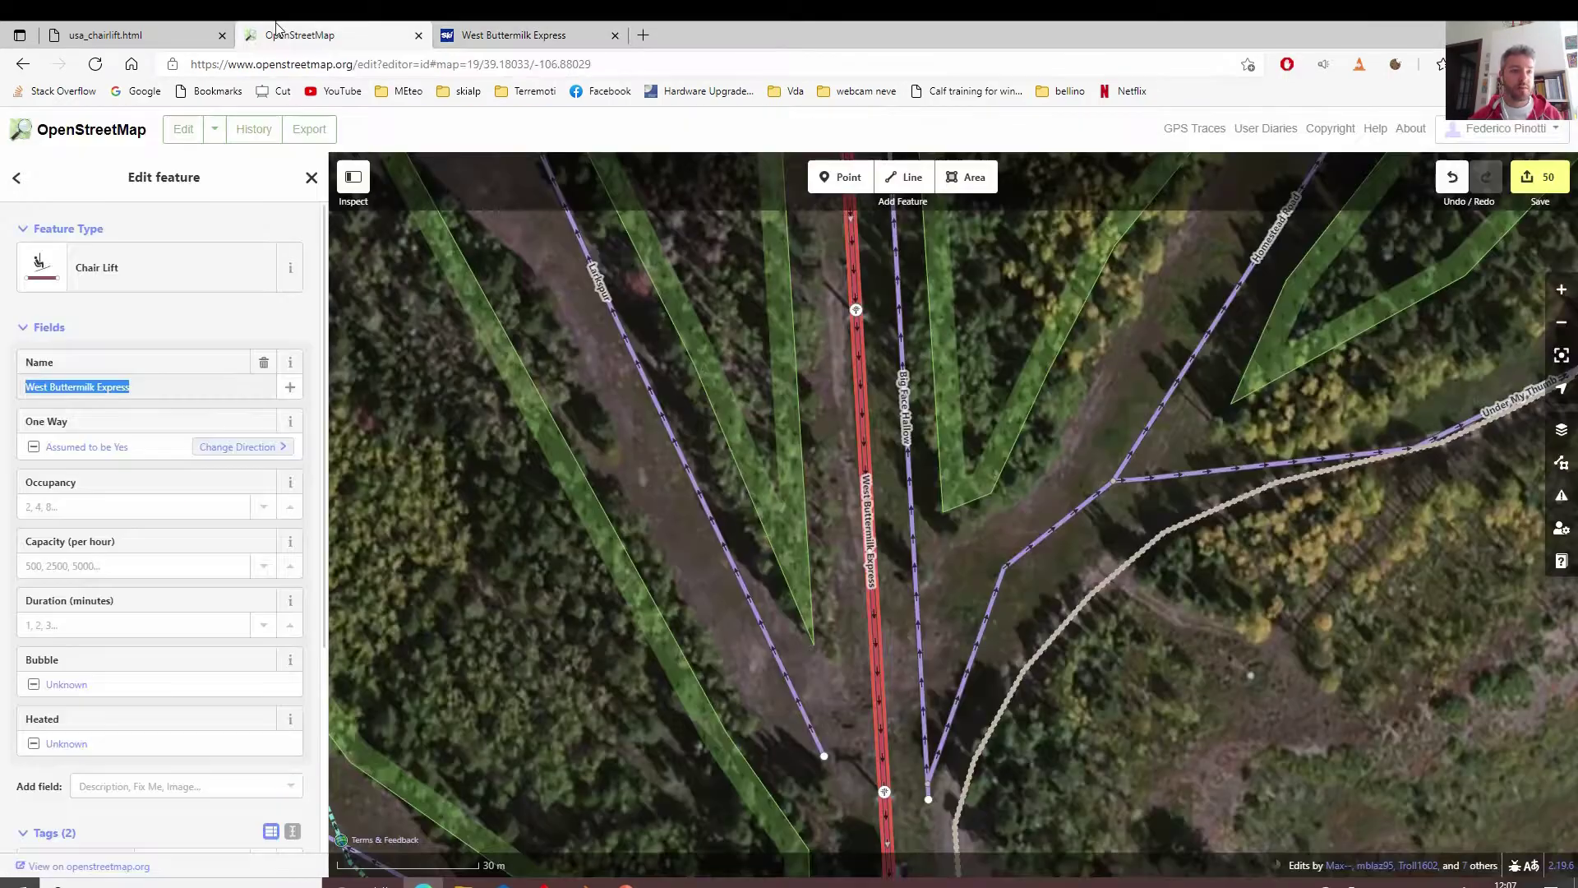
pyautogui.click(127, 516)
pyautogui.write('4')
pyautogui.click(498, 34)
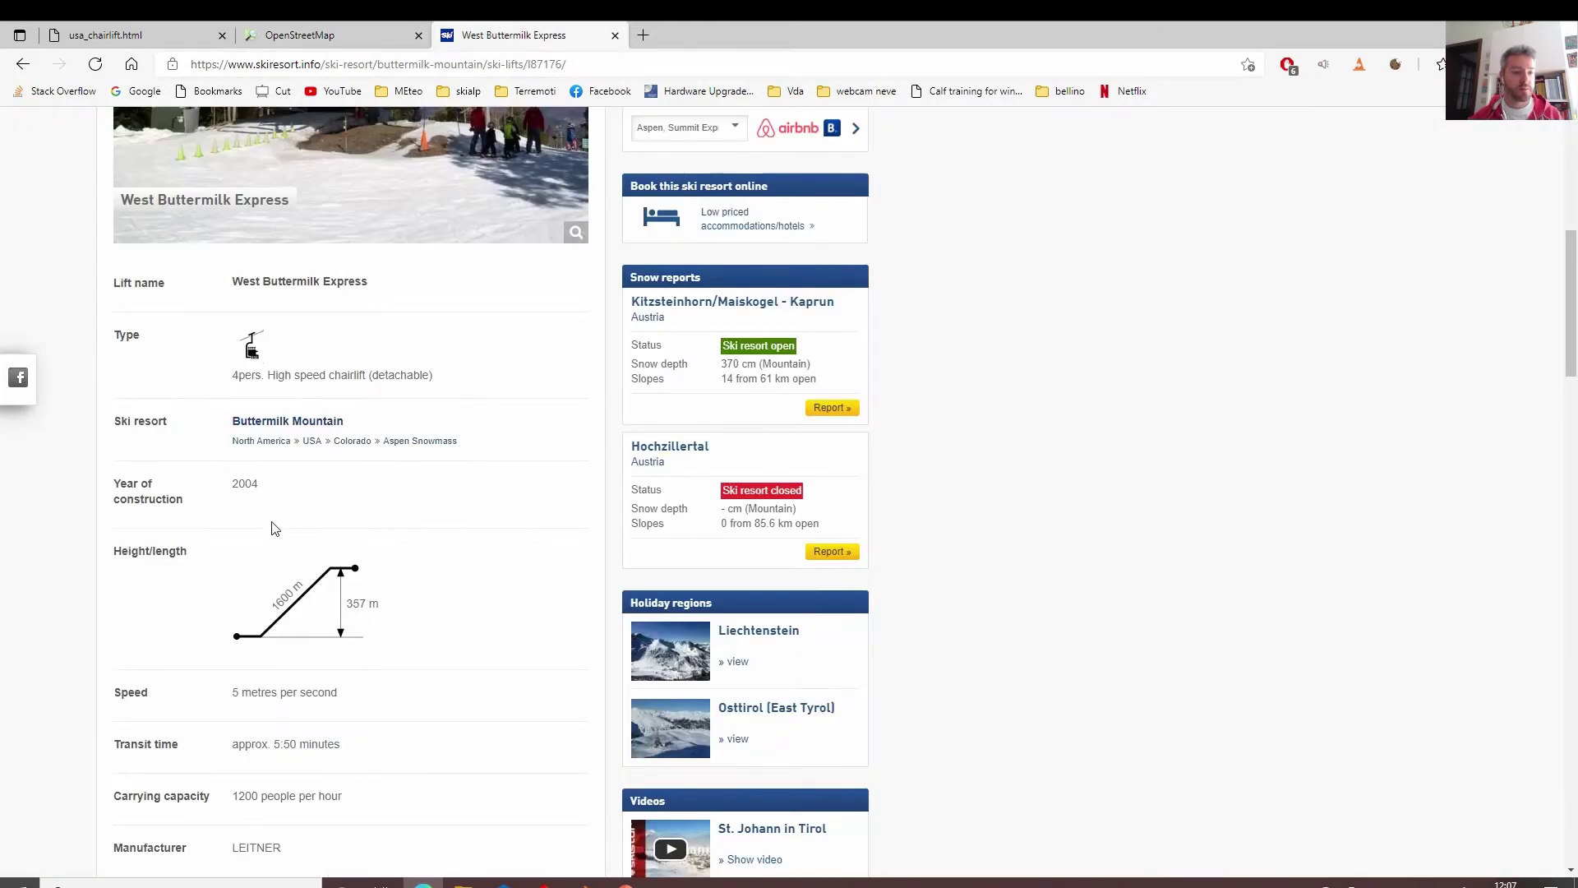
pyautogui.click(300, 34)
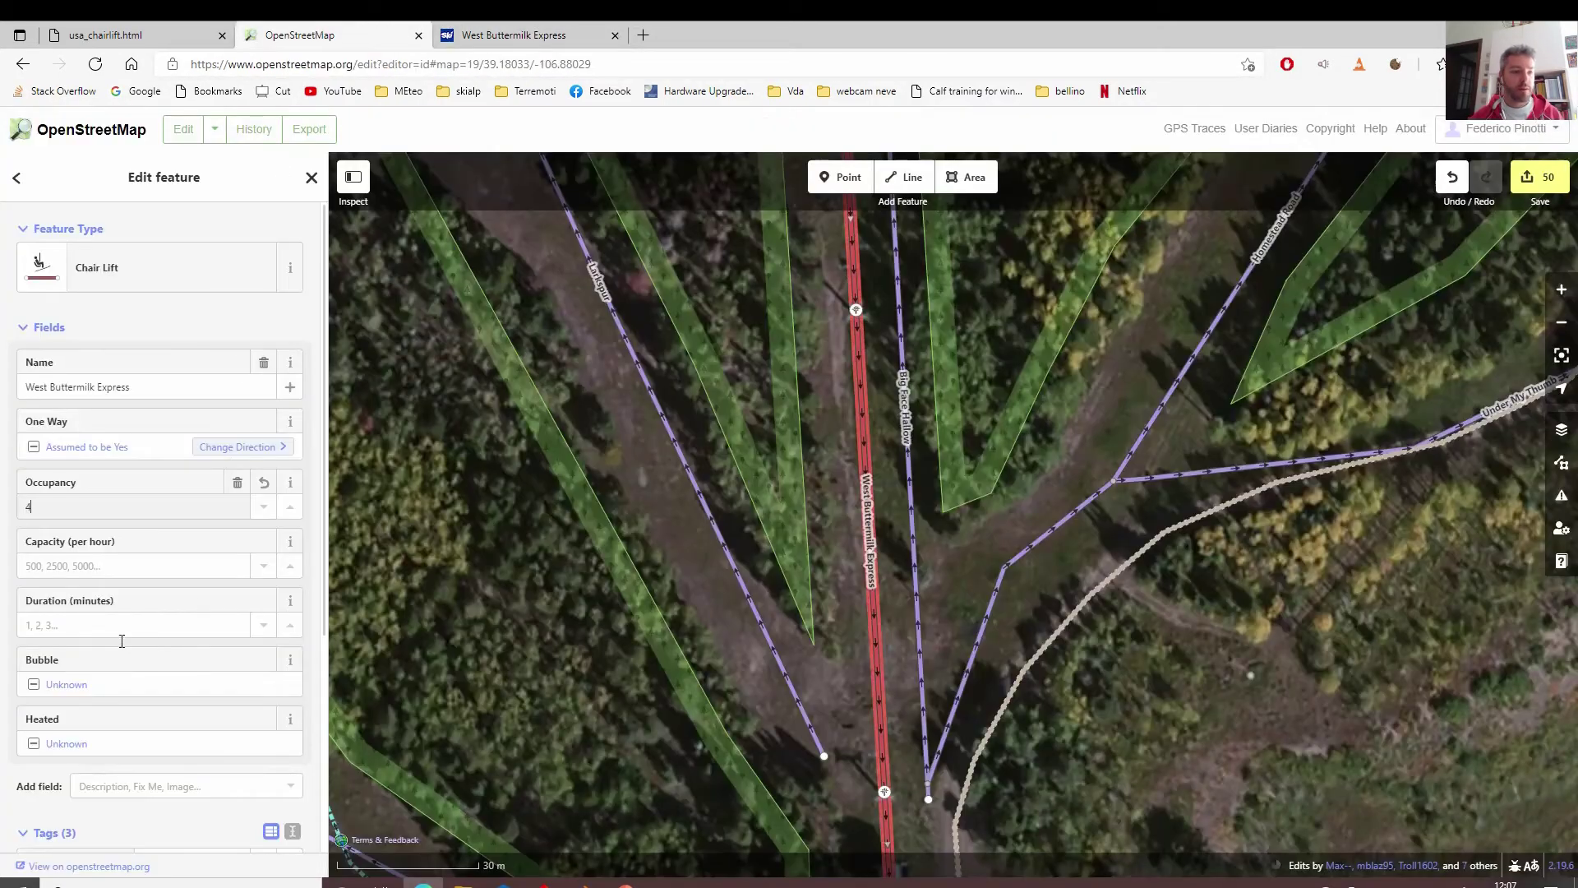
pyautogui.click(81, 630)
pyautogui.write('5:50')
# Look up the lift's carrying capacity on skiresort.info and set its hourly capacity in OpenStreetMap to 1200.
pyautogui.click(497, 35)
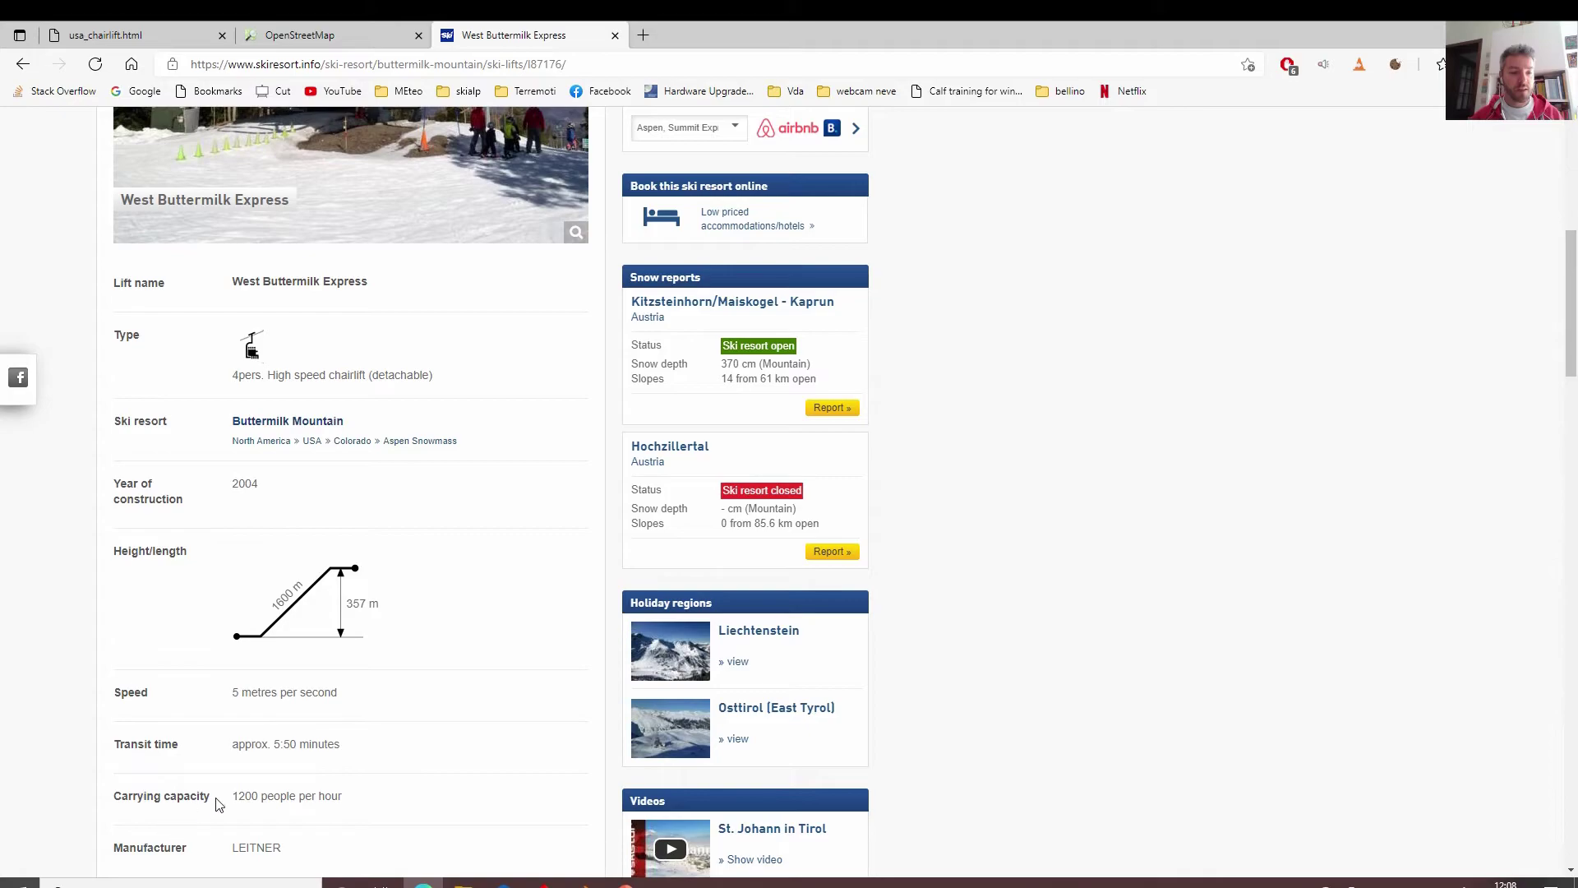
pyautogui.click(326, 35)
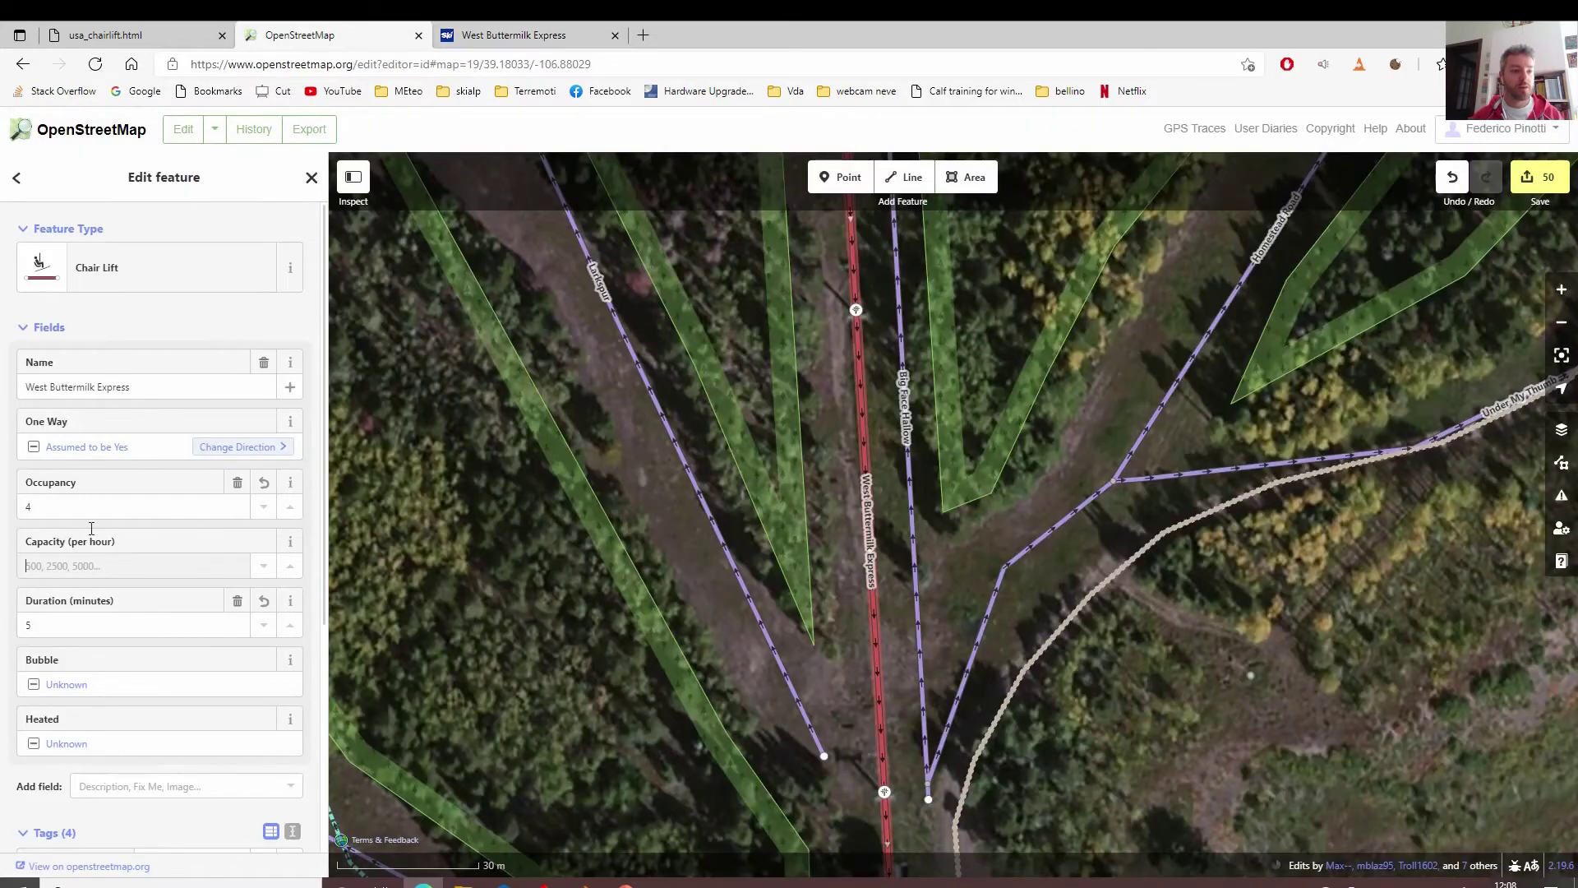
pyautogui.click(85, 546)
pyautogui.write('1200')
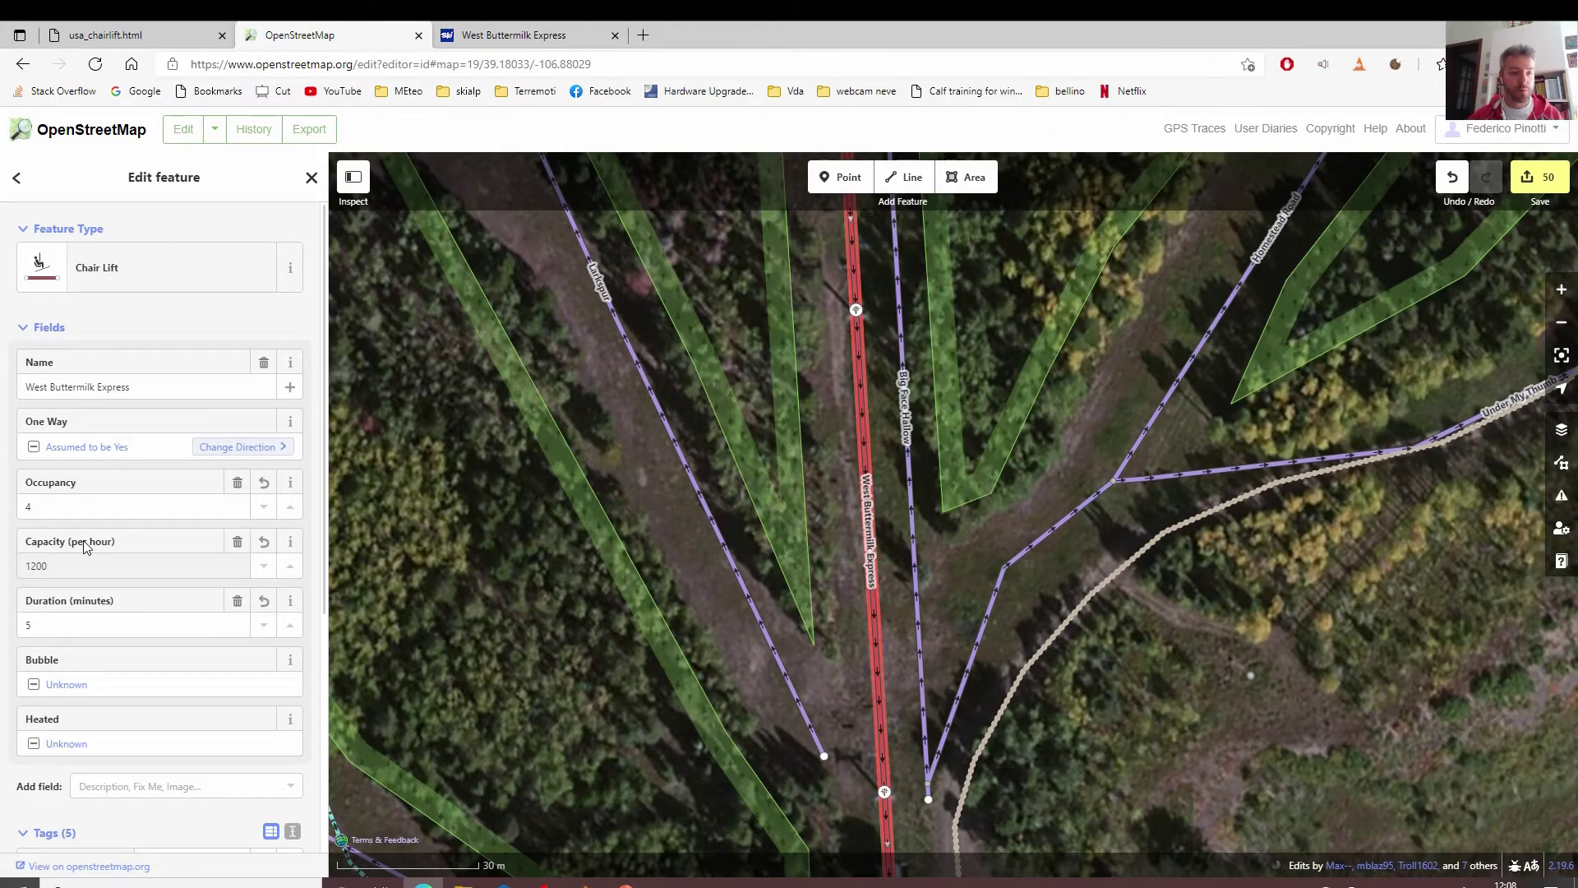
# Upload all map edits to OpenStreetMap with the changeset comment "ASPEN LIFTS PYLONS".
pyautogui.moveTo(1139, 329); pyautogui.dragTo(909, 627)
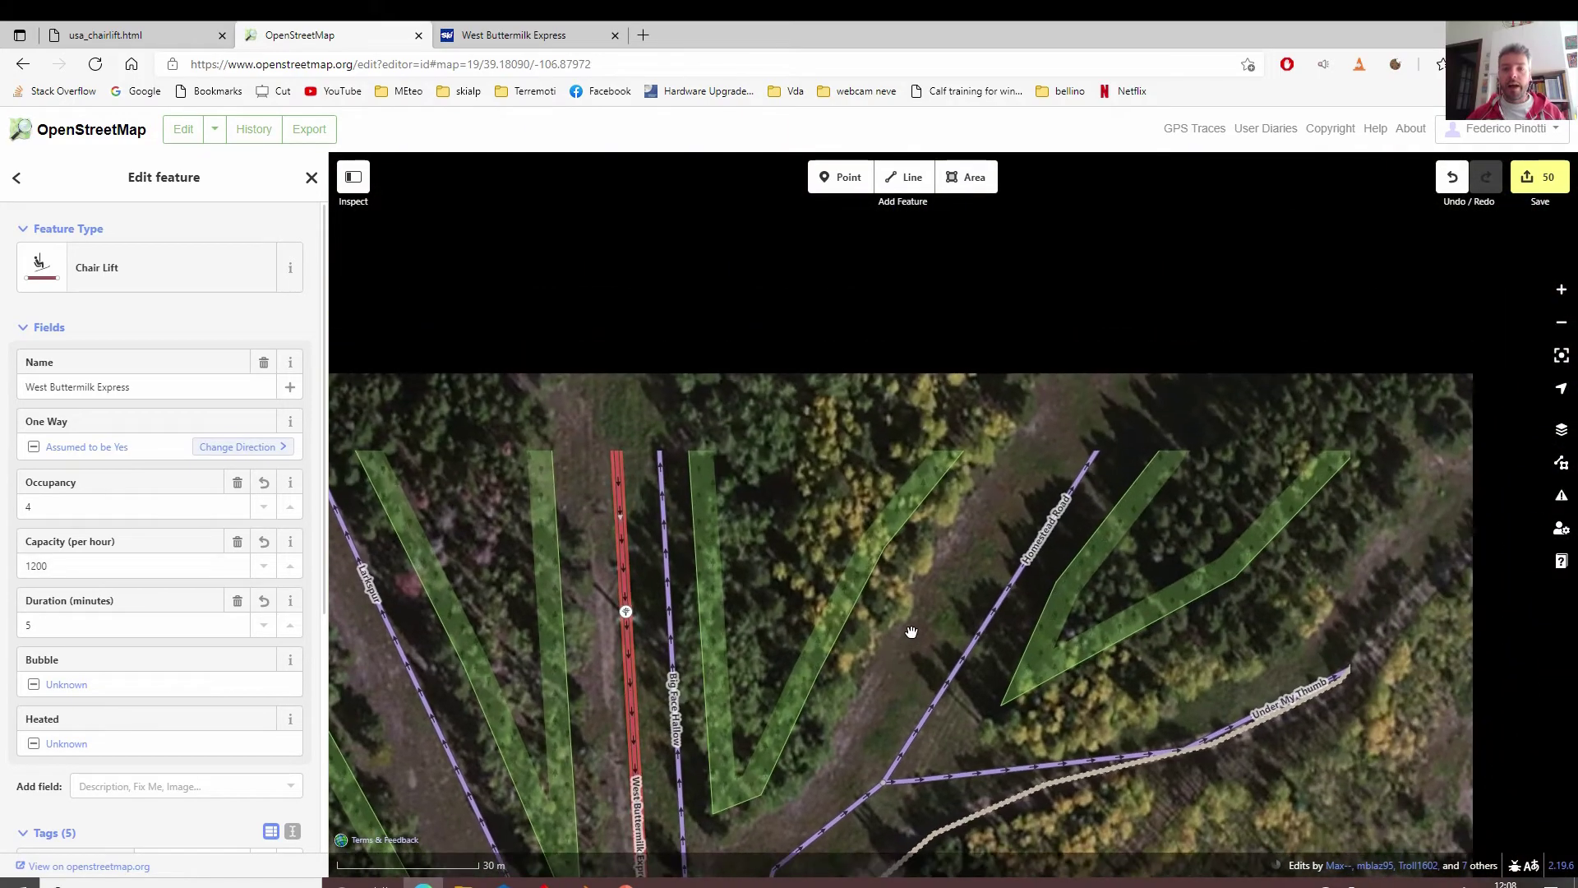
pyautogui.scroll(-2, 909, 627)
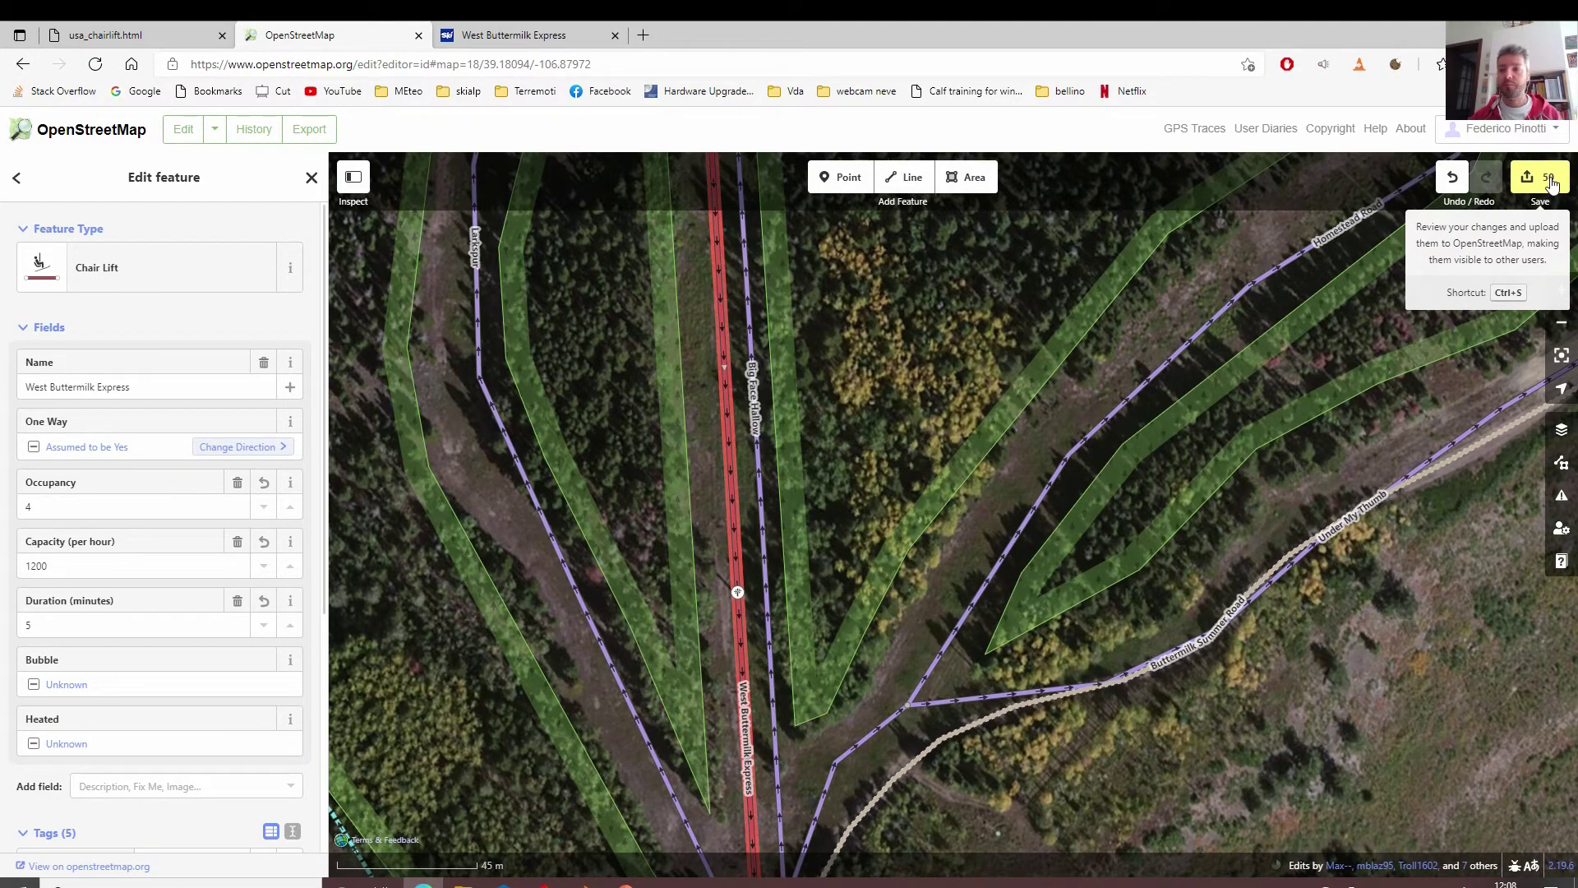
pyautogui.click(1550, 180)
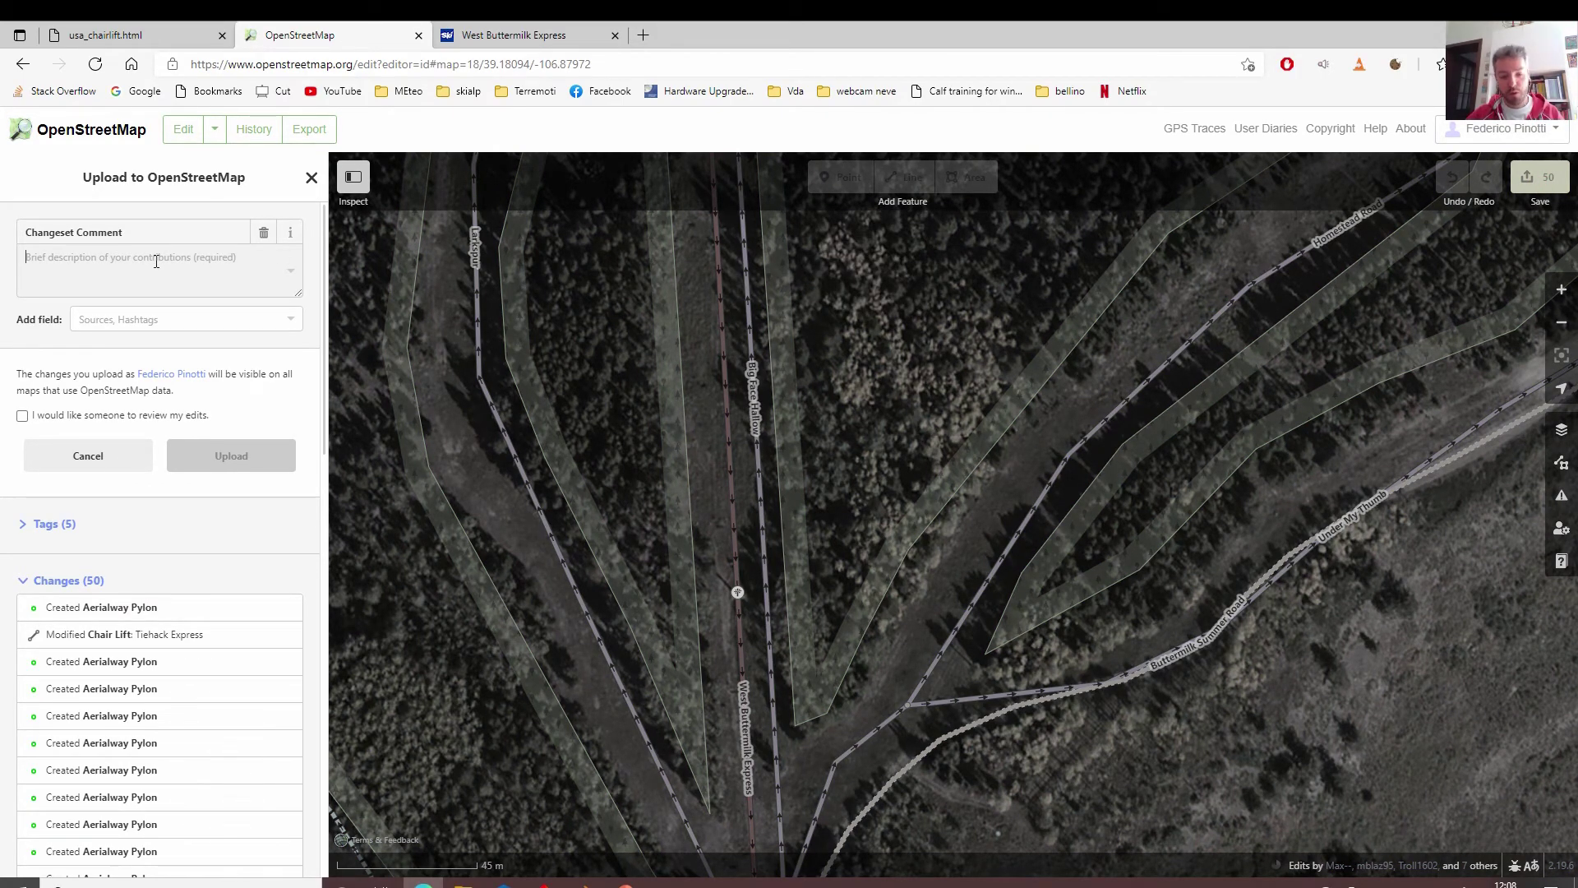
pyautogui.write('ASPEN LIFTS PYLONS')
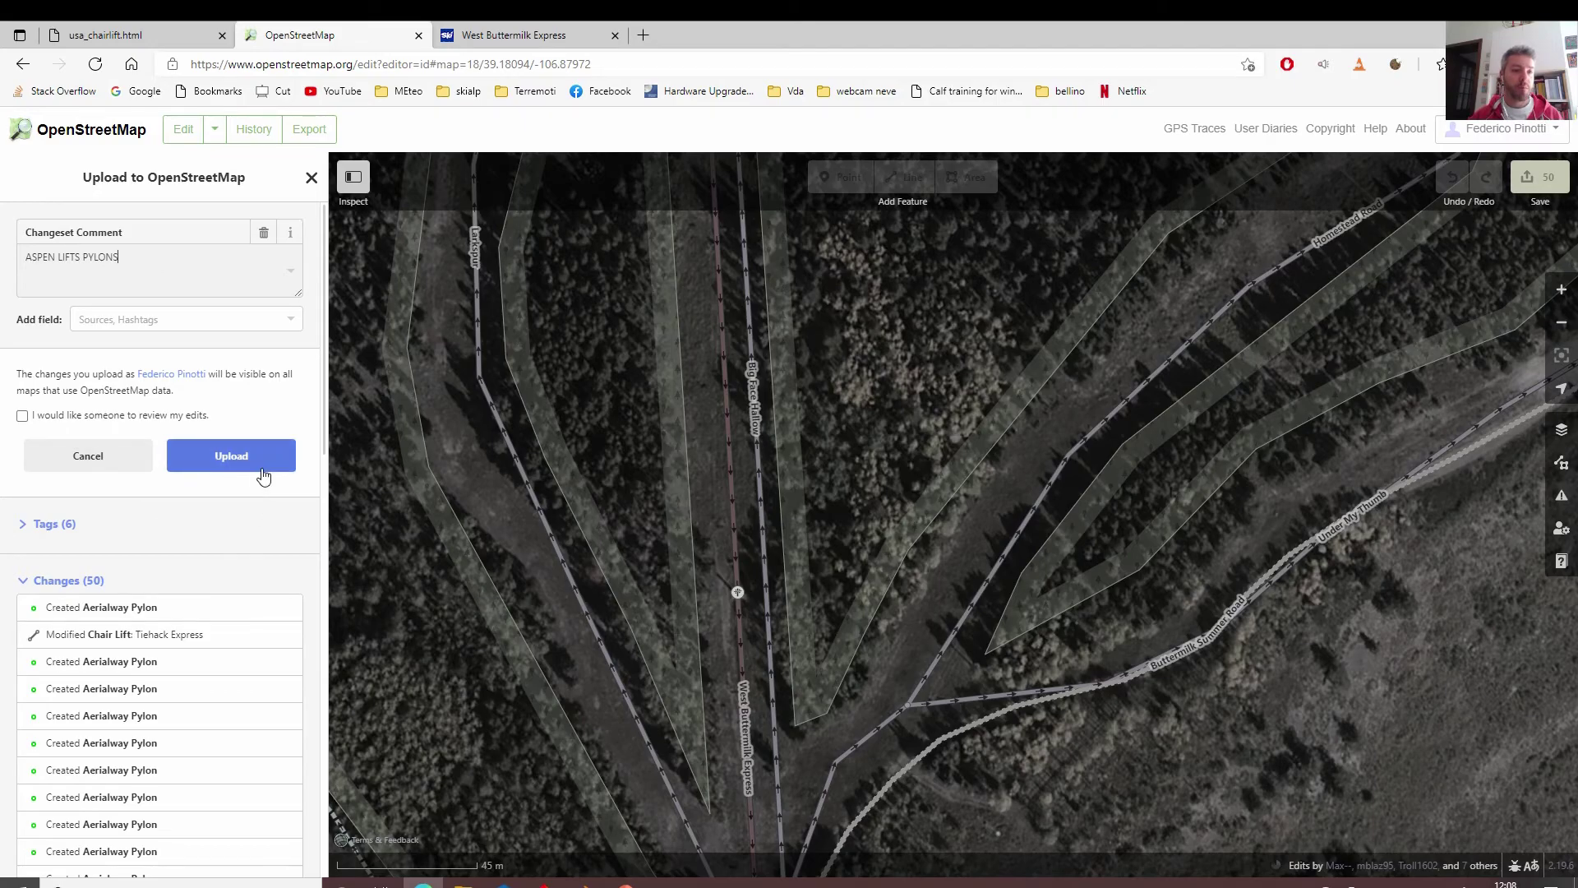
pyautogui.click(261, 470)
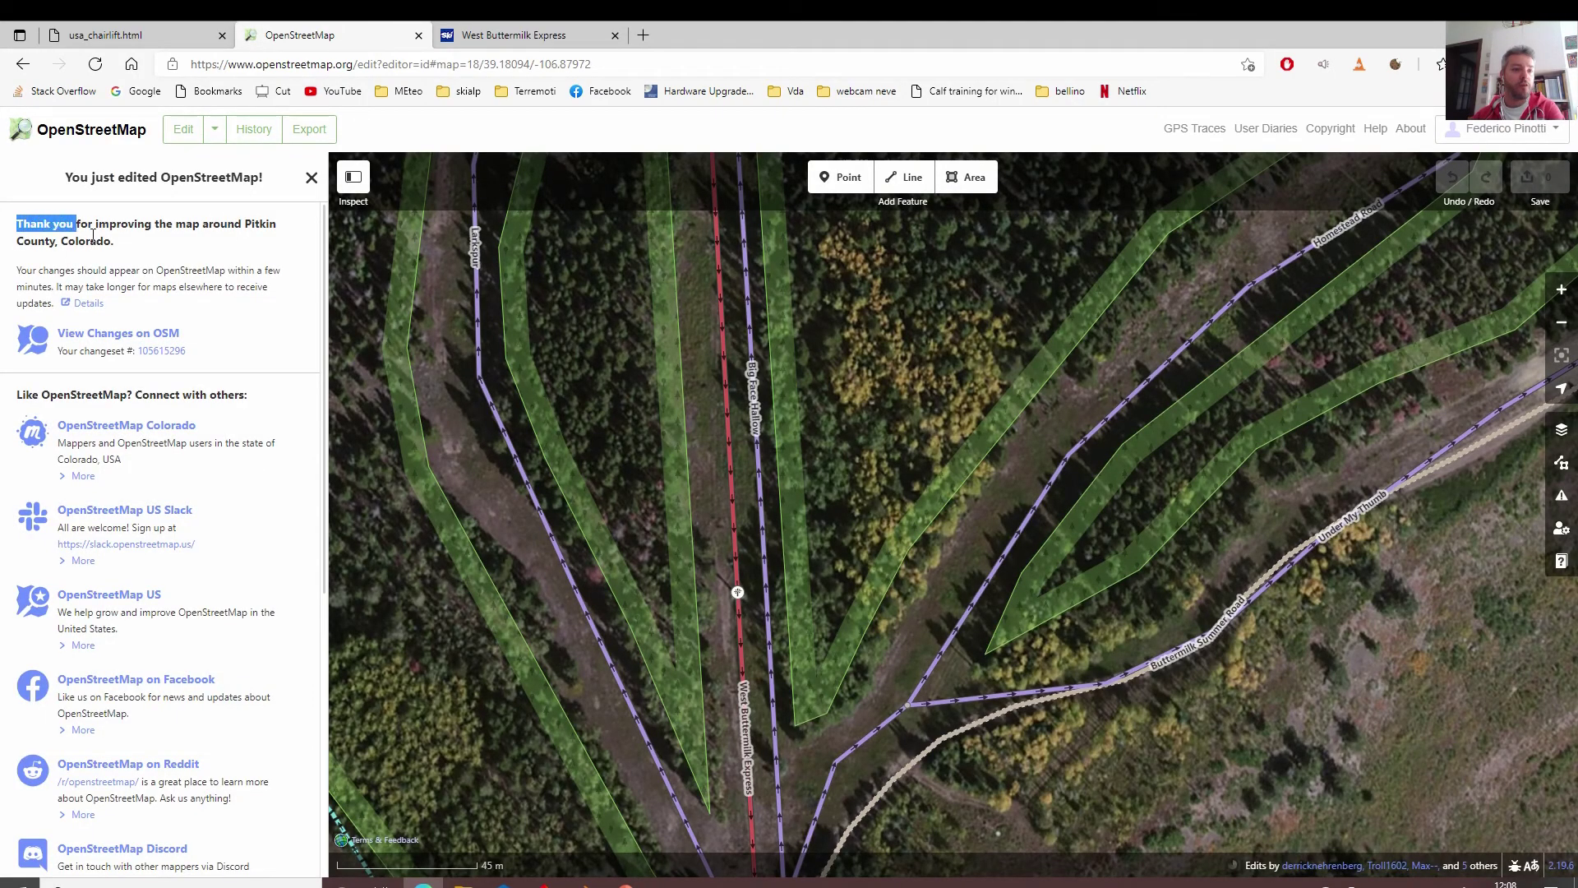
pyautogui.moveTo(93, 236)
pyautogui.mouseDown()
pyautogui.moveTo(247, 231)
pyautogui.moveTo(51, 228)
pyautogui.moveTo(96, 247)
pyautogui.mouseUp()
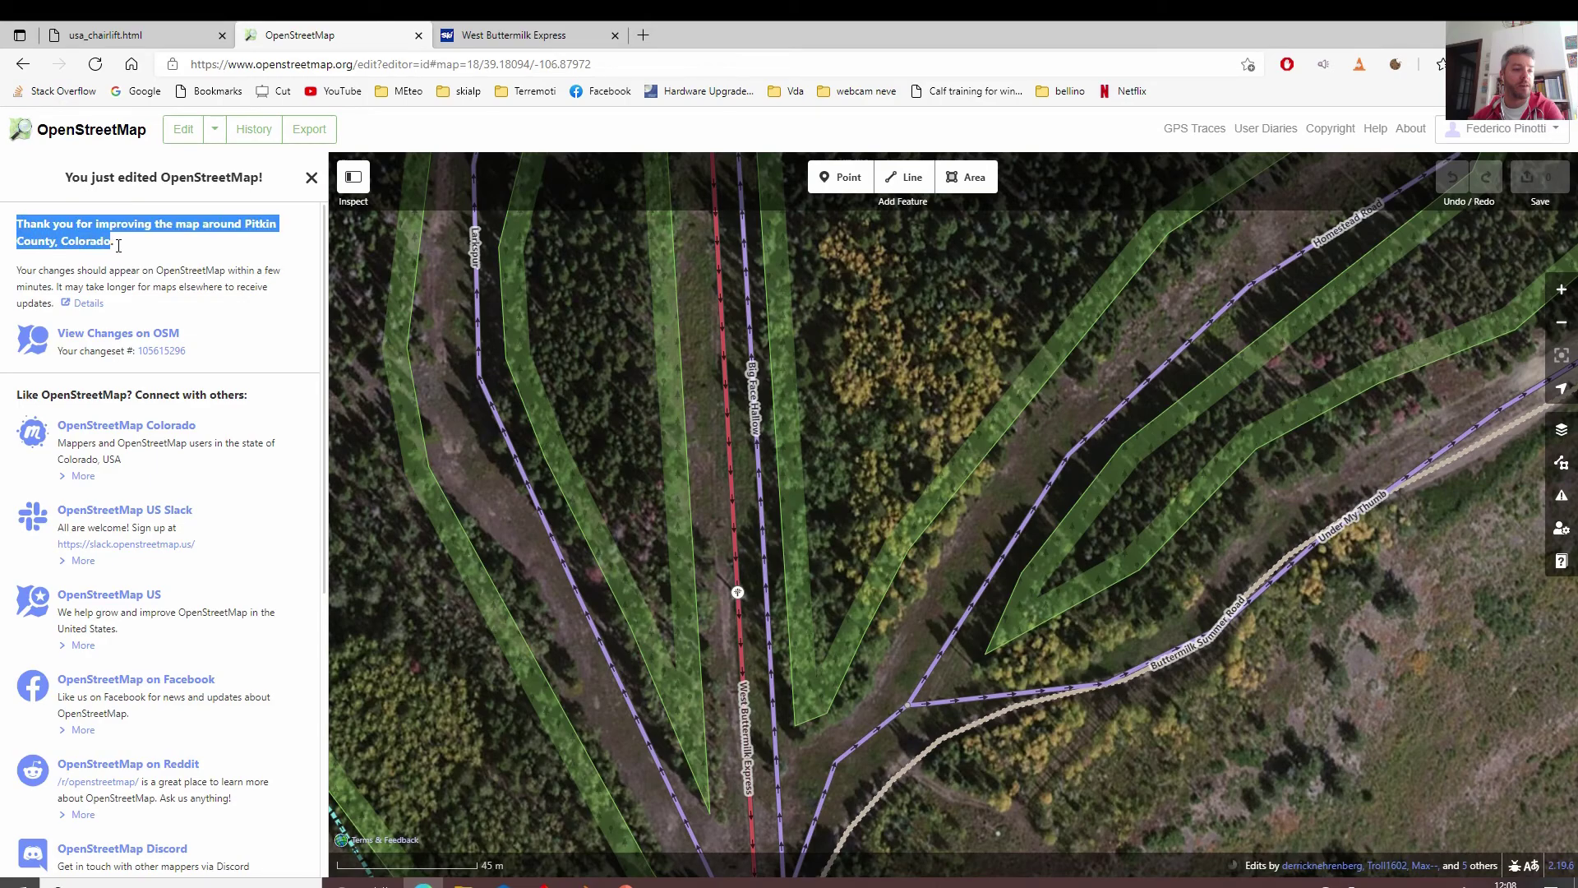
pyautogui.click(120, 248)
pyautogui.scroll(-10, 953, 452)
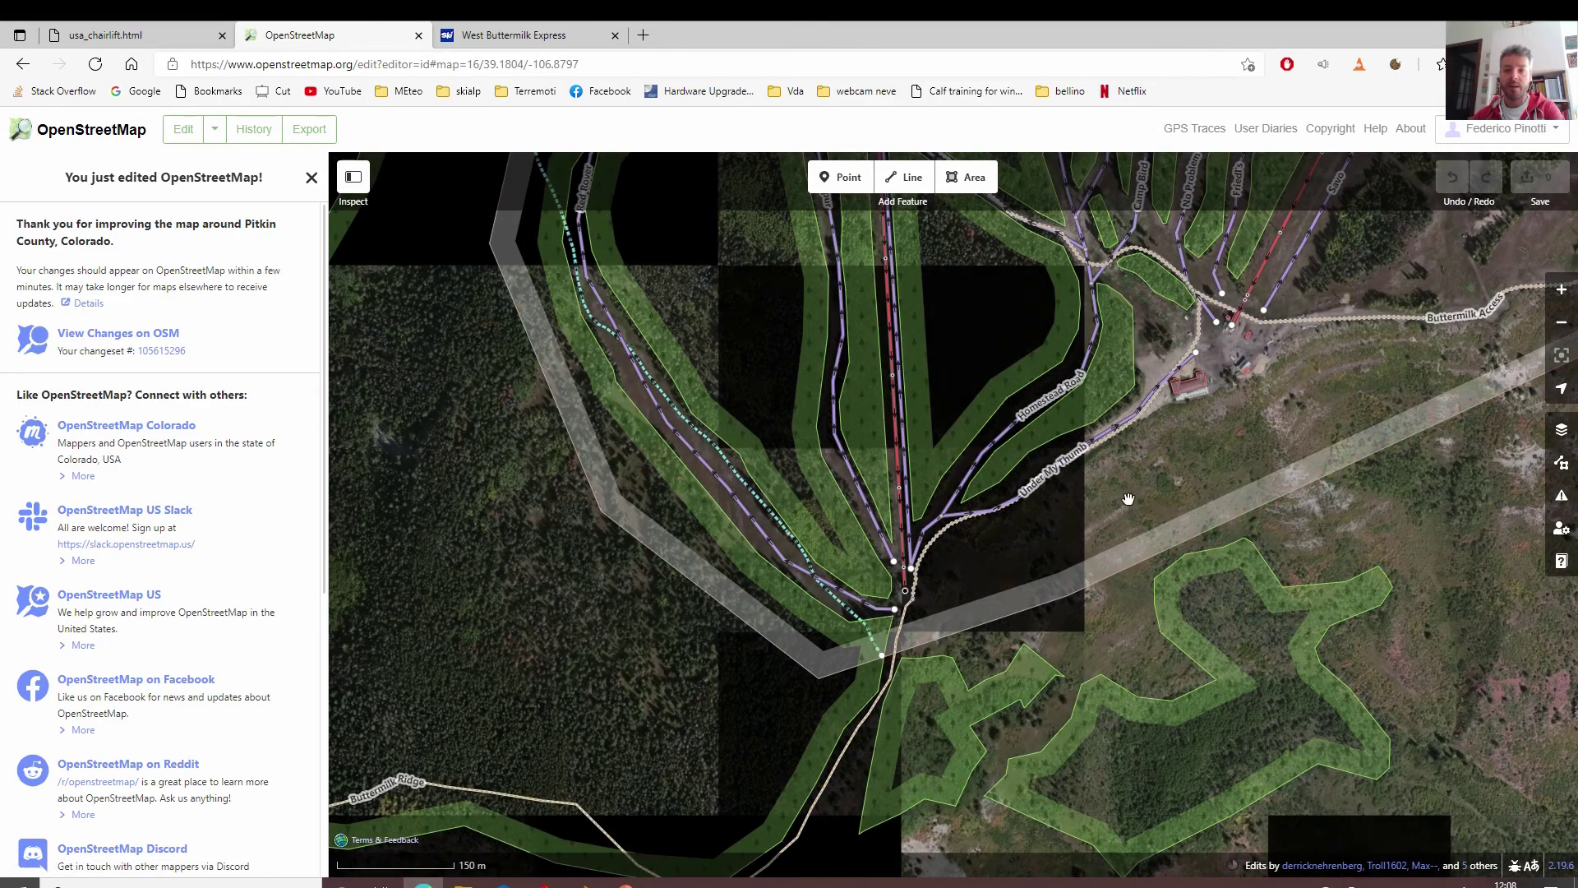
pyautogui.moveTo(1128, 496); pyautogui.dragTo(1016, 656)
pyautogui.moveTo(879, 466); pyautogui.dragTo(857, 610)
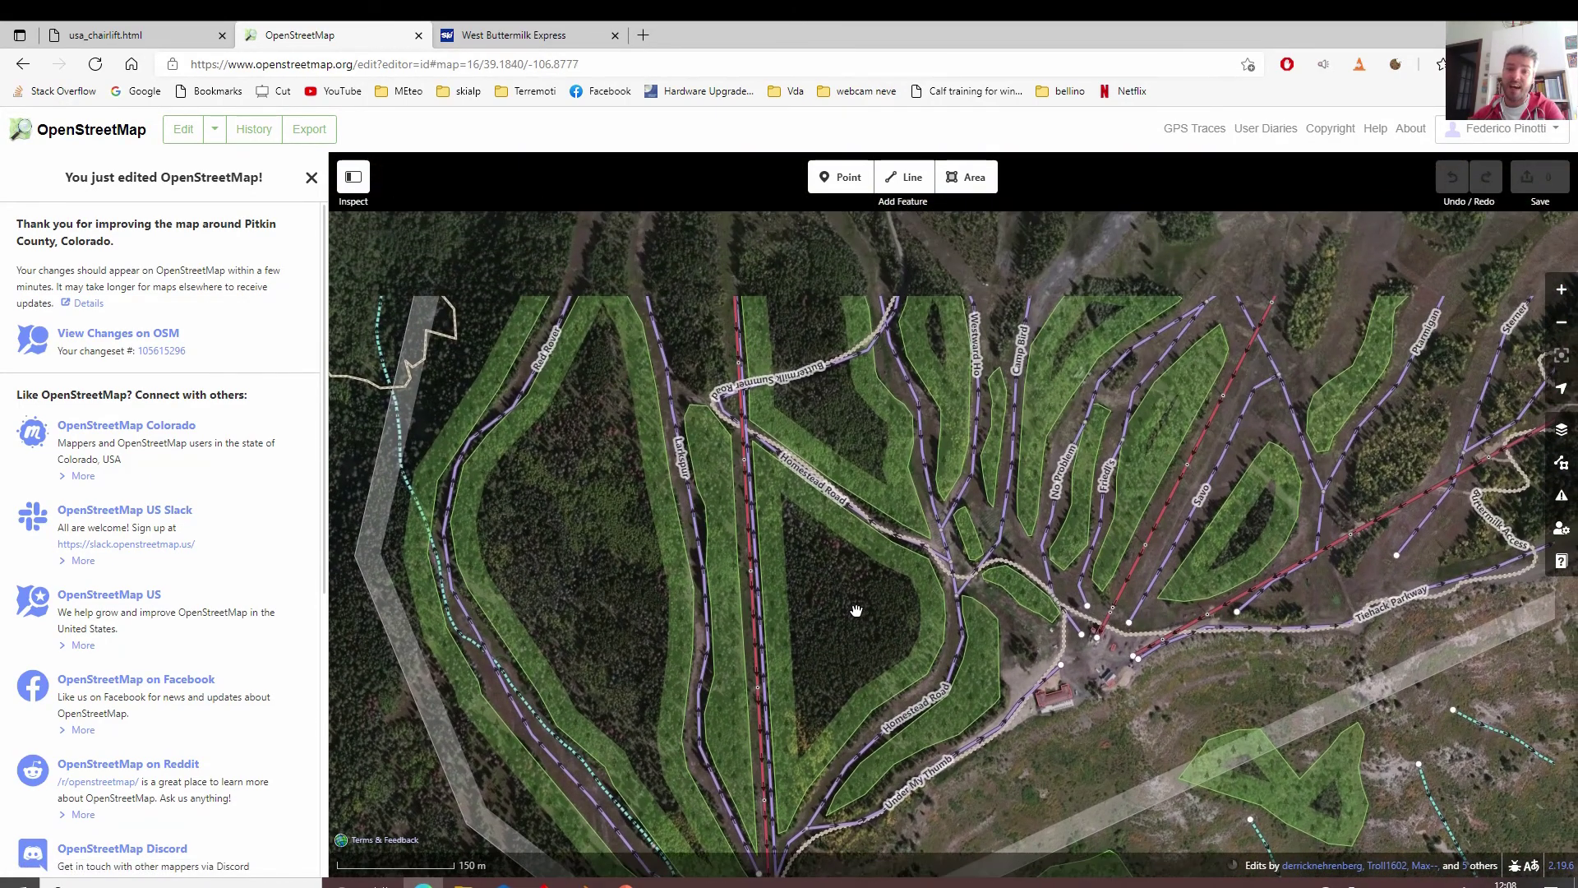
pyautogui.moveTo(572, 490); pyautogui.dragTo(609, 573)
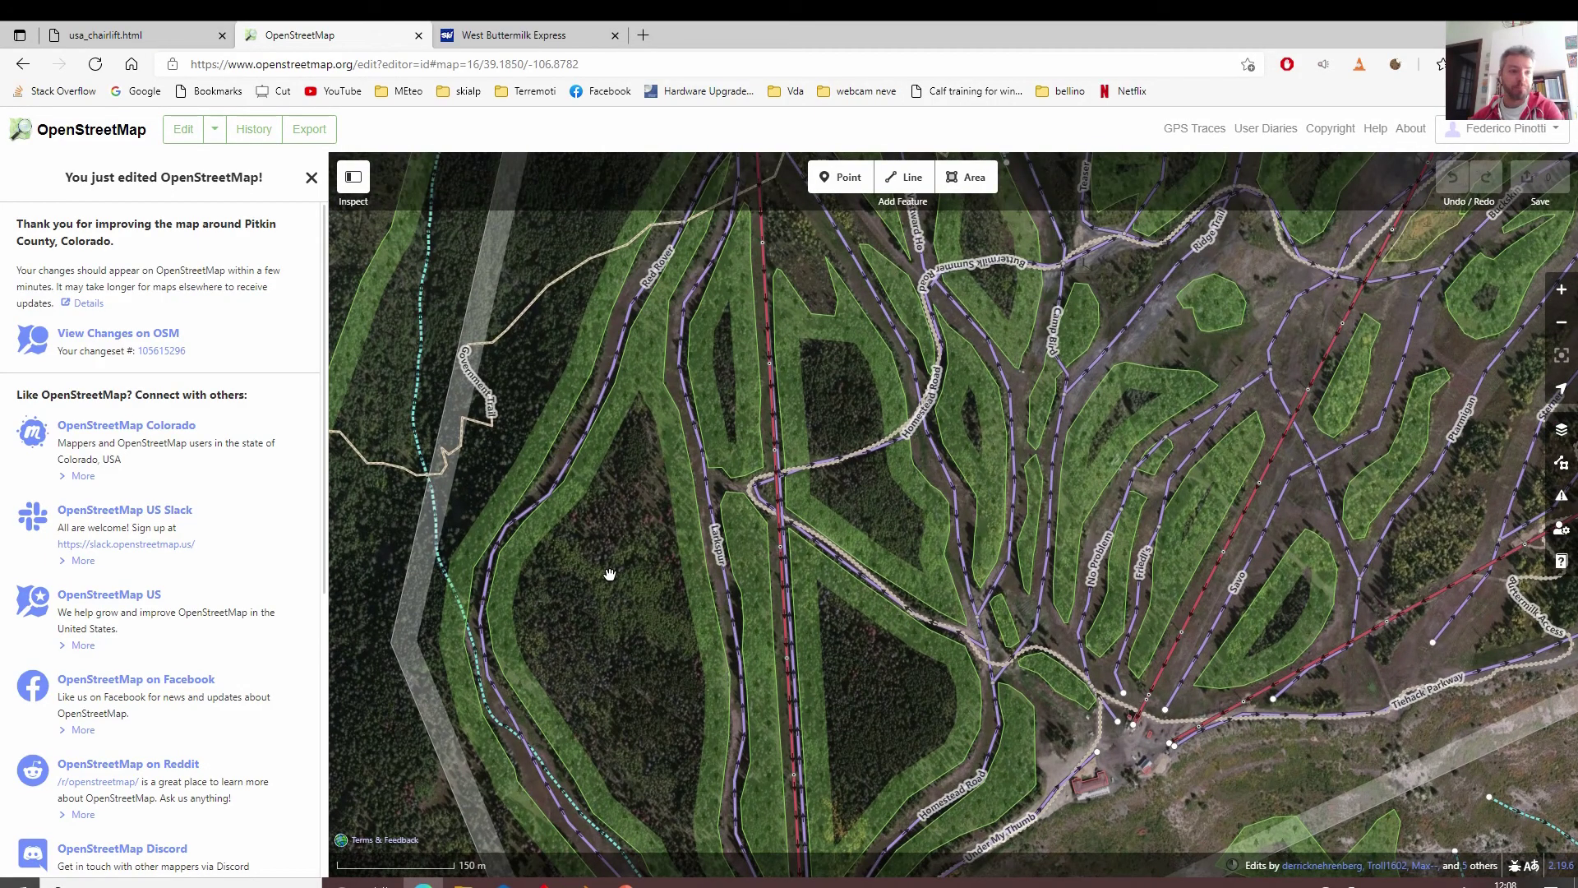